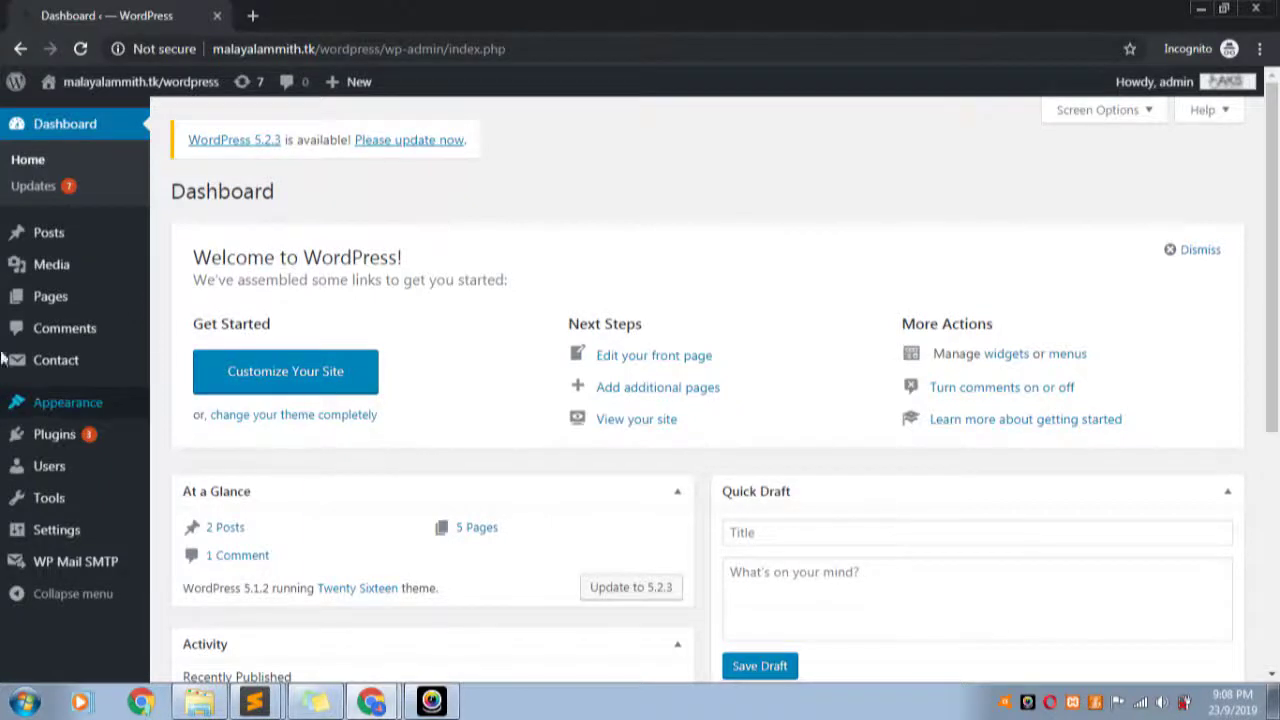
# - Open the page for adding new plugins and search the plugin directory for "social"
pyautogui.moveTo(51, 448)
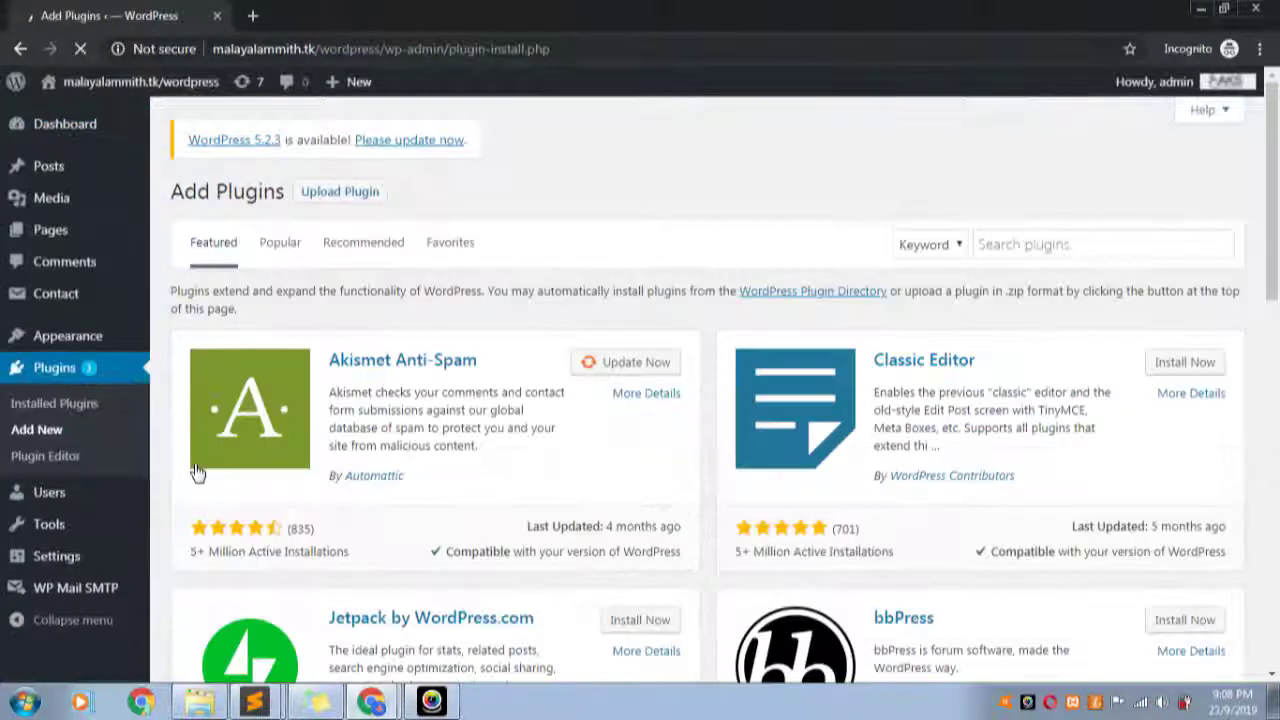
pyautogui.click(1037, 243)
pyautogui.write('sc')
pyautogui.write('ci')
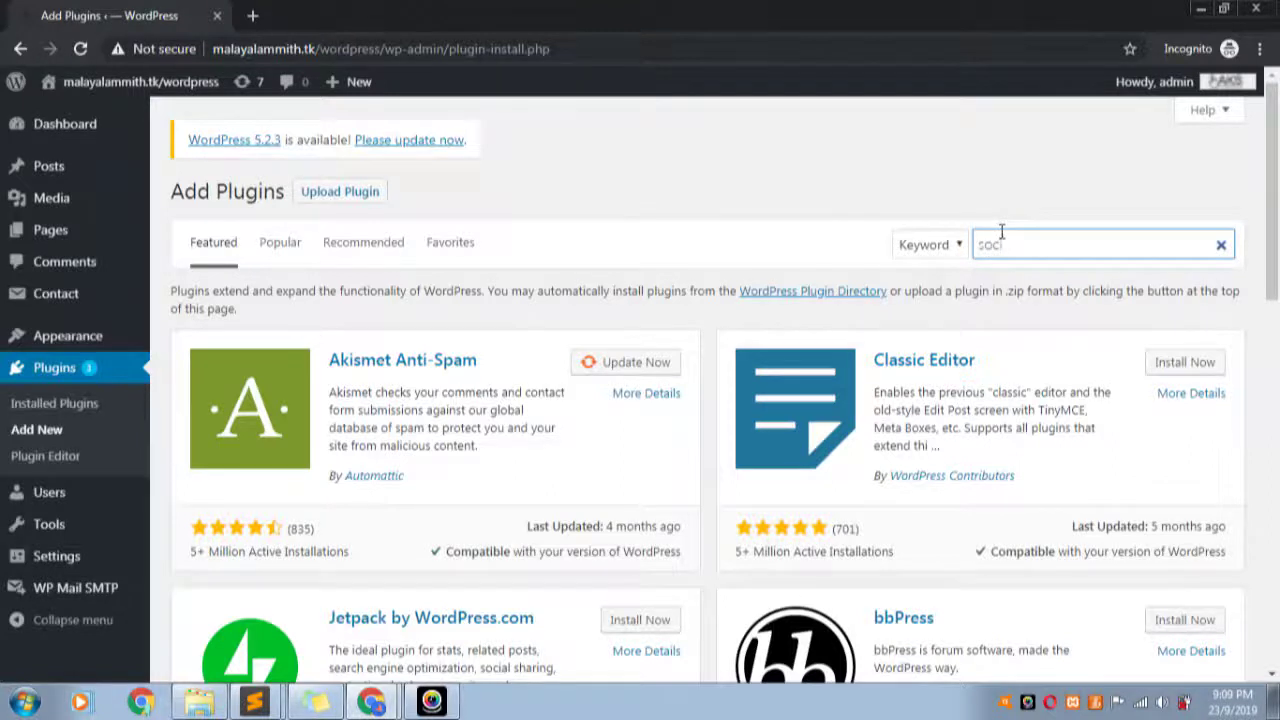
pyautogui.write('a')
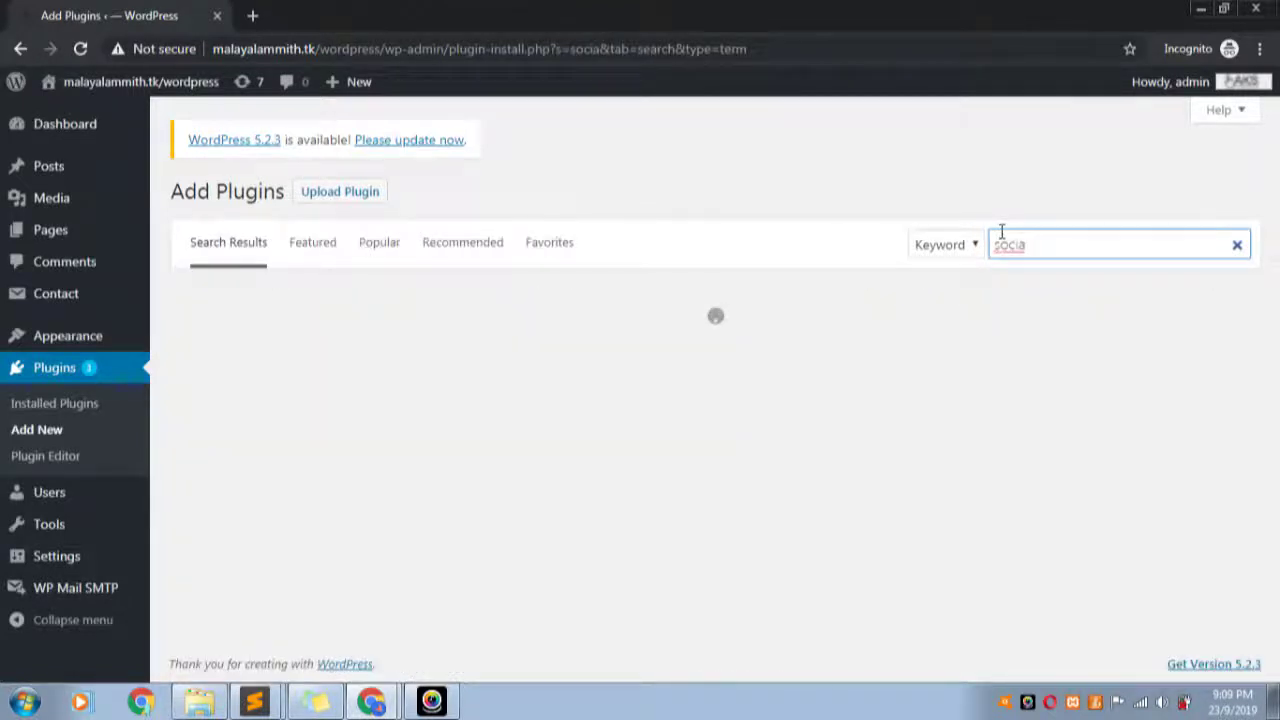
pyautogui.write('l')
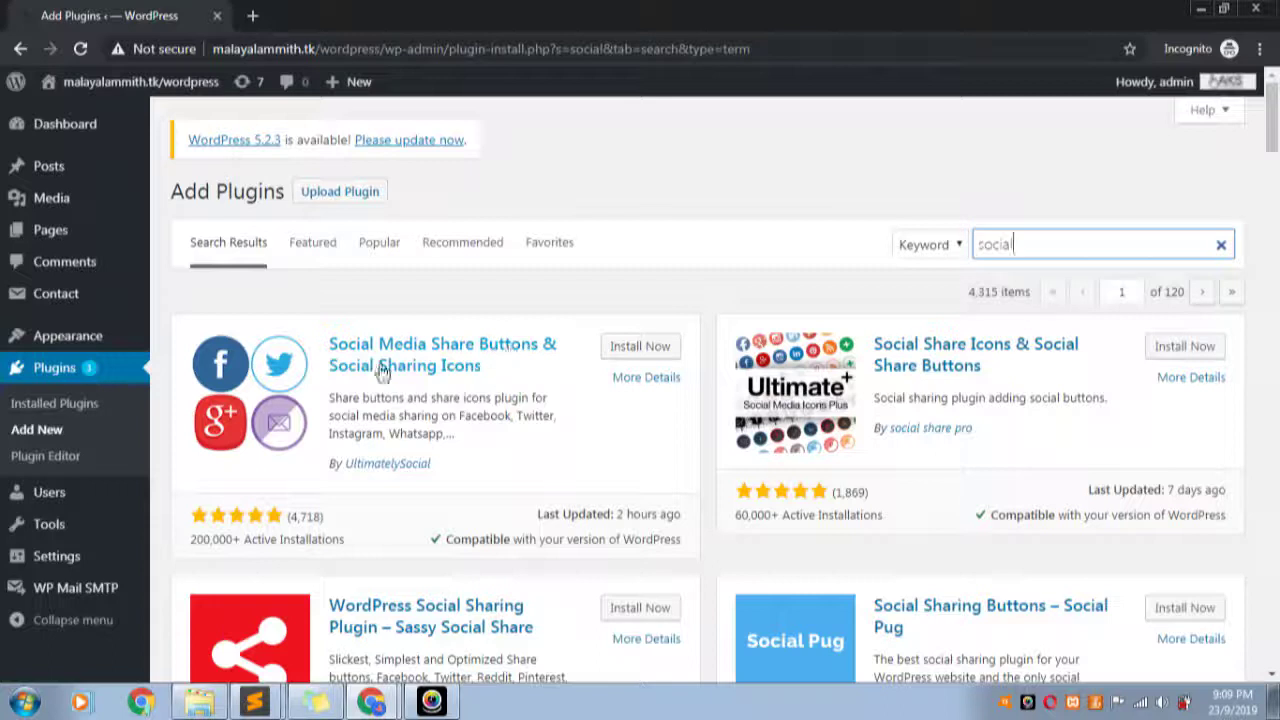
# - Install and activate the Social Media Share Buttons & Social Sharing Icons plugin by UltimatelySocial
pyautogui.click(626, 357)
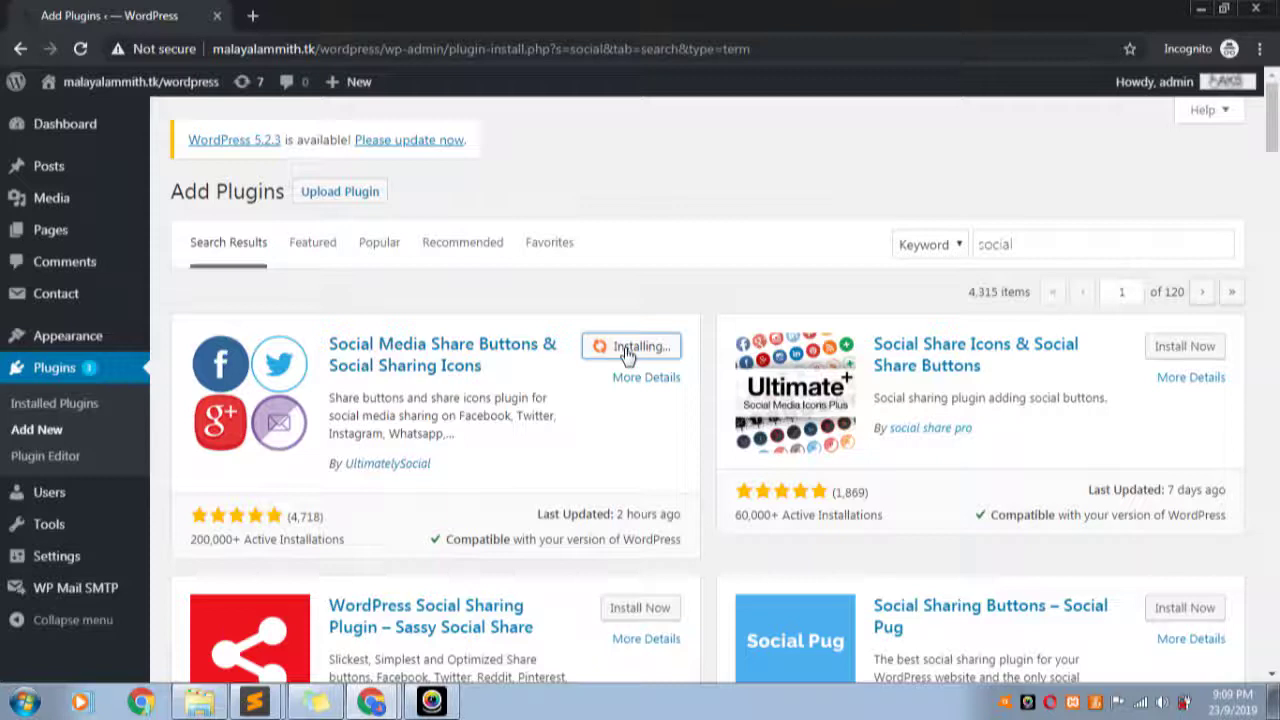
pyautogui.click(630, 350)
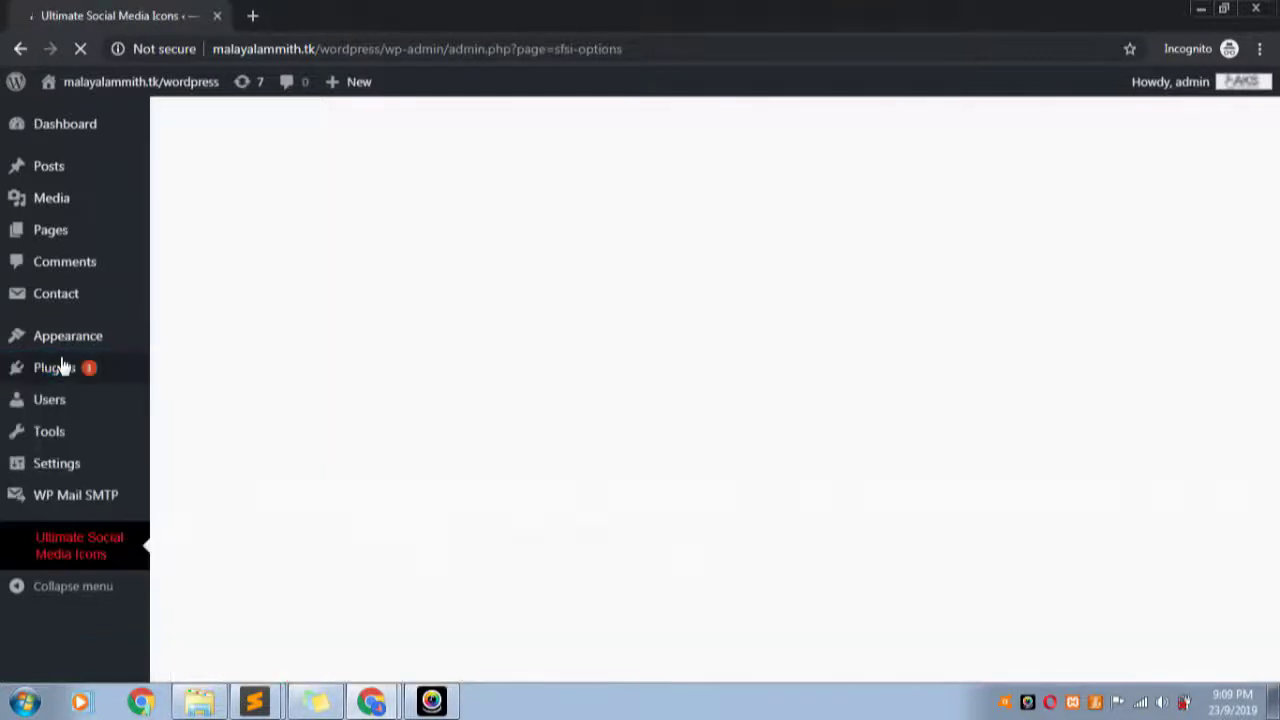
# - Open the Ultimate Social Media Icons settings and dismiss the notice advertising the premium plugin
pyautogui.click(60, 367)
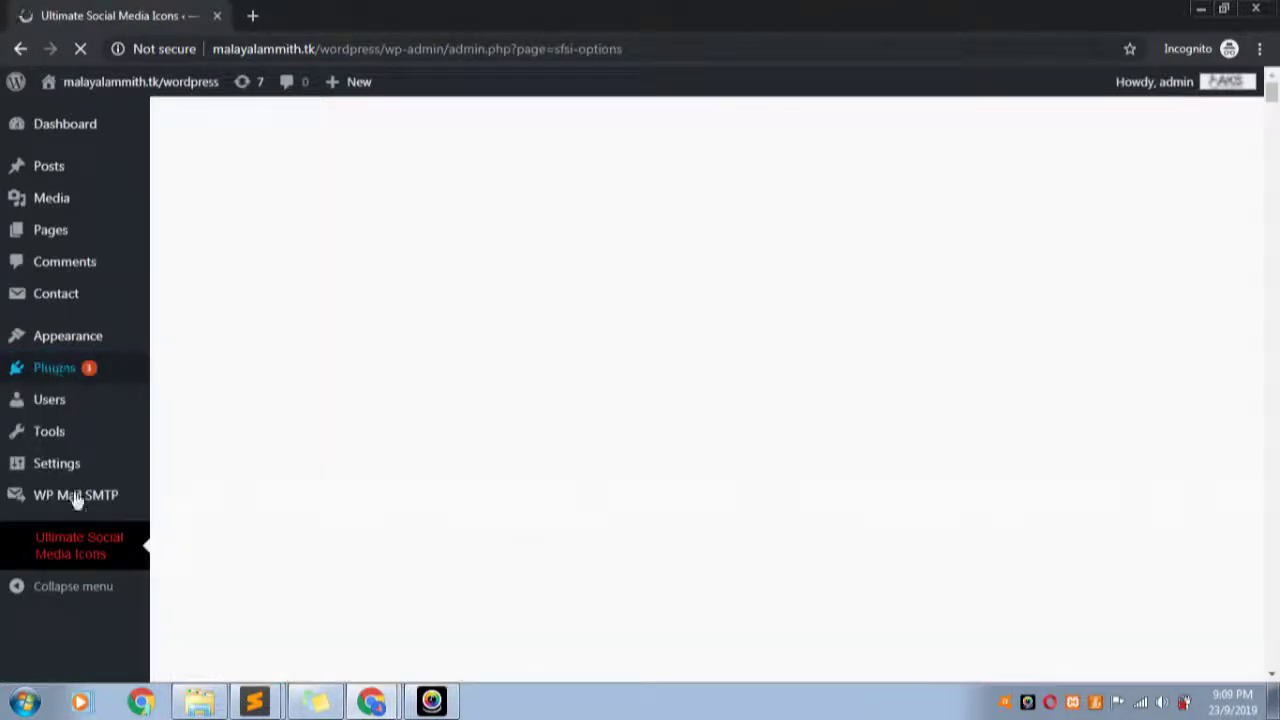
pyautogui.click(80, 555)
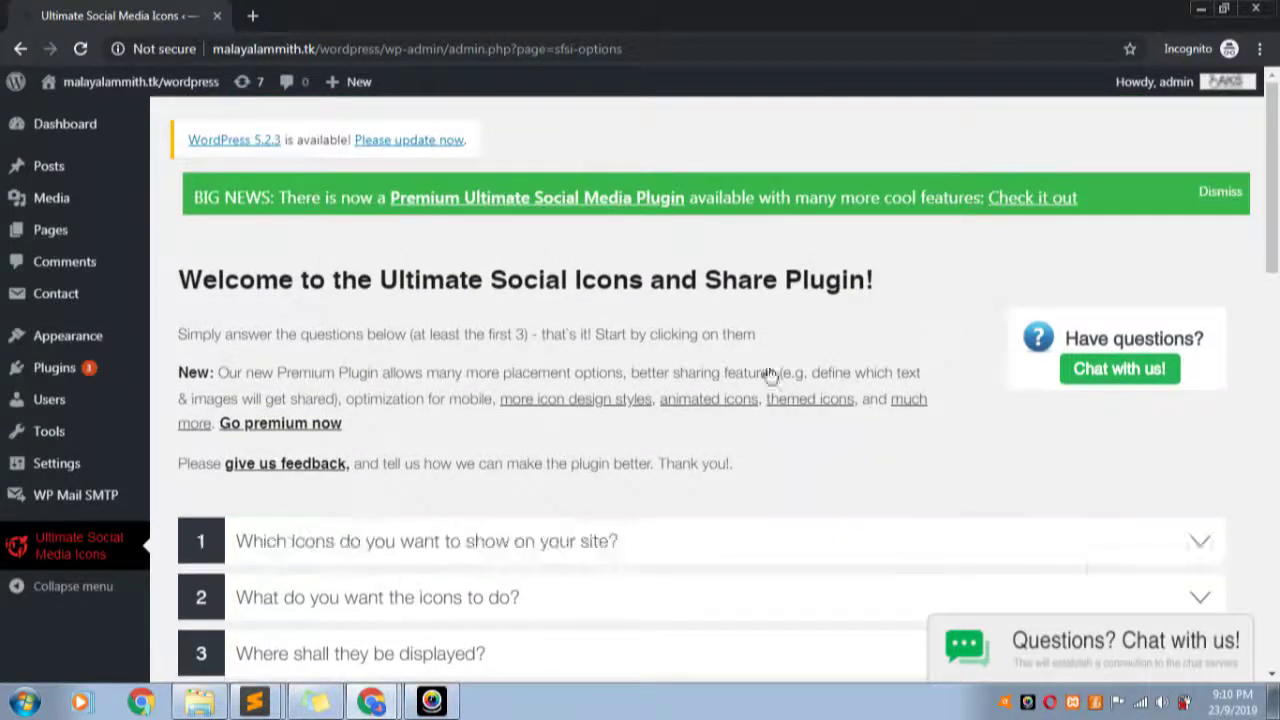
pyautogui.click(1222, 195)
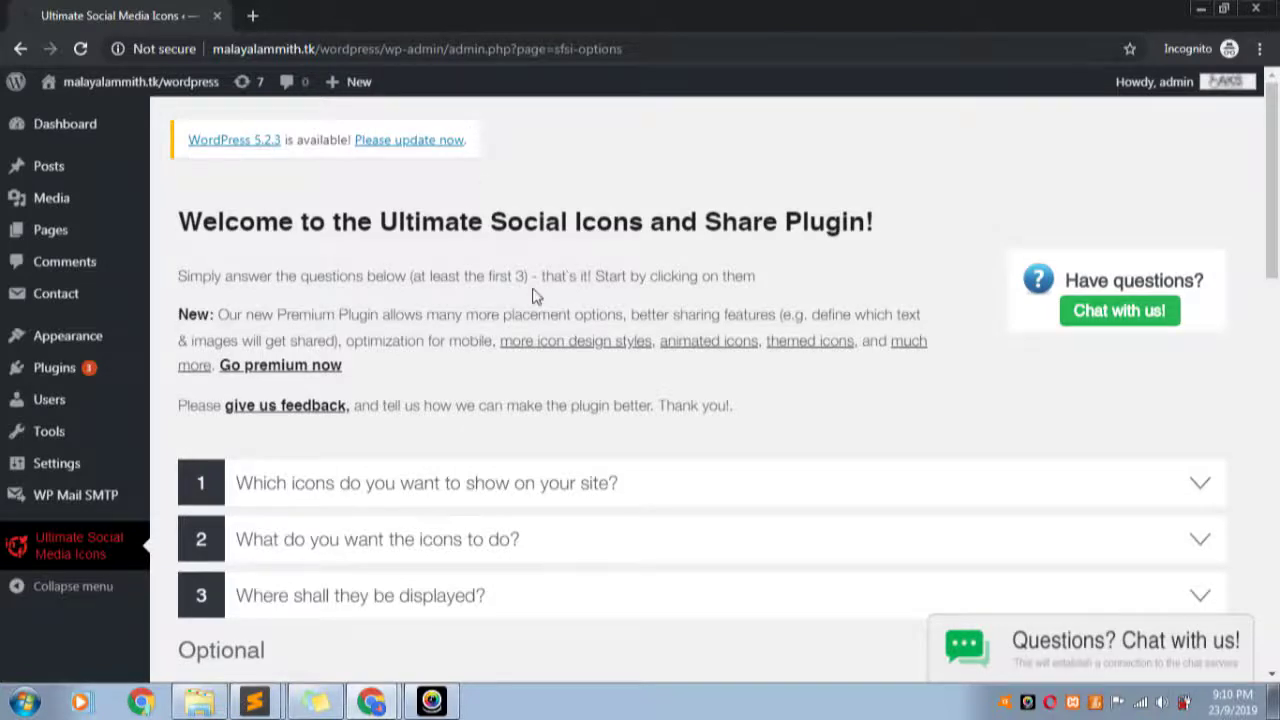
# - Expand question 1 about which icons to show on the site and examine the available free and premium icons
pyautogui.scroll(-1, 533, 295)
pyautogui.click(443, 449)
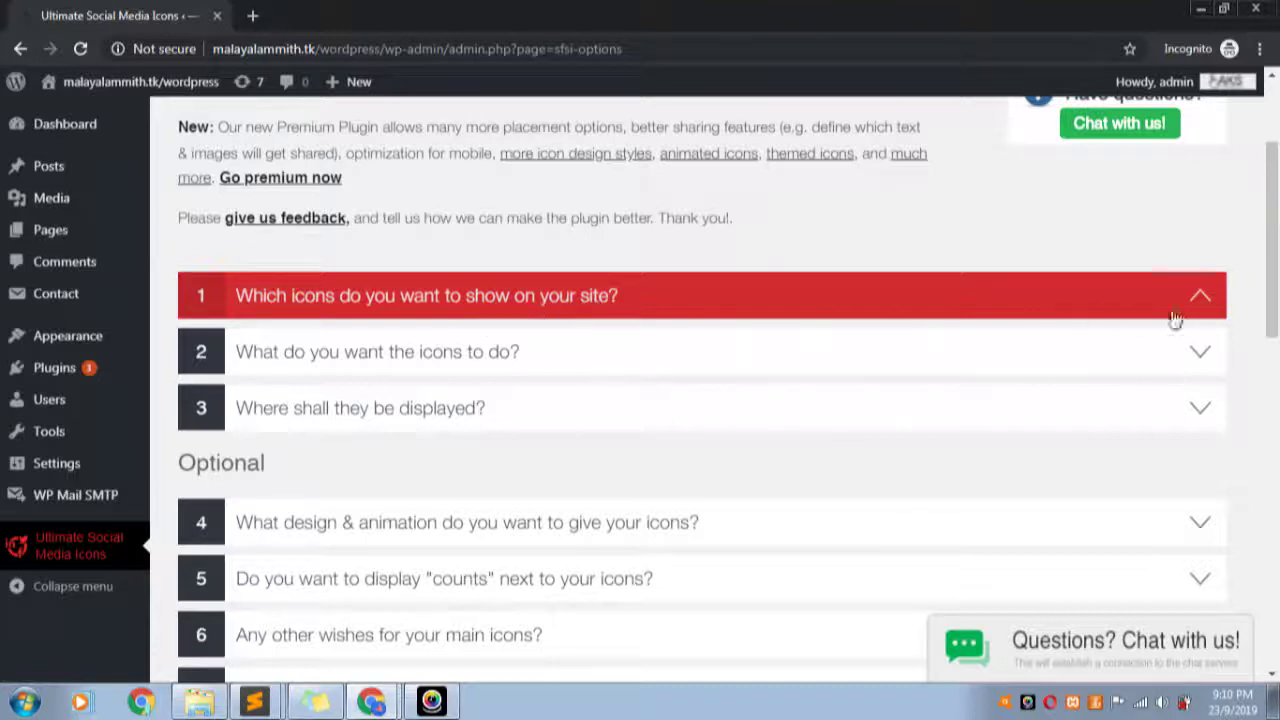
pyautogui.click(843, 302)
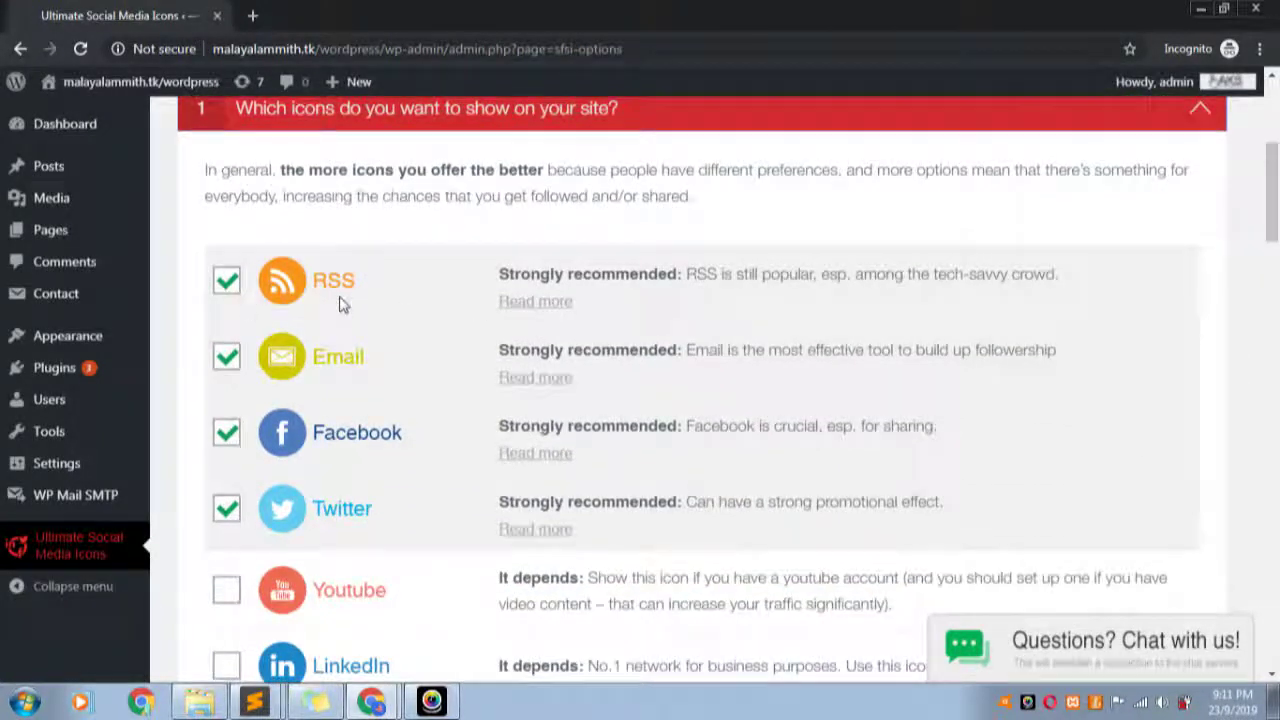
pyautogui.scroll(-2, 342, 306)
pyautogui.scroll(-5, 342, 306)
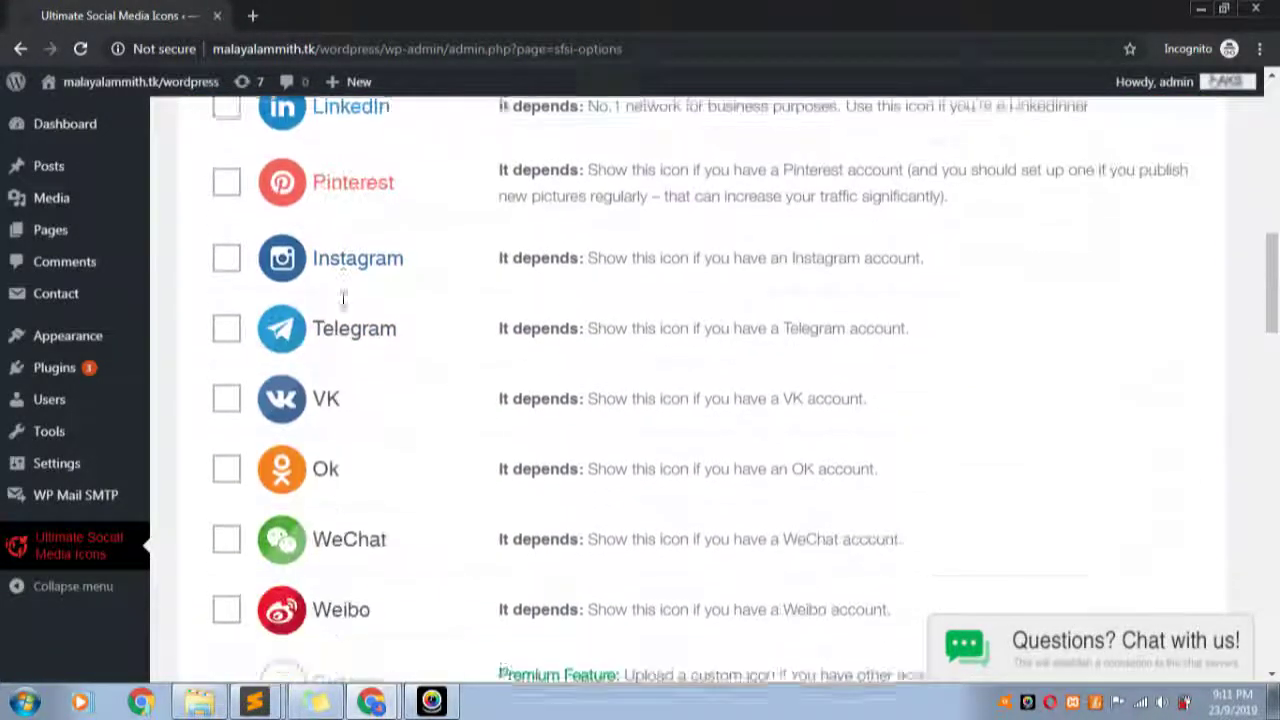
pyautogui.scroll(-1, 382, 388)
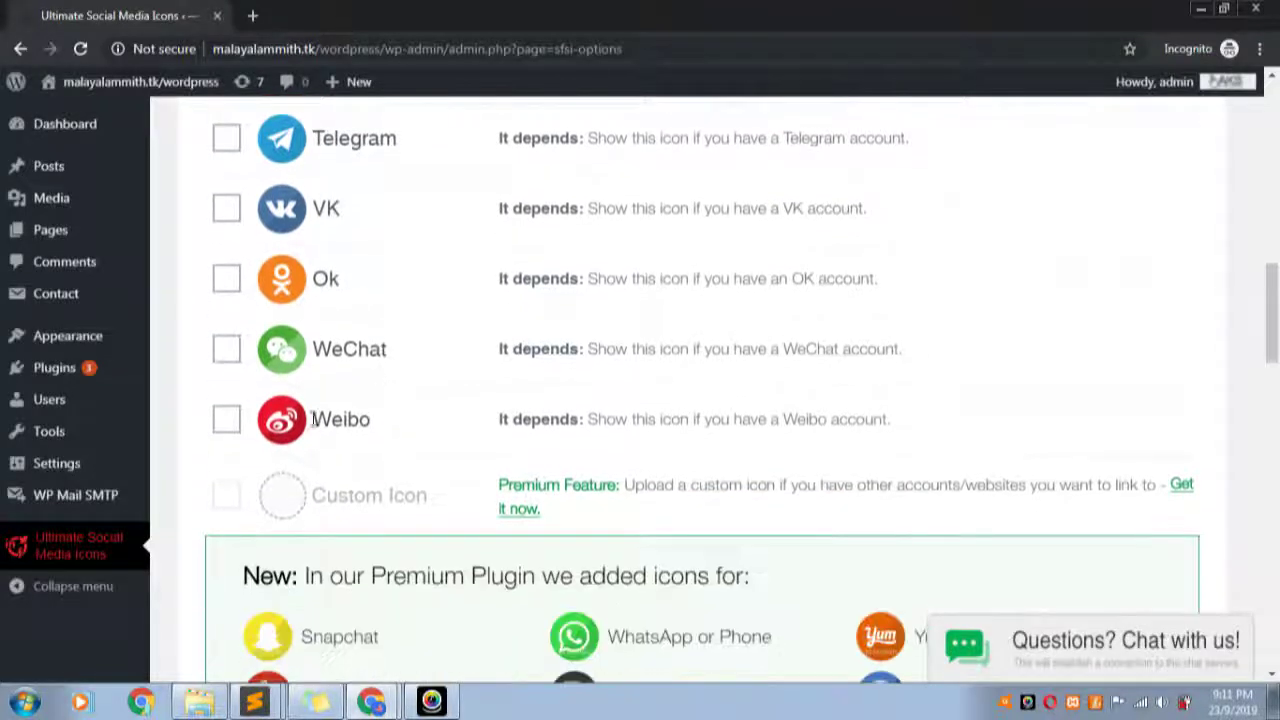
pyautogui.scroll(-3, 471, 423)
pyautogui.scroll(-1, 470, 420)
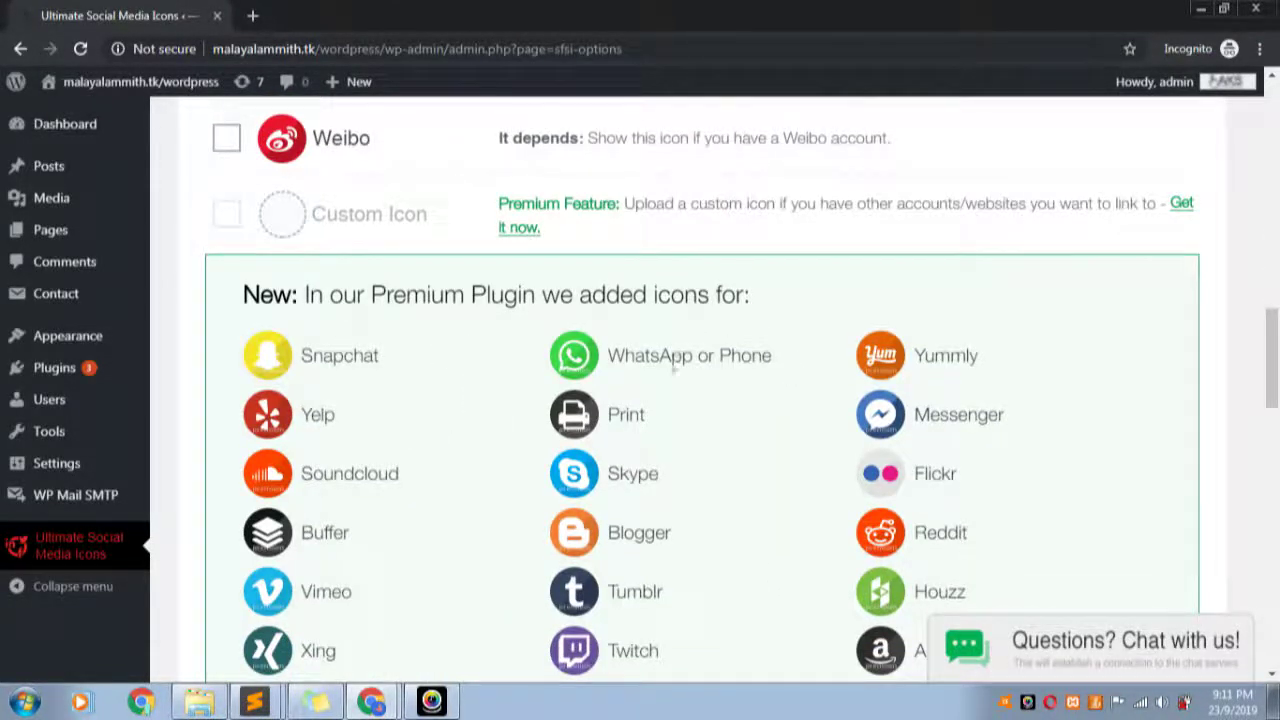
pyautogui.scroll(-3, 754, 370)
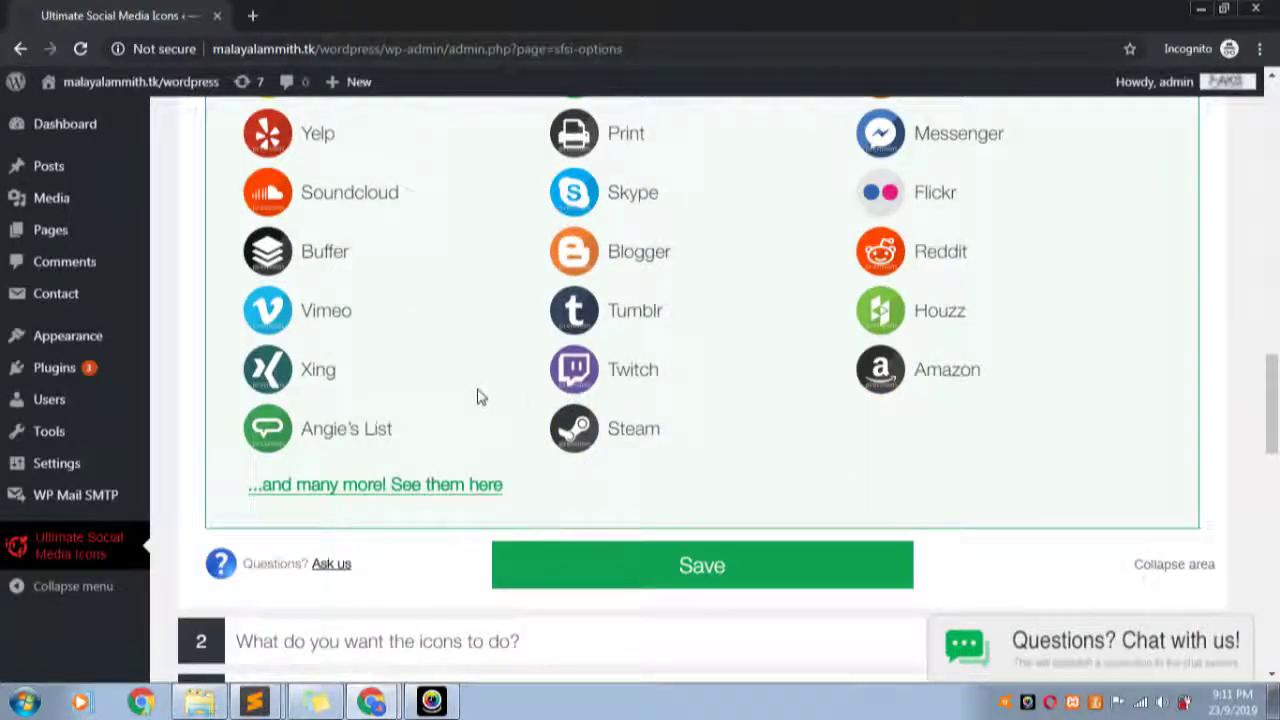
pyautogui.scroll(6, 478, 396)
pyautogui.scroll(7, 451, 386)
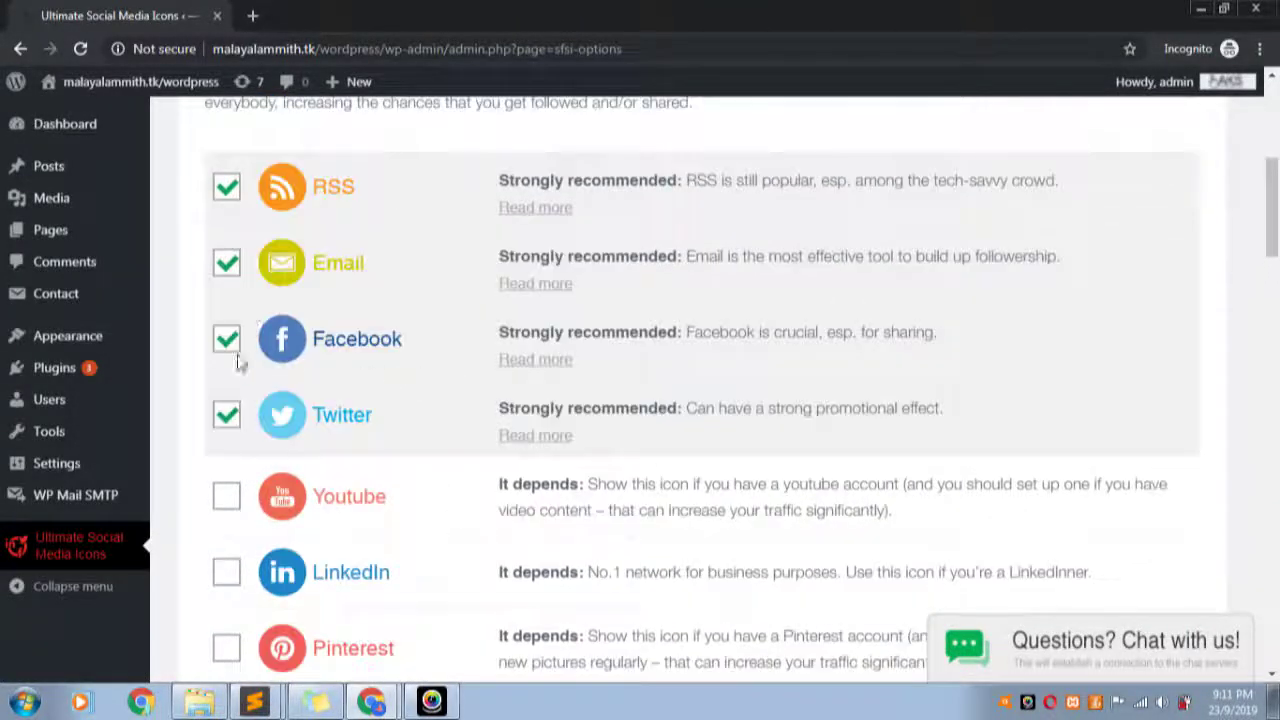
# - Disable the RSS icon, enable the Youtube icon with Email, Facebook and Twitter kept on, and save the selection
pyautogui.click(229, 195)
pyautogui.click(228, 418)
pyautogui.click(227, 420)
pyautogui.click(225, 496)
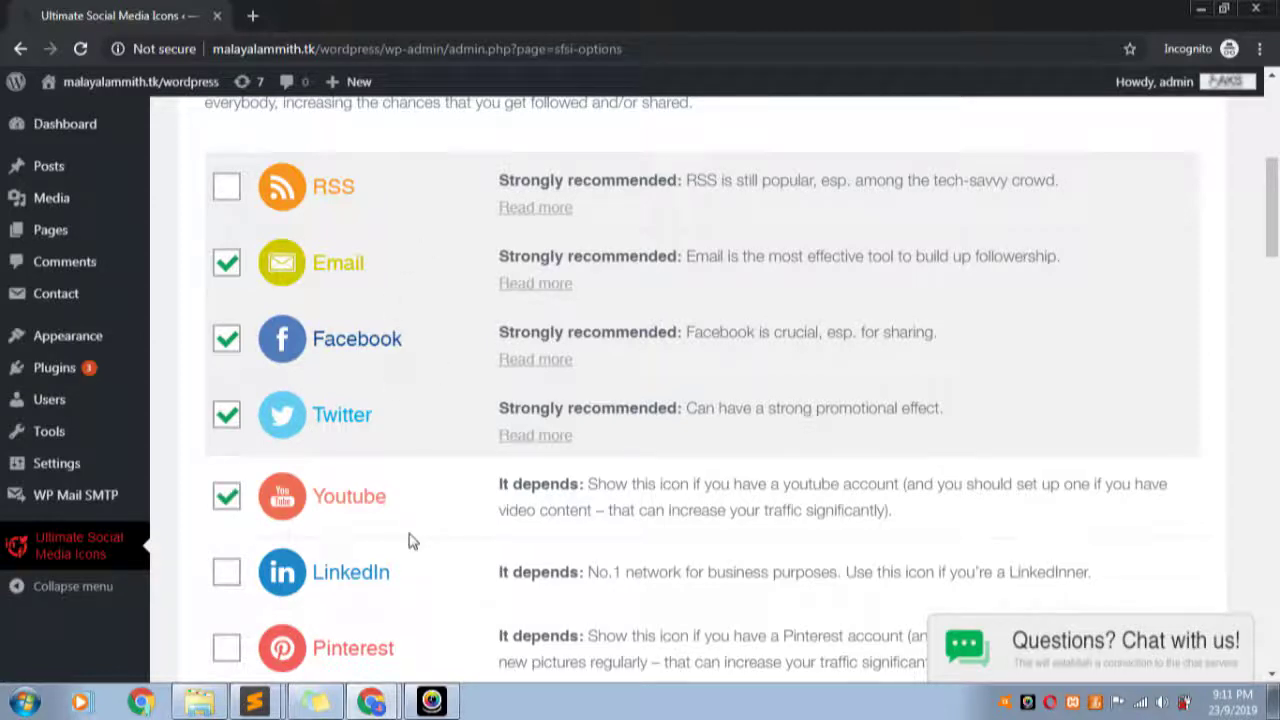
pyautogui.scroll(-1, 340, 311)
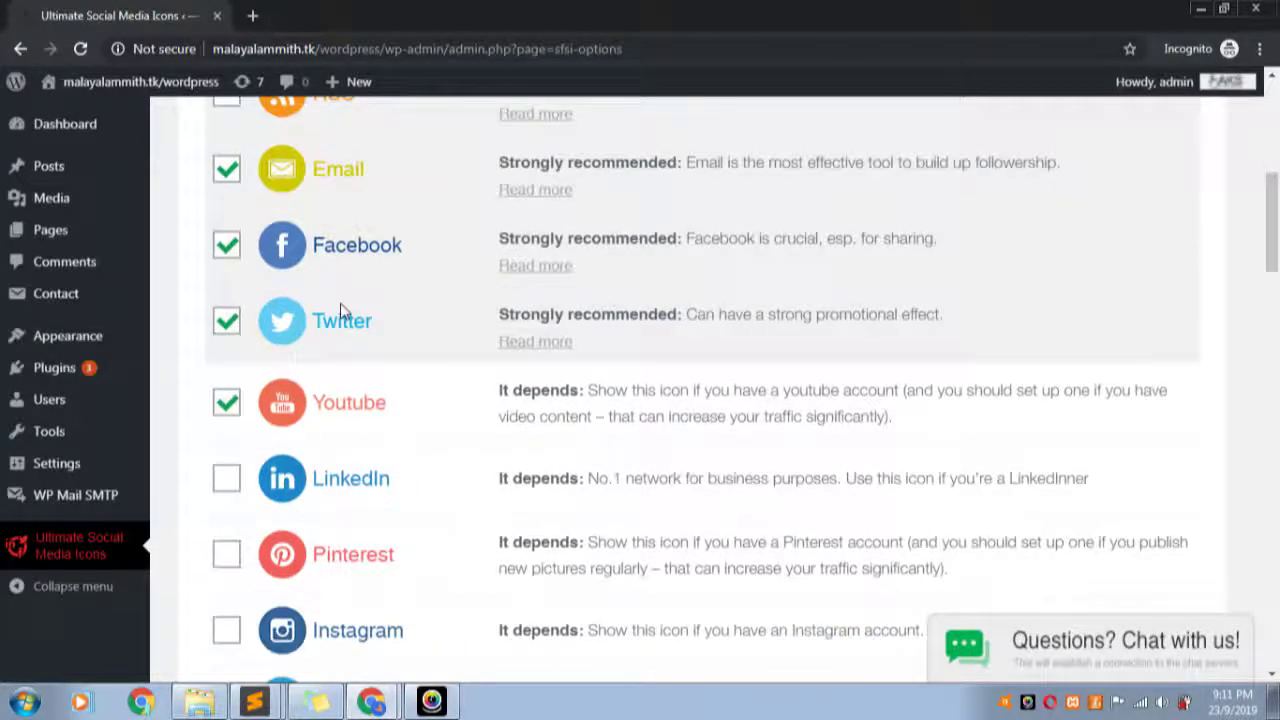
pyautogui.scroll(-1, 342, 308)
pyautogui.scroll(4, 343, 300)
pyautogui.scroll(-9, 371, 337)
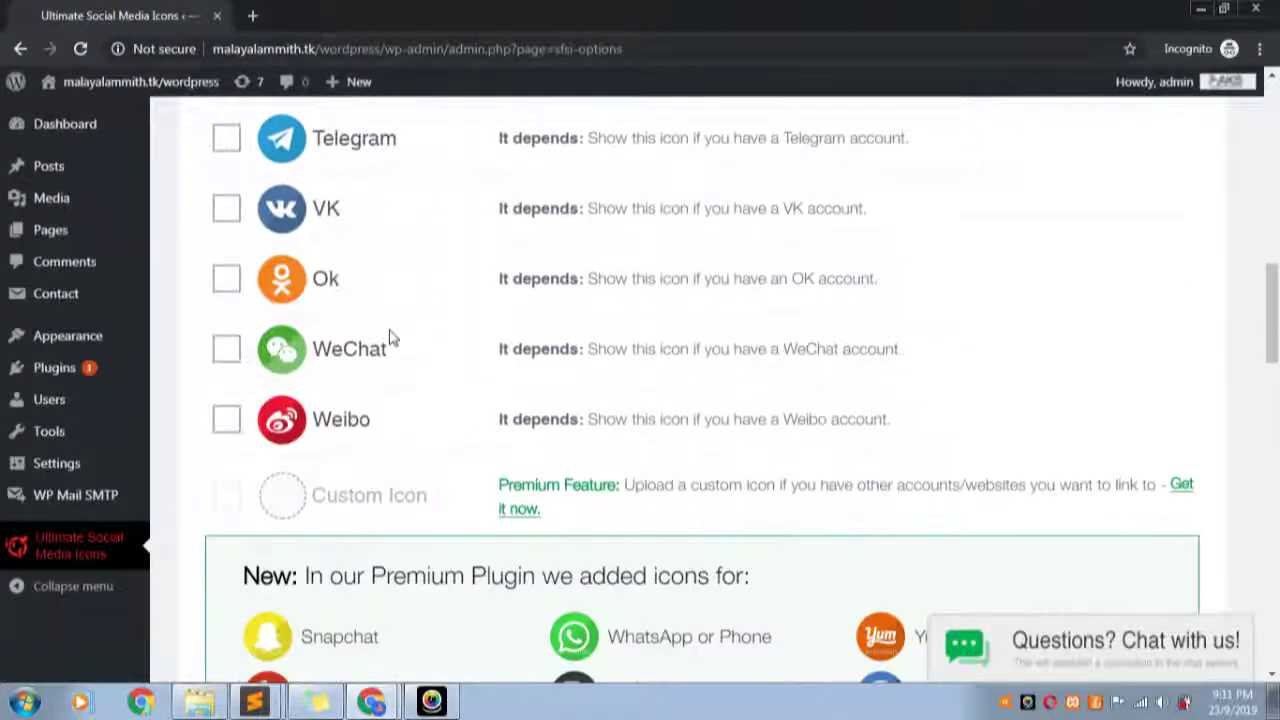
pyautogui.scroll(-3, 390, 339)
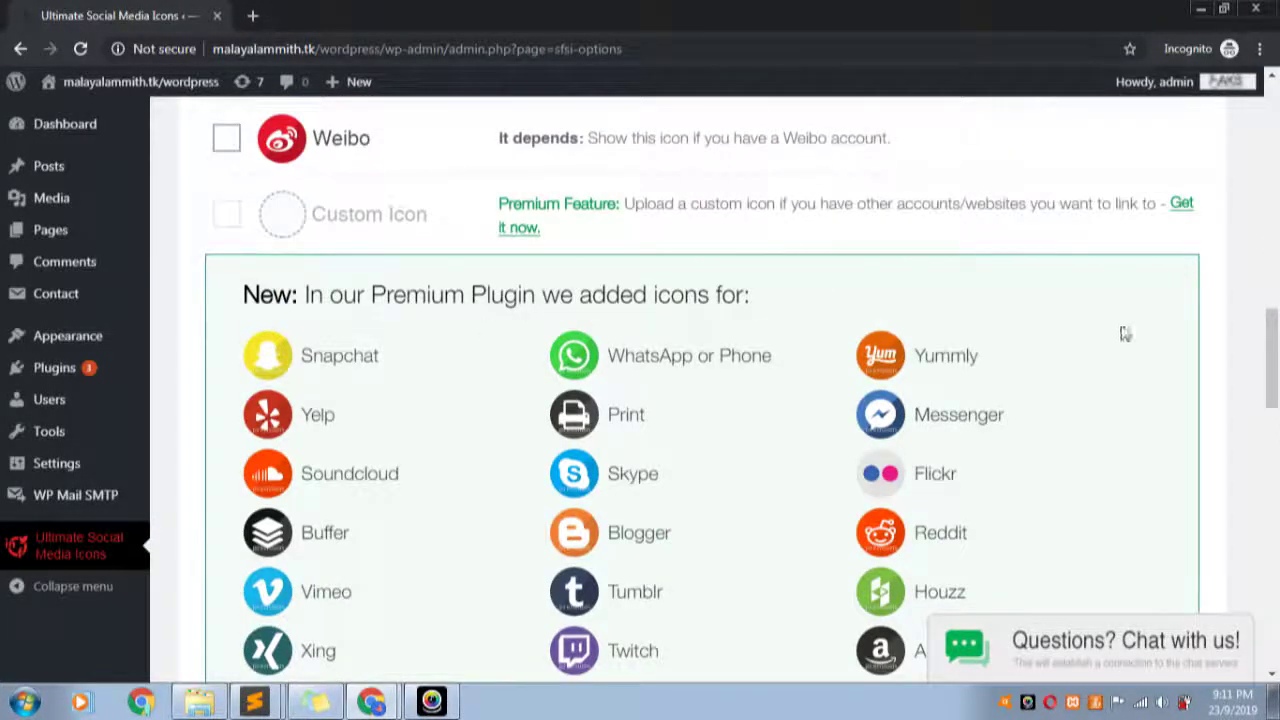
pyautogui.scroll(-3, 1112, 317)
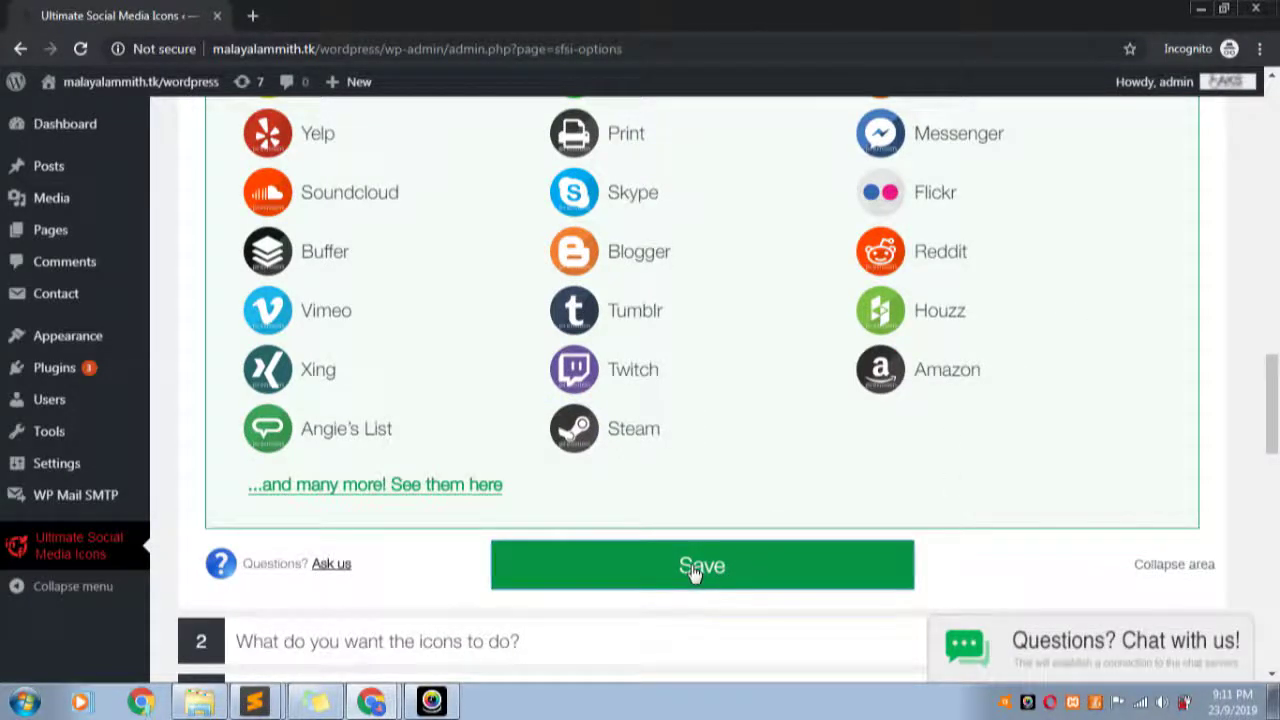
pyautogui.click(693, 567)
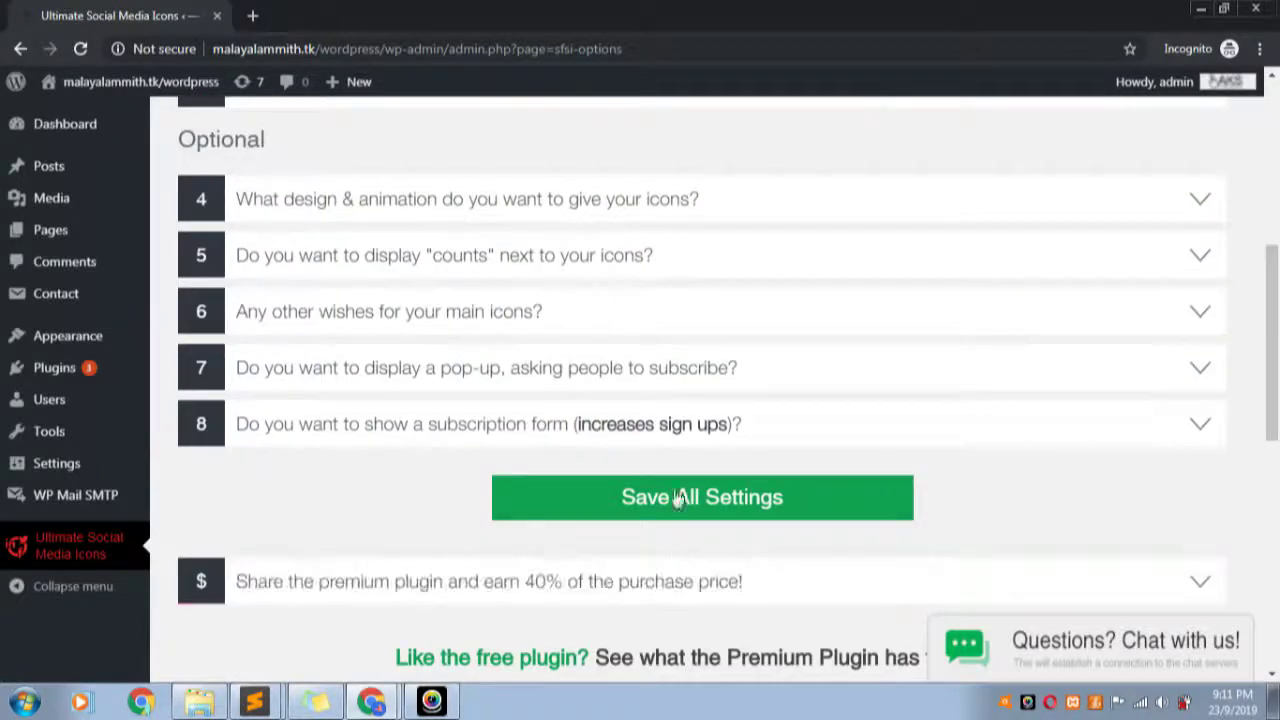
# - Reopen question 1, examine the premium icons, and open the link to the full icon list in a new tab before returning to the settings
pyautogui.scroll(4, 694, 394)
pyautogui.click(584, 348)
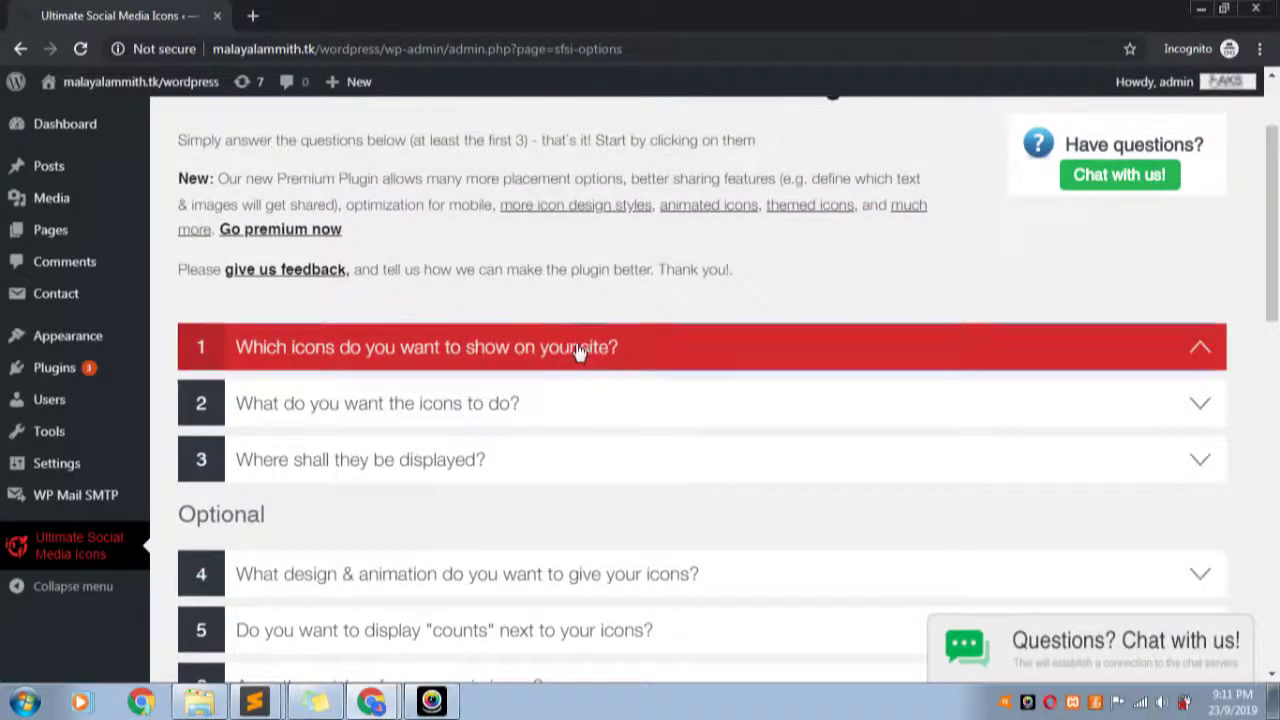
pyautogui.scroll(-10, 390, 528)
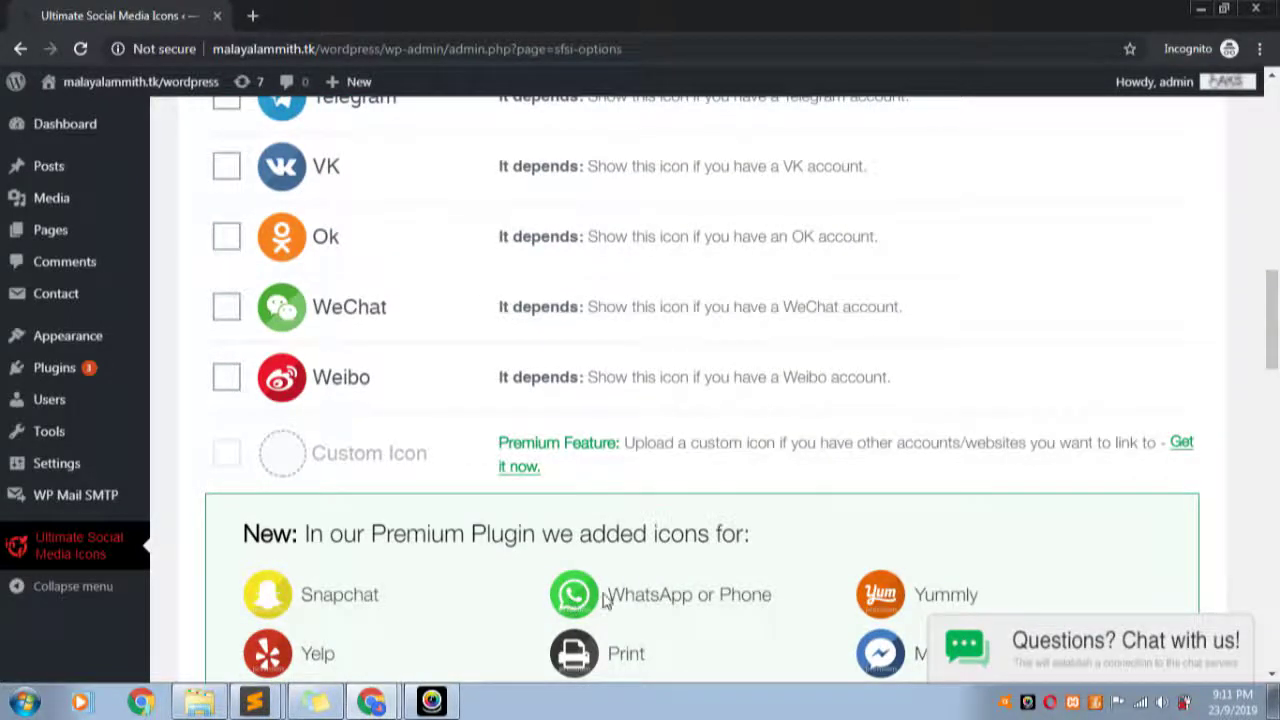
pyautogui.scroll(-2, 680, 592)
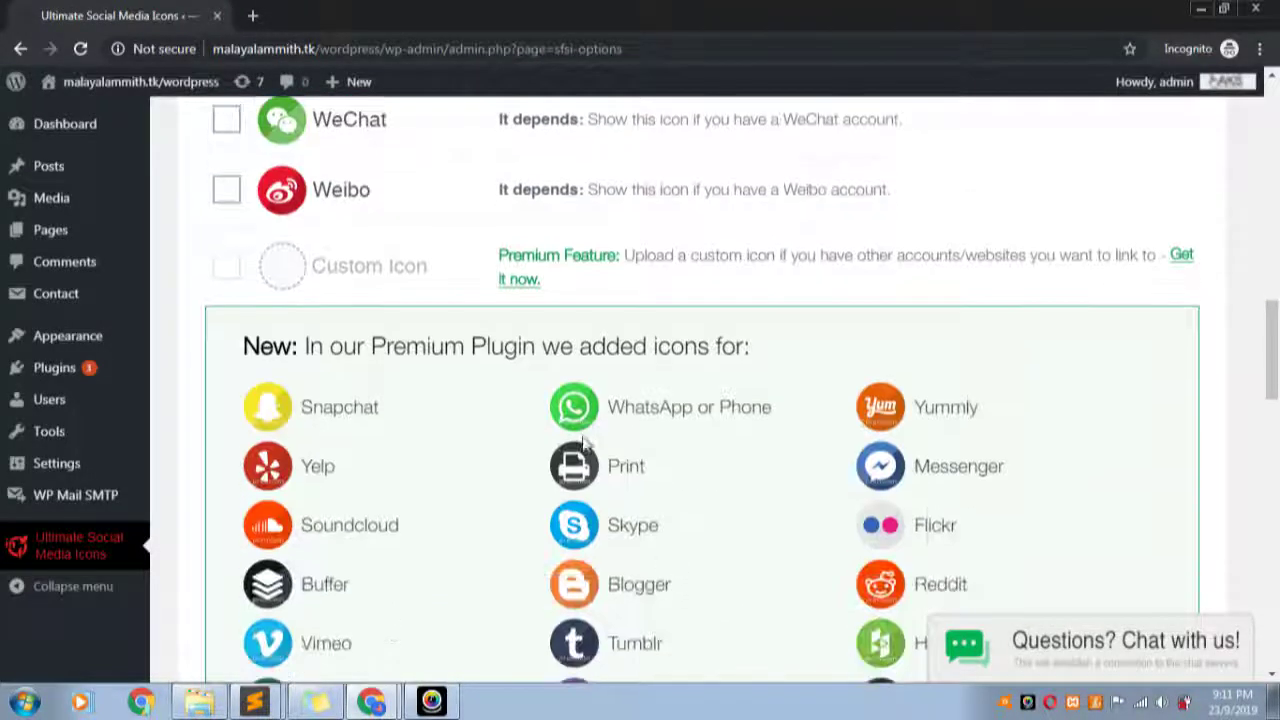
pyautogui.scroll(-2, 510, 320)
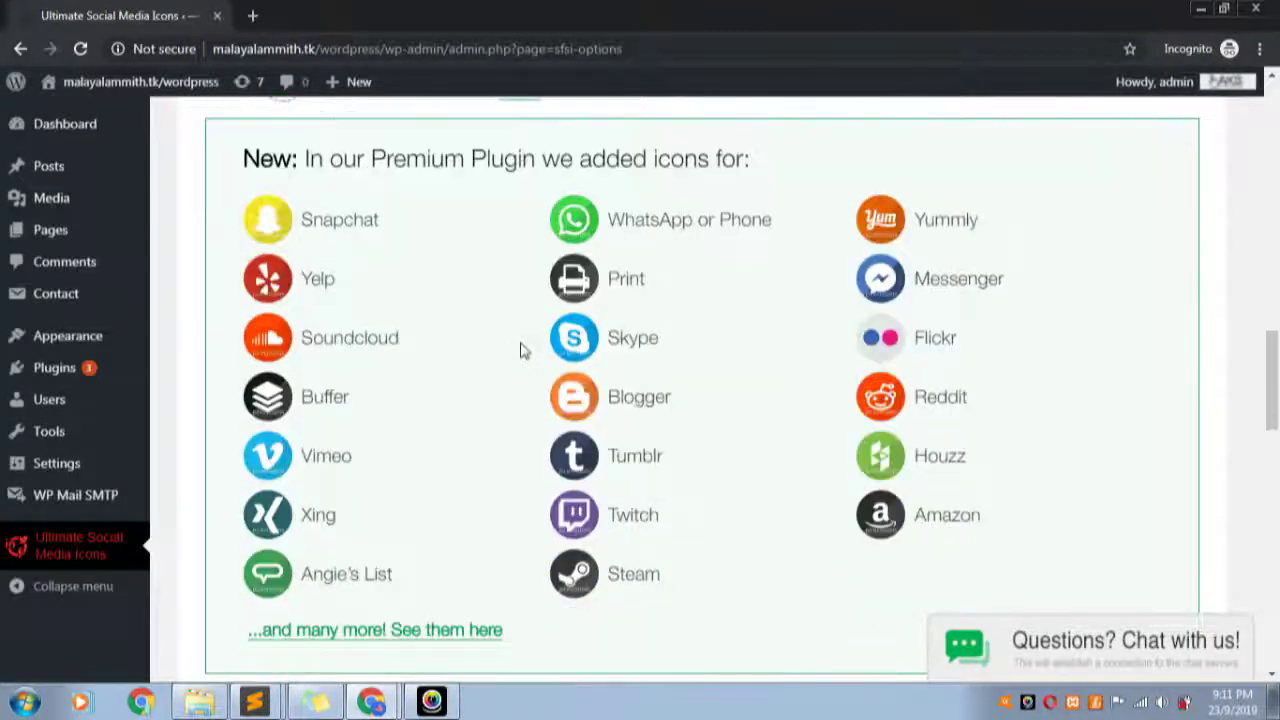
pyautogui.rightClick(448, 638)
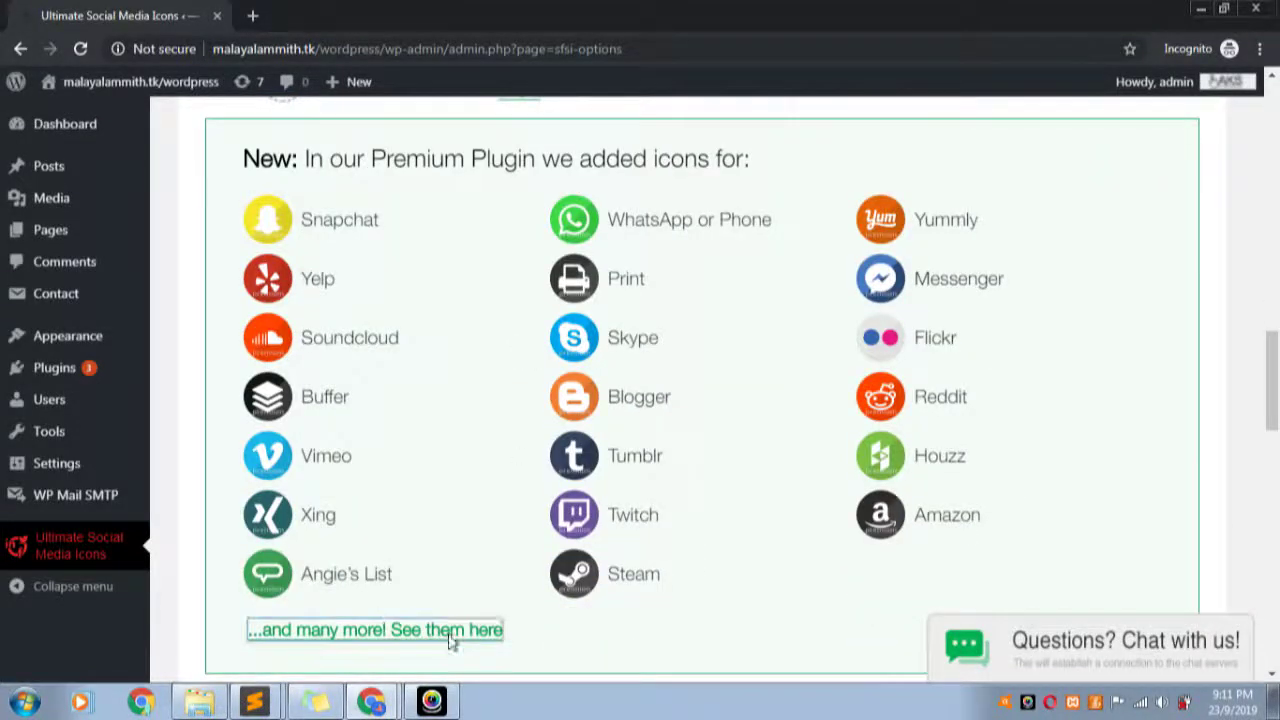
pyautogui.click(502, 487)
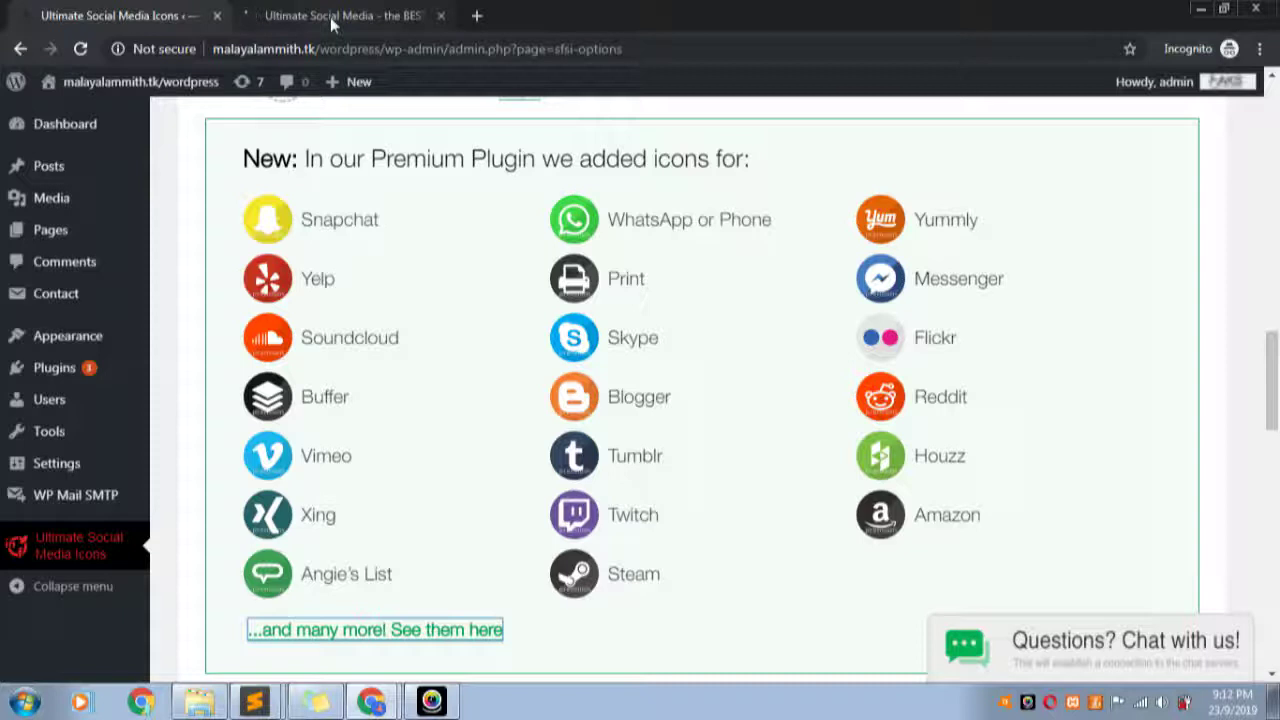
pyautogui.click(331, 20)
pyautogui.click(129, 10)
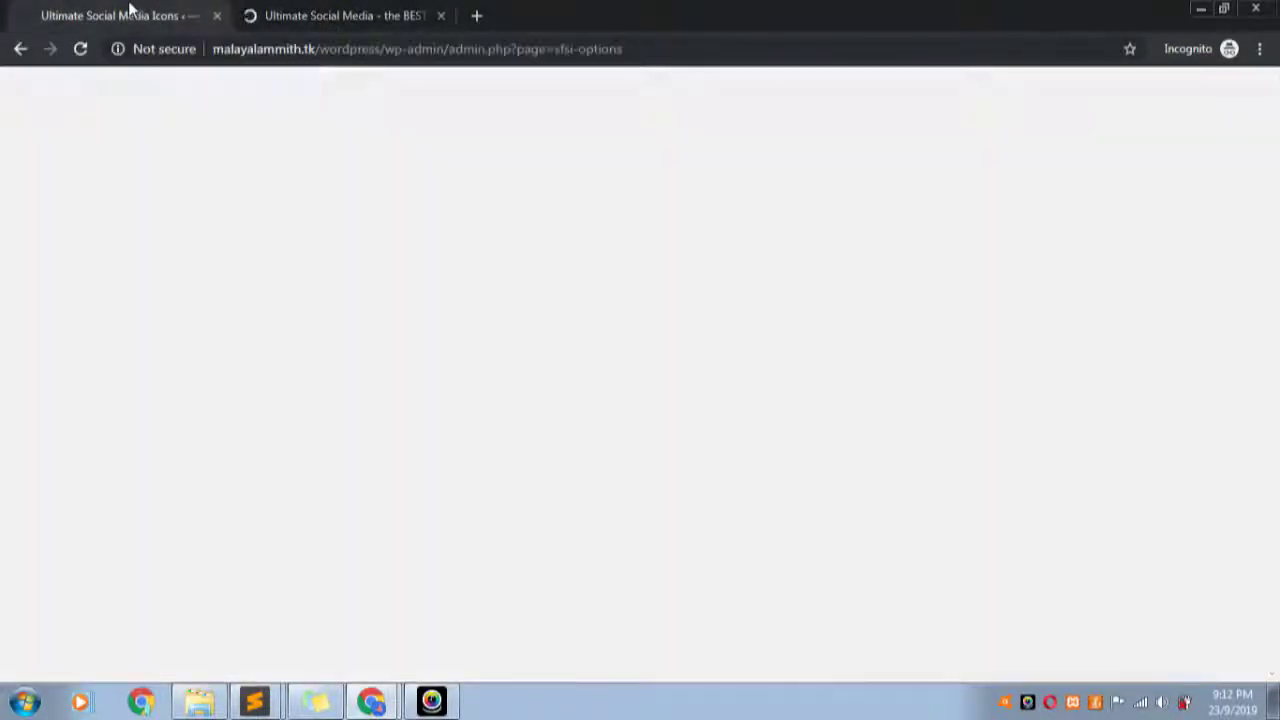
# - Review the selected icons in question 1 and save that section again
pyautogui.scroll(9, 457, 240)
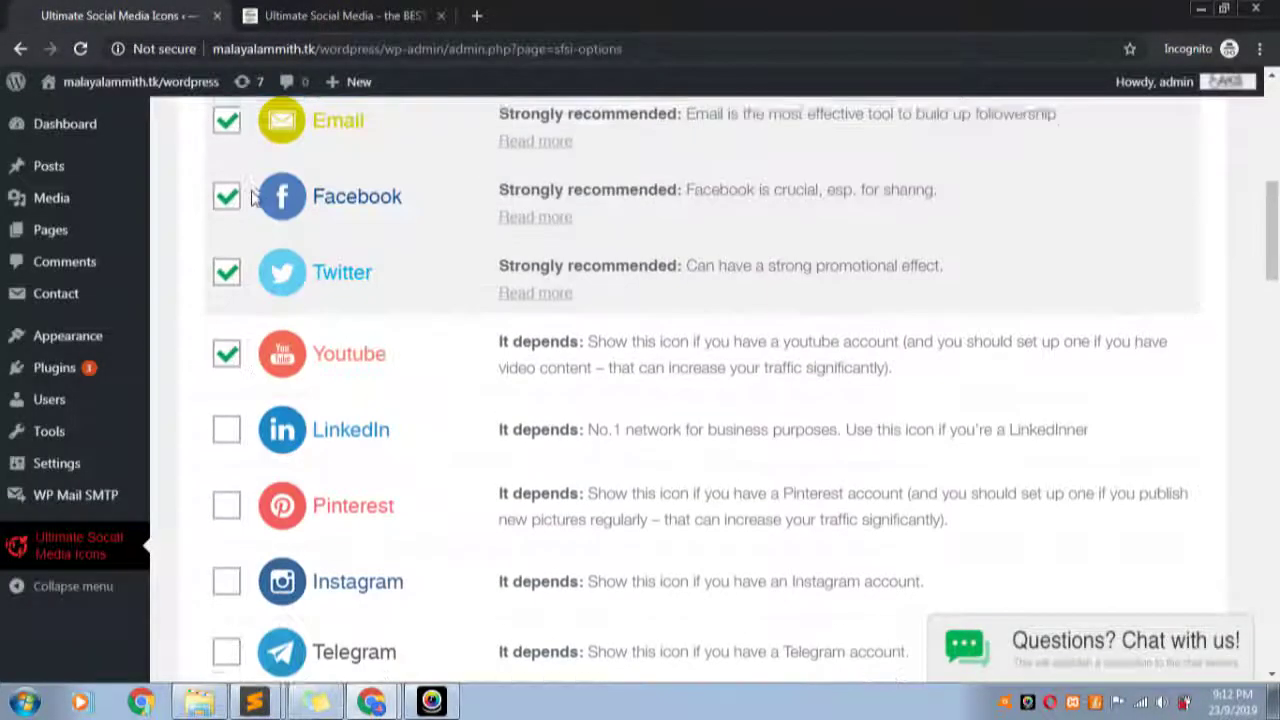
pyautogui.scroll(2, 325, 135)
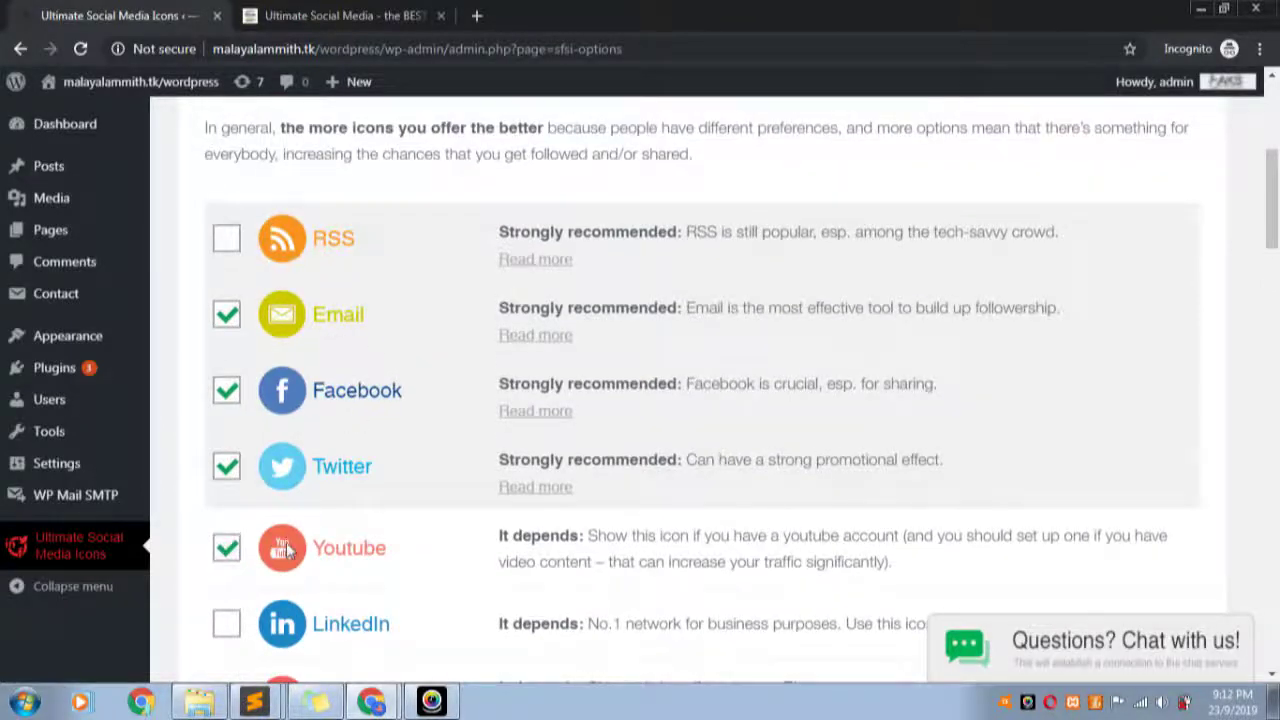
pyautogui.scroll(-12, 314, 451)
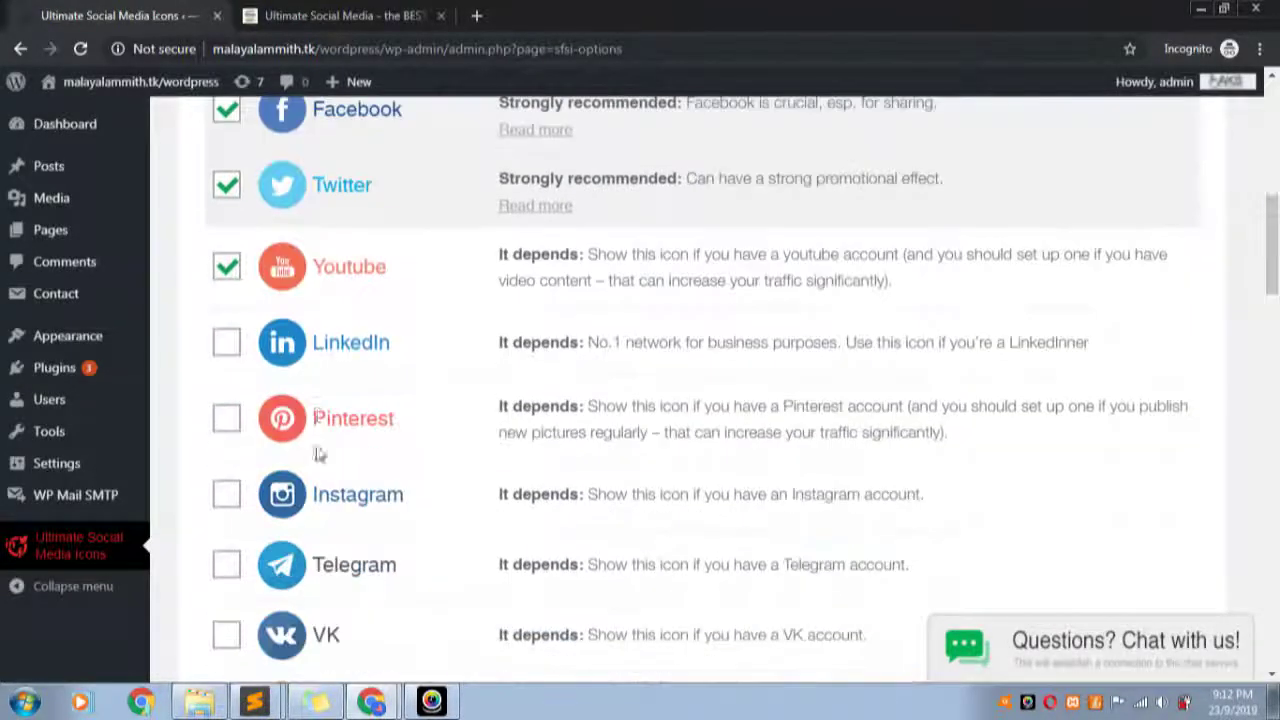
pyautogui.scroll(-3, 318, 445)
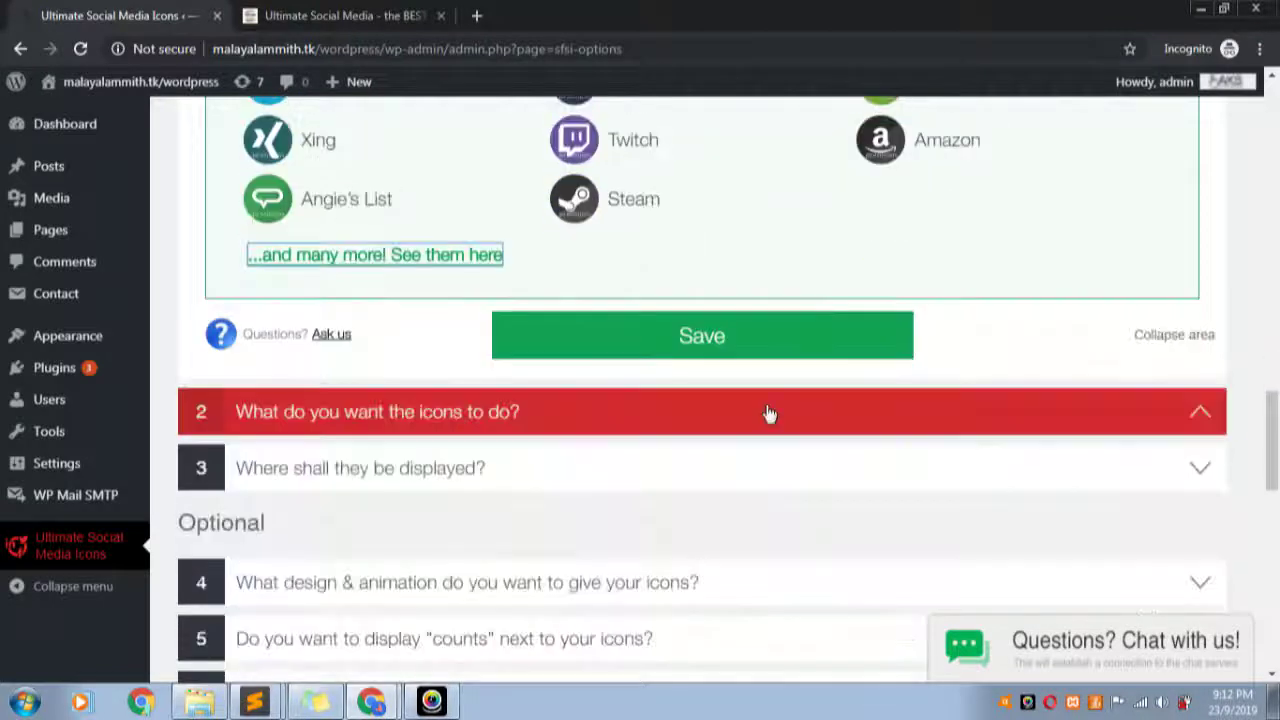
pyautogui.click(699, 338)
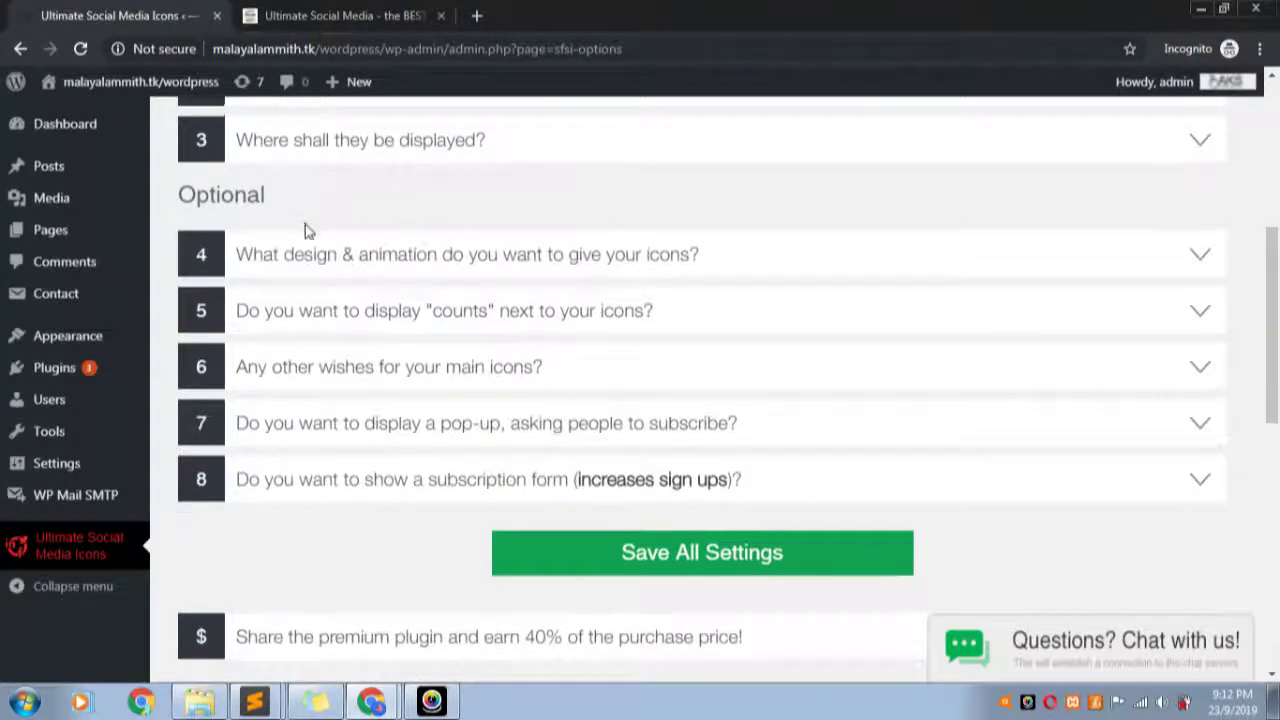
pyautogui.scroll(3, 303, 240)
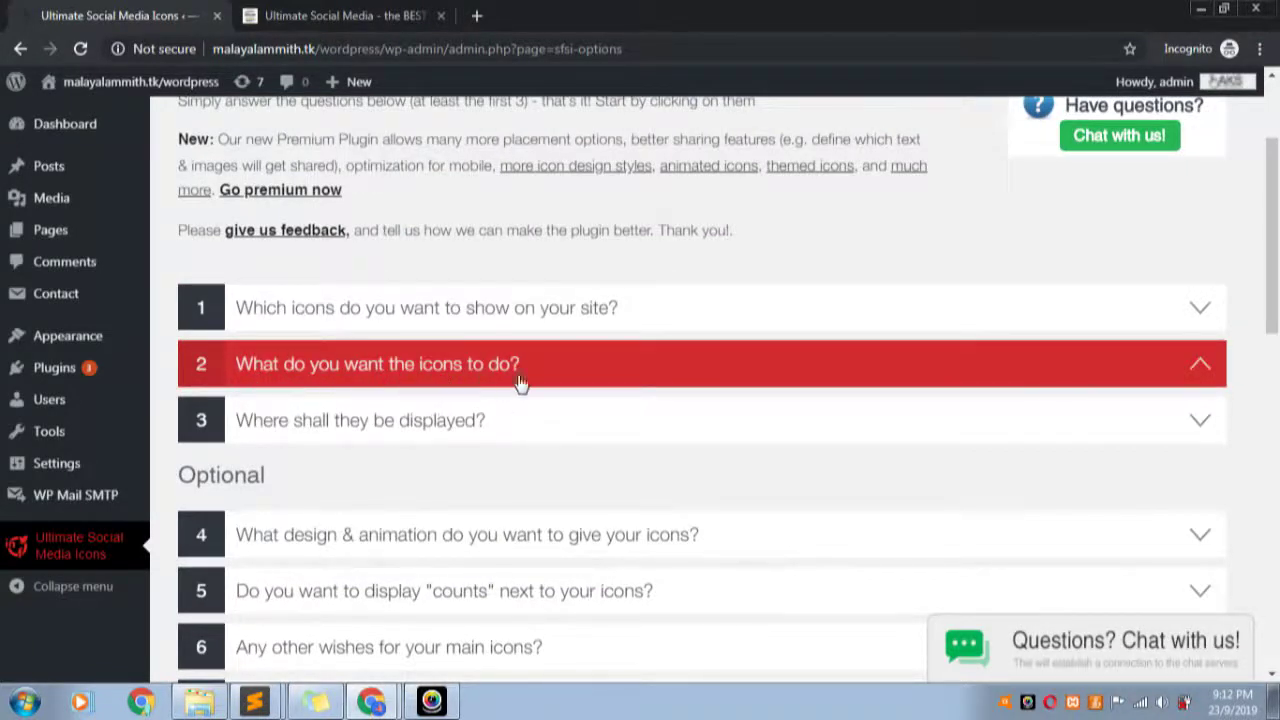
# - Expand question 2 about what the icons should do and examine the Email icon options down to the account email field
pyautogui.click(1168, 374)
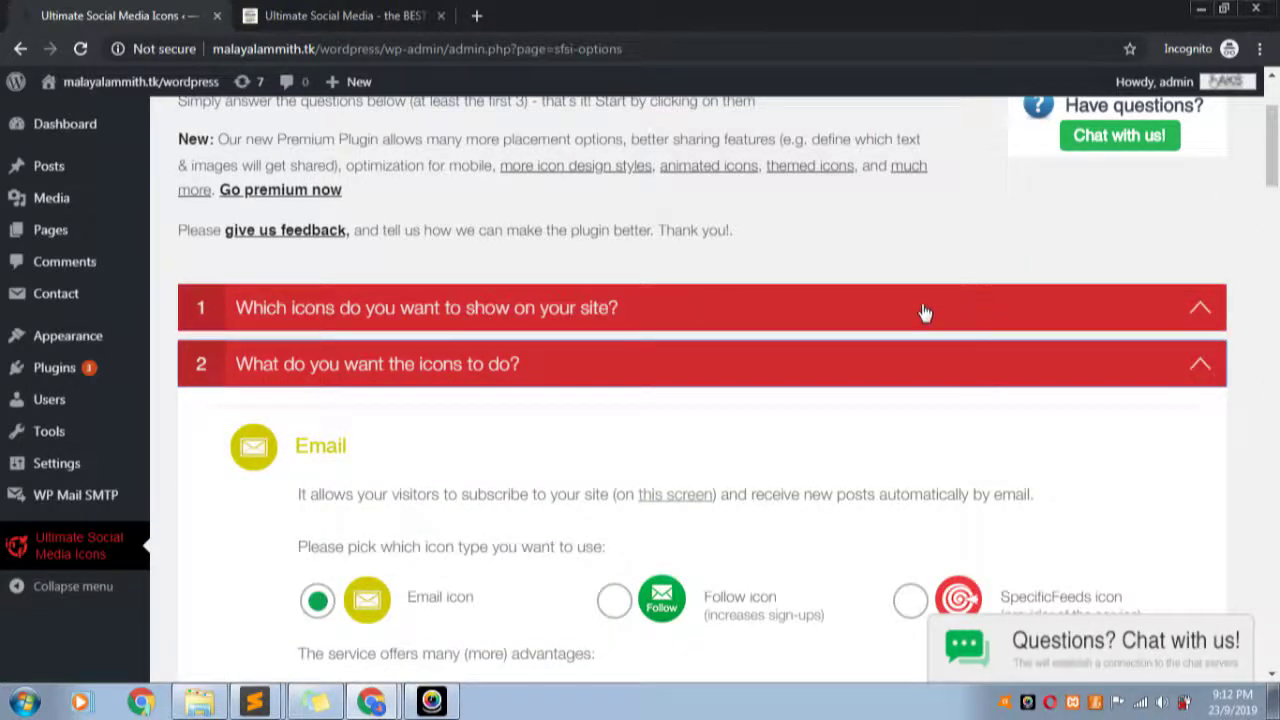
pyautogui.scroll(-2, 366, 500)
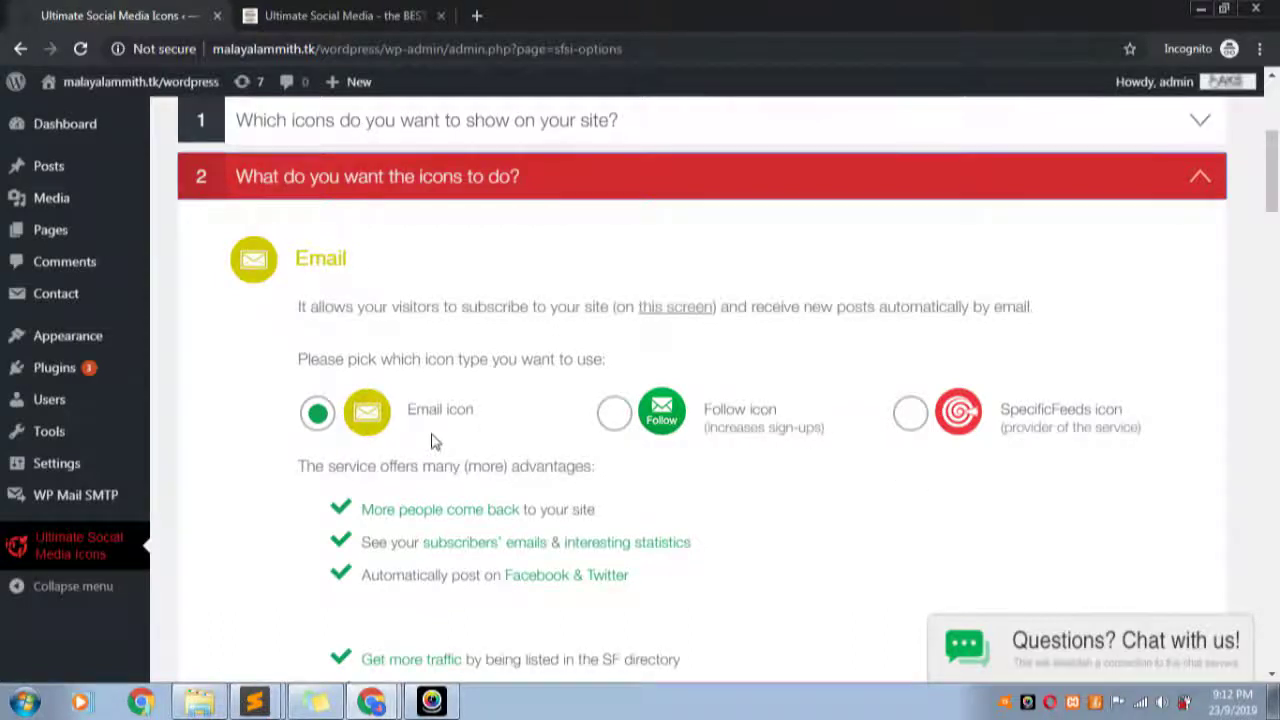
pyautogui.scroll(-2, 432, 442)
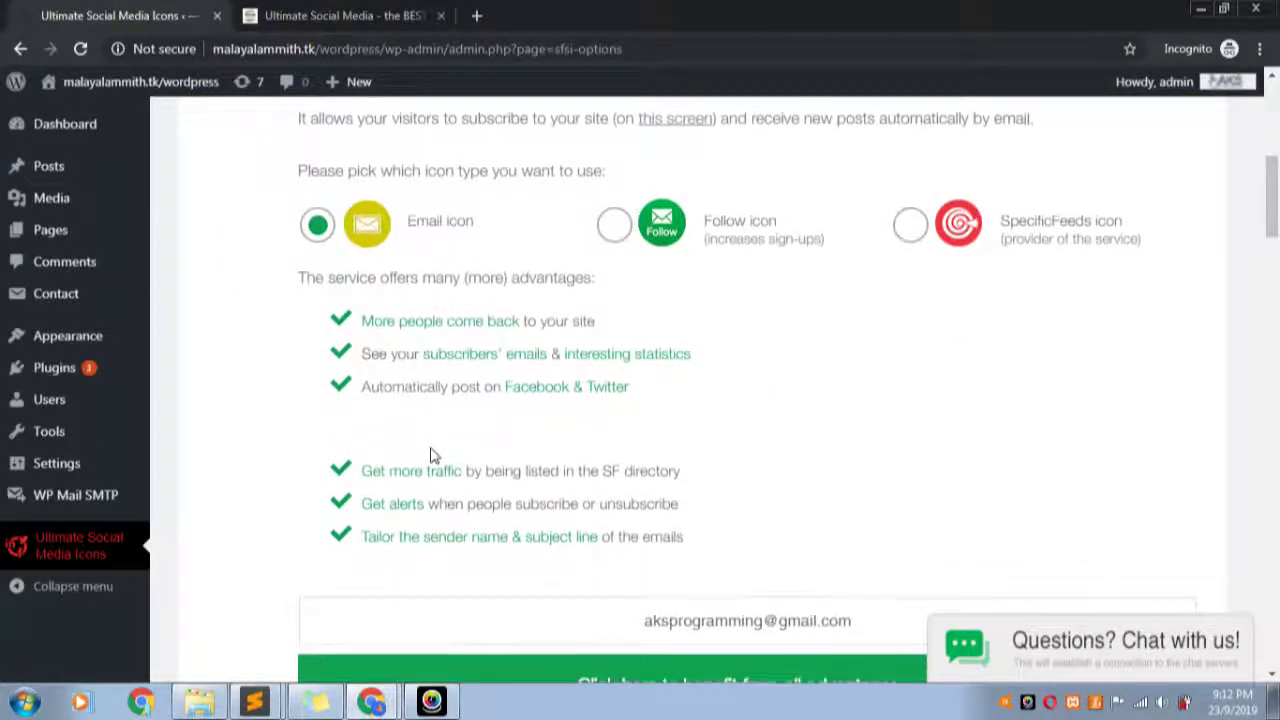
pyautogui.scroll(-2, 600, 490)
pyautogui.moveTo(866, 433); pyautogui.dragTo(926, 438)
pyautogui.click(884, 444)
pyautogui.scroll(-2, 405, 435)
pyautogui.scroll(-2, 405, 437)
pyautogui.scroll(3, 403, 431)
pyautogui.click(892, 344)
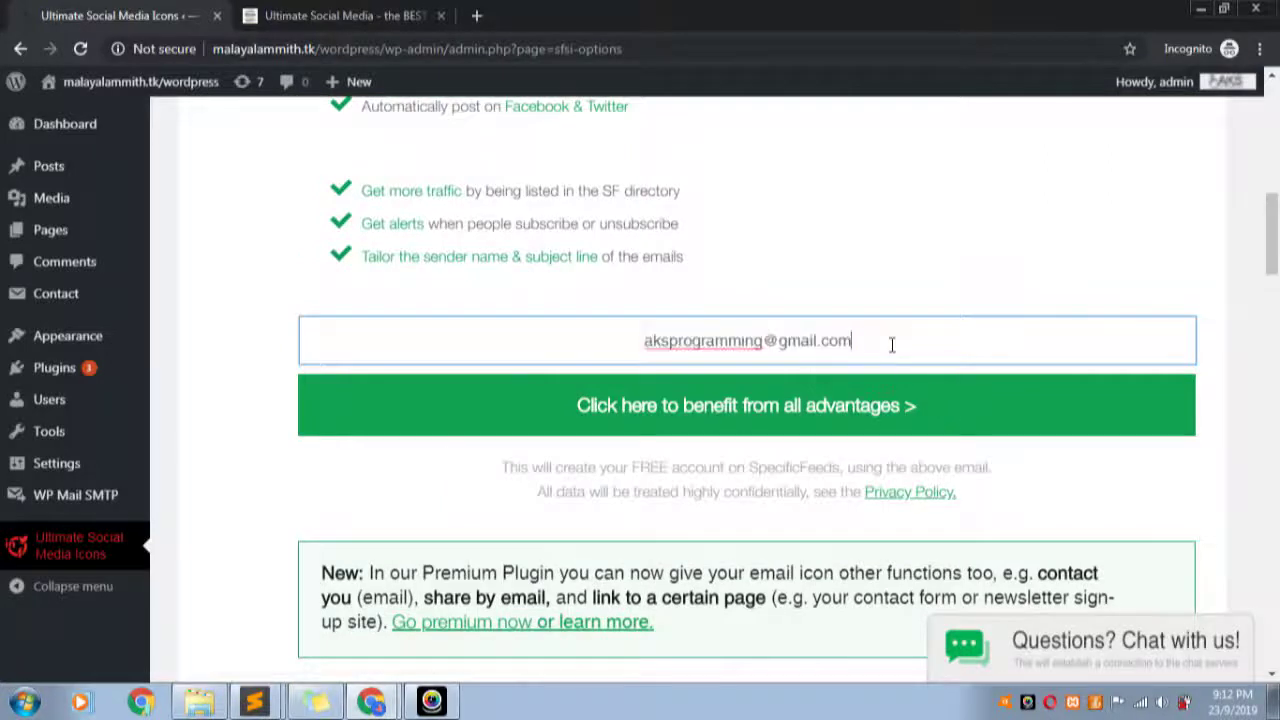
pyautogui.moveTo(854, 341); pyautogui.dragTo(580, 343)
# - Review the Email icon type choices, the listed service advantages and the email address used for the SpecificFeeds account
pyautogui.scroll(5, 410, 295)
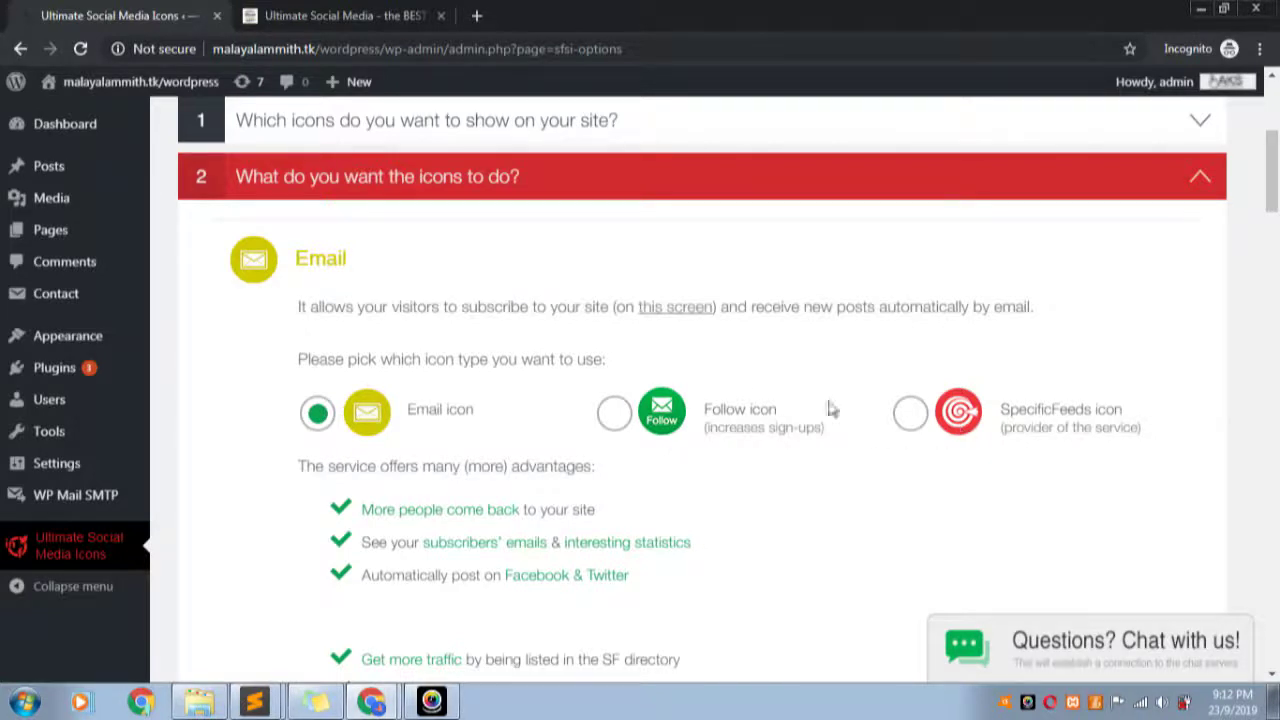
pyautogui.scroll(-1, 618, 448)
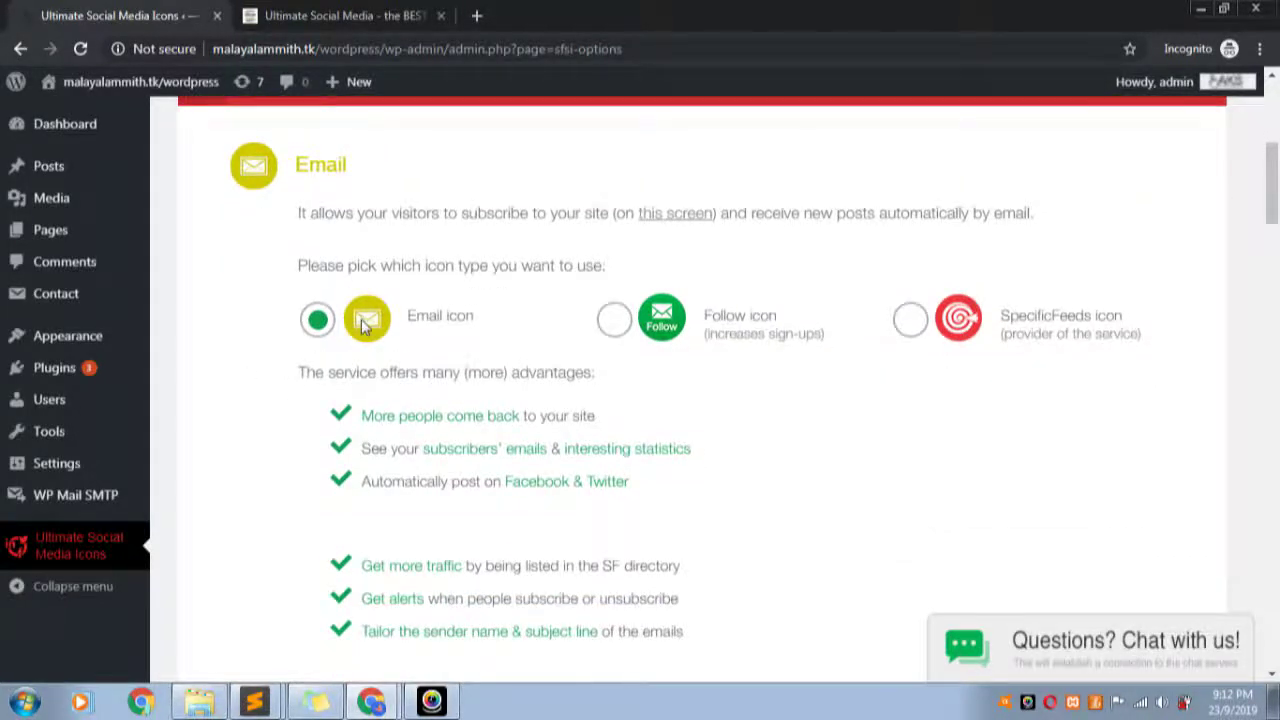
pyautogui.moveTo(357, 268); pyautogui.dragTo(605, 292)
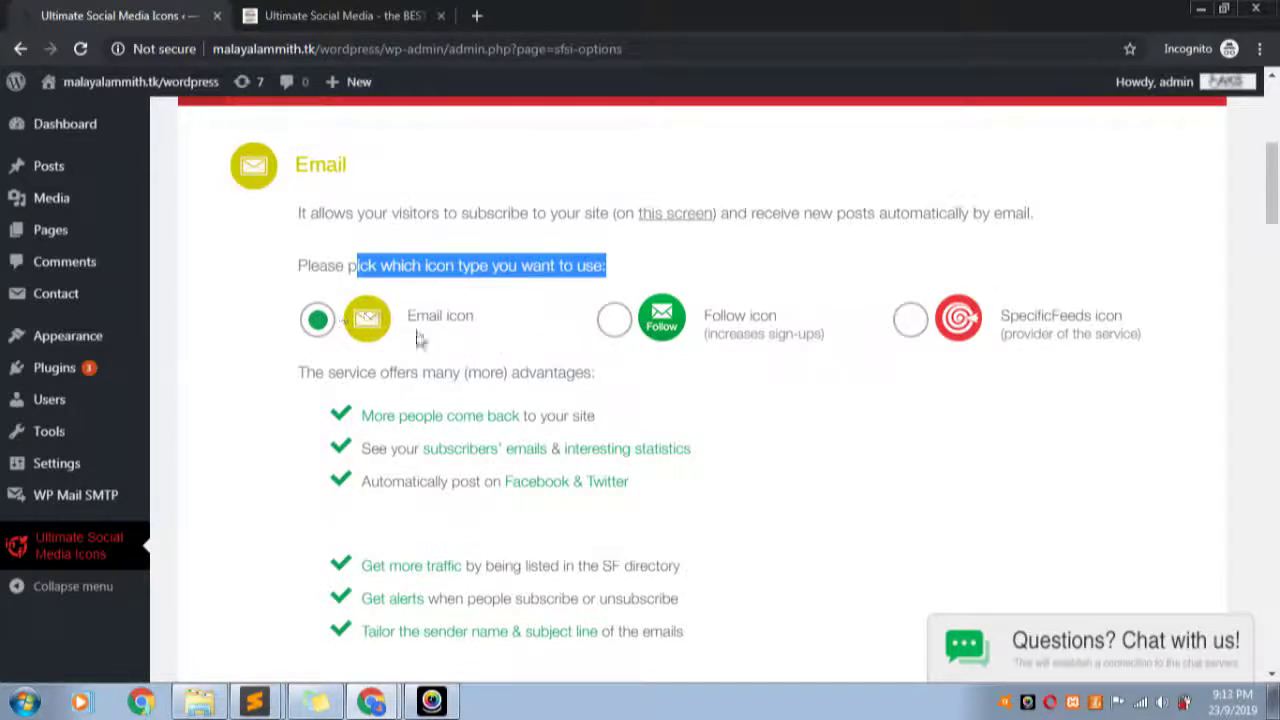
pyautogui.scroll(-3, 407, 325)
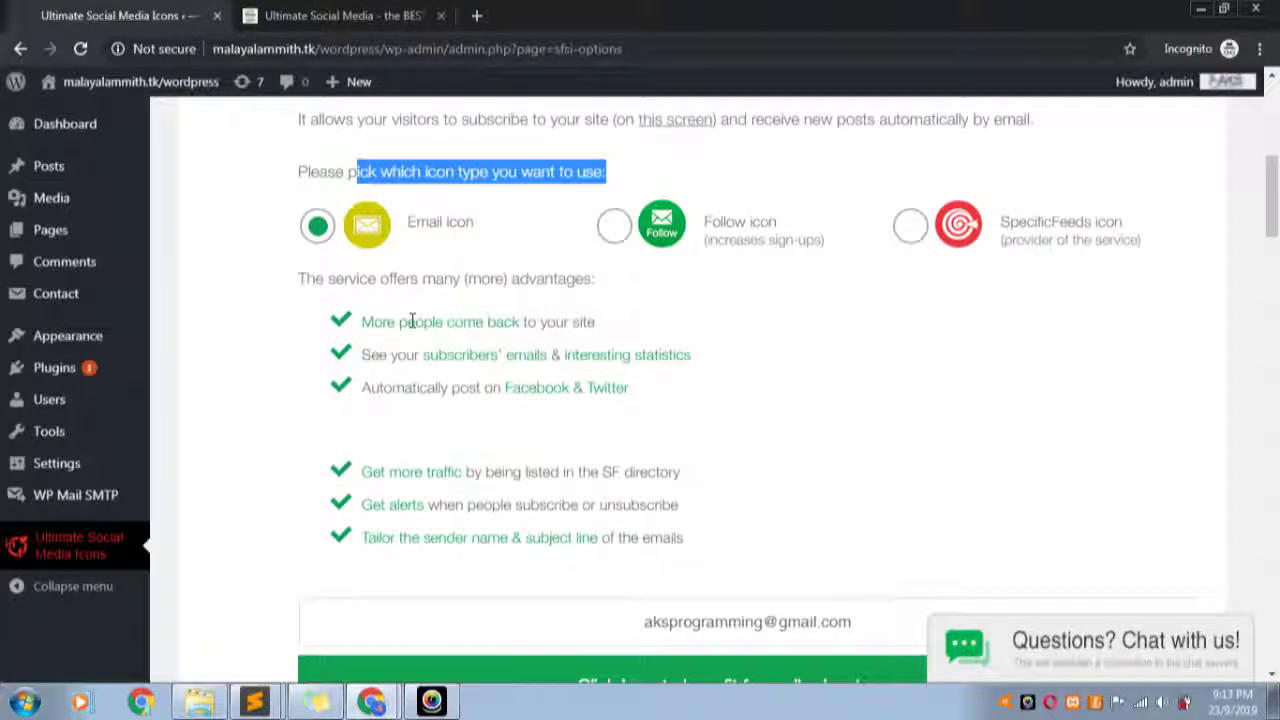
pyautogui.moveTo(886, 434); pyautogui.dragTo(629, 427)
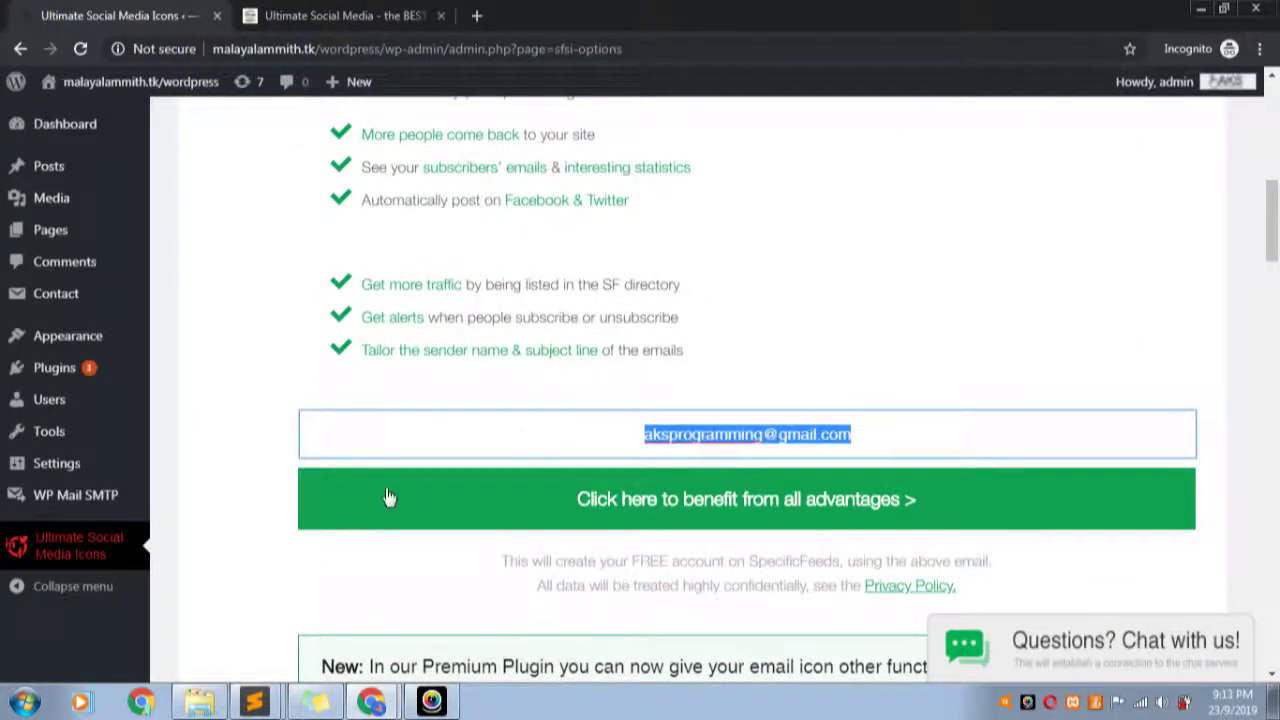
# - Review the Facebook, Twitter and Youtube icon actions in question 2 and save the section with its existing options
pyautogui.scroll(-3, 400, 492)
pyautogui.scroll(-3, 600, 321)
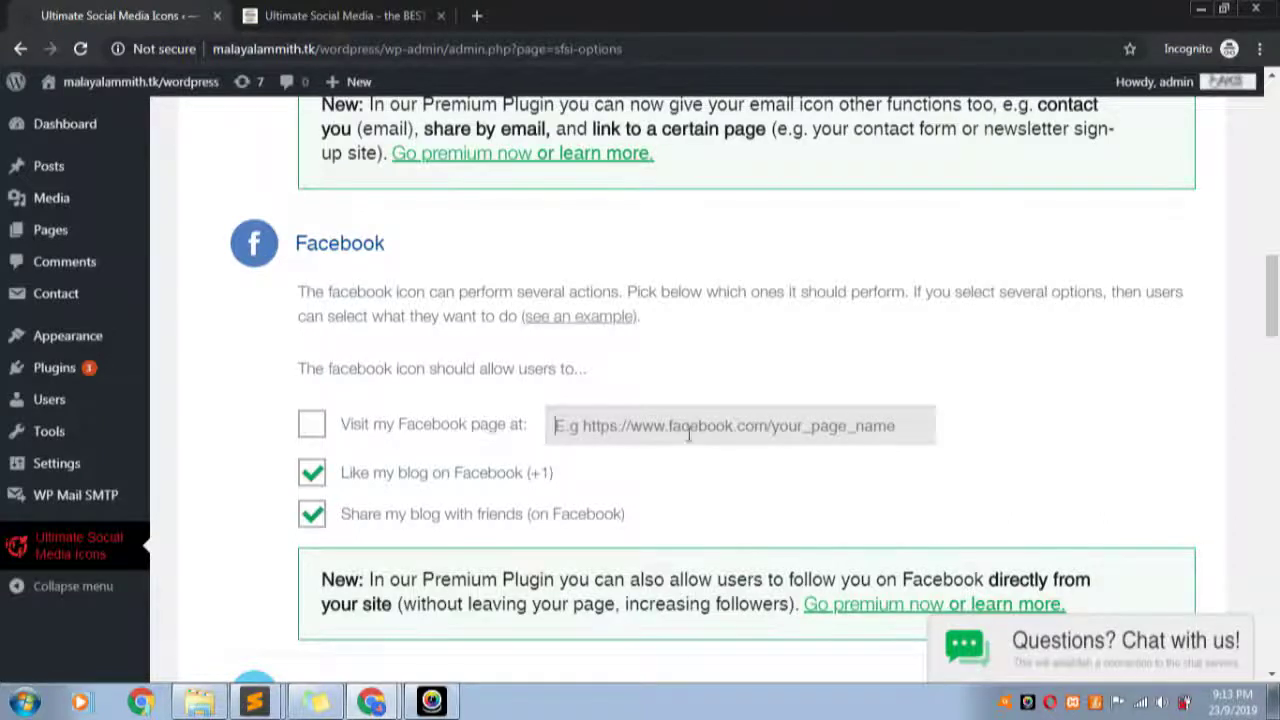
pyautogui.scroll(-4, 651, 423)
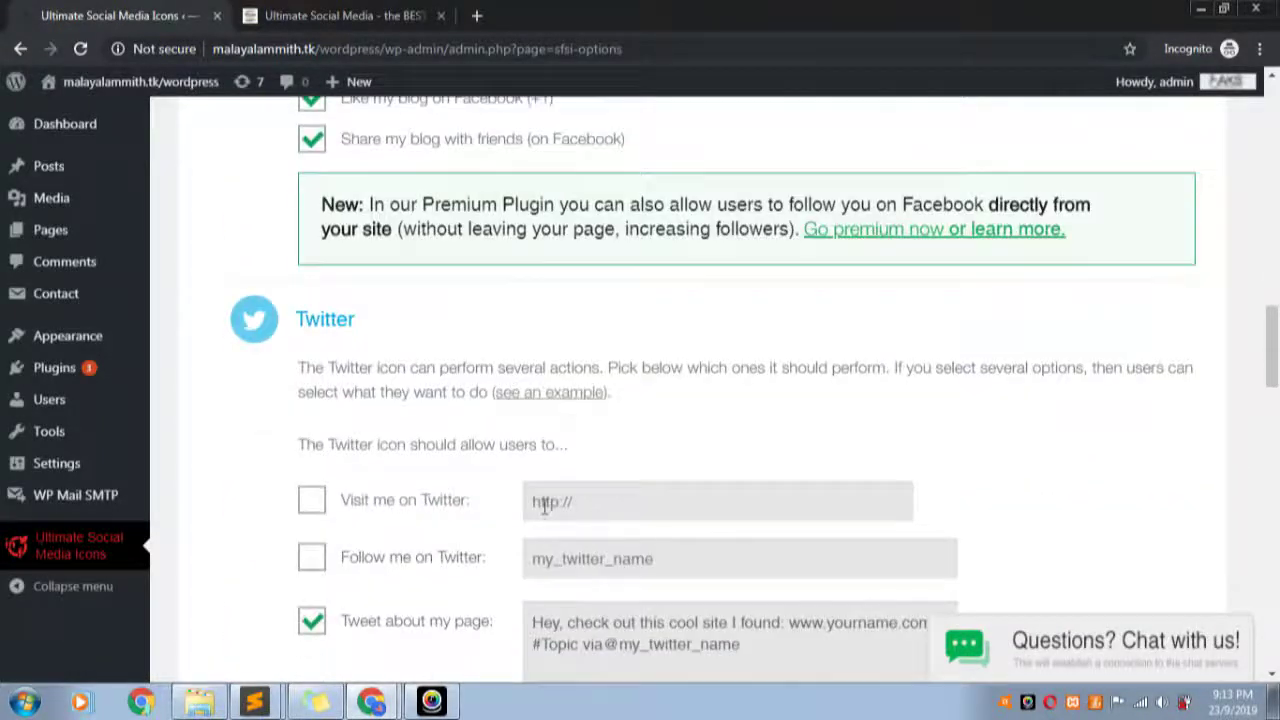
pyautogui.click(605, 499)
pyautogui.scroll(-2, 440, 555)
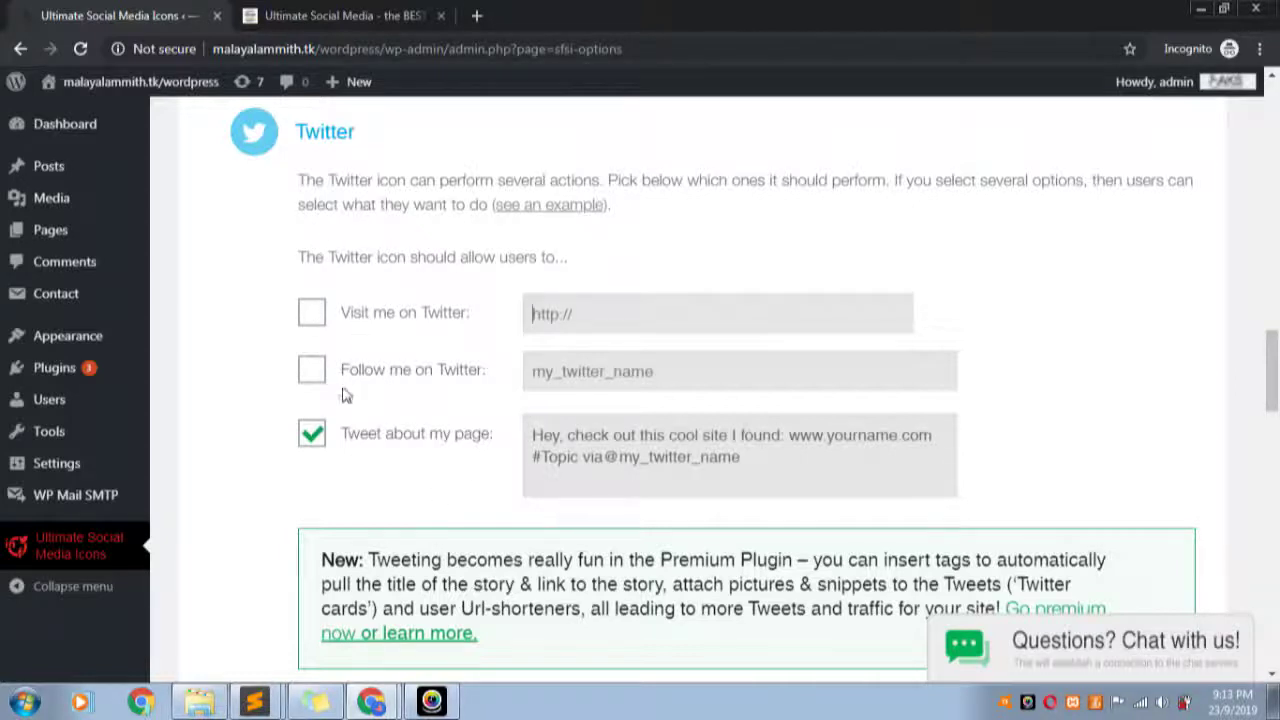
pyautogui.scroll(-5, 343, 392)
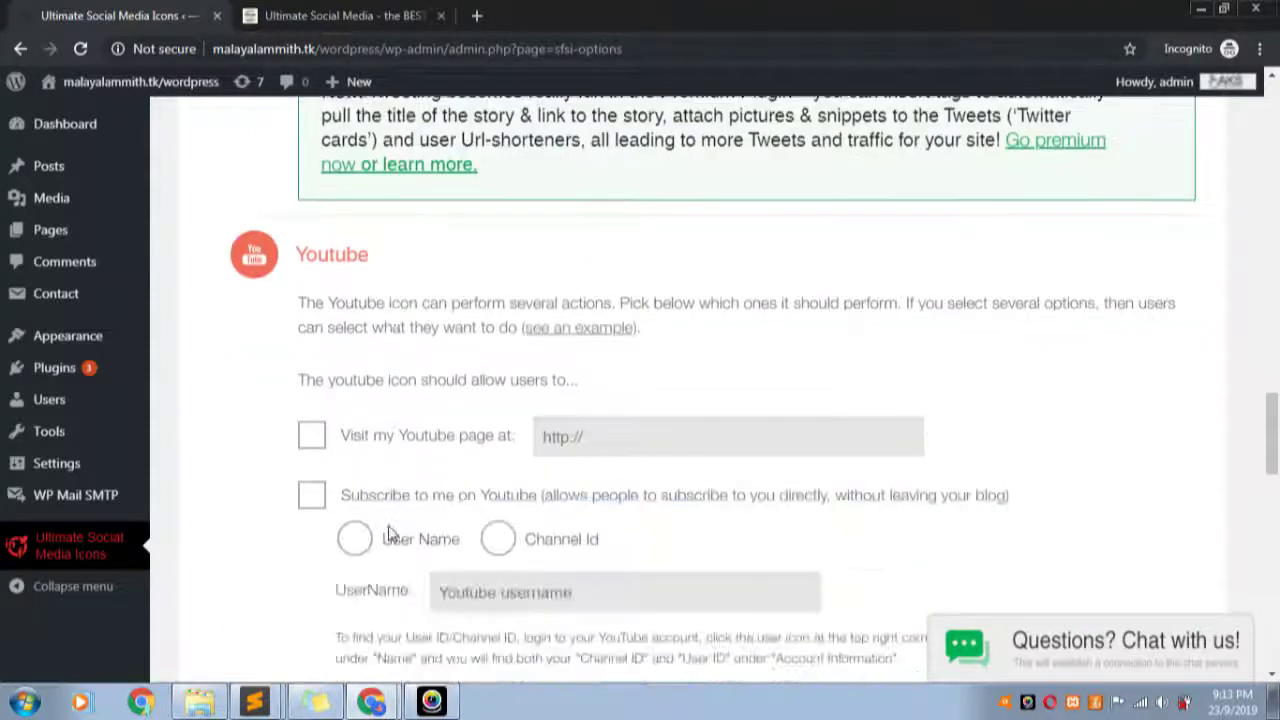
pyautogui.click(754, 443)
pyautogui.scroll(-3, 752, 450)
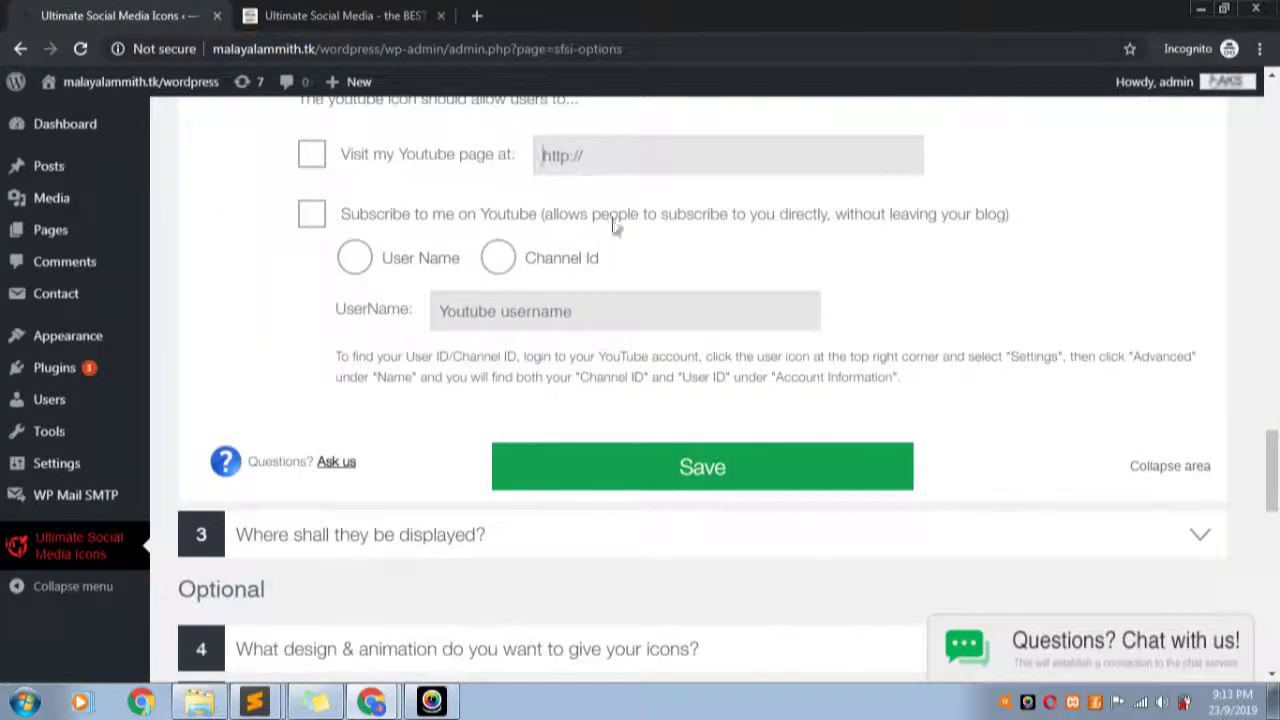
pyautogui.click(668, 471)
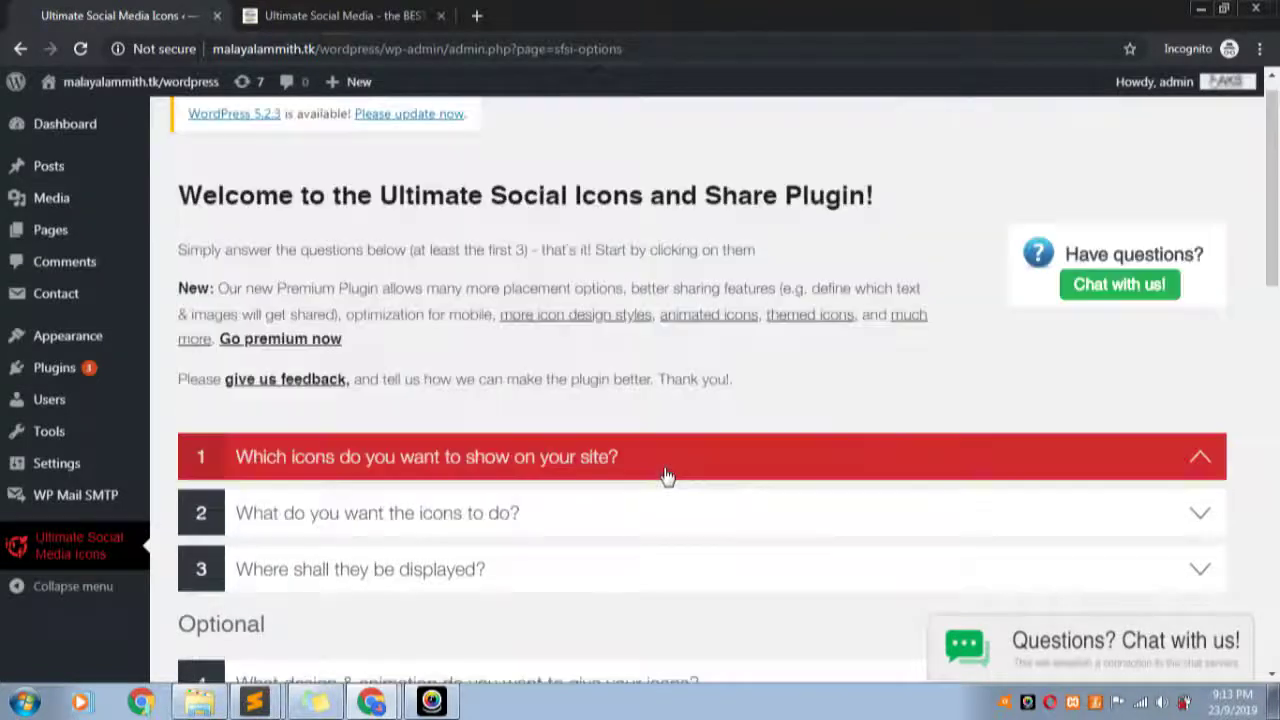
# - Expand question 3 about where the icons are displayed and enable floating over the website's pages
pyautogui.scroll(-2, 641, 473)
pyautogui.scroll(-1, 641, 473)
pyautogui.click(450, 400)
pyautogui.click(366, 289)
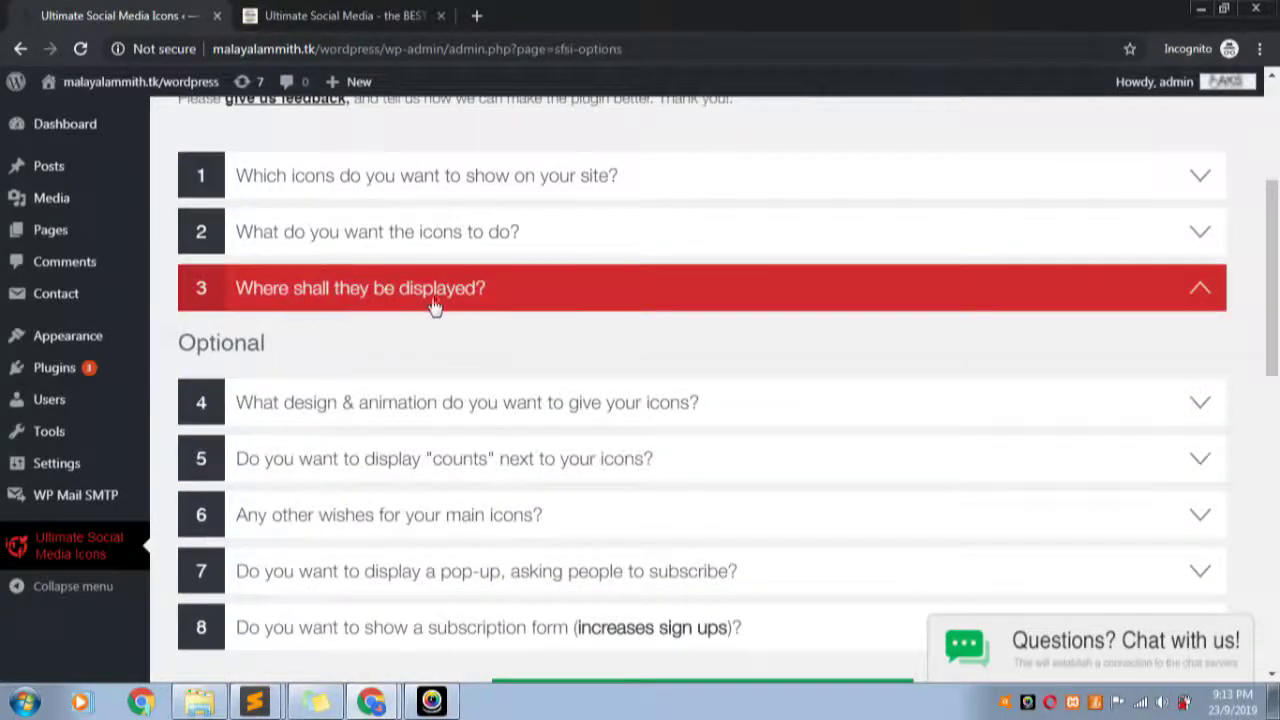
pyautogui.click(476, 298)
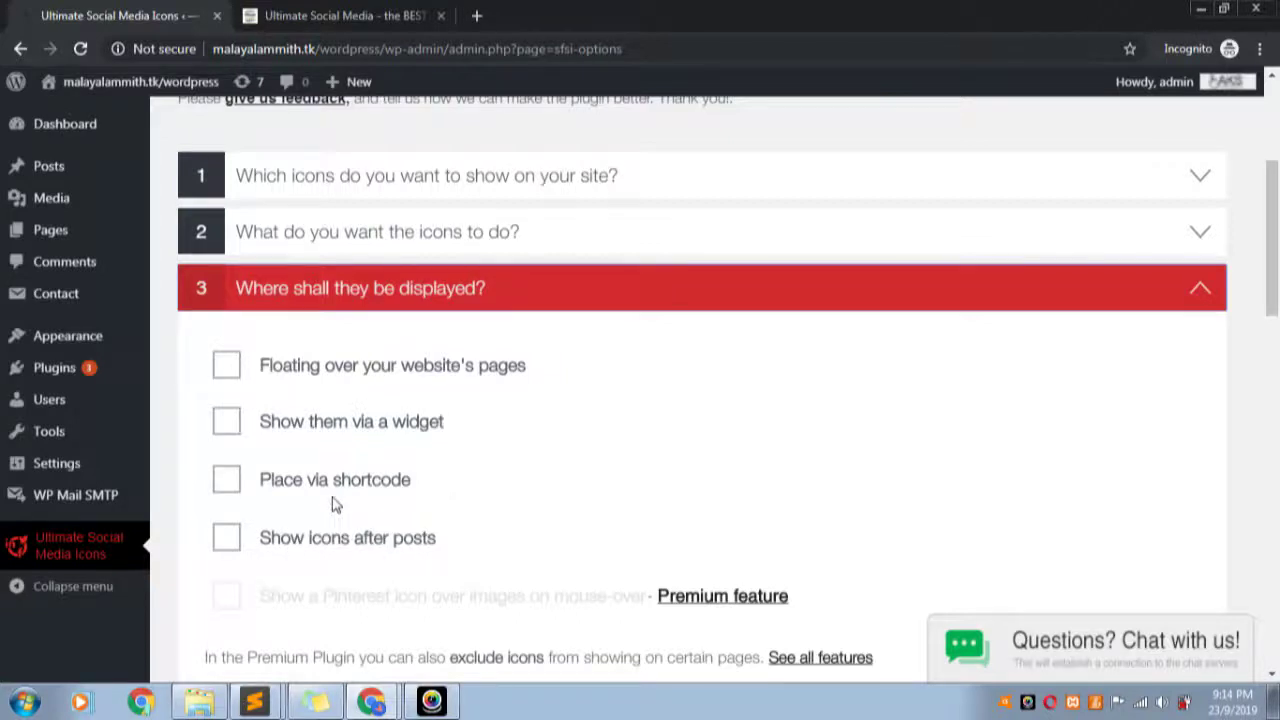
pyautogui.click(228, 366)
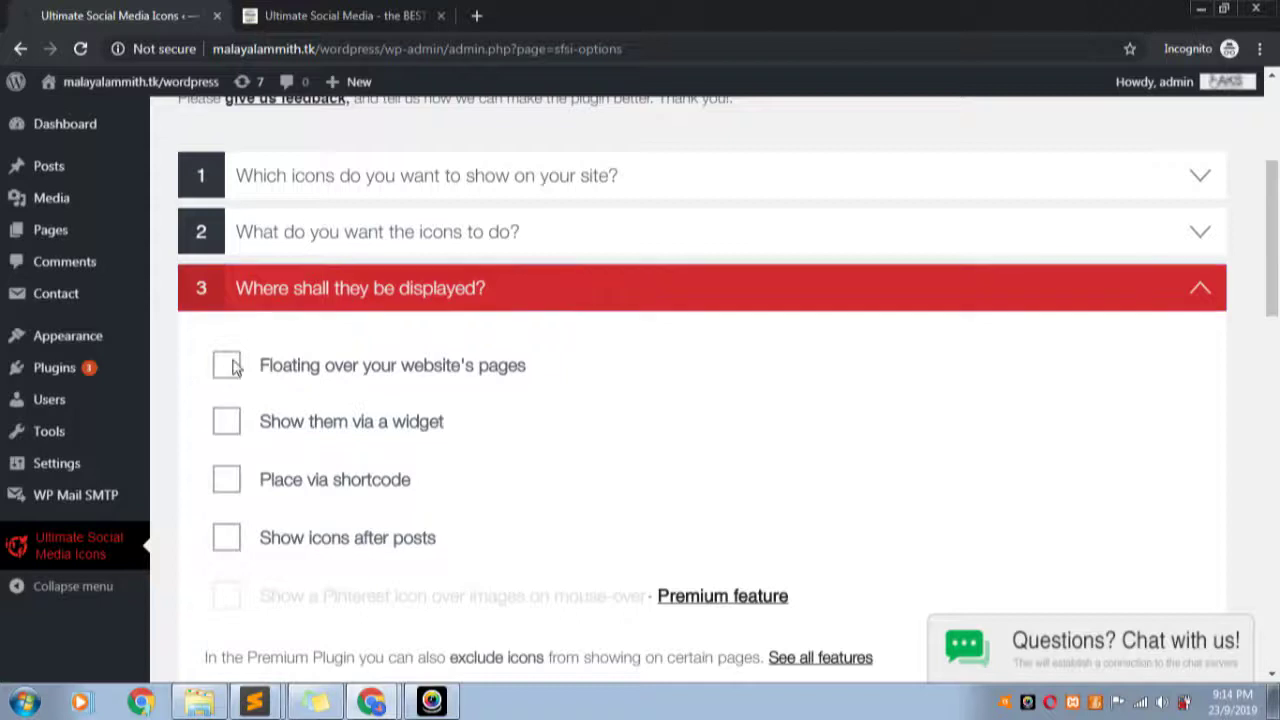
# - Compare the available floating icon locations and set the location to Top right
pyautogui.scroll(-3, 391, 466)
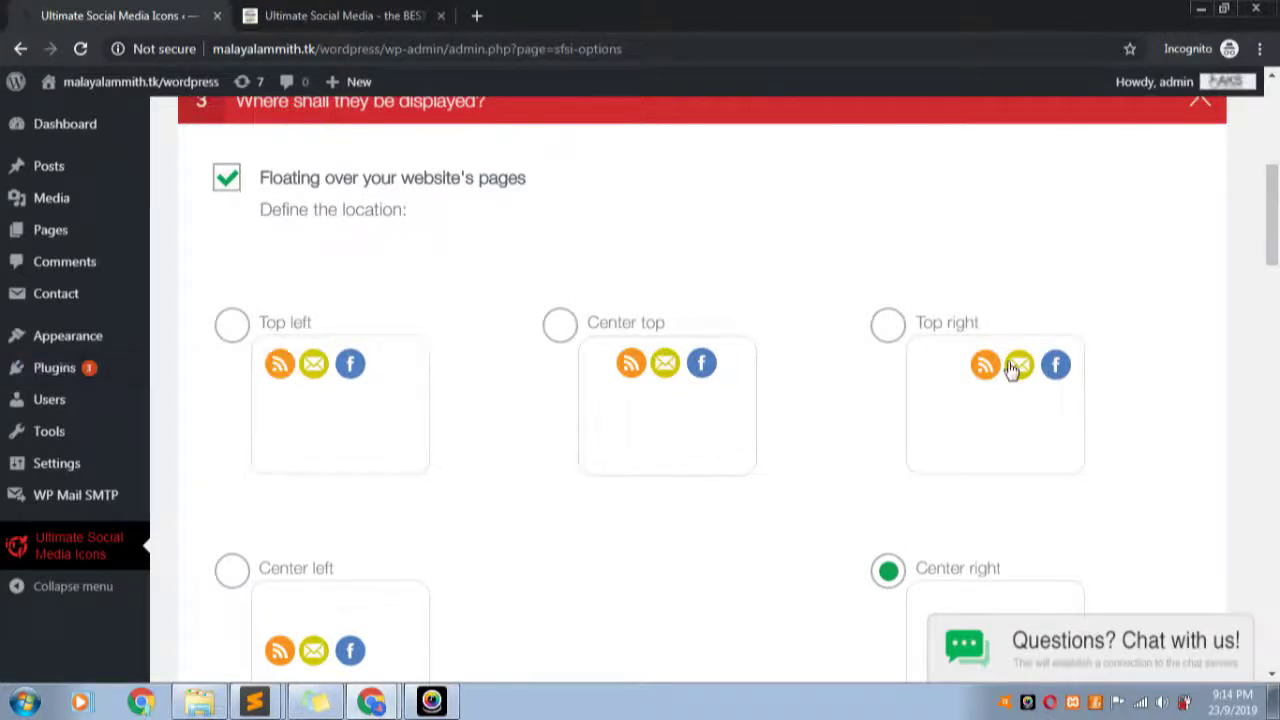
pyautogui.scroll(-3, 517, 557)
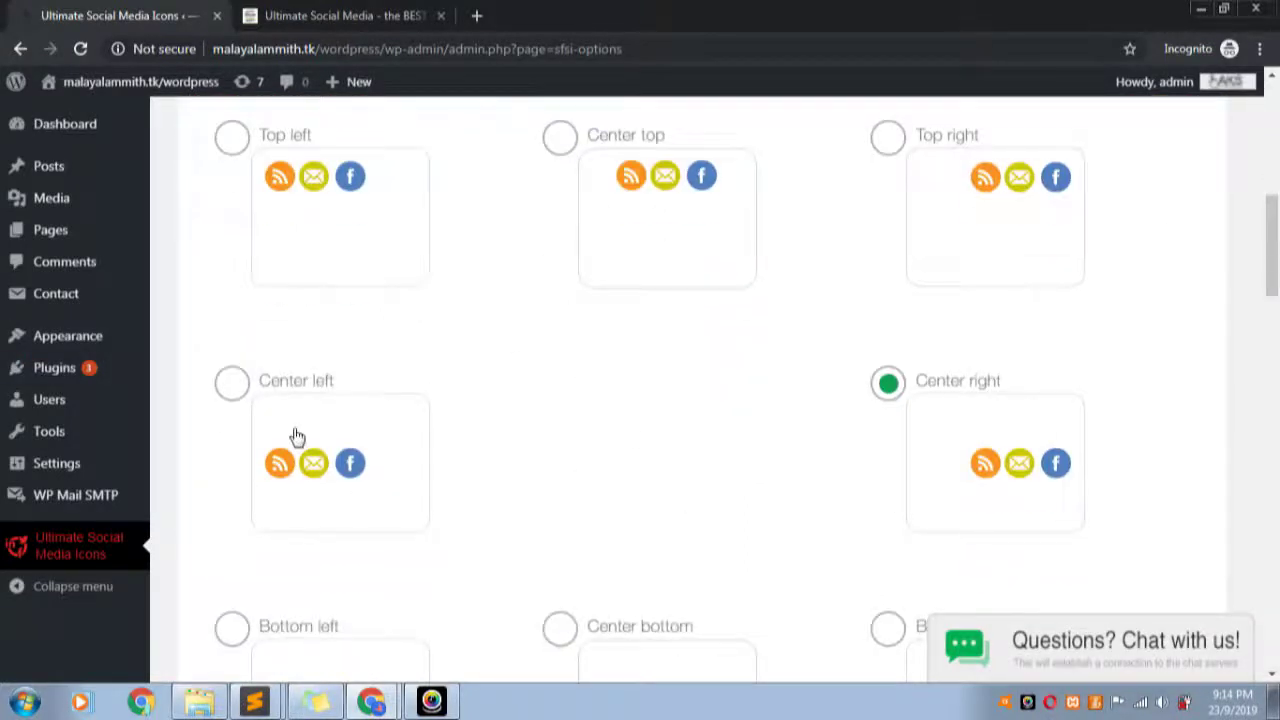
pyautogui.scroll(-3, 1063, 437)
pyautogui.scroll(-3, 595, 424)
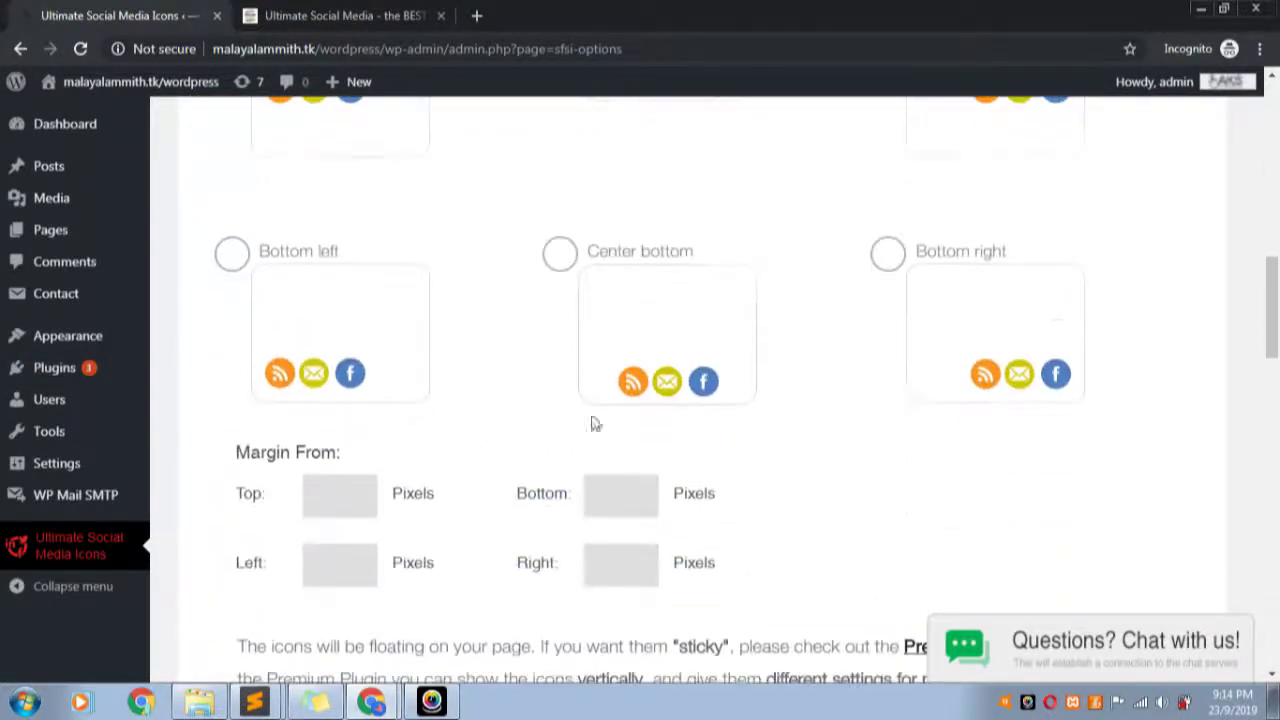
pyautogui.scroll(9, 980, 366)
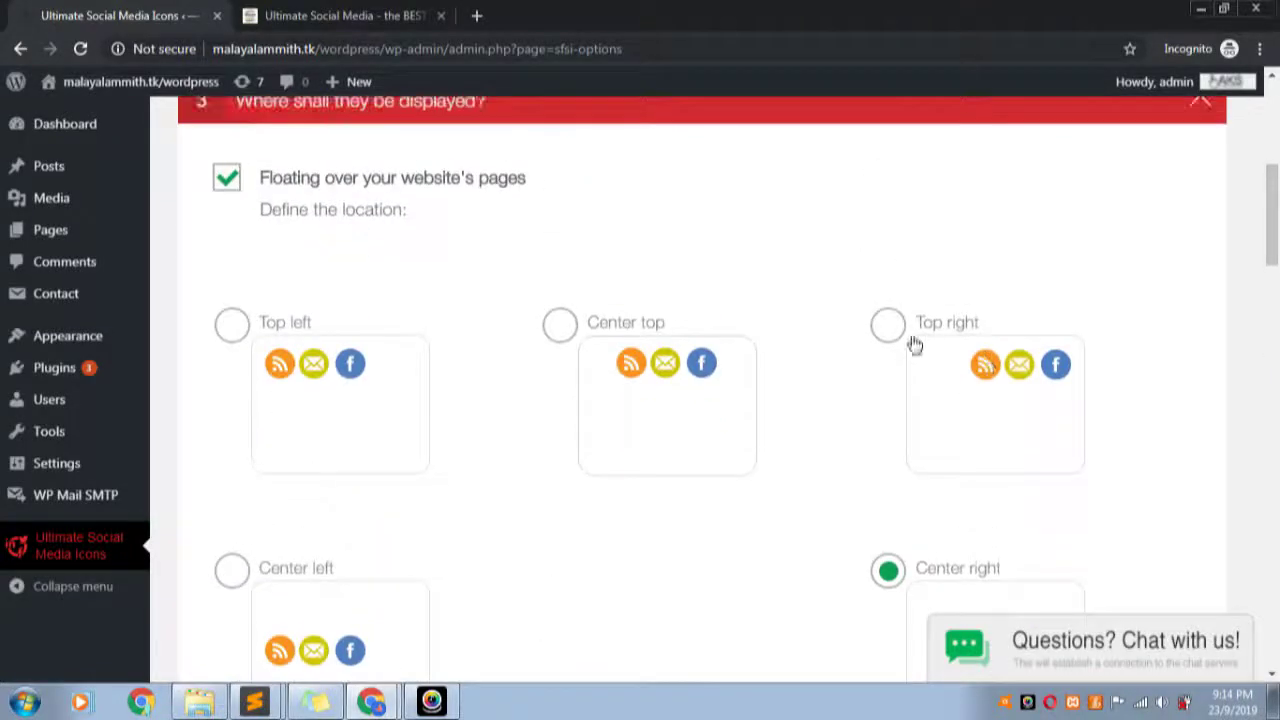
pyautogui.scroll(-5, 1017, 480)
pyautogui.scroll(3, 966, 395)
pyautogui.click(893, 238)
# - Examine the floating icons' margin fields, the note on sticky icons, the mobile option and the remaining display choices
pyautogui.scroll(-8, 837, 457)
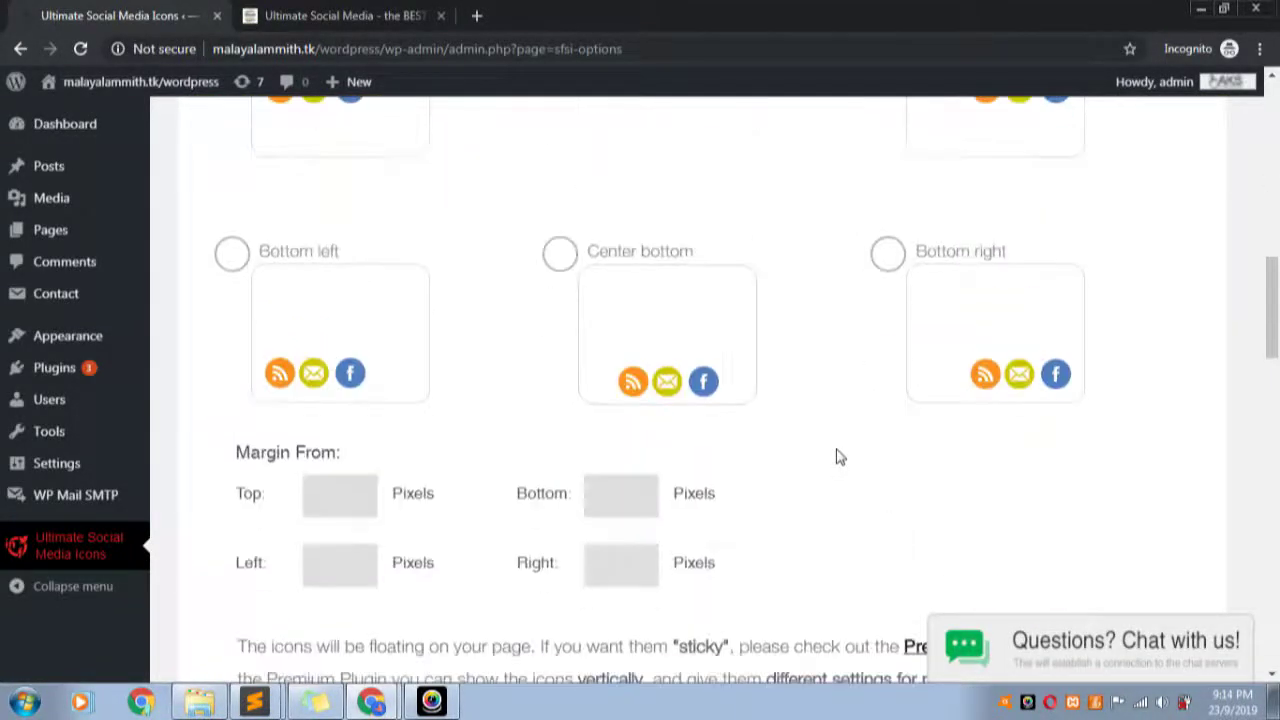
pyautogui.click(343, 487)
pyautogui.scroll(-2, 814, 537)
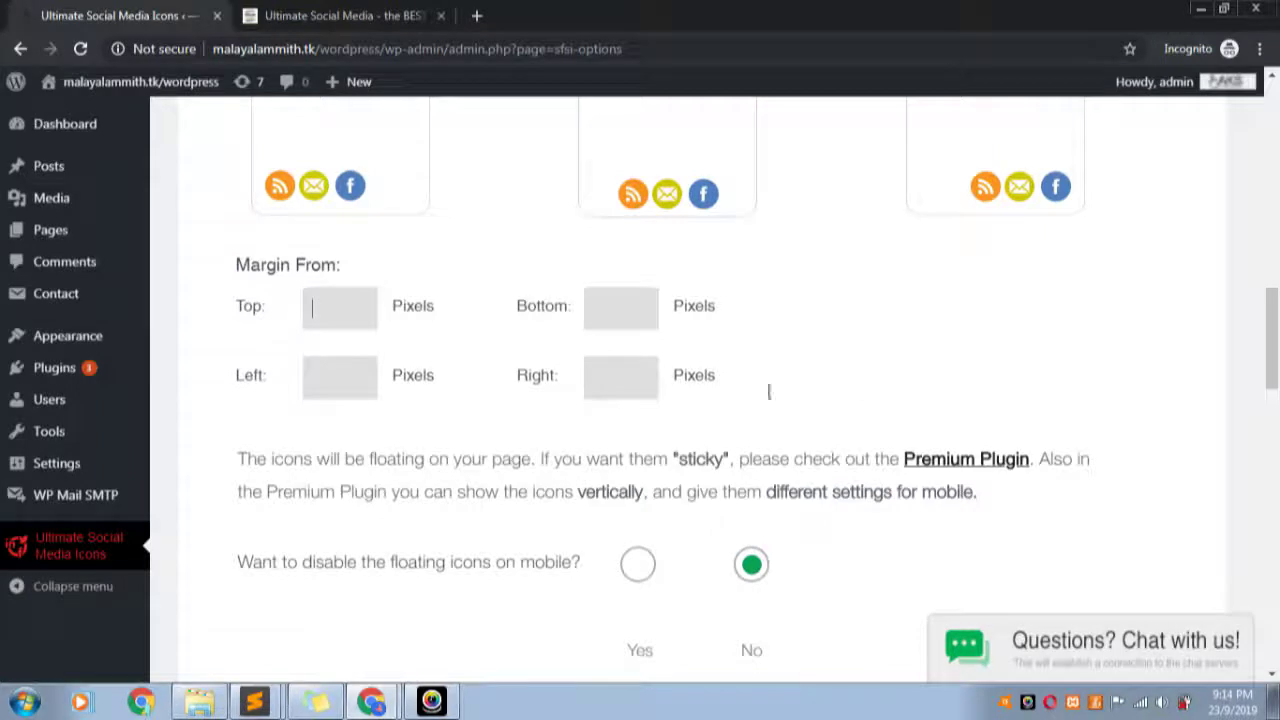
pyautogui.scroll(-1, 846, 401)
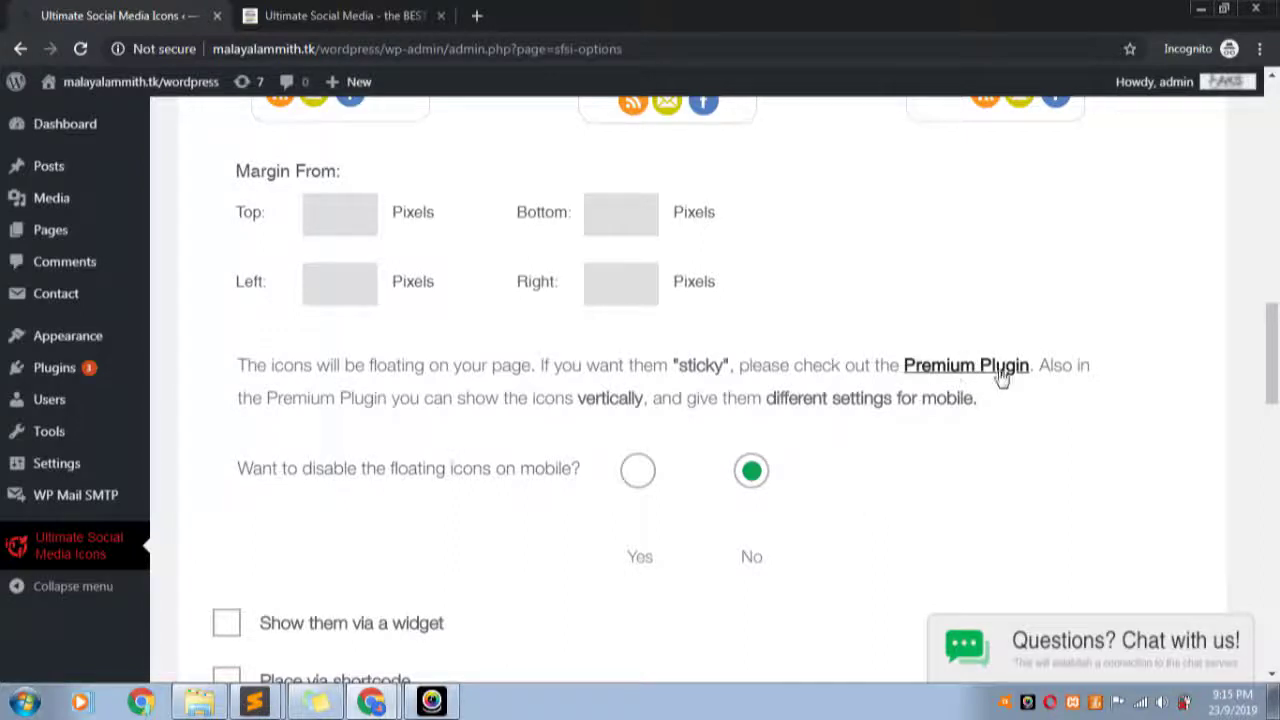
pyautogui.moveTo(718, 366); pyautogui.dragTo(669, 366)
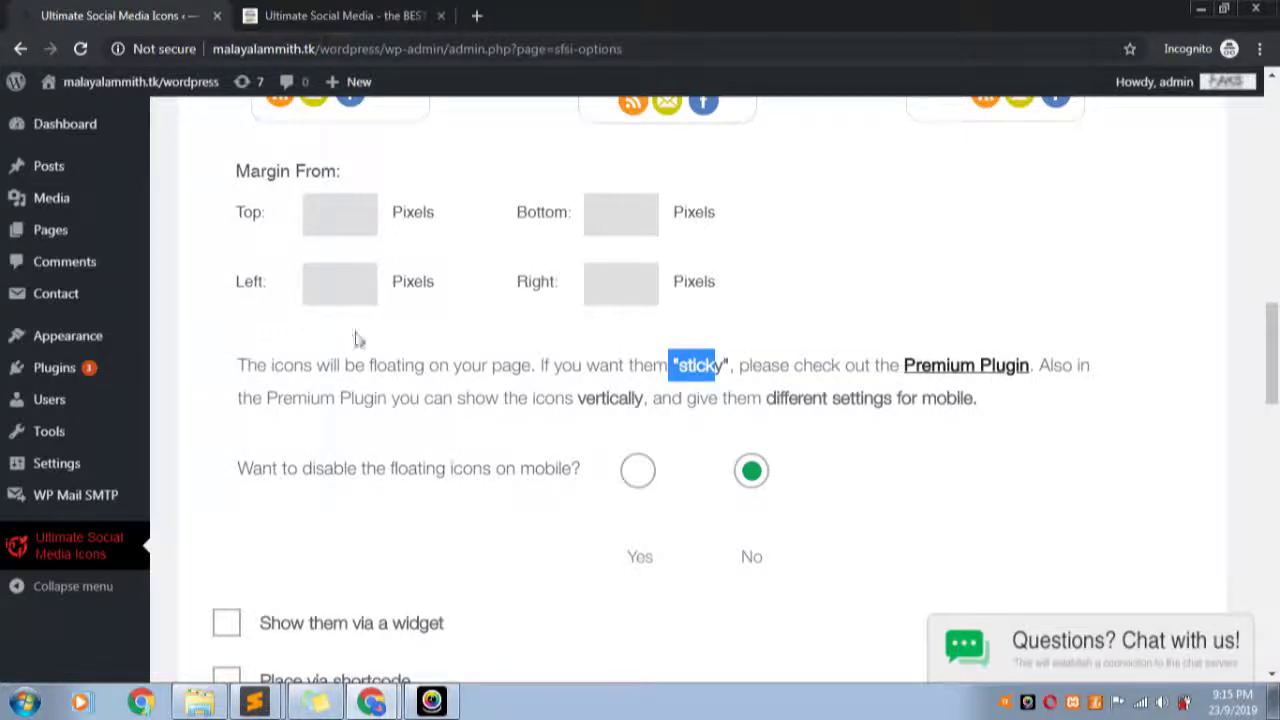
pyautogui.scroll(-2, 430, 440)
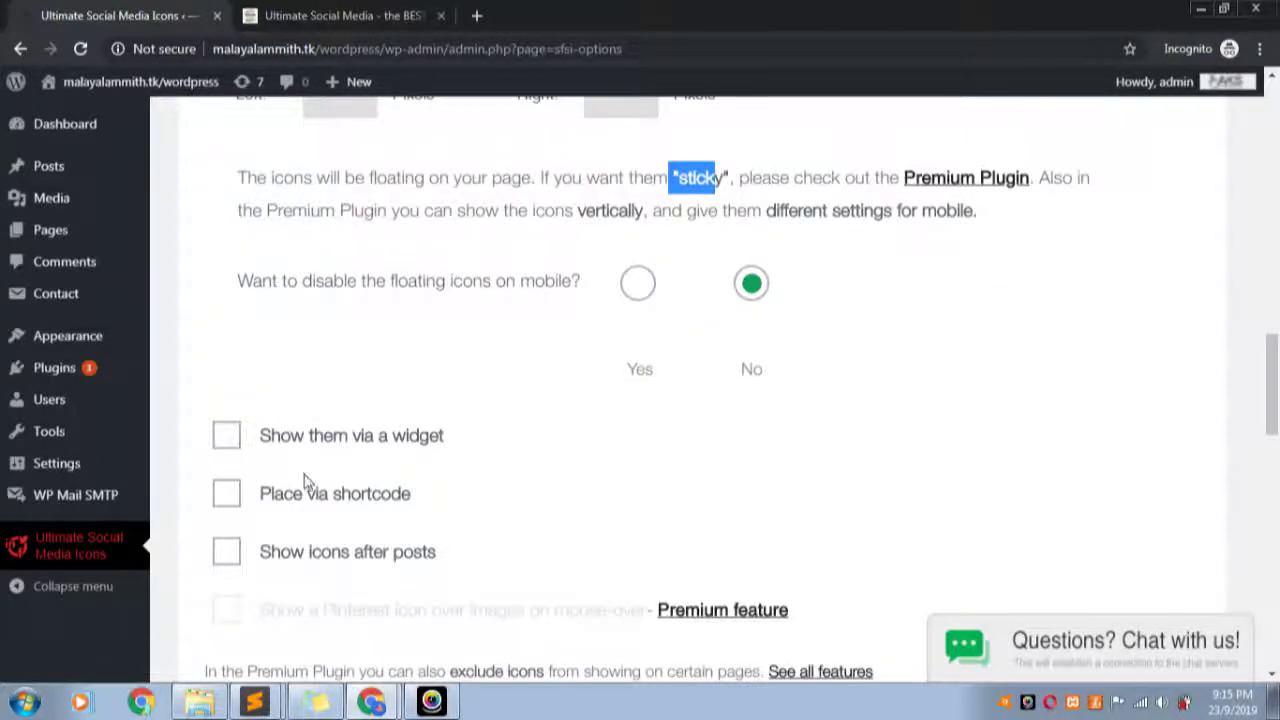
pyautogui.scroll(6, 600, 280)
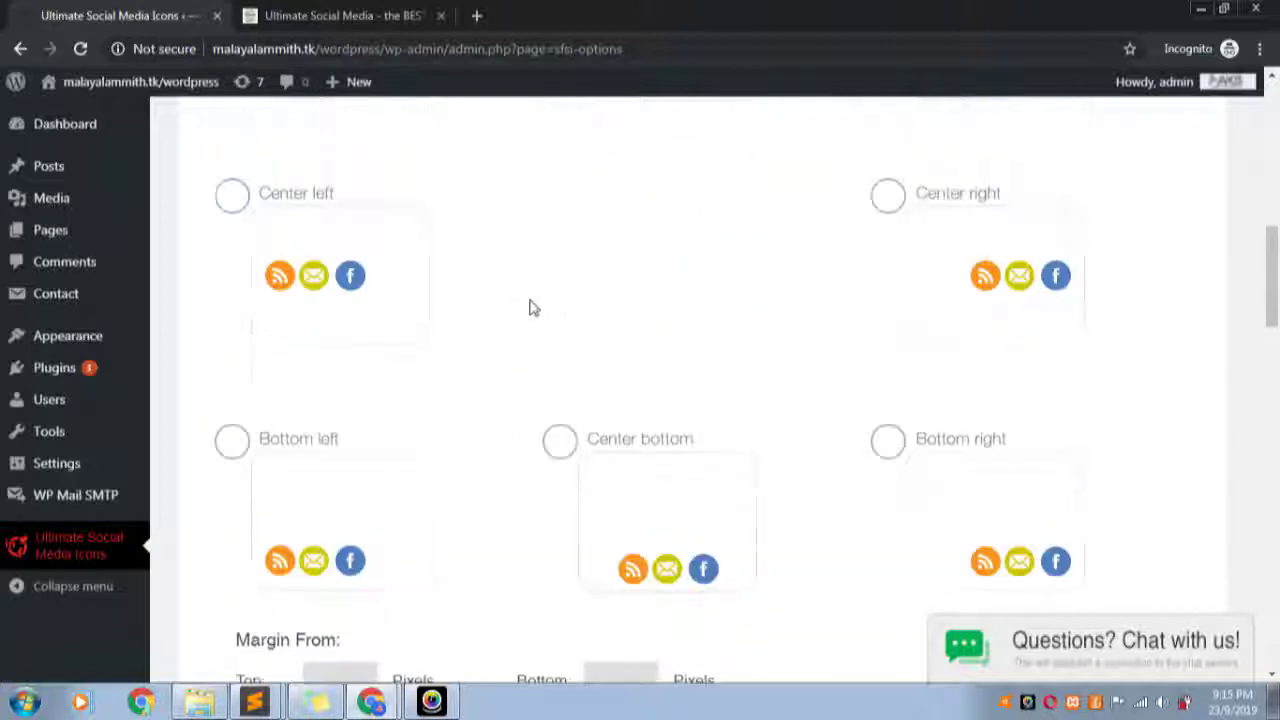
pyautogui.scroll(5, 530, 308)
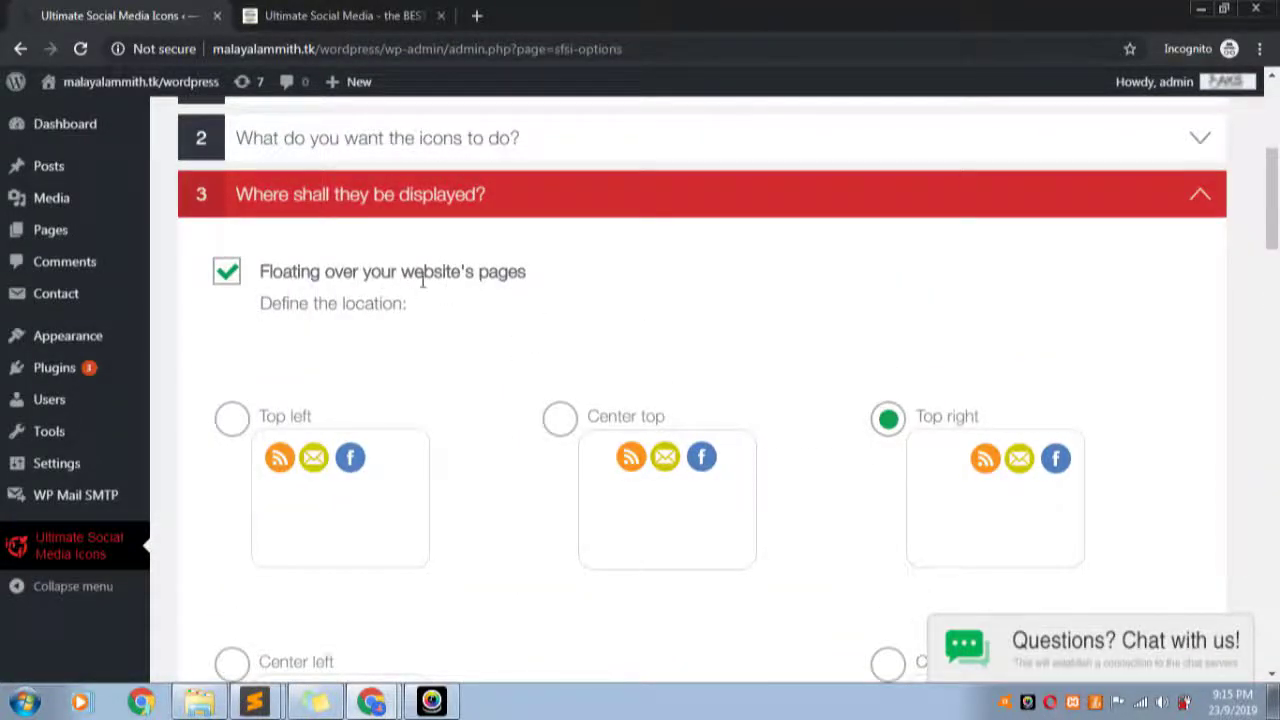
# - Enable showing icons after posts and choose Responsive icons as their style
pyautogui.scroll(-13, 480, 308)
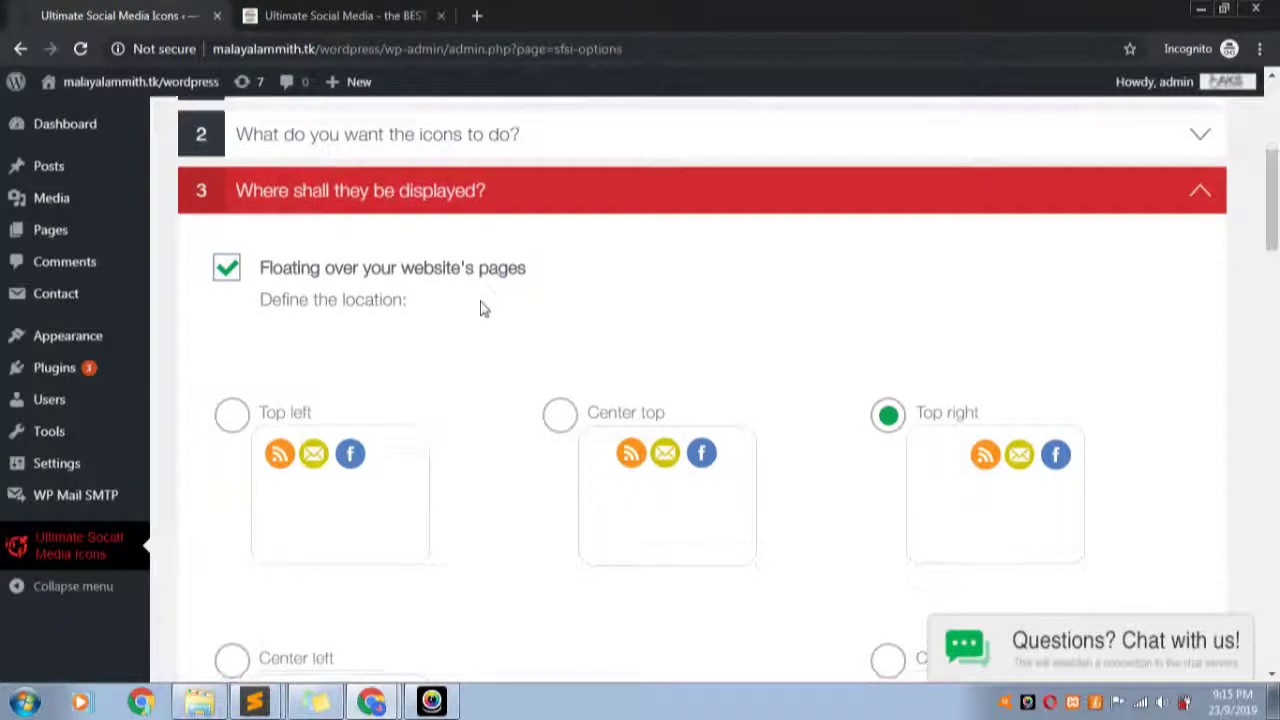
pyautogui.scroll(-1, 483, 312)
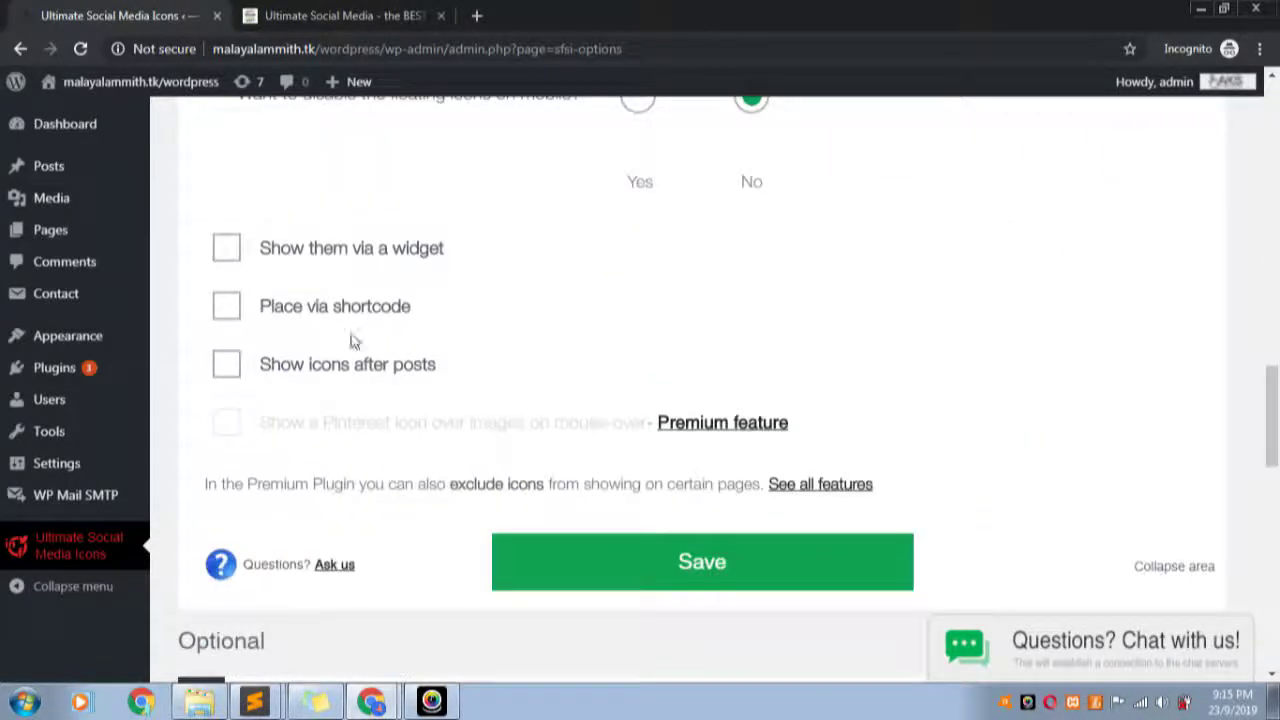
pyautogui.click(227, 364)
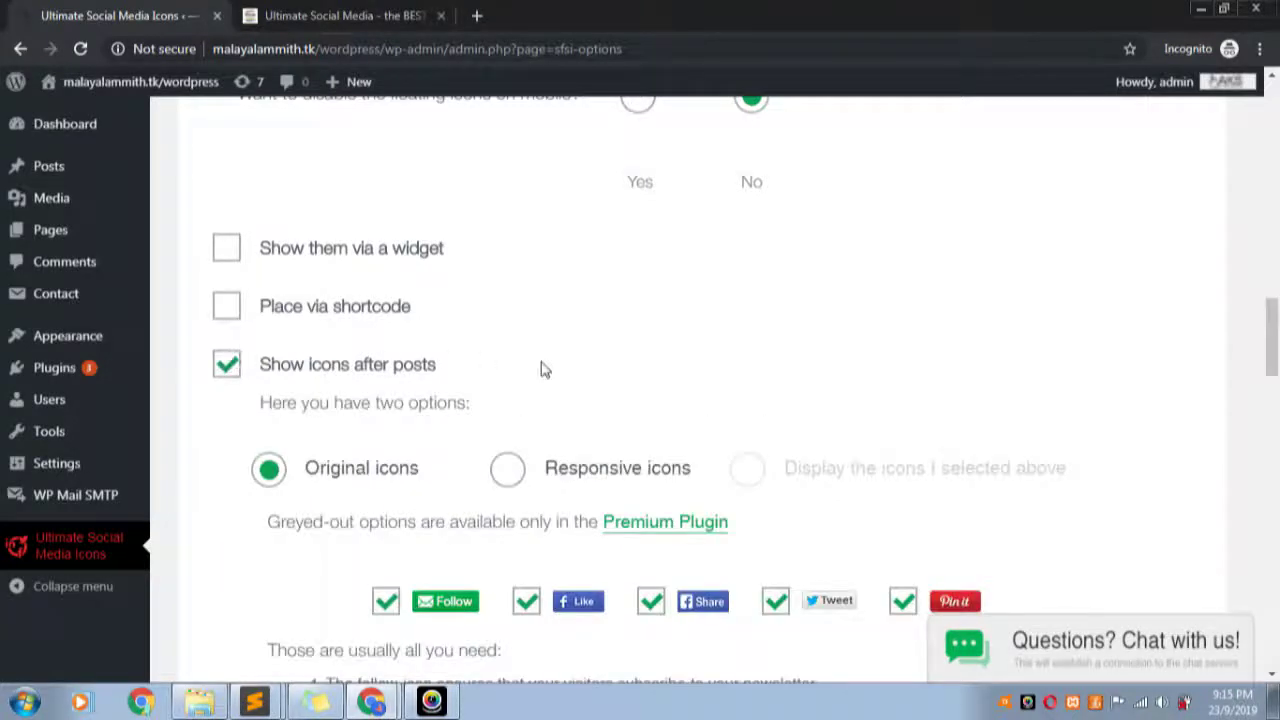
pyautogui.scroll(-2, 541, 364)
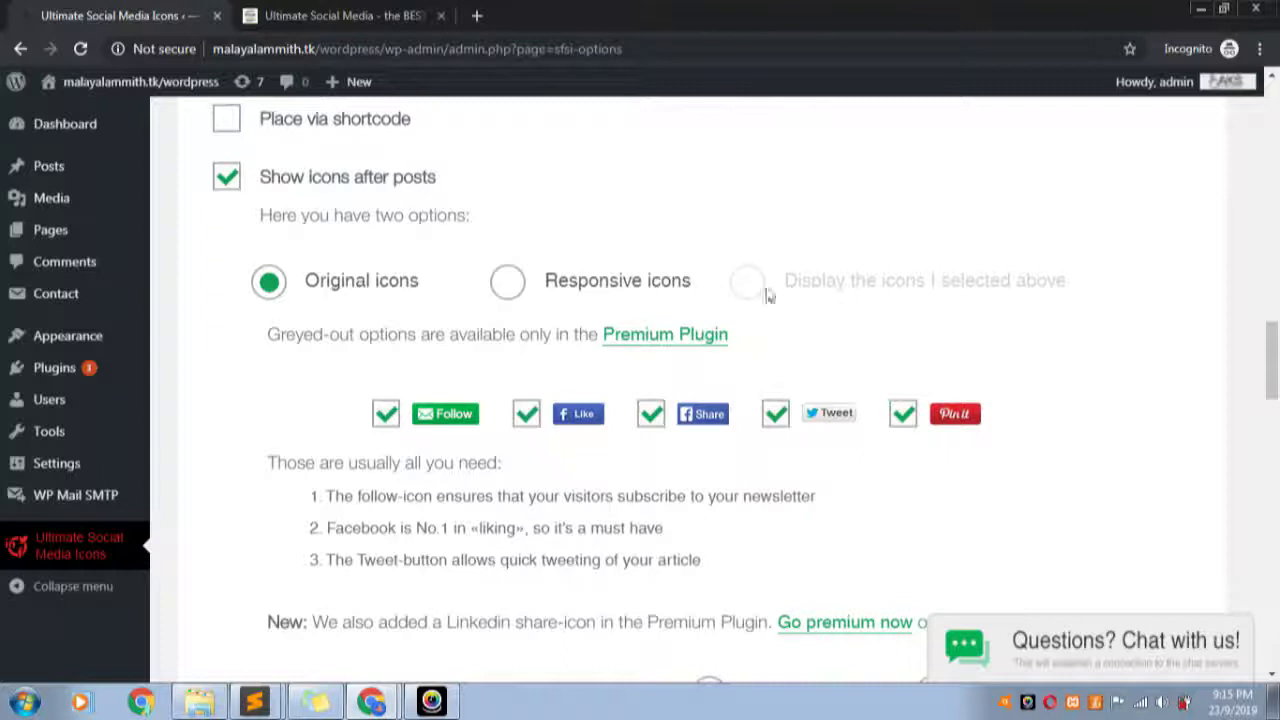
pyautogui.click(507, 285)
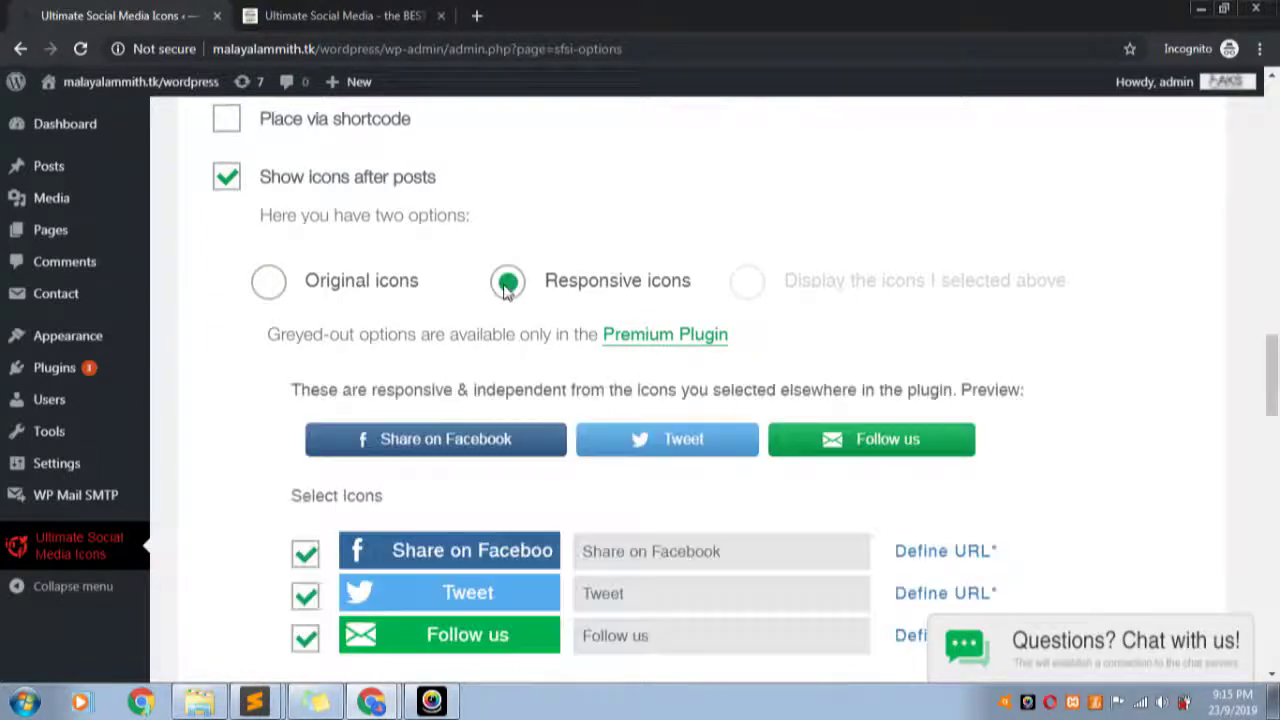
pyautogui.scroll(-3, 490, 345)
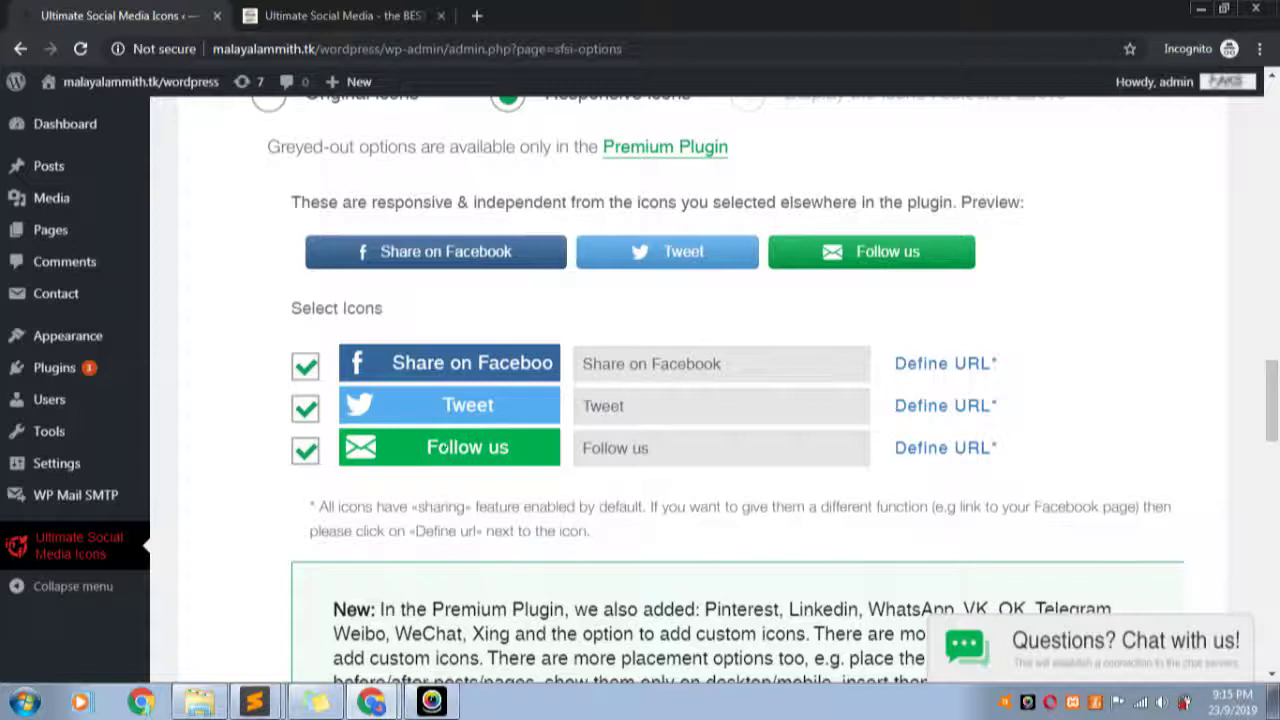
# - Review the responsive icons' labels and URL options, and enable displaying them at the end of every post
pyautogui.scroll(-1, 586, 452)
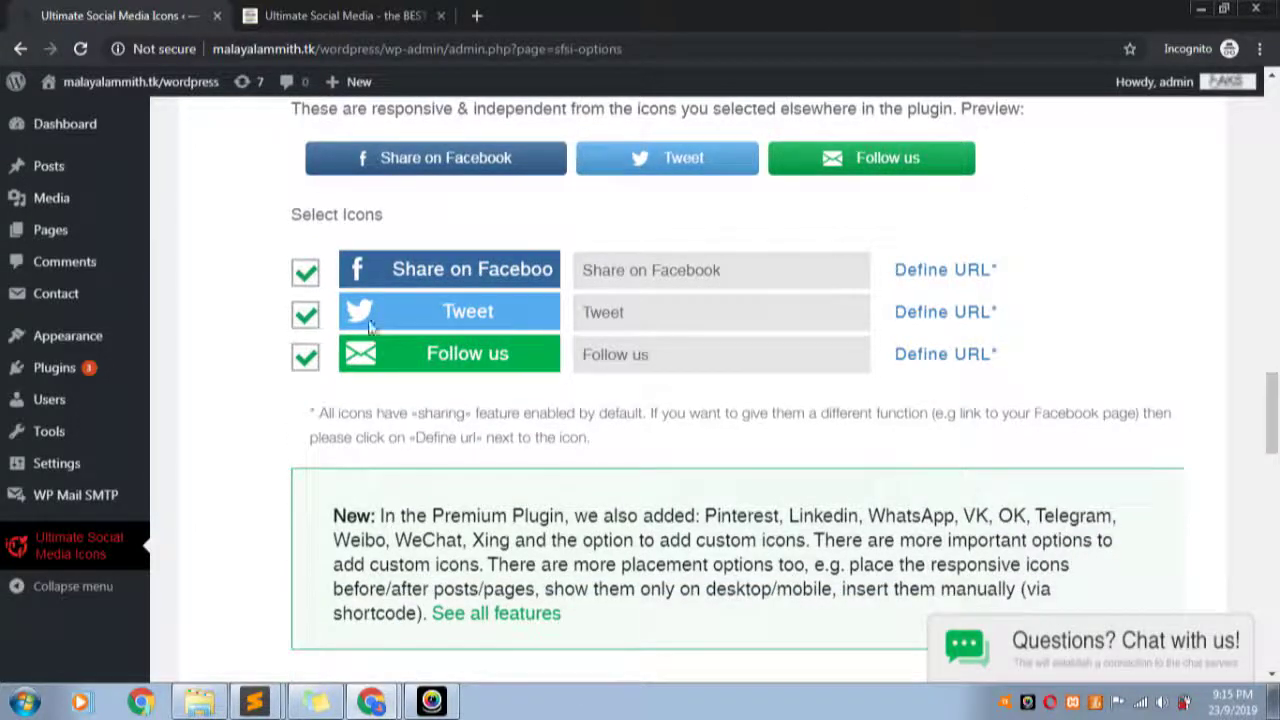
pyautogui.scroll(-3, 527, 322)
pyautogui.scroll(5, 531, 337)
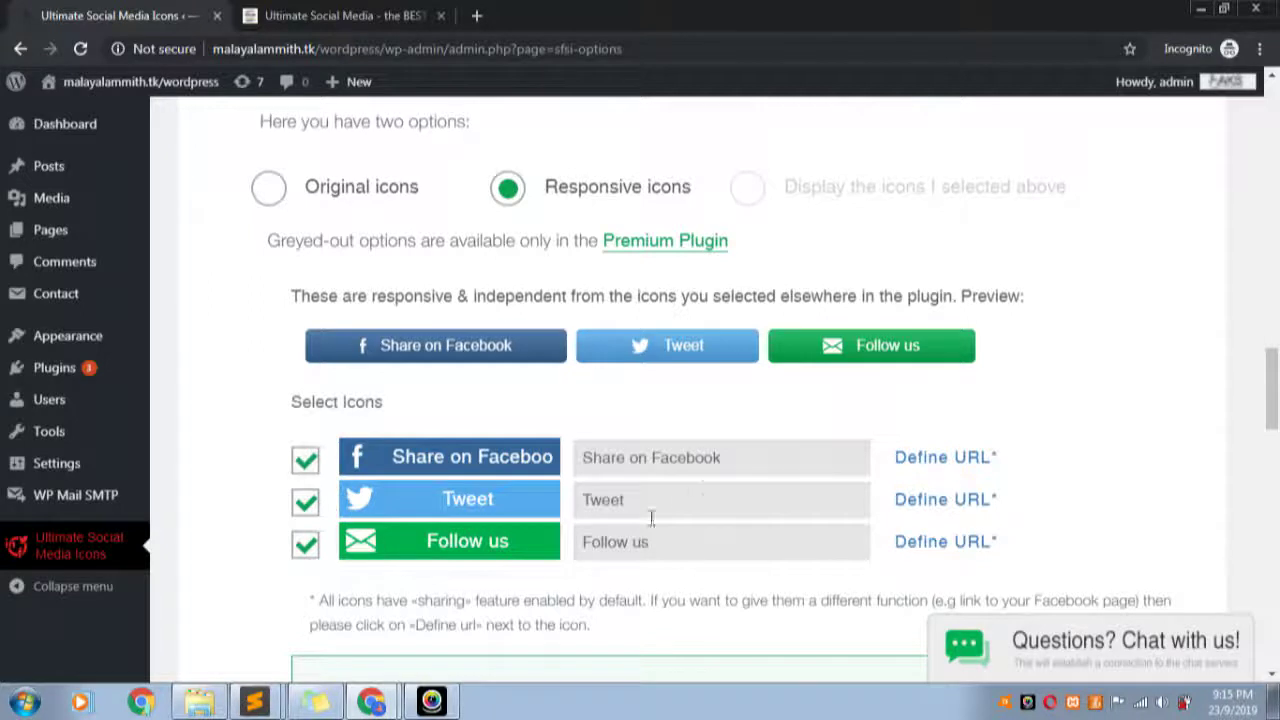
pyautogui.scroll(-6, 710, 465)
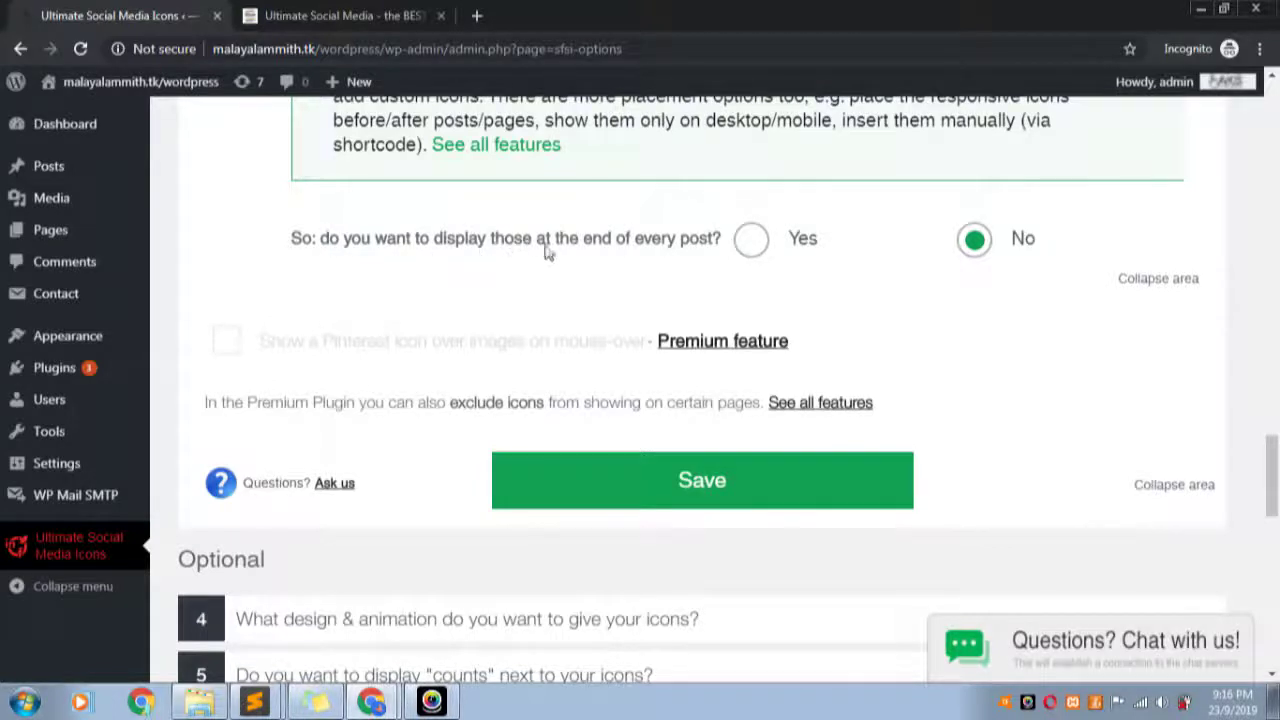
pyautogui.click(752, 241)
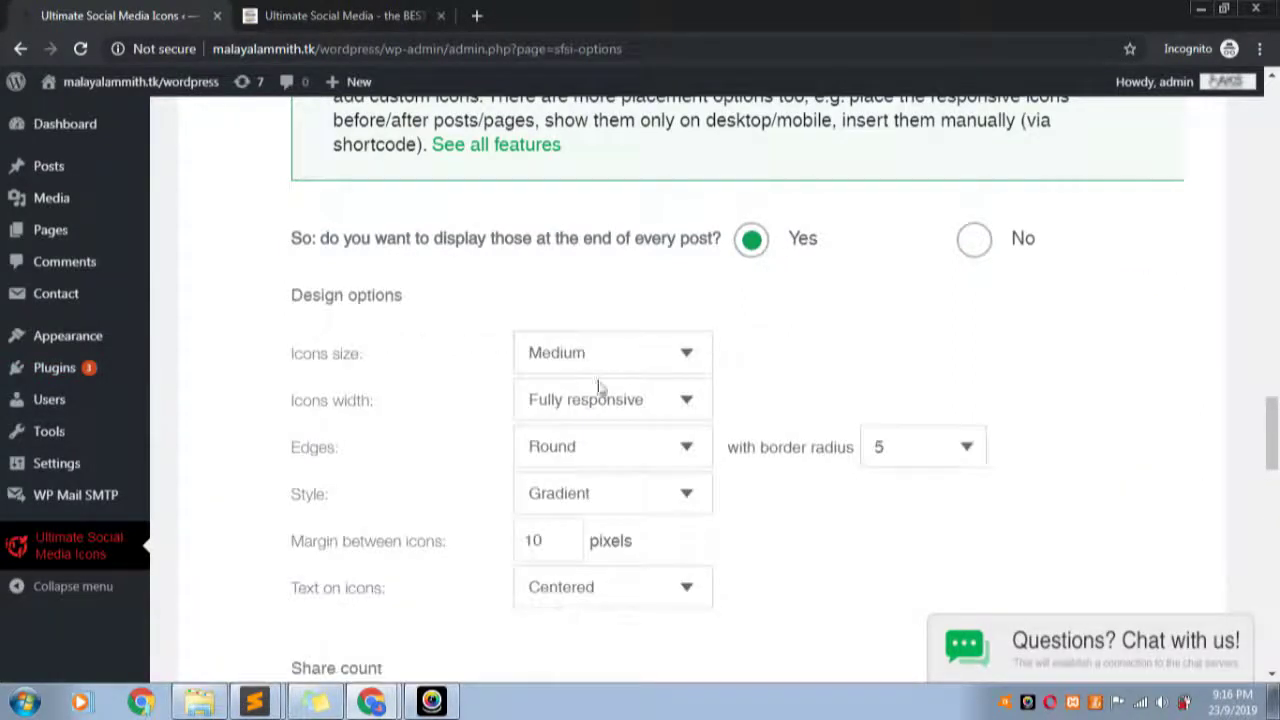
# - Set the responsive icons' size to Small and keep their width Fully responsive
pyautogui.scroll(3, 848, 351)
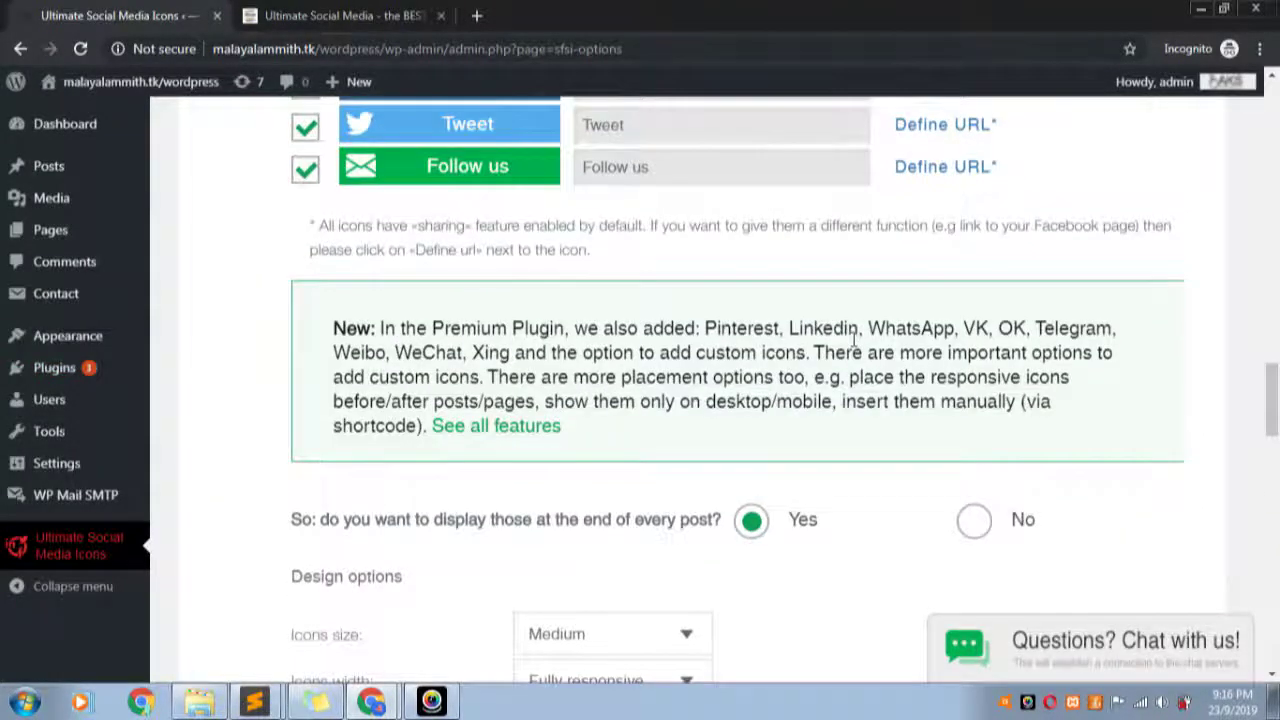
pyautogui.scroll(-3, 726, 361)
pyautogui.click(690, 354)
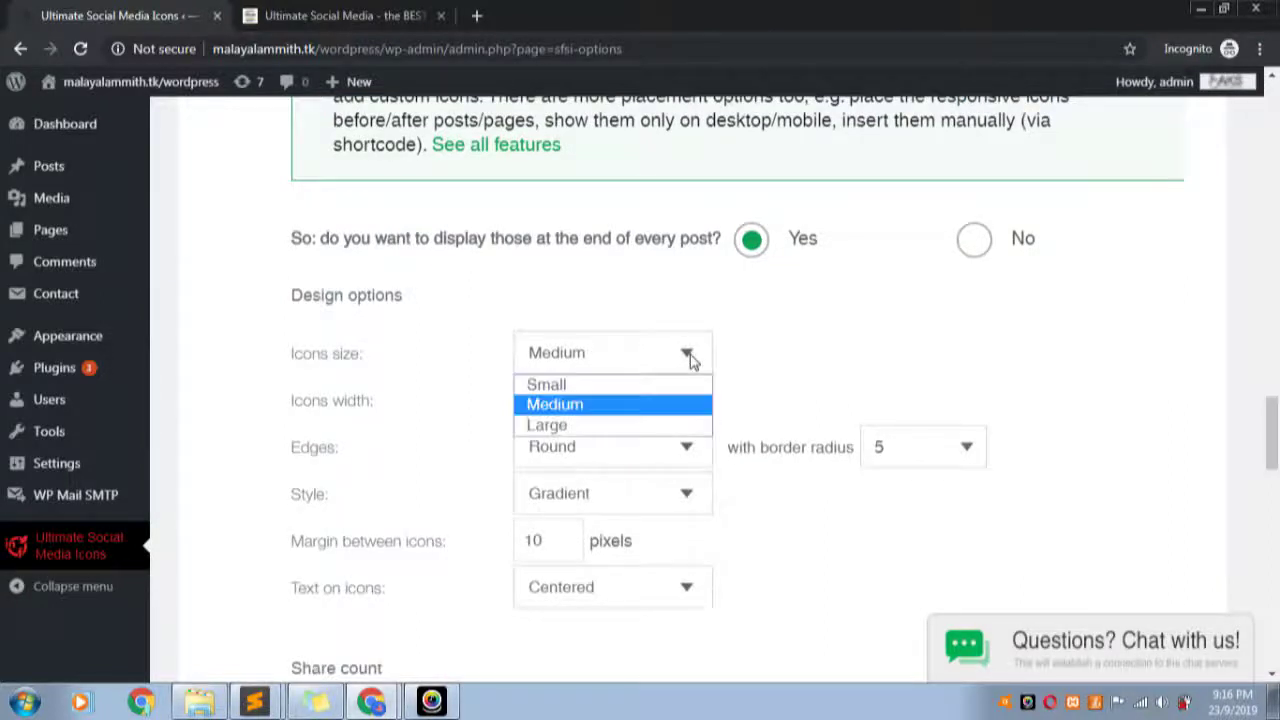
pyautogui.click(598, 389)
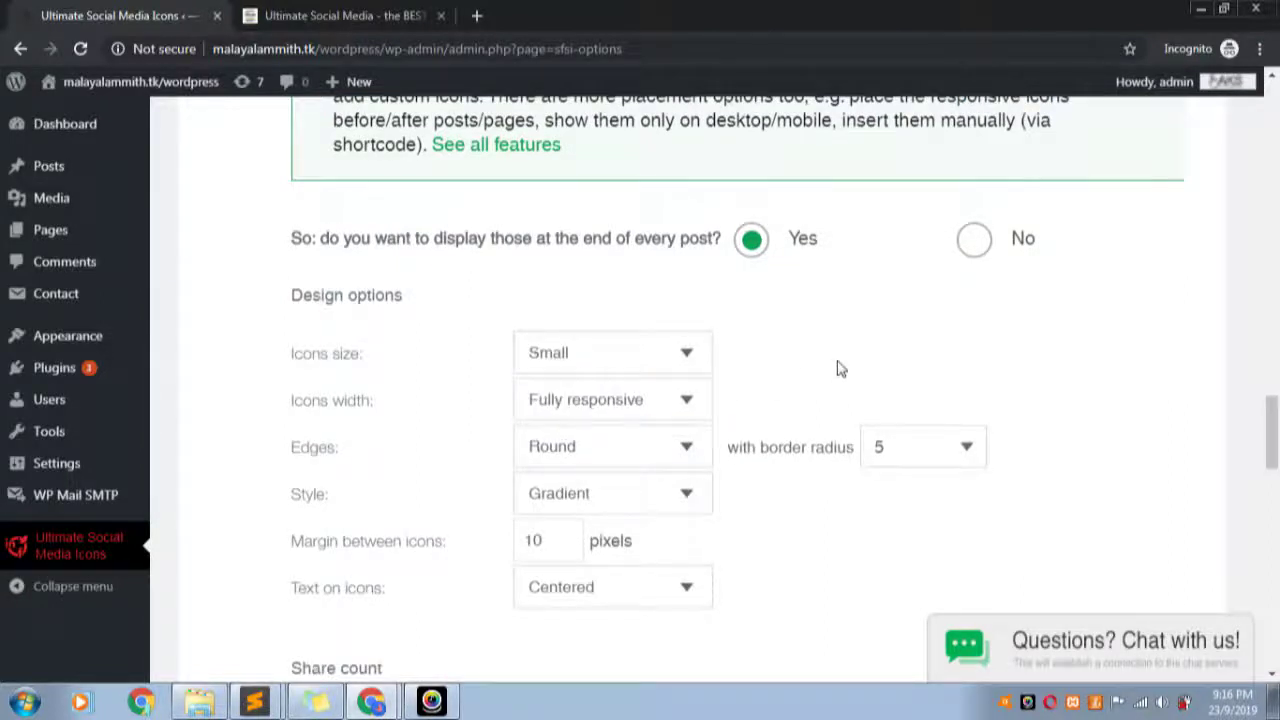
pyautogui.click(704, 408)
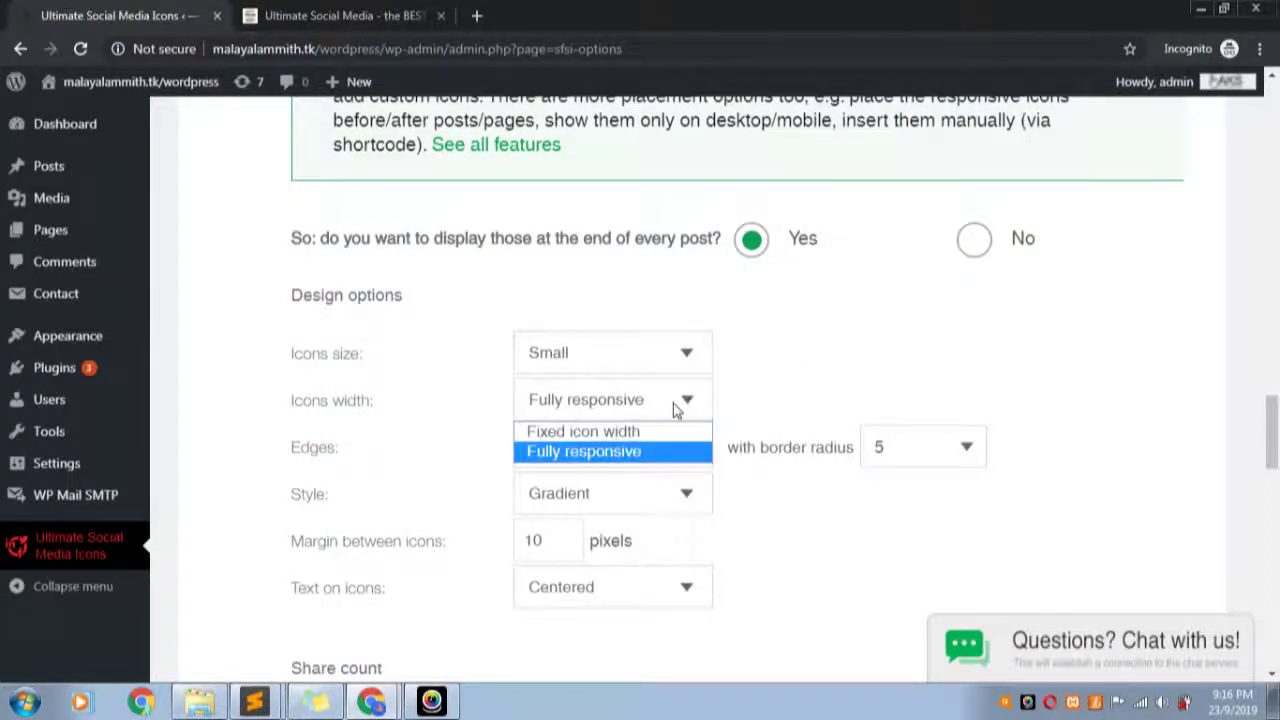
pyautogui.click(651, 453)
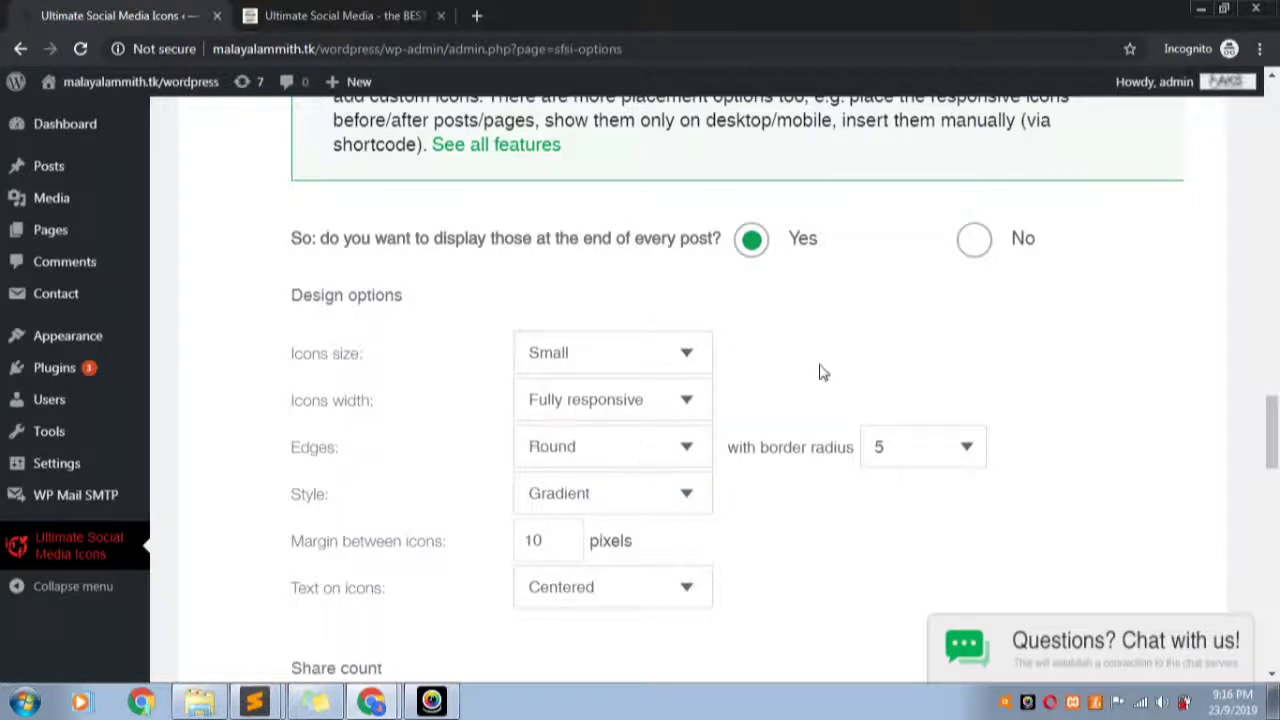
# - Keep the responsive icons' edges Round after comparing the edge options, and set their style to Flat
pyautogui.click(686, 452)
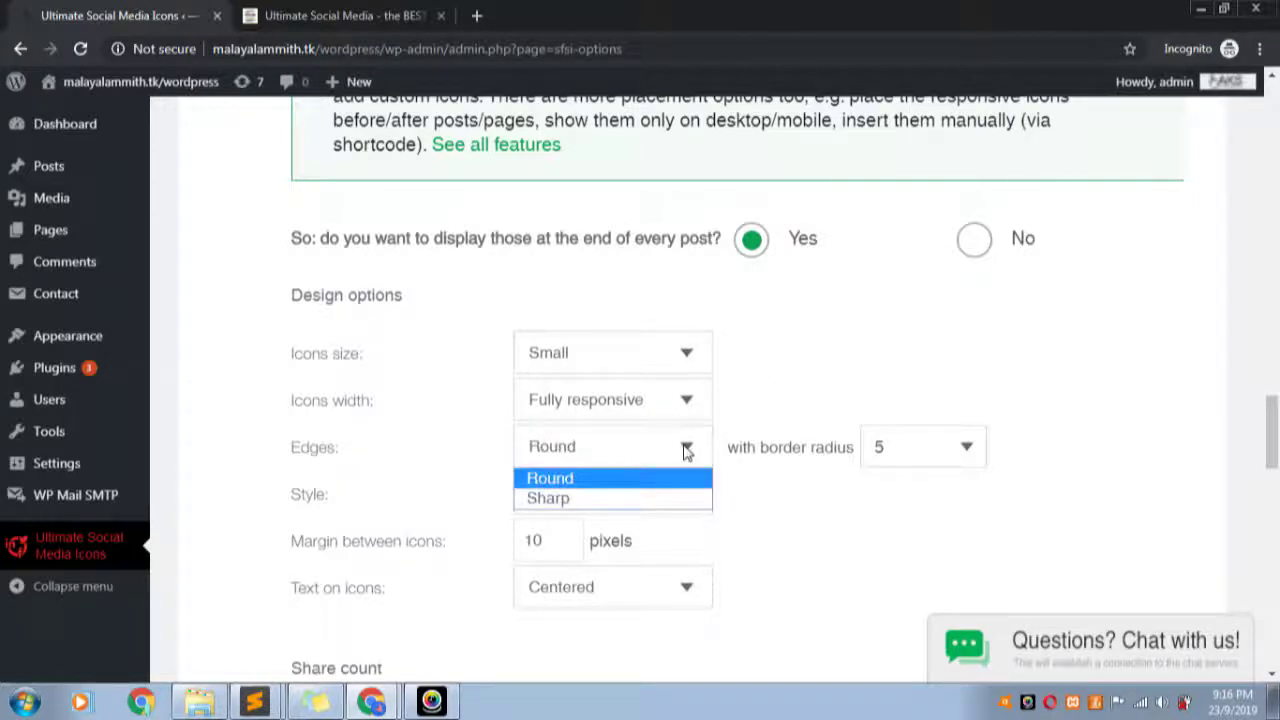
pyautogui.click(686, 452)
pyautogui.click(680, 457)
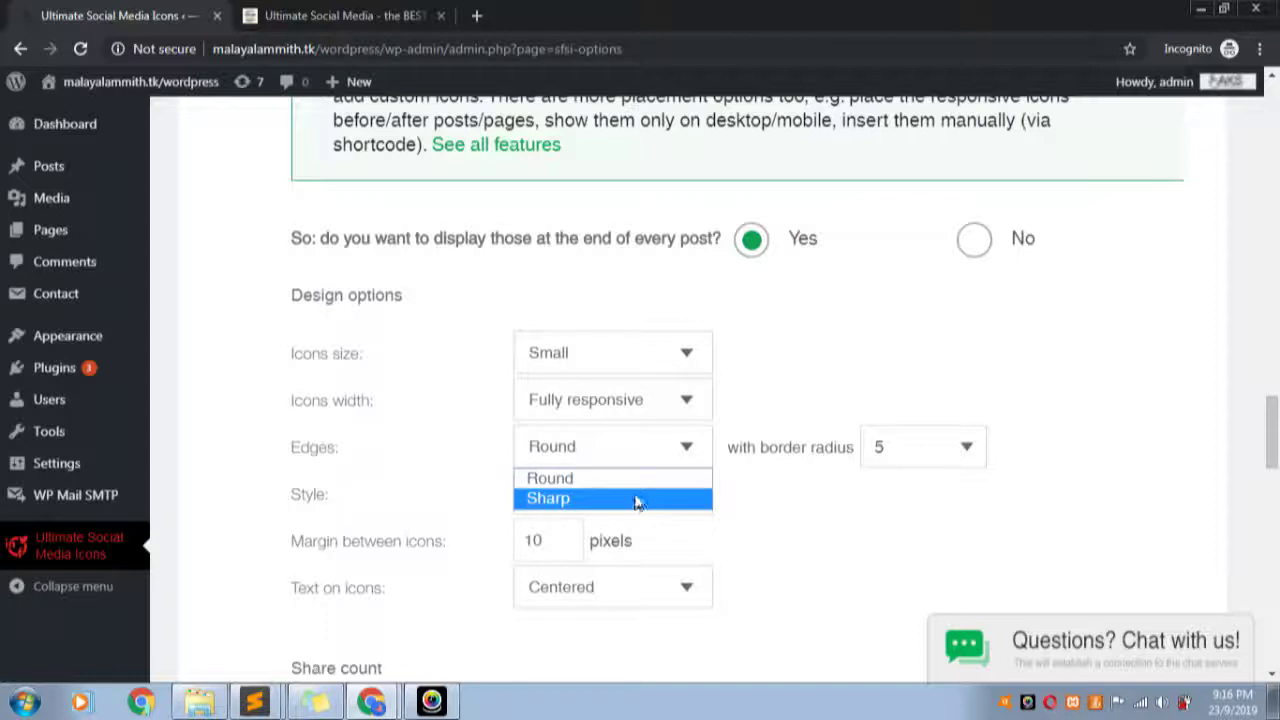
pyautogui.click(646, 481)
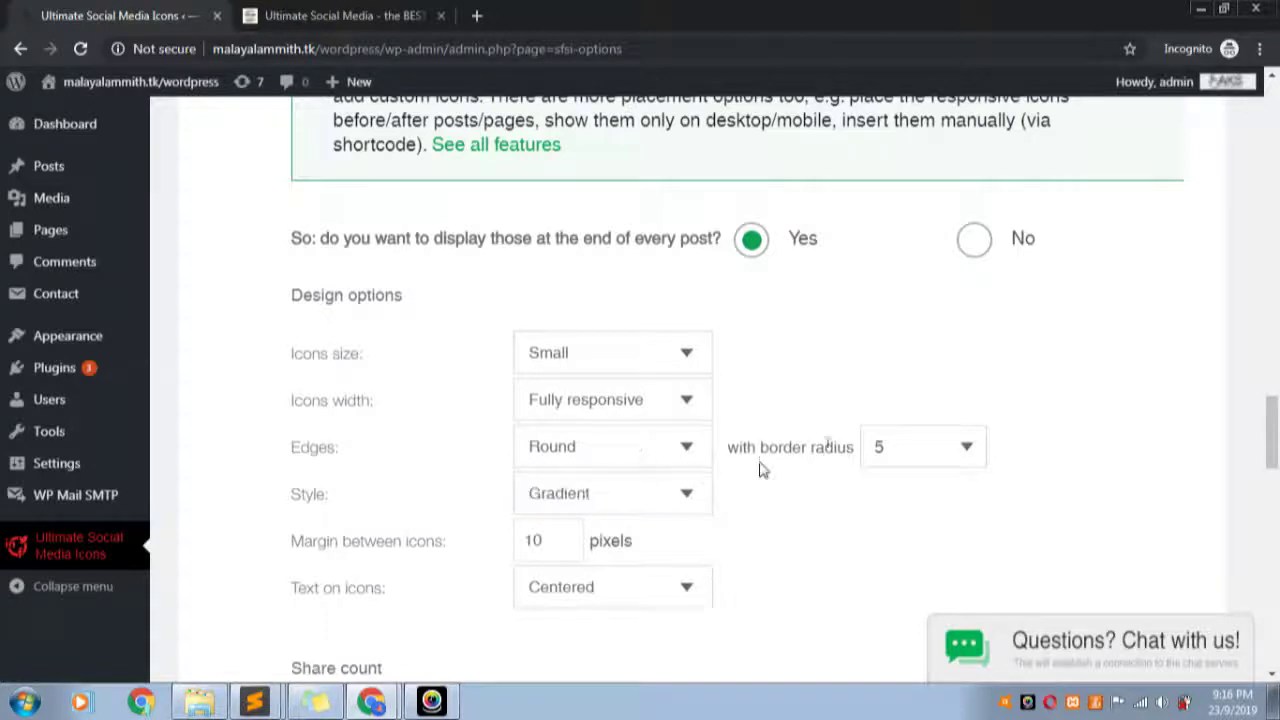
pyautogui.click(688, 495)
pyautogui.click(634, 525)
# - Keep the text on the responsive icons Centered and set their border radius to 10
pyautogui.scroll(-2, 773, 515)
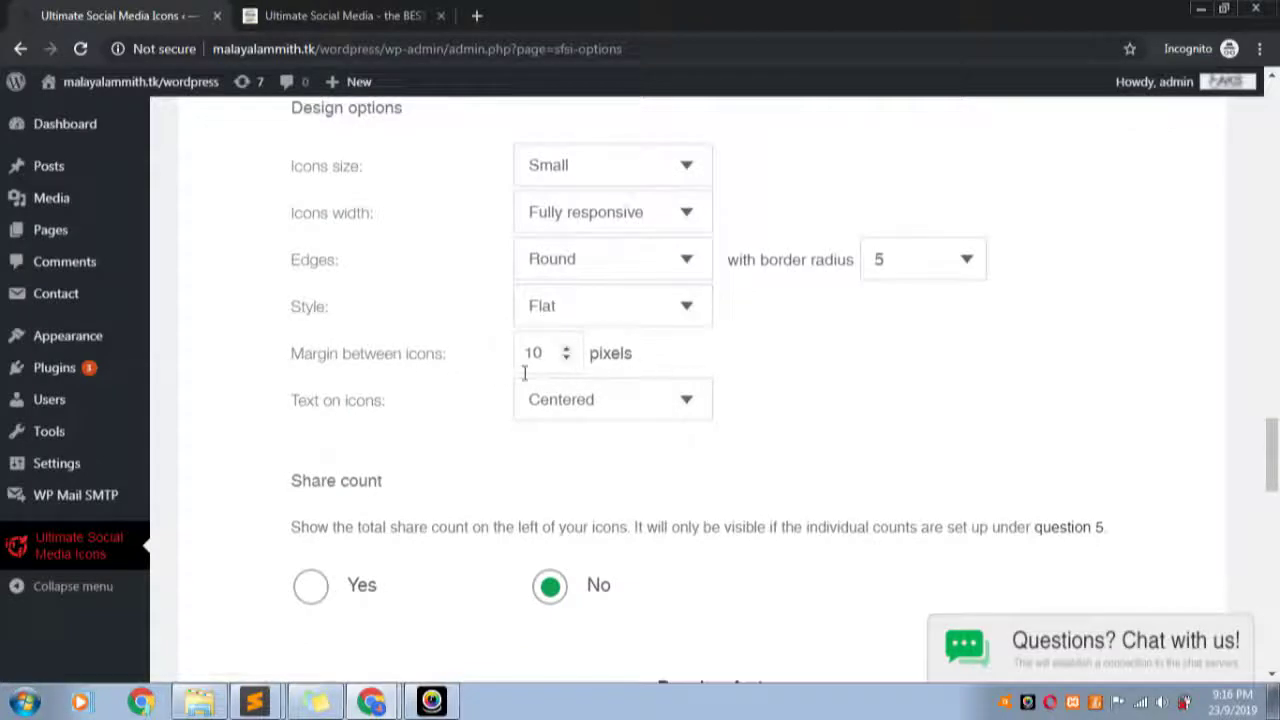
pyautogui.click(600, 410)
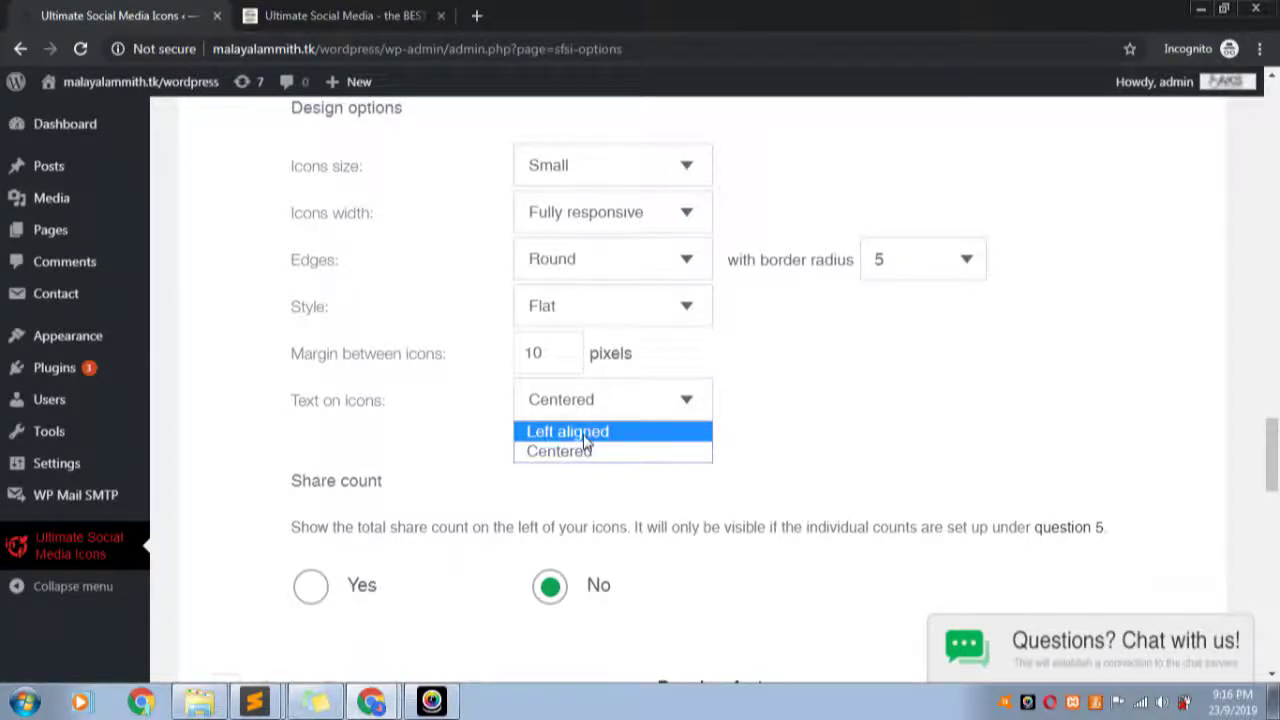
pyautogui.click(580, 455)
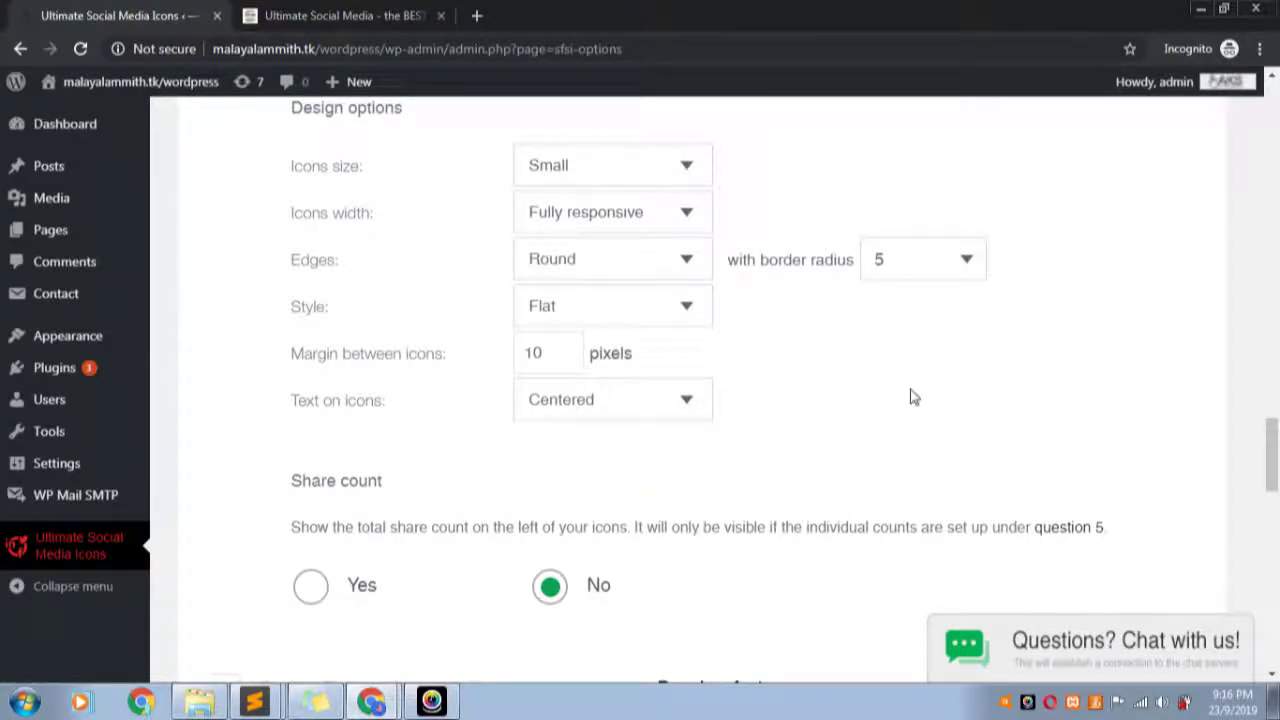
pyautogui.click(900, 264)
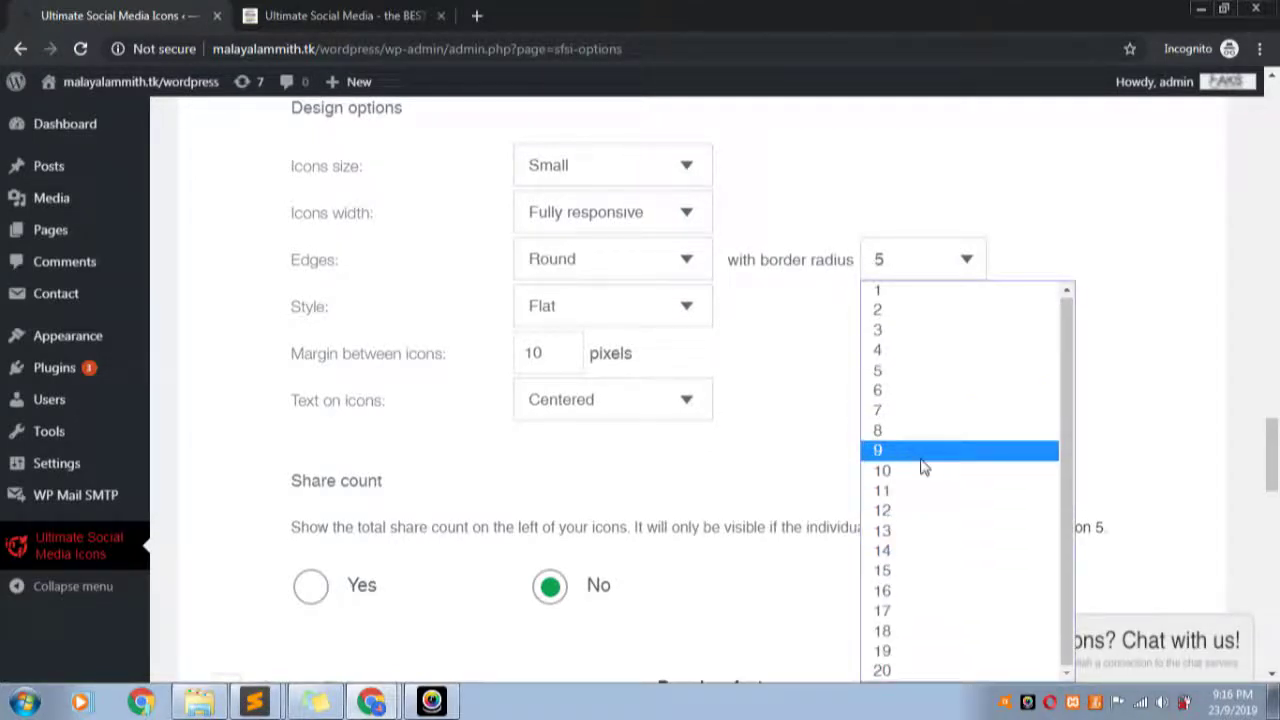
pyautogui.click(996, 476)
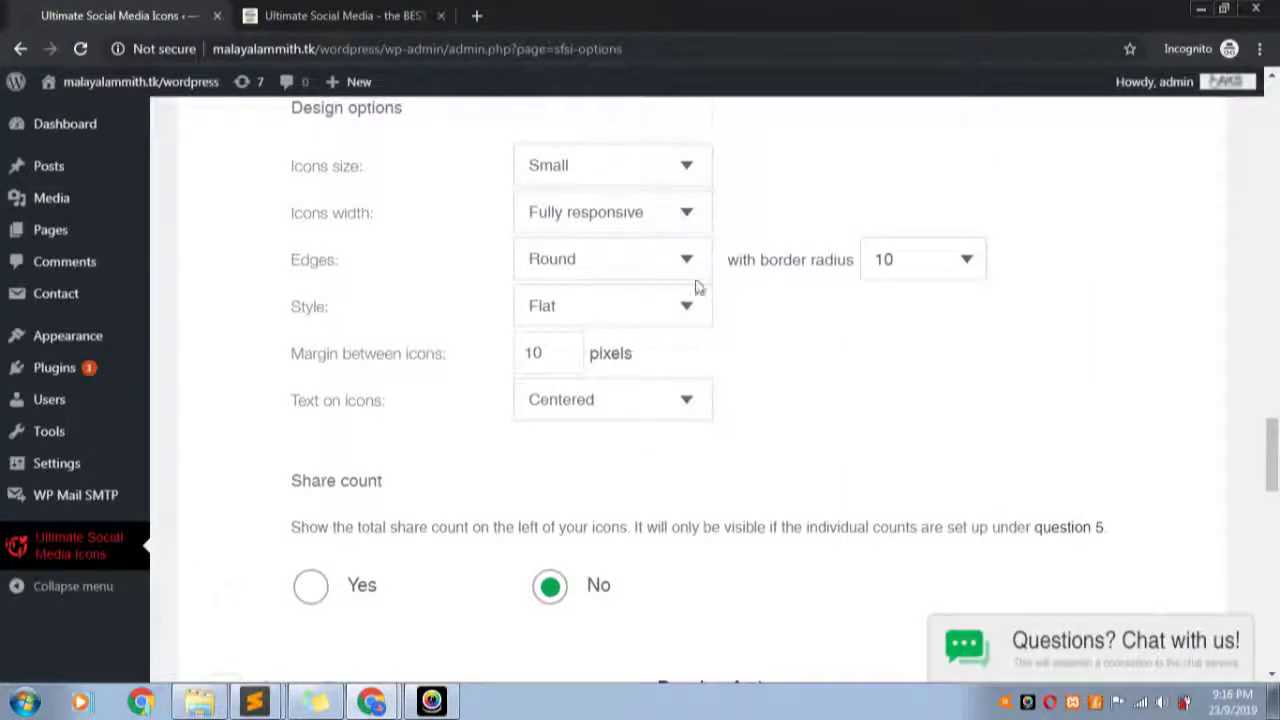
# - Read the share count note, leave the total share count at No, and save the question 3 display settings
pyautogui.scroll(-3, 608, 428)
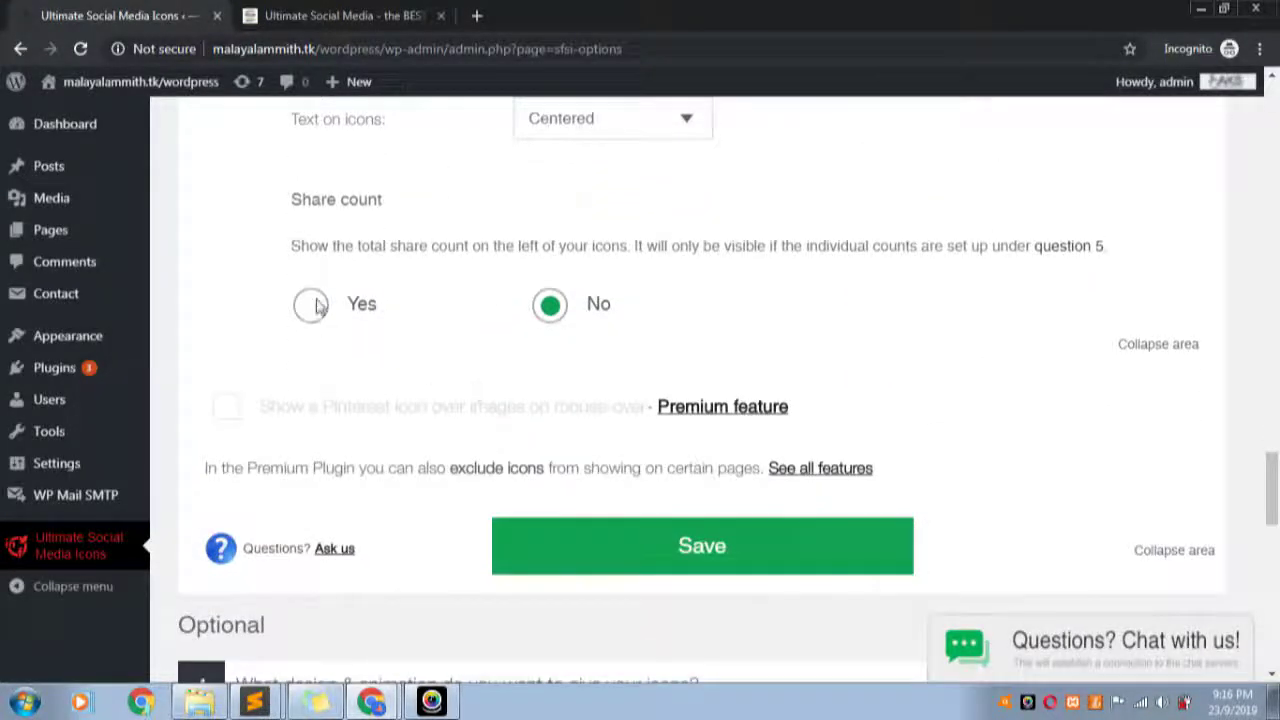
pyautogui.moveTo(305, 262); pyautogui.dragTo(372, 255)
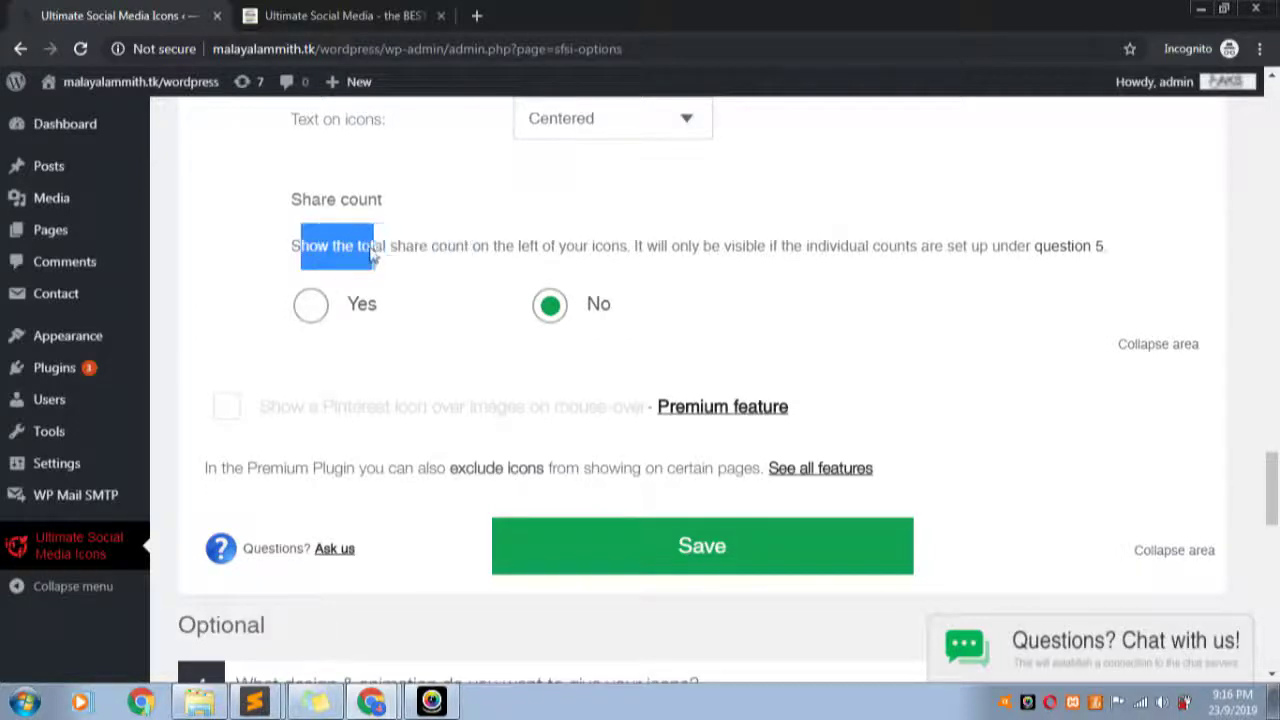
pyautogui.click(530, 268)
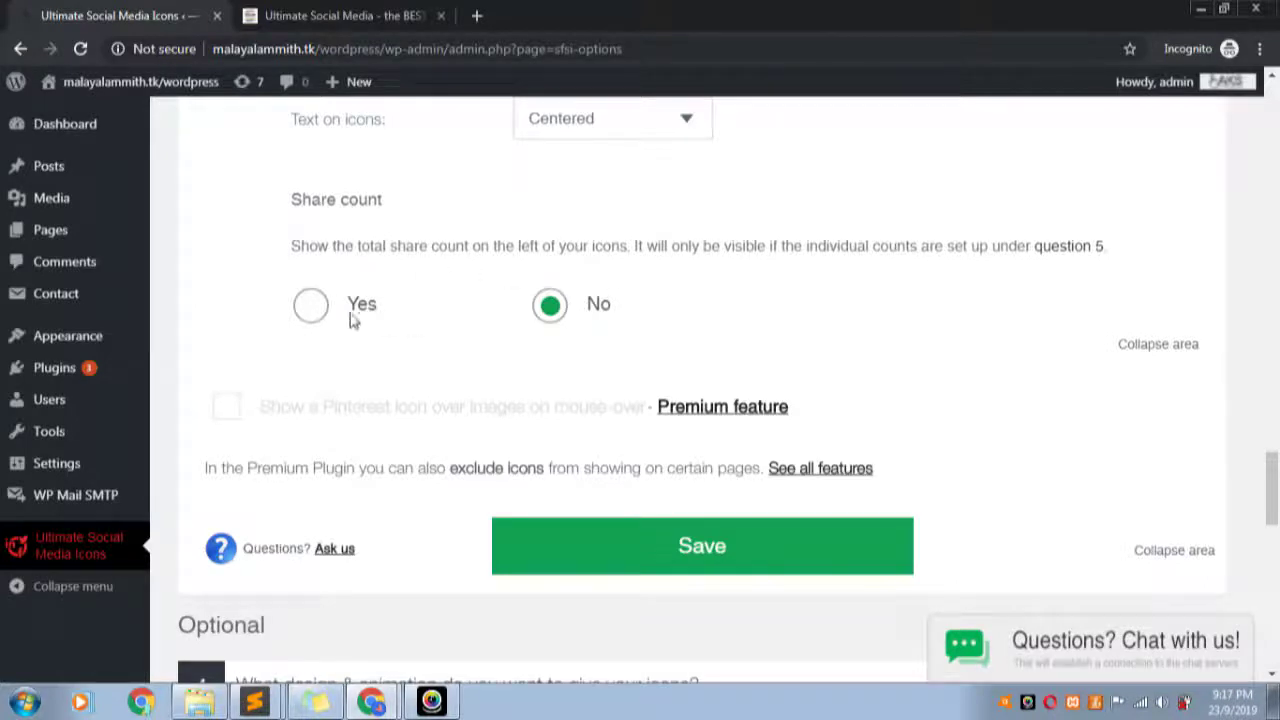
pyautogui.scroll(-2, 691, 317)
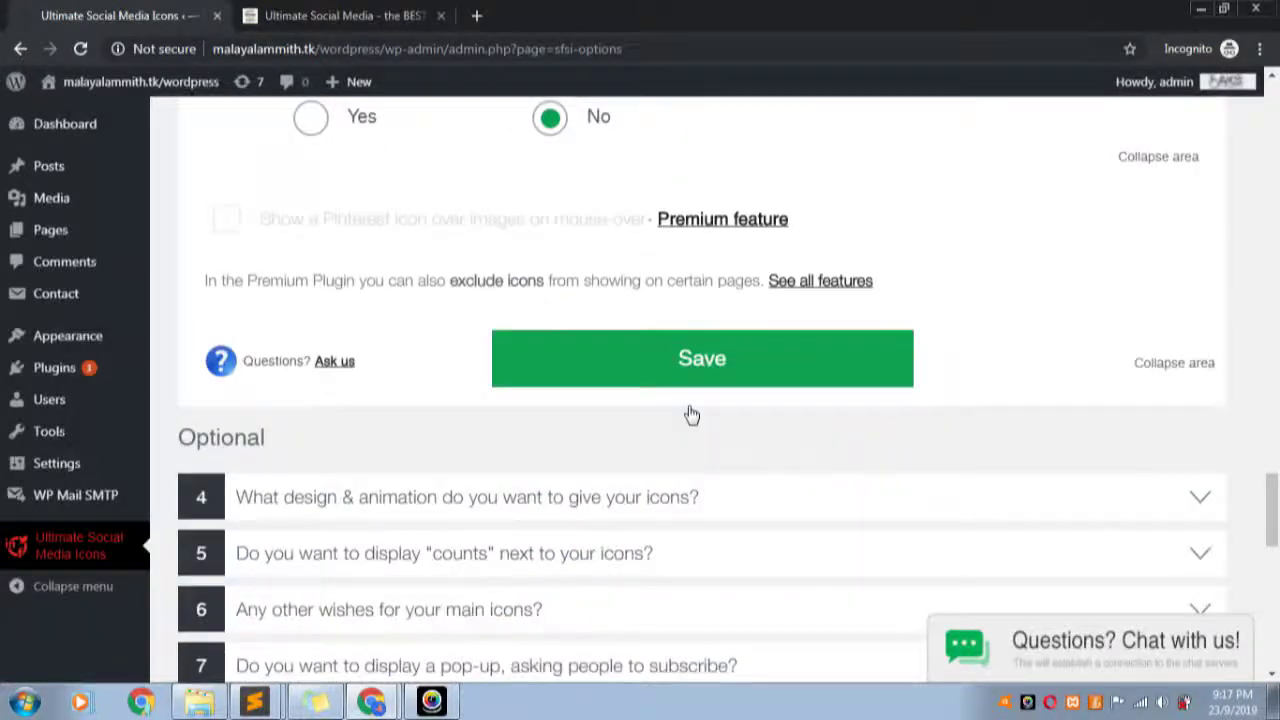
pyautogui.click(689, 362)
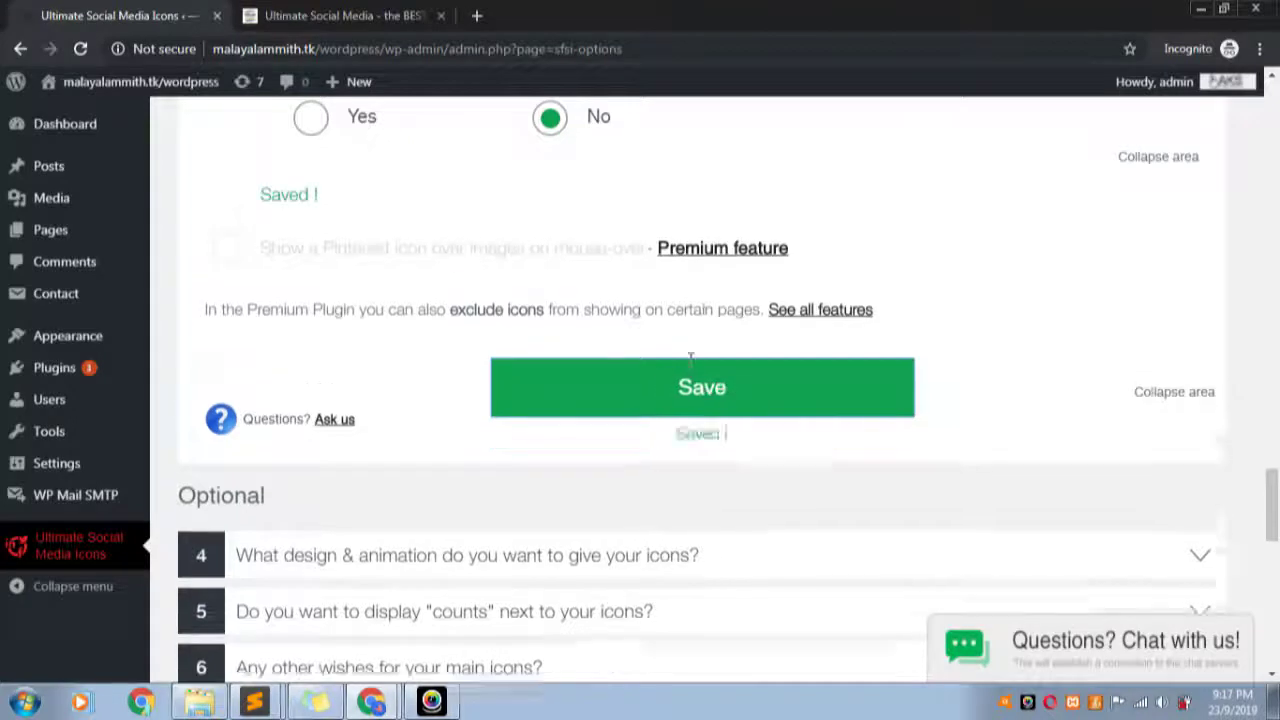
# - Expand optional question 4 about the icons' design and animation to reach its theme options
pyautogui.scroll(-8, 690, 362)
pyautogui.scroll(7, 690, 362)
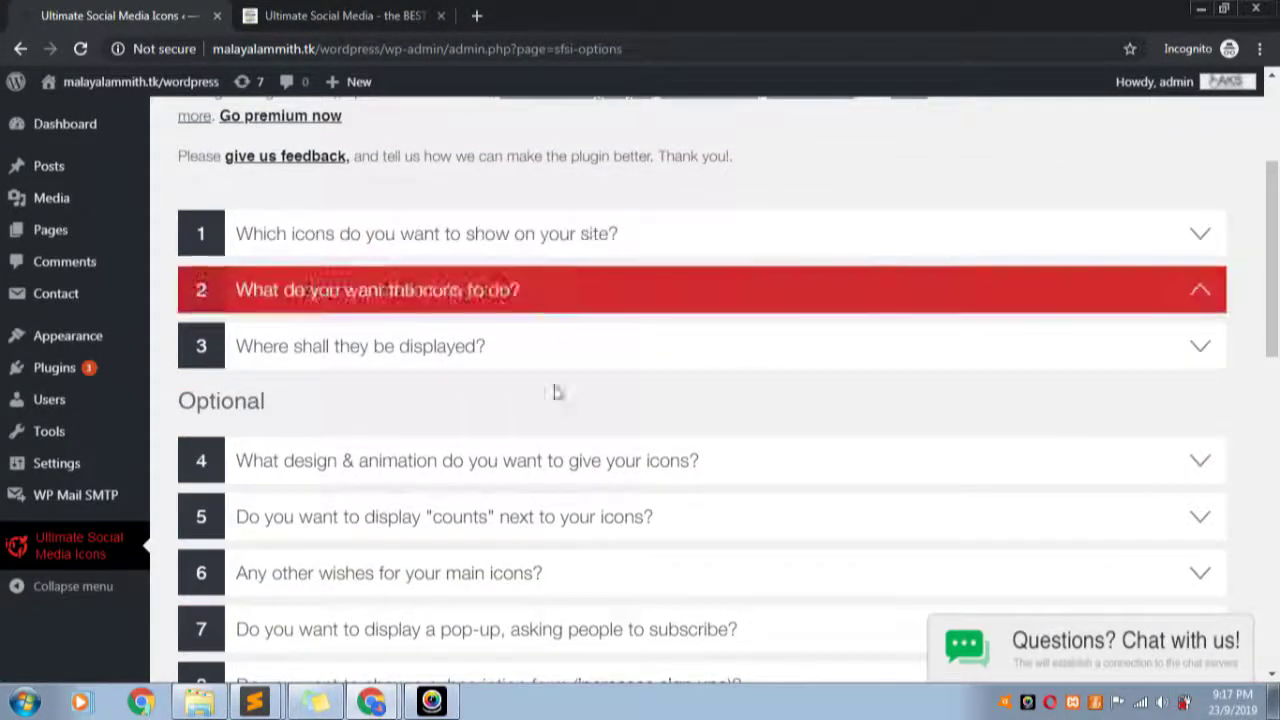
pyautogui.scroll(-1, 557, 527)
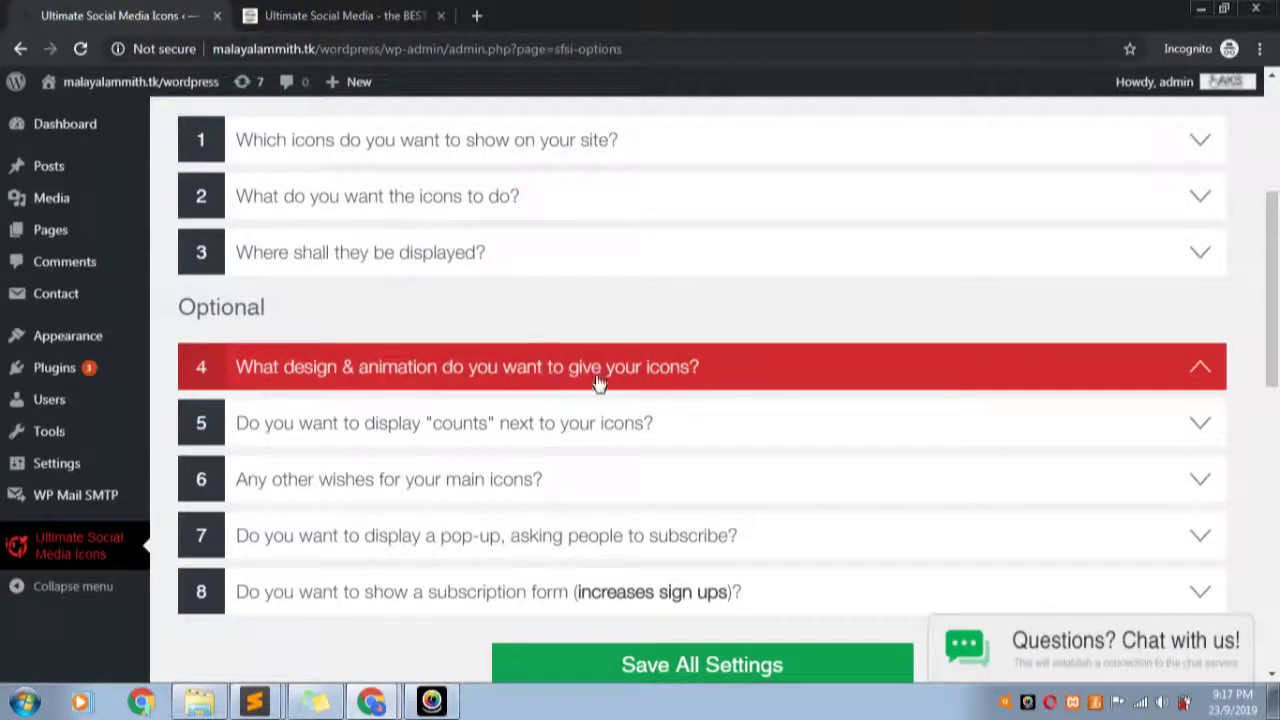
pyautogui.click(1194, 376)
pyautogui.scroll(-3, 694, 406)
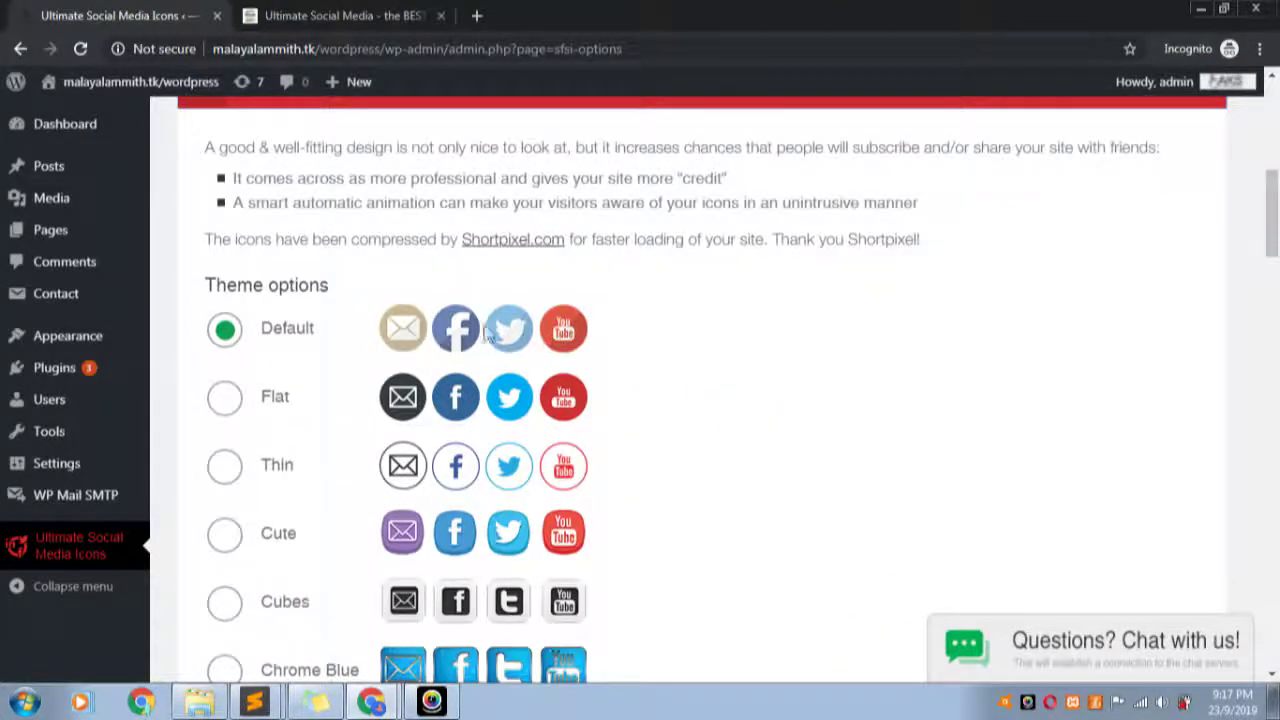
# - Compare the available icon themes, trying Thin, and set the theme to Flat
pyautogui.click(227, 400)
pyautogui.click(225, 468)
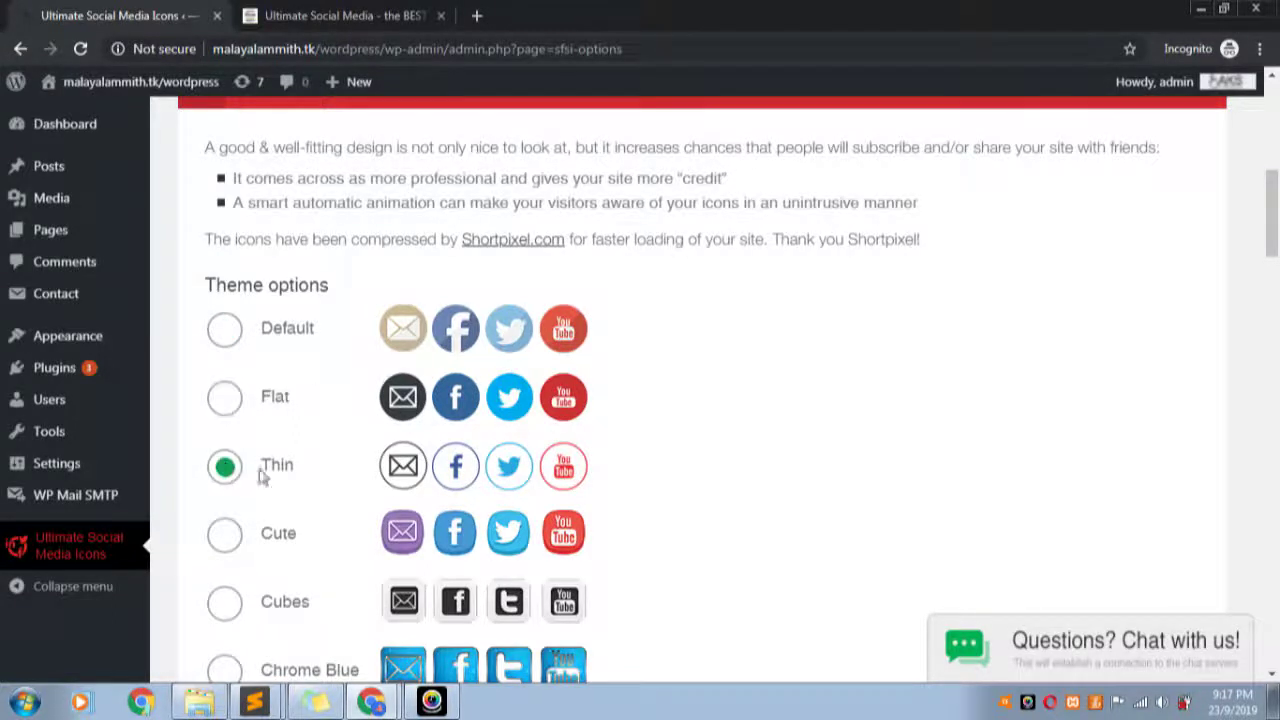
pyautogui.scroll(-2, 258, 476)
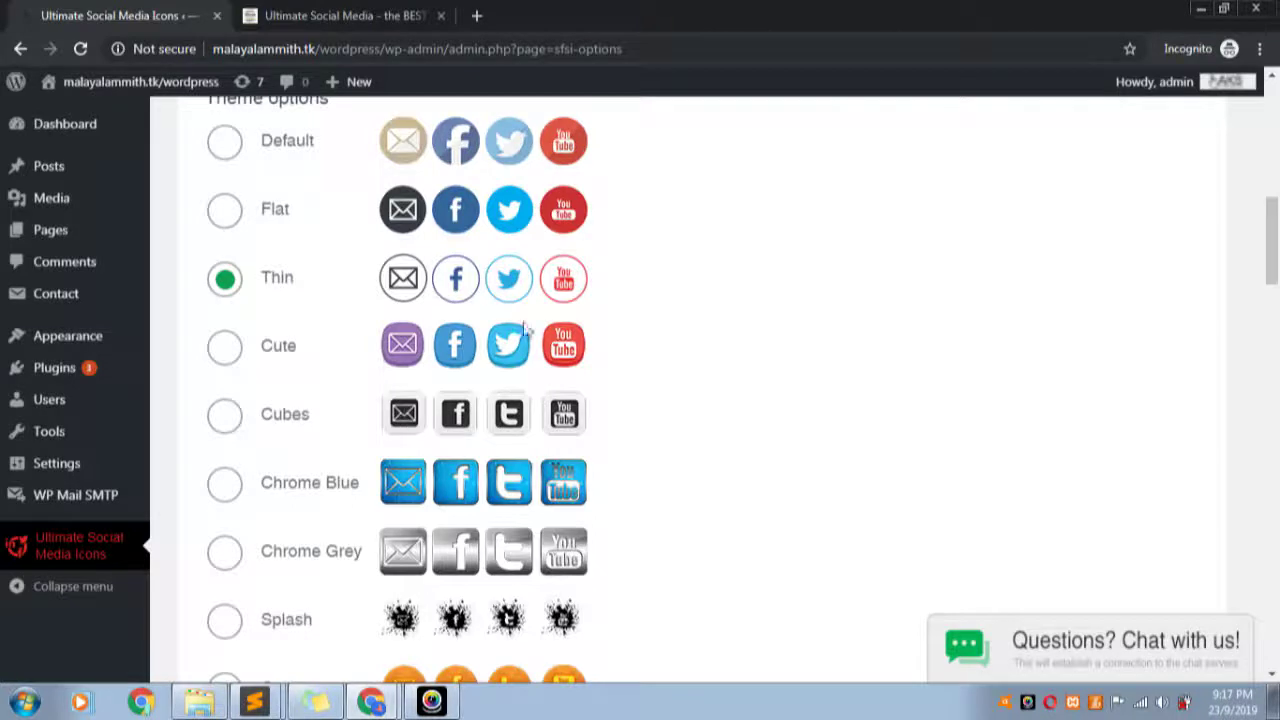
pyautogui.scroll(-3, 514, 346)
pyautogui.scroll(-3, 514, 422)
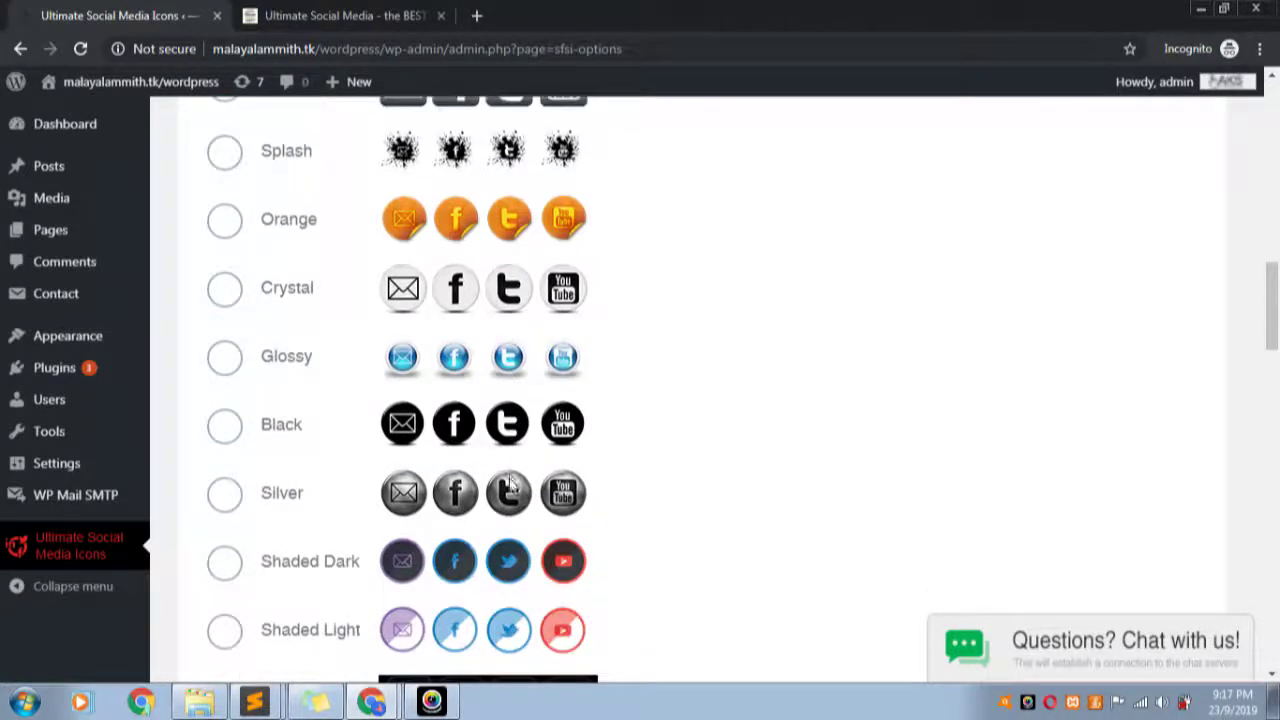
pyautogui.scroll(2, 508, 398)
pyautogui.scroll(-2, 510, 398)
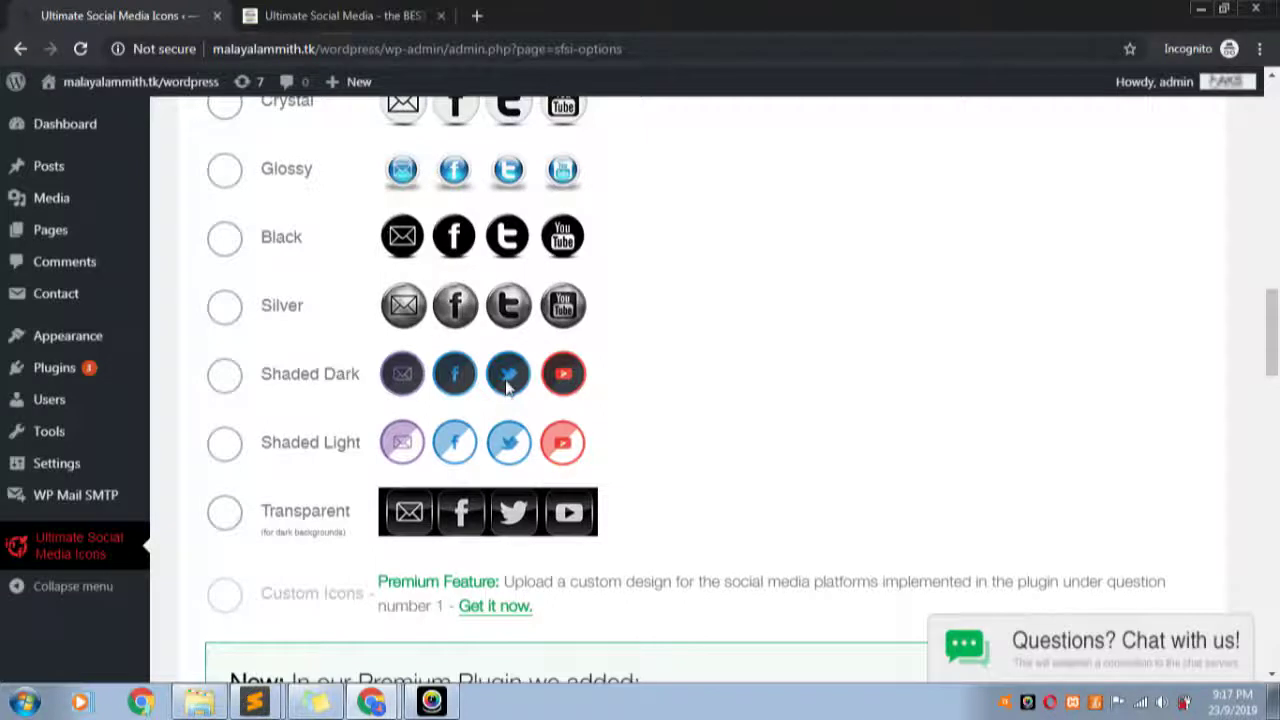
pyautogui.scroll(3, 508, 388)
pyautogui.scroll(3, 398, 258)
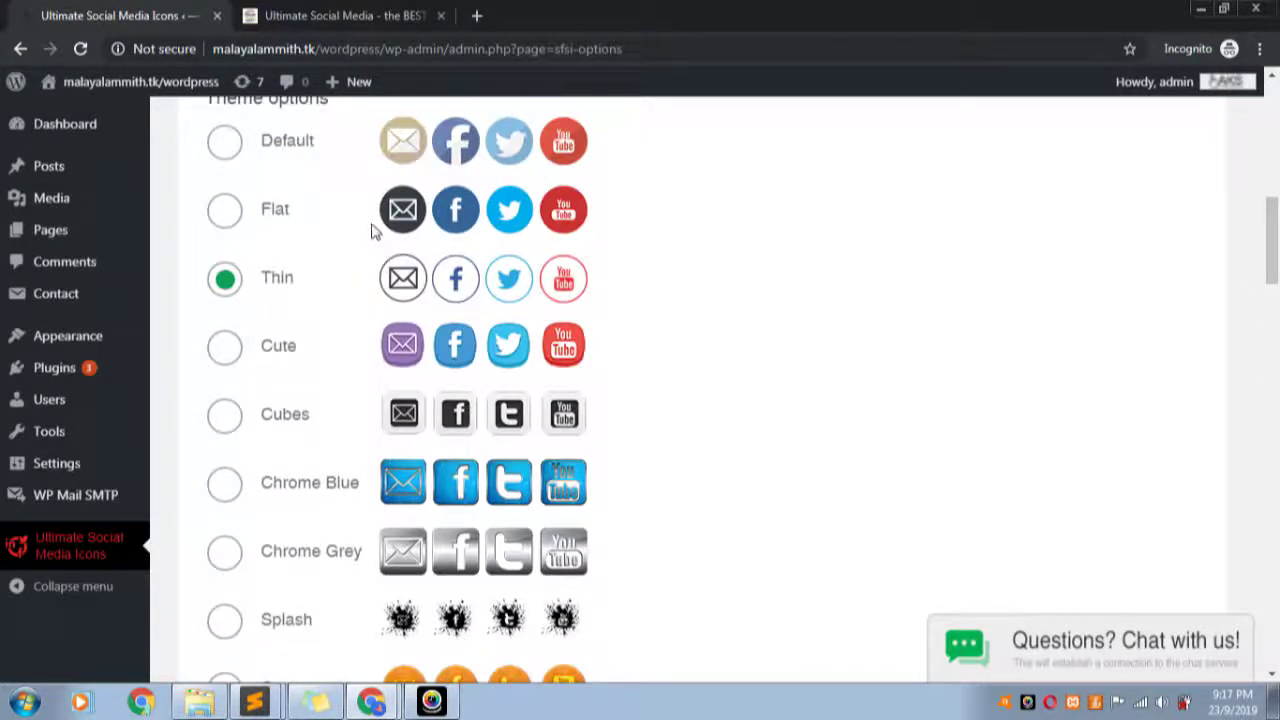
pyautogui.scroll(2, 370, 231)
pyautogui.click(224, 398)
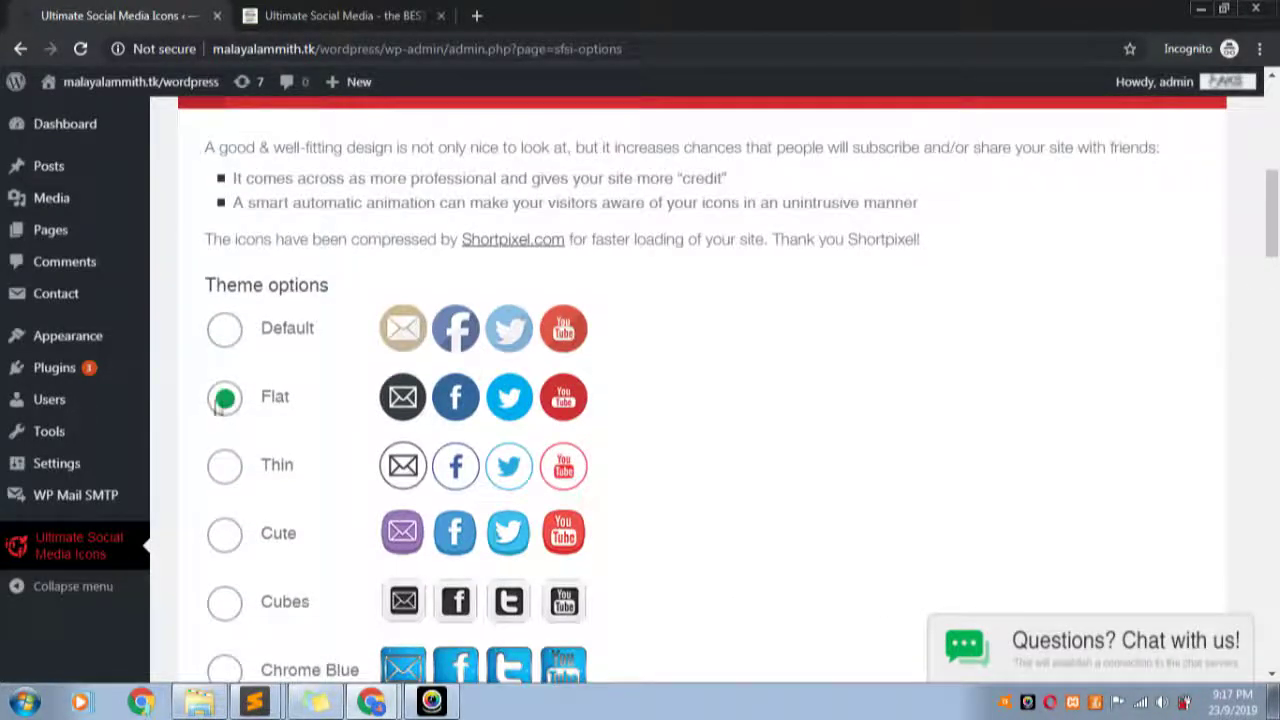
# - Look over the remaining icon themes and premium styles, and enable Mouse-Over effects with the same-icon Fade In animation
pyautogui.scroll(-6, 629, 420)
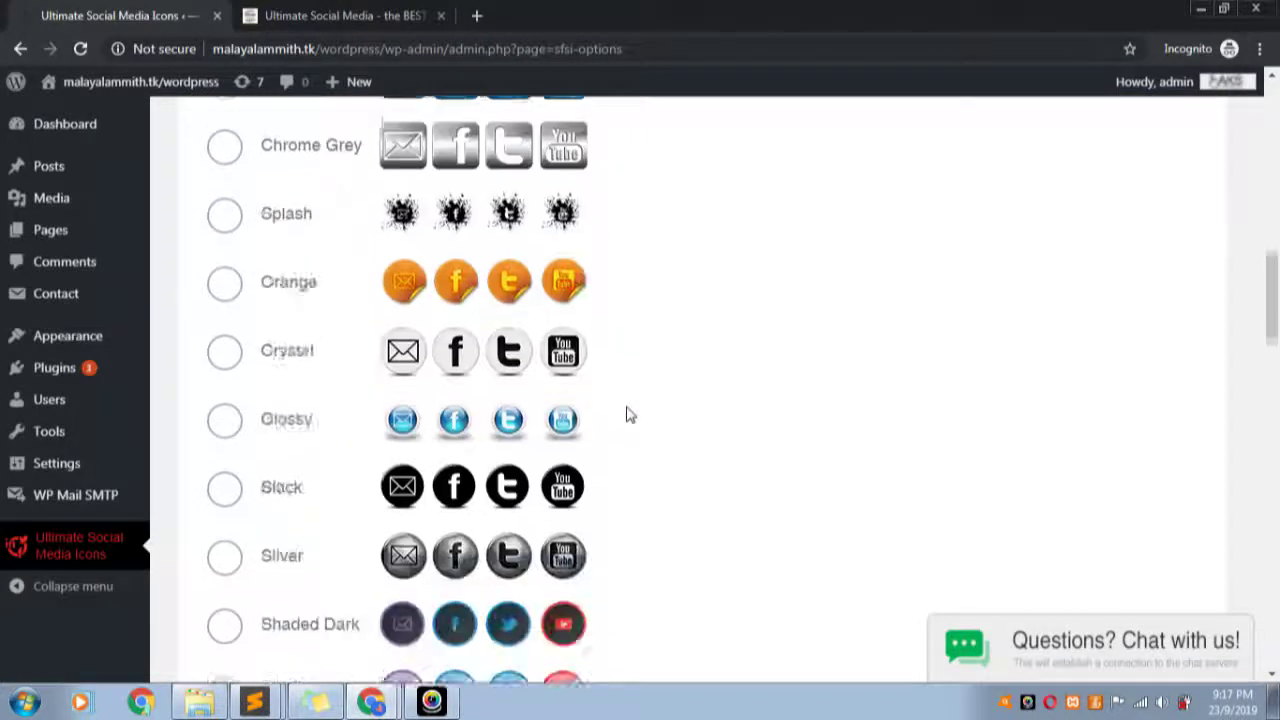
pyautogui.scroll(-3, 629, 414)
pyautogui.scroll(-1, 489, 400)
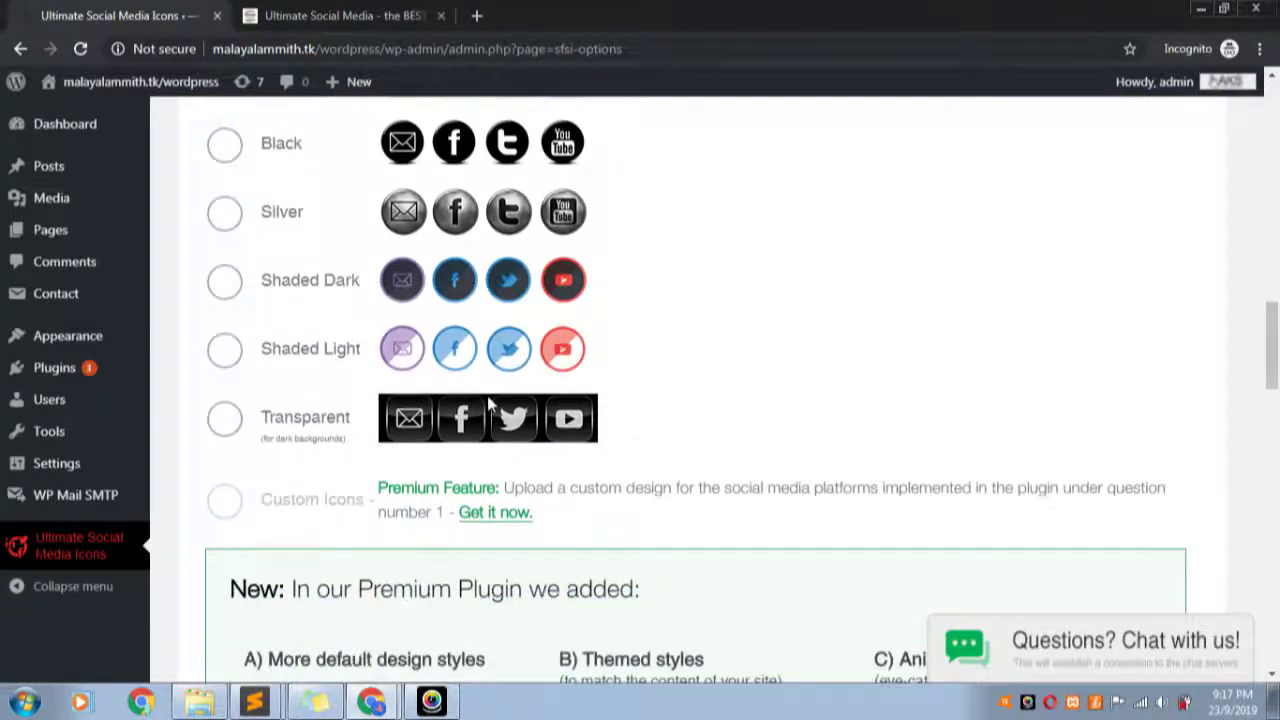
pyautogui.scroll(-7, 487, 398)
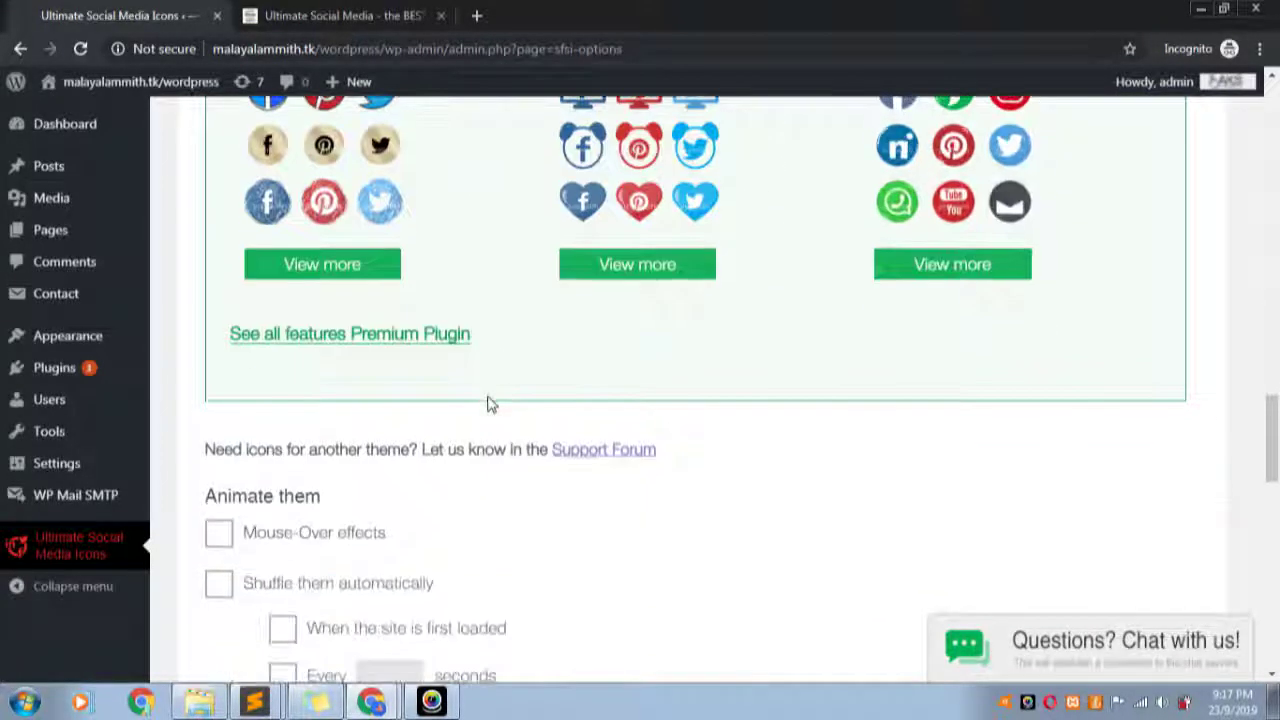
pyautogui.scroll(3, 1063, 366)
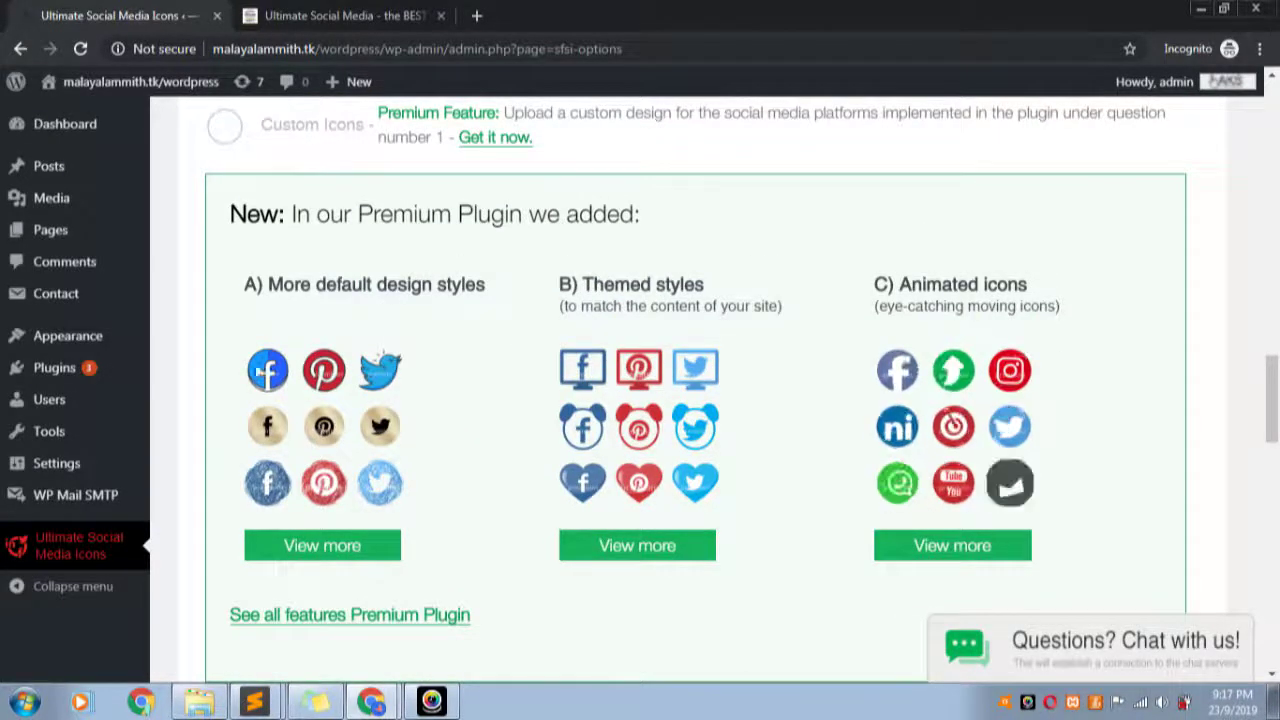
pyautogui.scroll(-5, 811, 302)
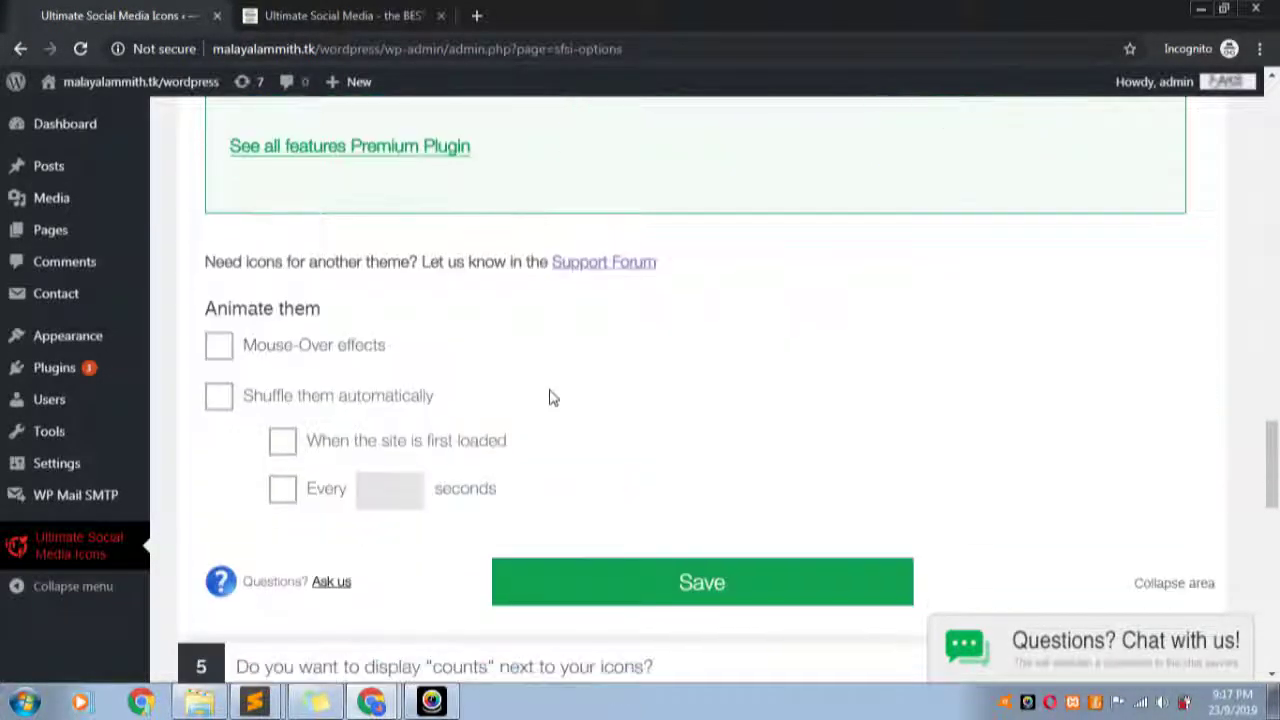
pyautogui.click(218, 352)
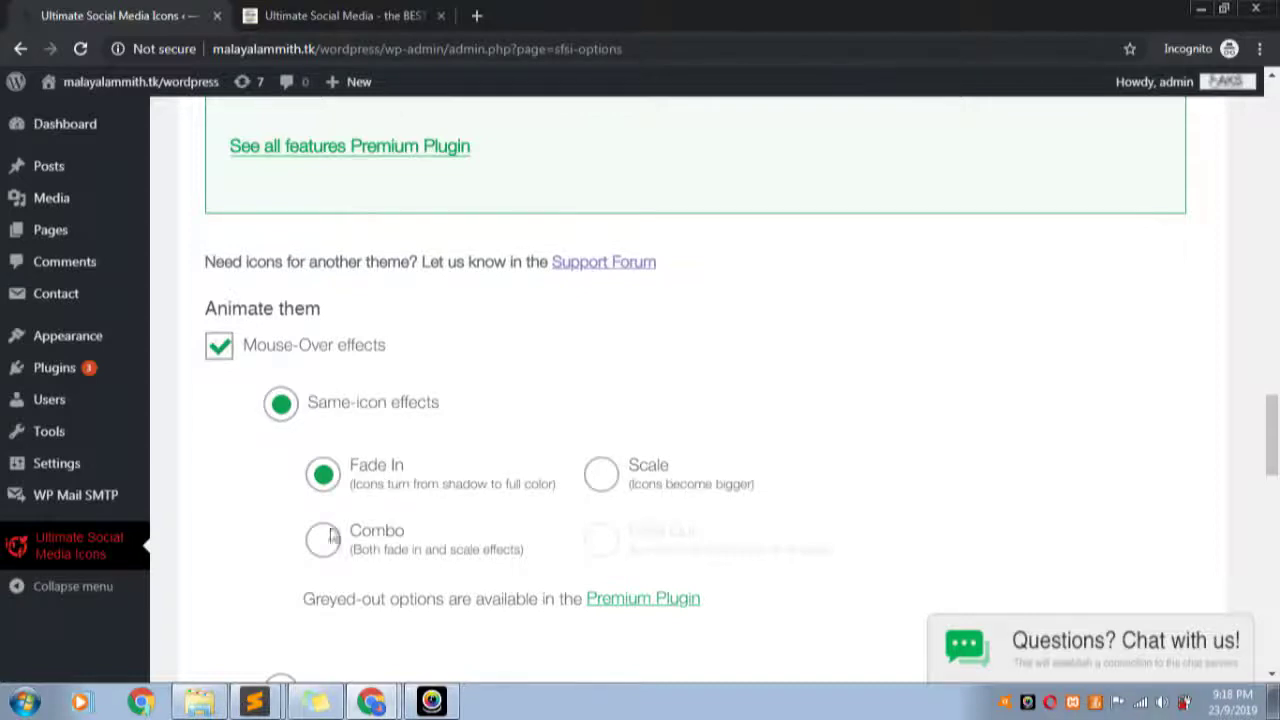
pyautogui.click(215, 353)
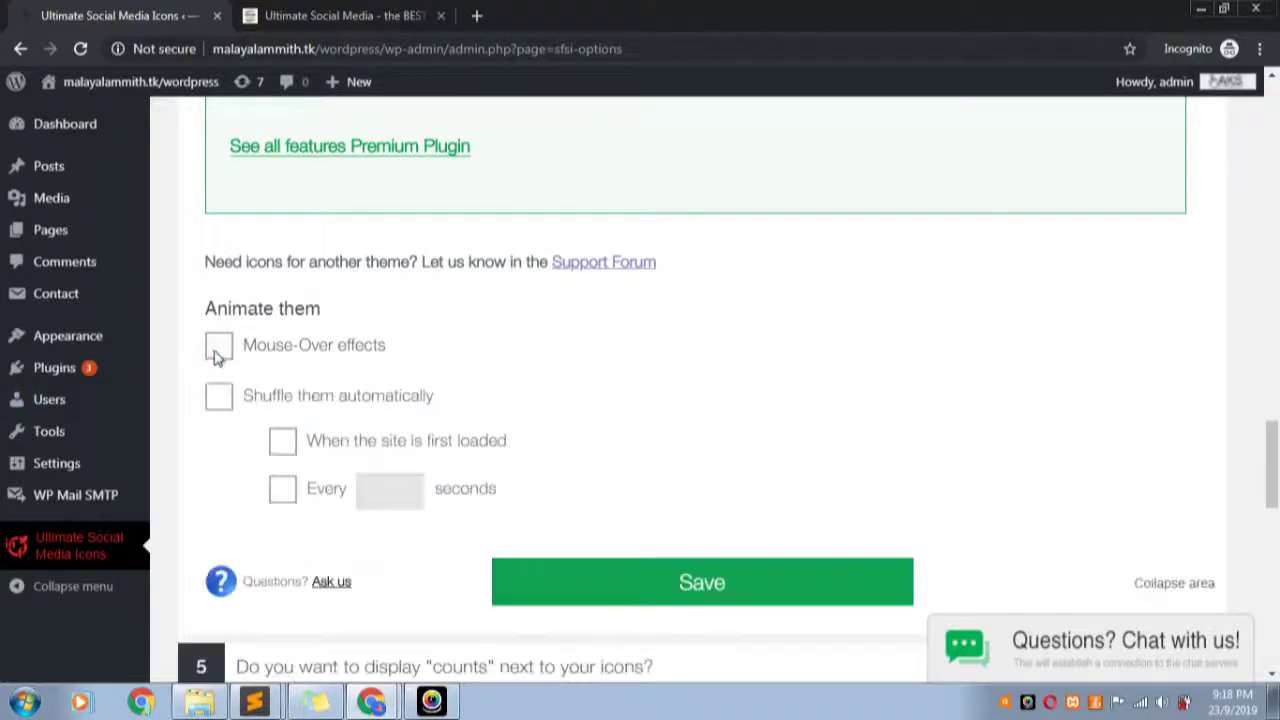
pyautogui.click(220, 358)
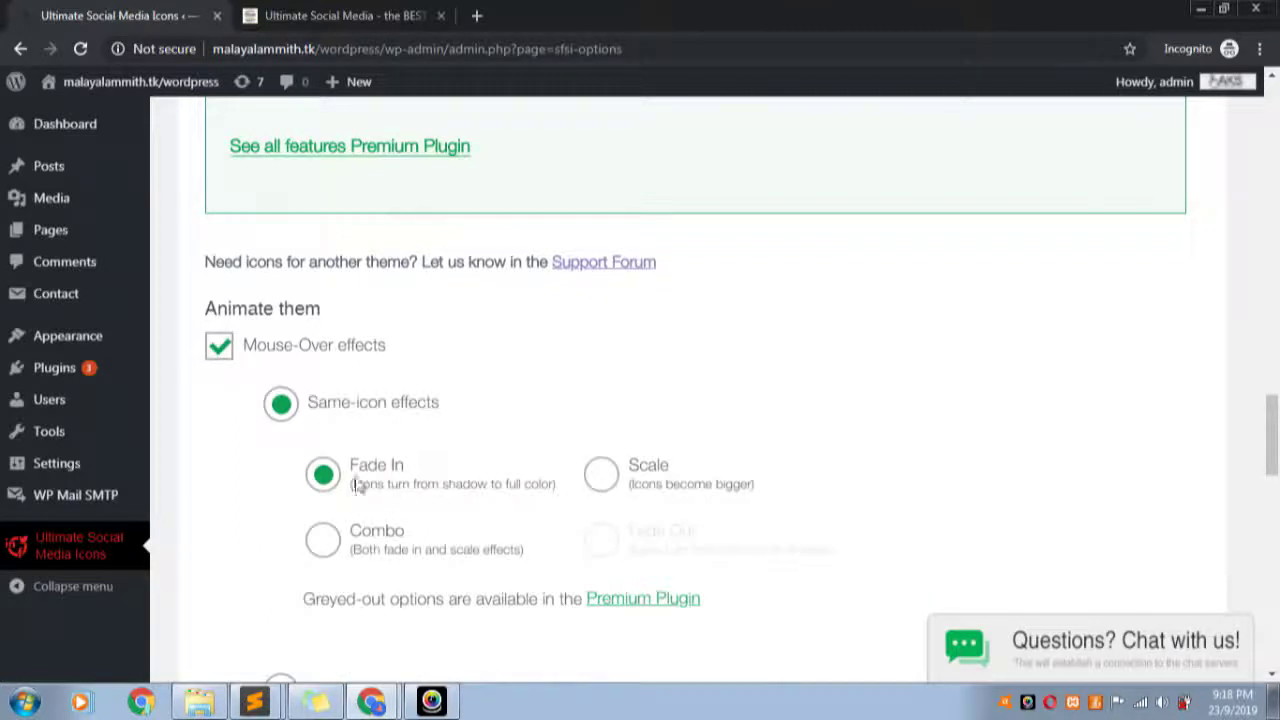
# - Leave automatic shuffling of the icons disabled and save the question 4 design and animation settings
pyautogui.scroll(-3, 651, 391)
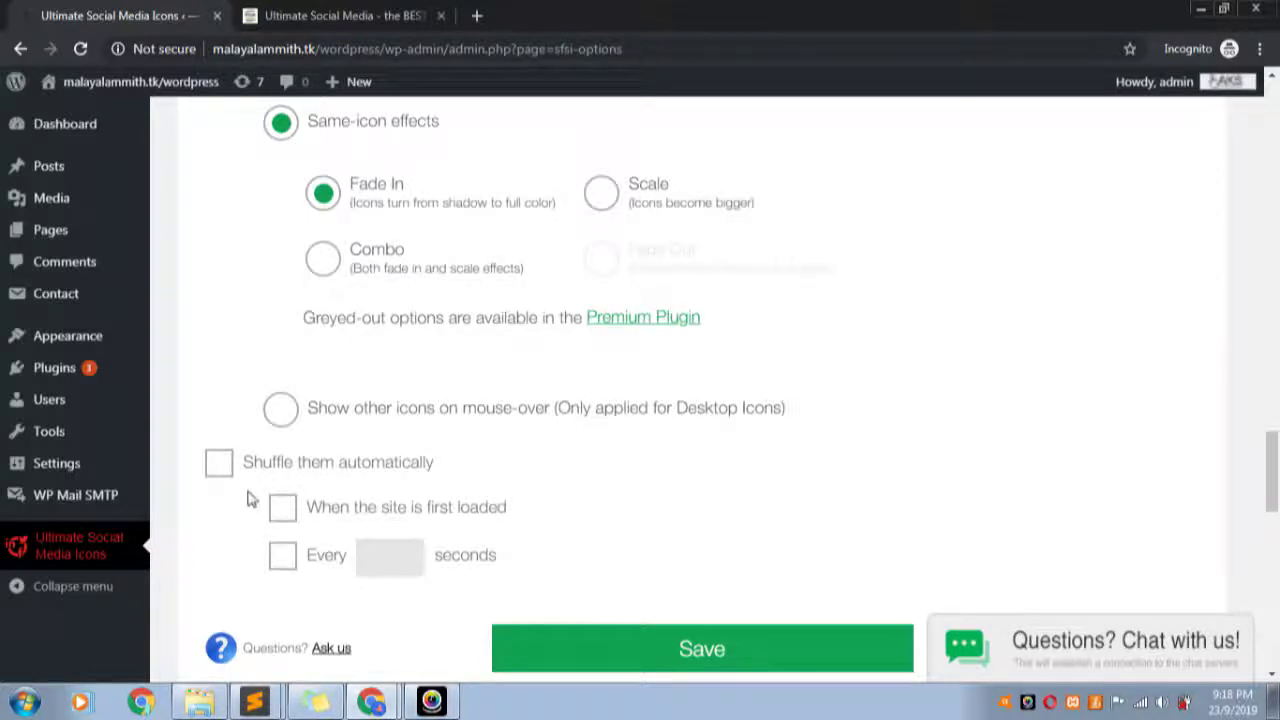
pyautogui.scroll(-2, 248, 495)
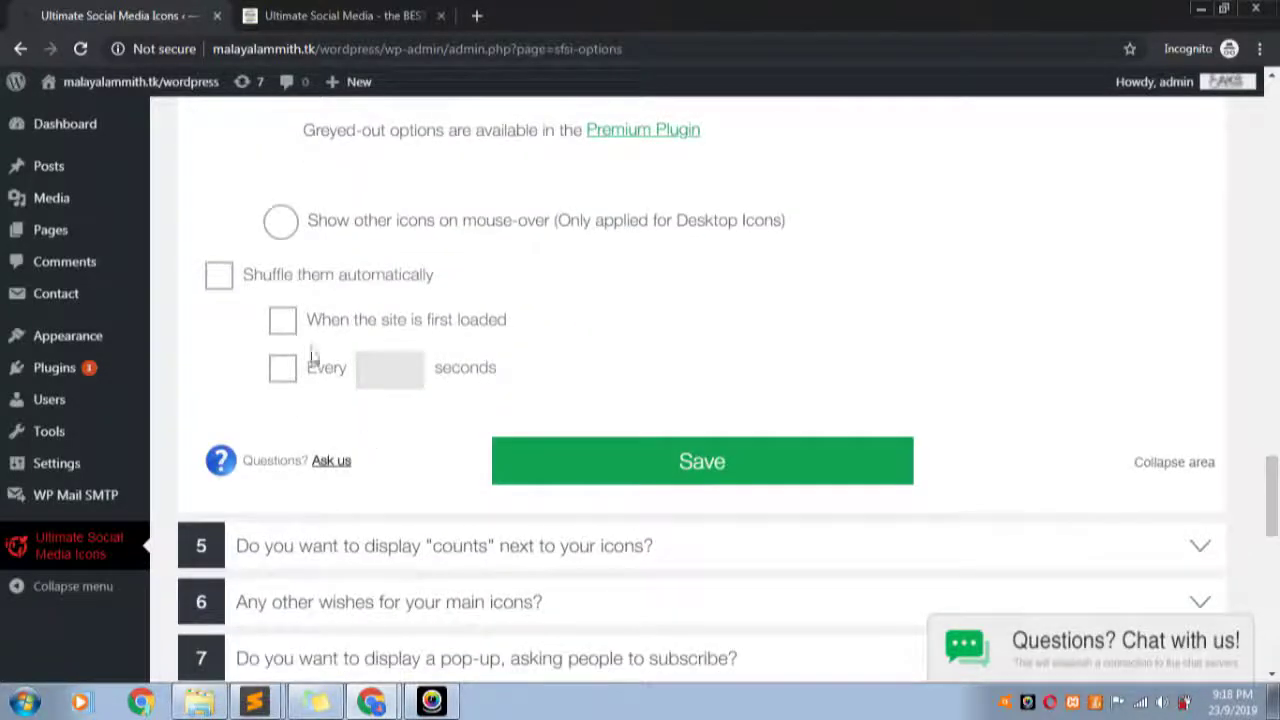
pyautogui.scroll(-2, 620, 372)
pyautogui.click(735, 288)
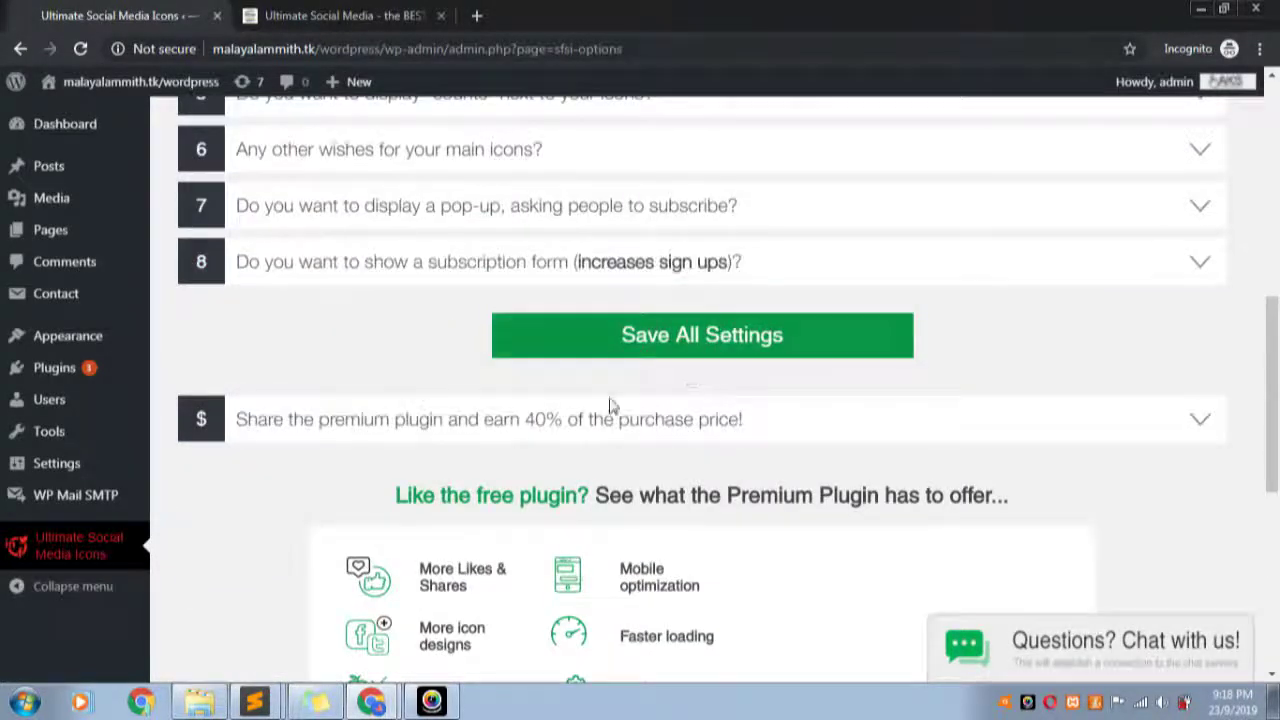
# - Expand question 5 about displaying counts next to the icons, keep the answer No, and save it
pyautogui.scroll(4, 611, 357)
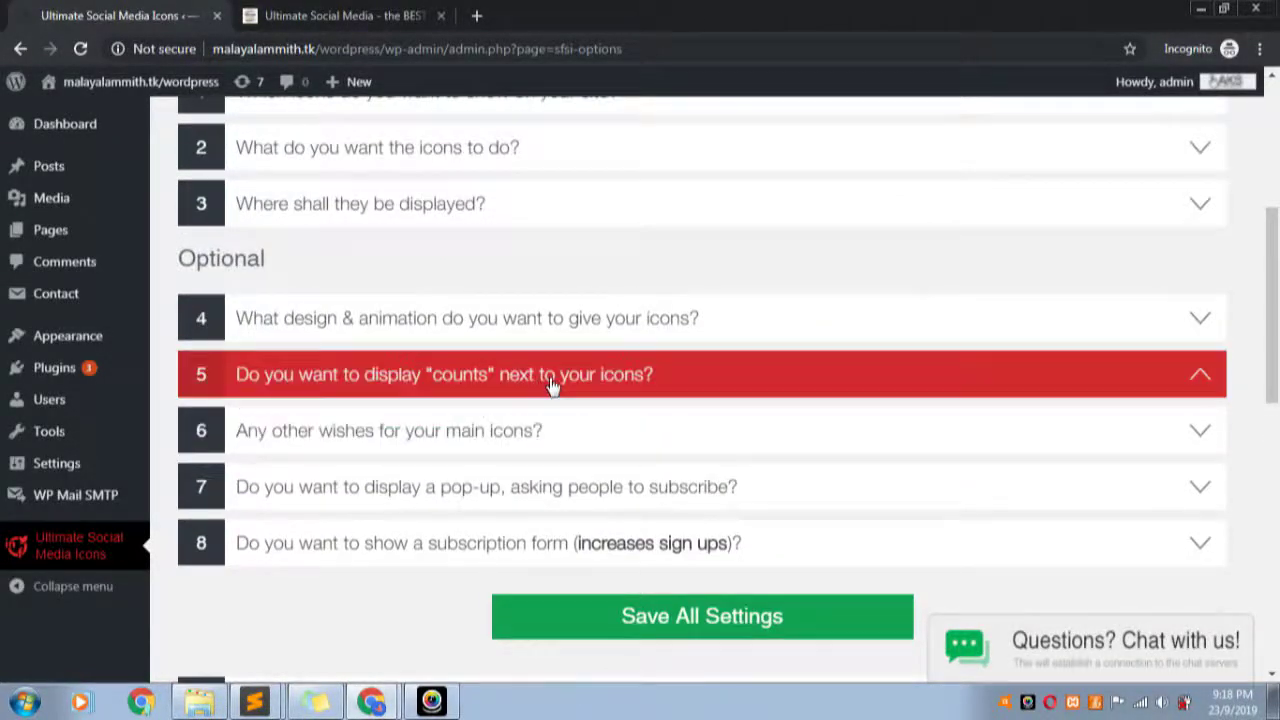
pyautogui.click(1197, 389)
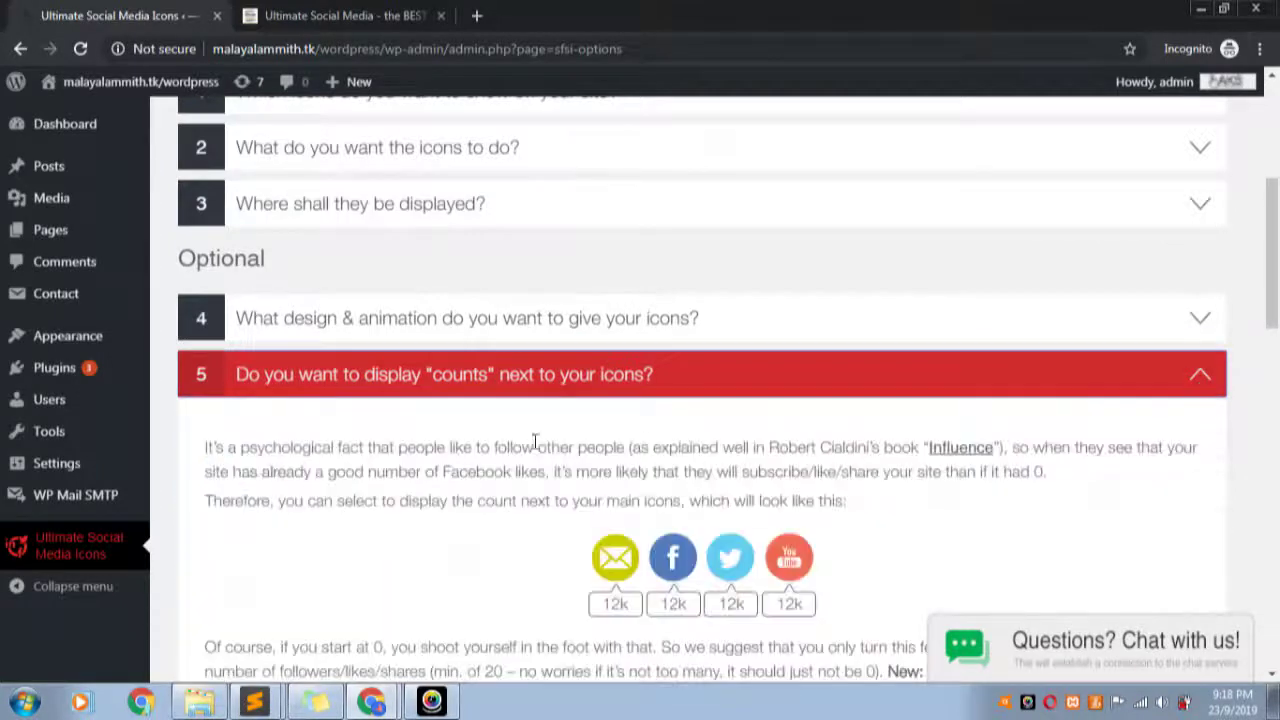
pyautogui.scroll(-2, 576, 447)
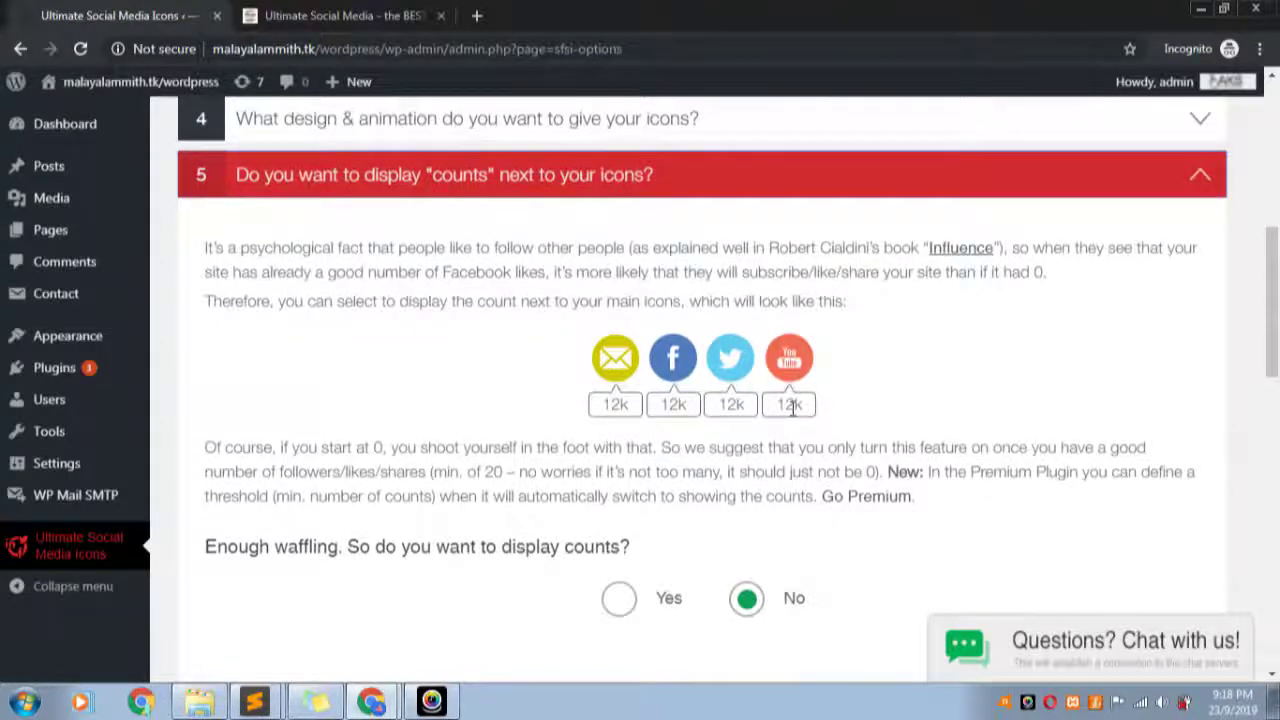
pyautogui.scroll(-2, 788, 410)
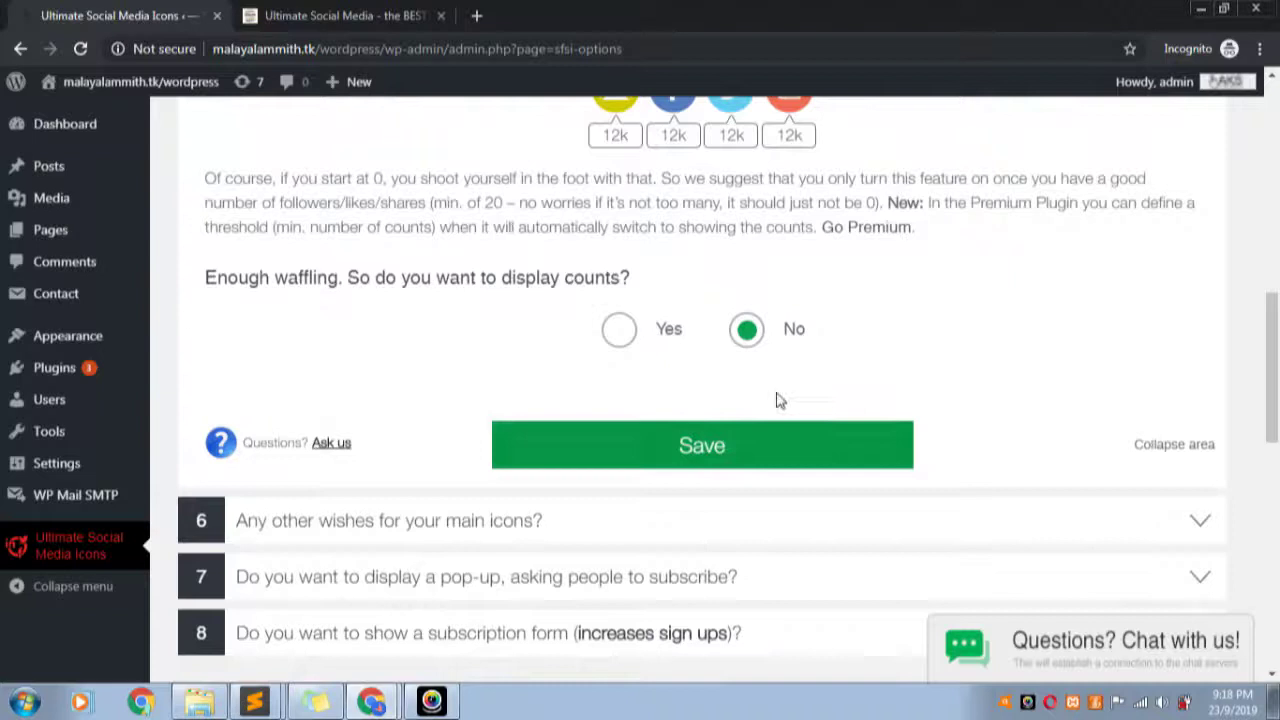
pyautogui.click(705, 450)
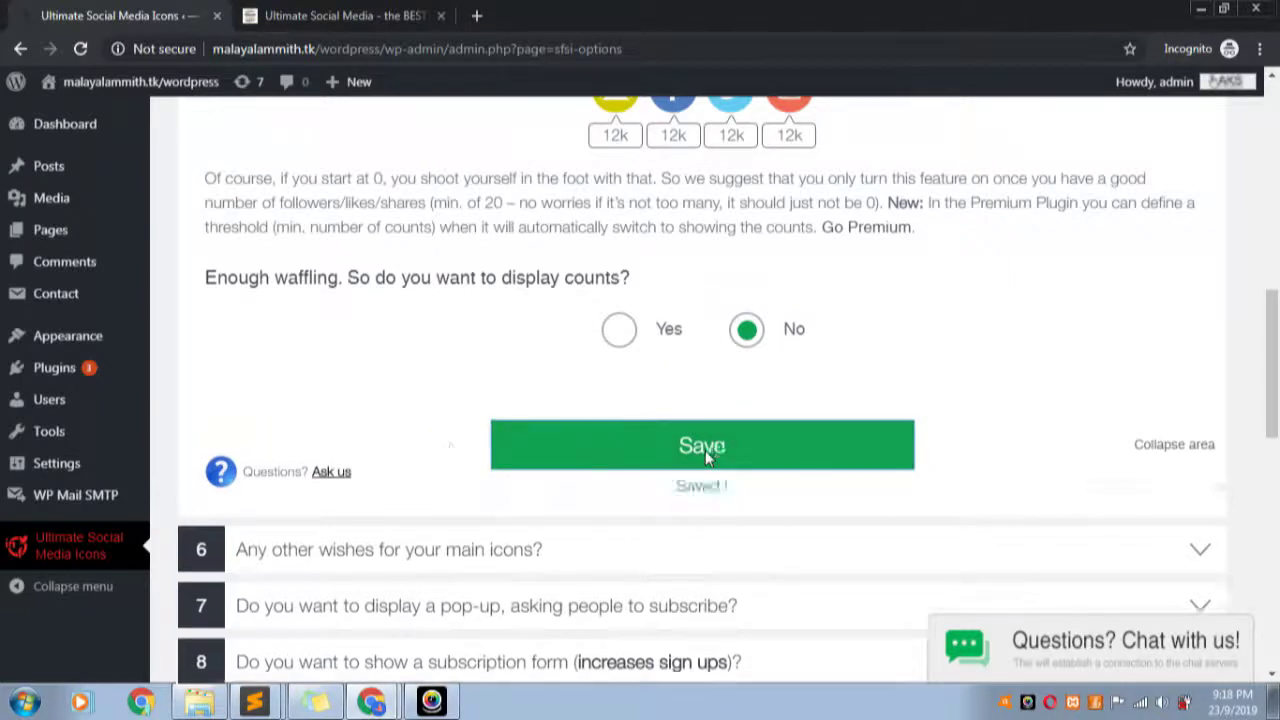
# - Expand question 6 about other wishes for the main icons and set their size to 45 pixels and spacing to 7 pixels
pyautogui.scroll(3, 449, 346)
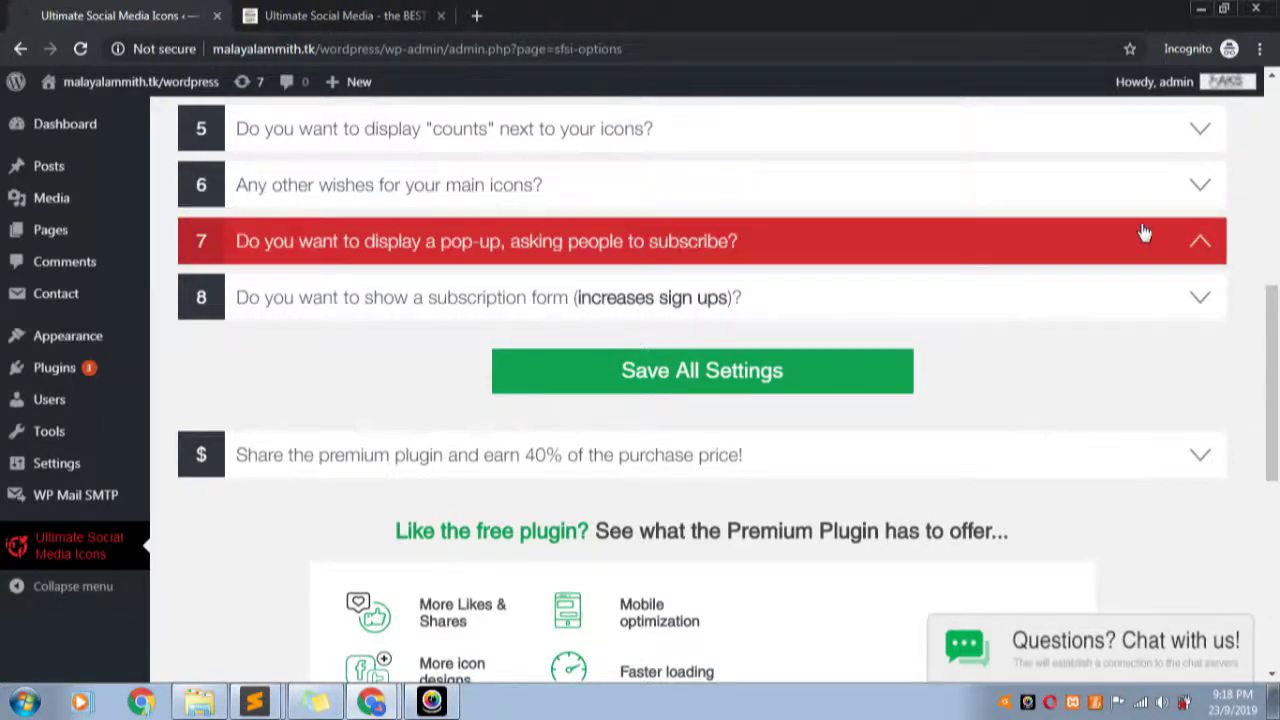
pyautogui.click(1194, 194)
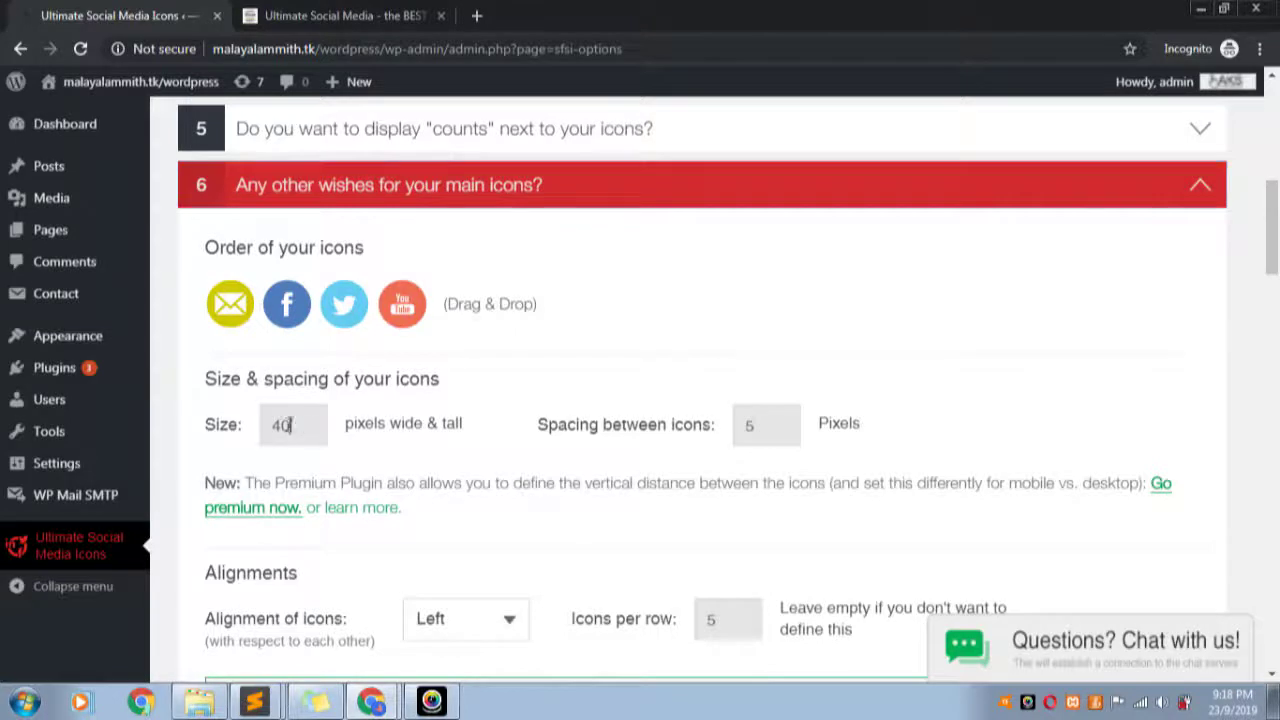
pyautogui.click(787, 436)
pyautogui.moveTo(306, 430); pyautogui.dragTo(228, 420)
pyautogui.write('45')
pyautogui.write('7')
# - Set the alignment of the main icons with respect to each other to Right
pyautogui.scroll(-3, 549, 487)
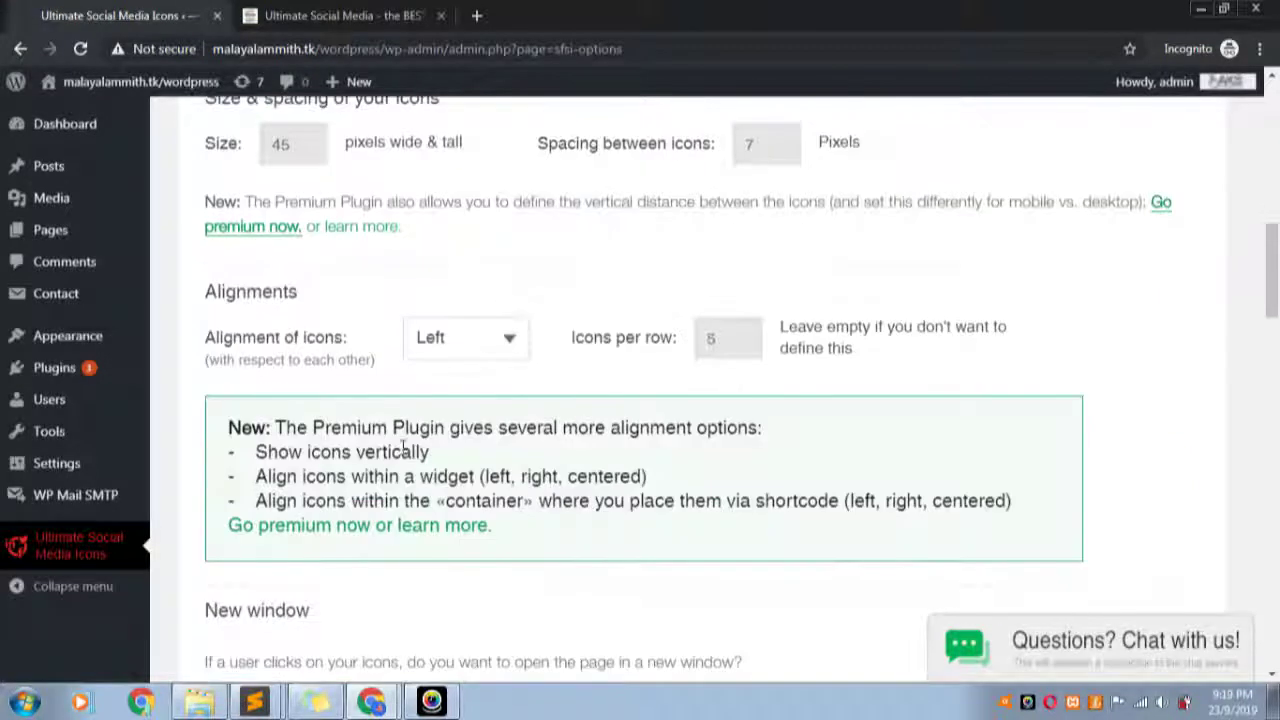
pyautogui.click(509, 341)
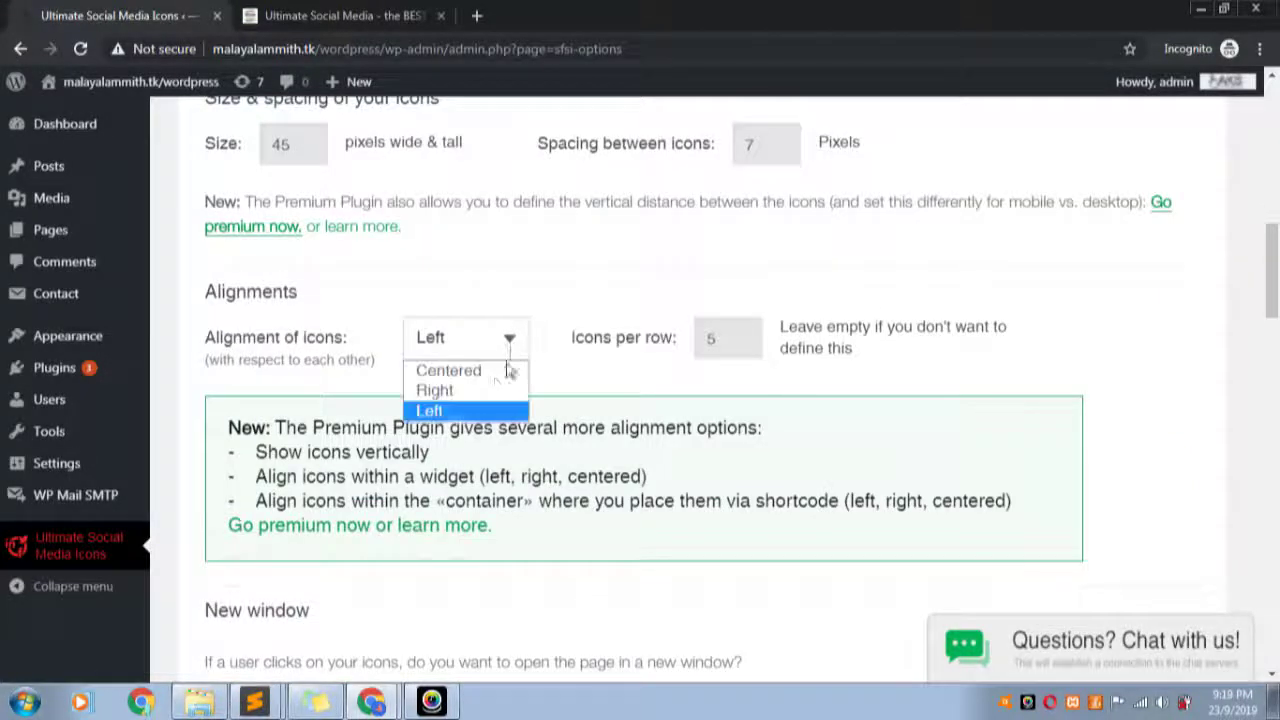
pyautogui.click(500, 388)
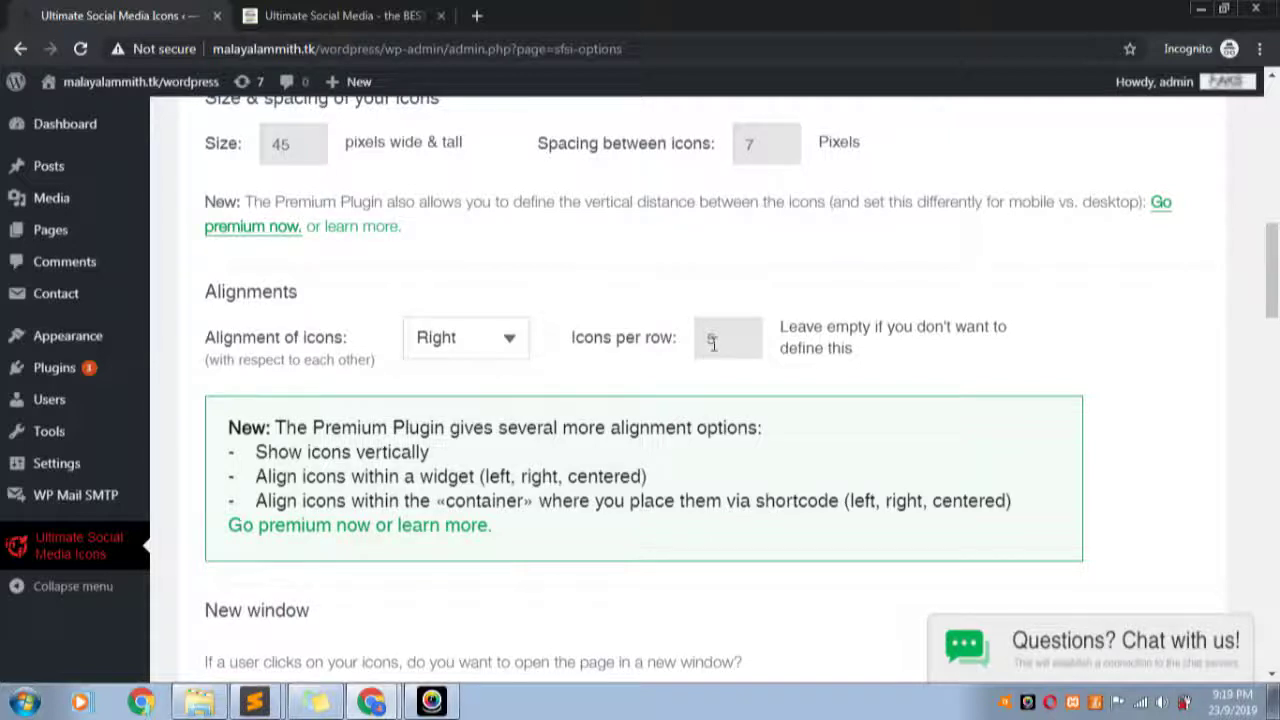
# - Keep icon pages opening in a new window and set the sticky icons option to Yes
pyautogui.scroll(-3, 726, 360)
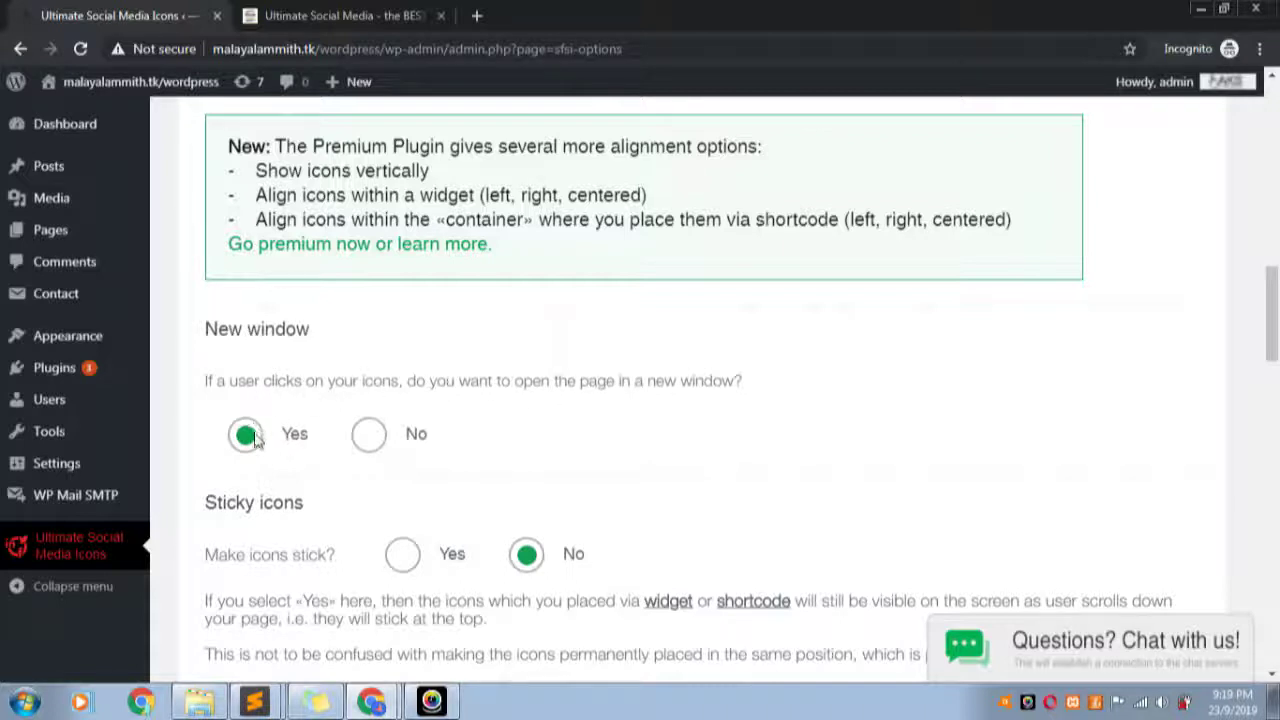
pyautogui.scroll(-1, 394, 410)
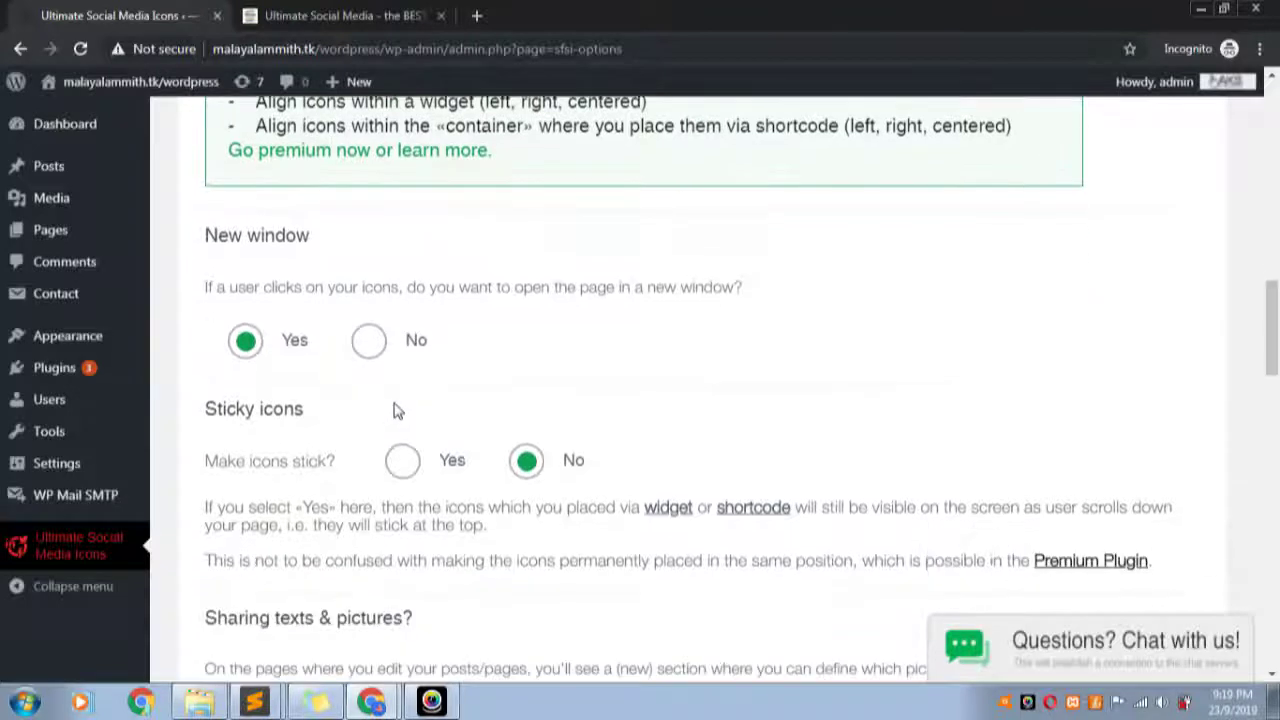
pyautogui.scroll(-1, 394, 410)
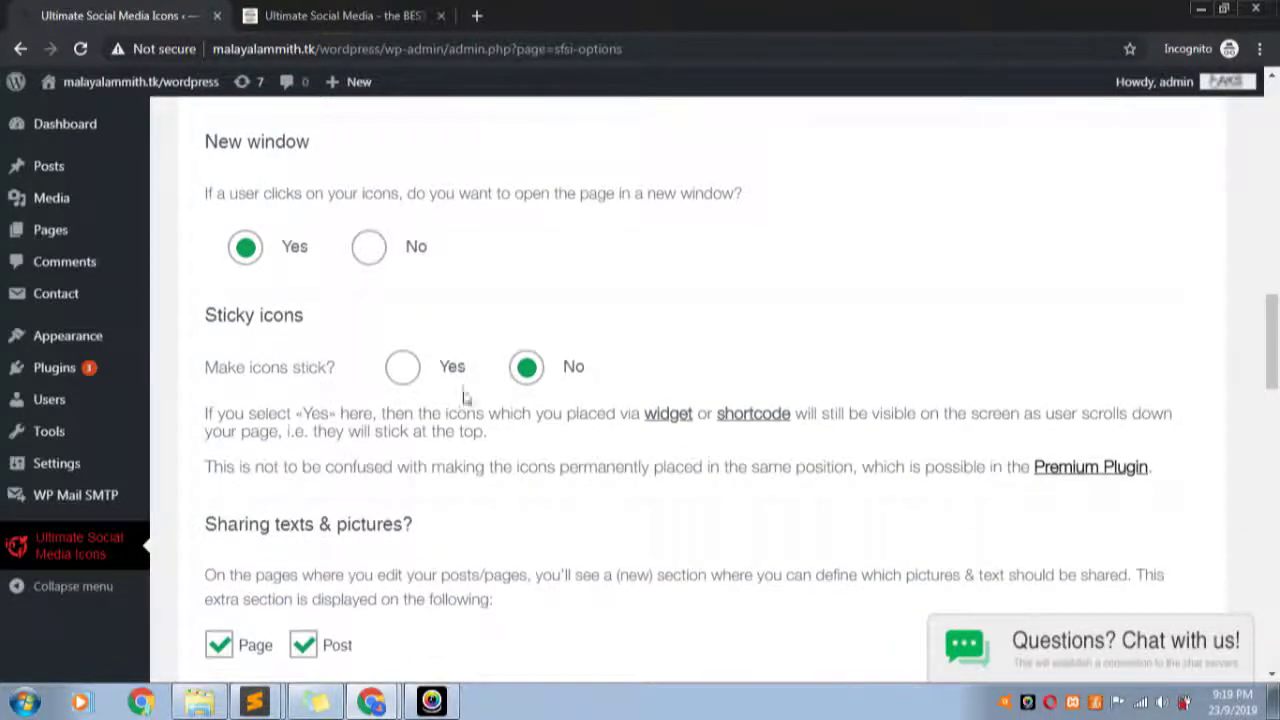
pyautogui.click(402, 368)
# - Try the Hide section for all option in the sharing texts and pictures settings and clear it again
pyautogui.scroll(-3, 810, 332)
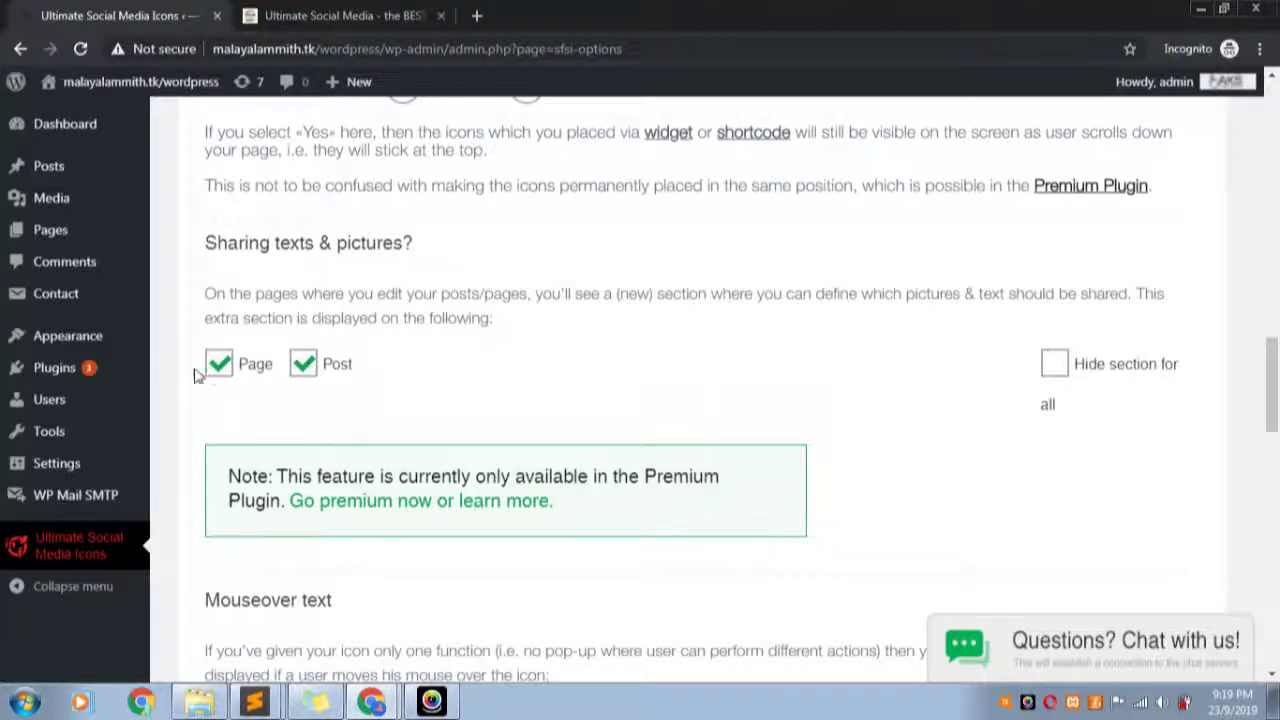
pyautogui.click(1058, 370)
pyautogui.click(1058, 368)
# - Review the icons' mouseover texts, leave error message suppression at No, and save the question 6 settings
pyautogui.scroll(-2, 252, 371)
pyautogui.scroll(-2, 348, 371)
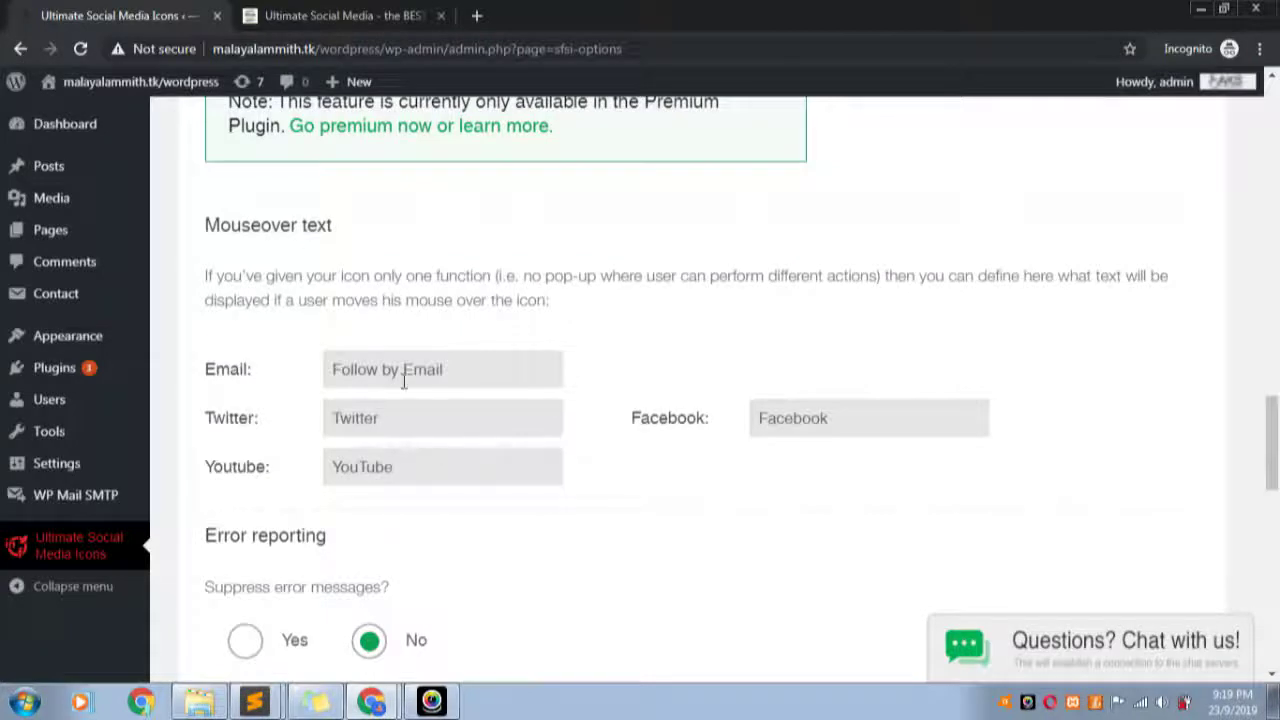
pyautogui.scroll(5, 455, 383)
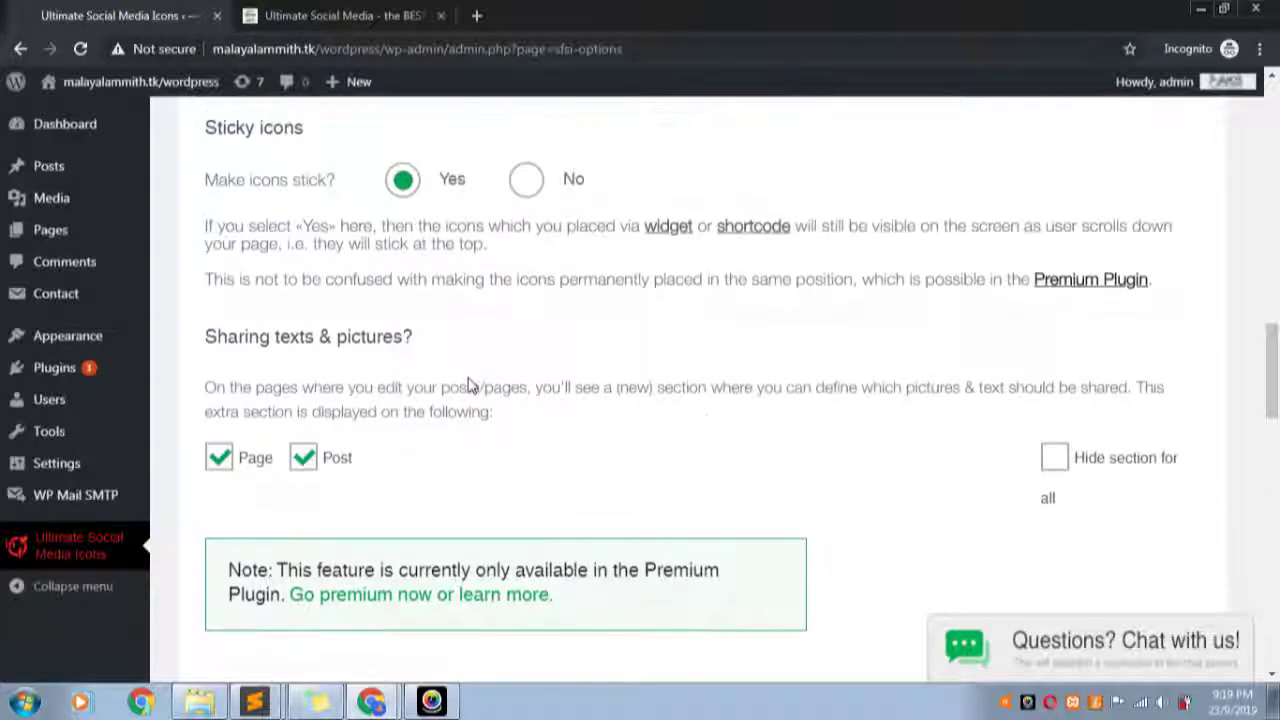
pyautogui.scroll(-10, 451, 386)
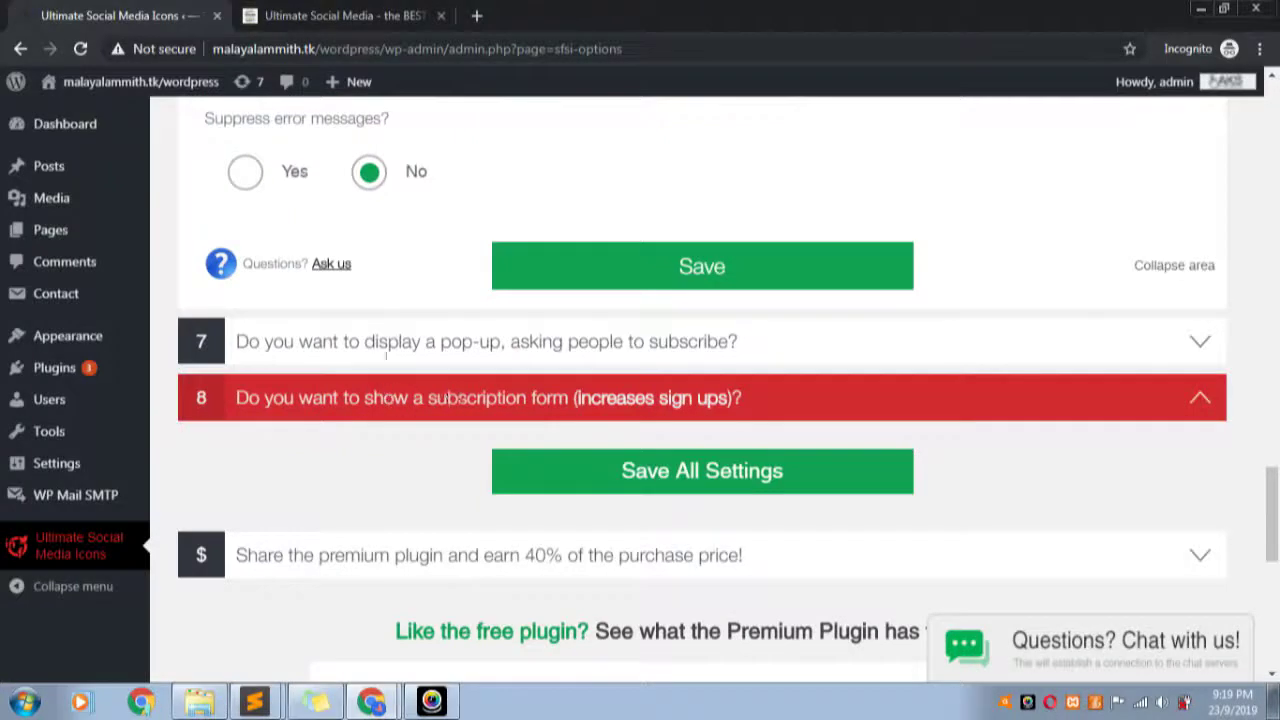
pyautogui.click(712, 270)
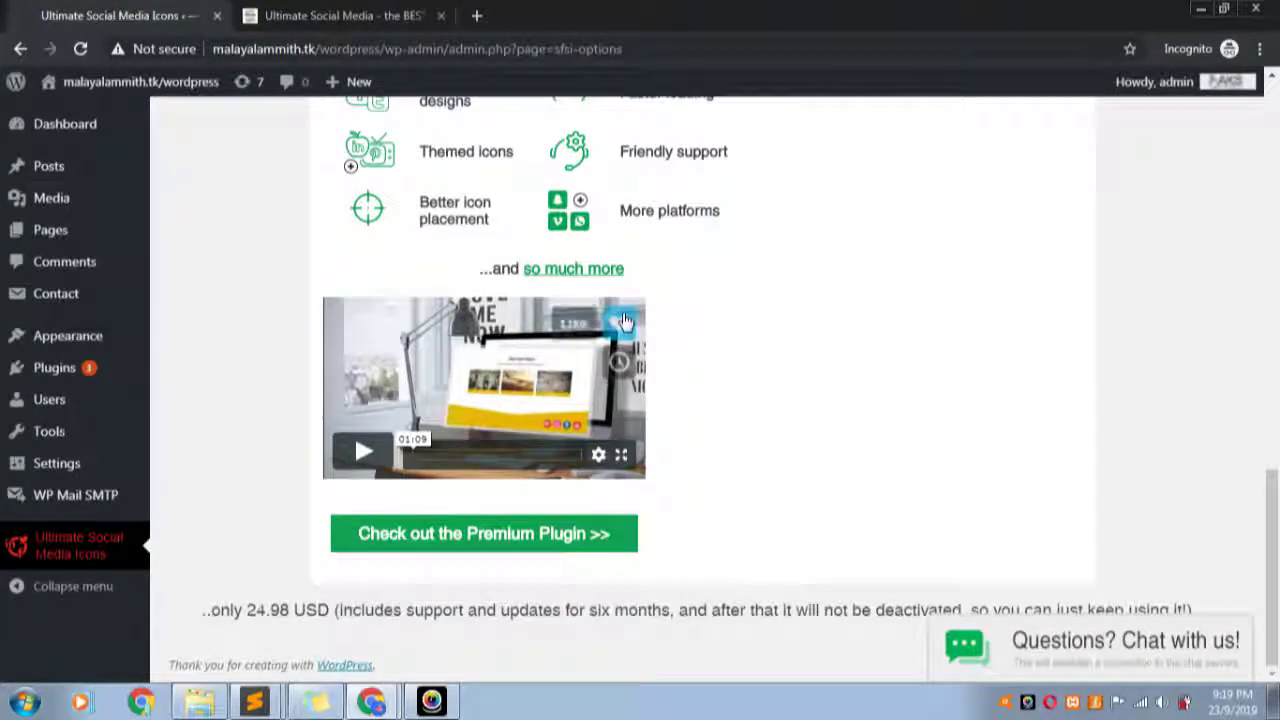
# - Open the question 7 subscribe pop-up settings and review its preview, text and box design, and display options
pyautogui.scroll(7, 609, 322)
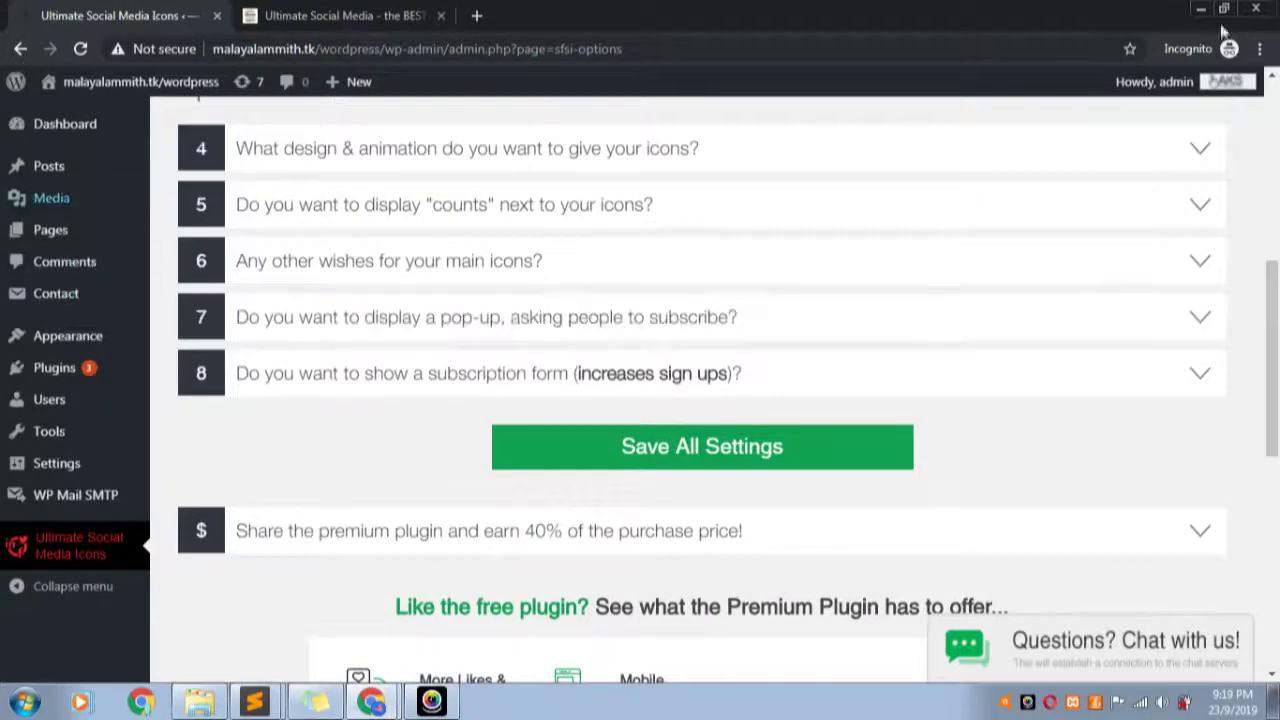
pyautogui.click(708, 320)
pyautogui.scroll(-3, 823, 366)
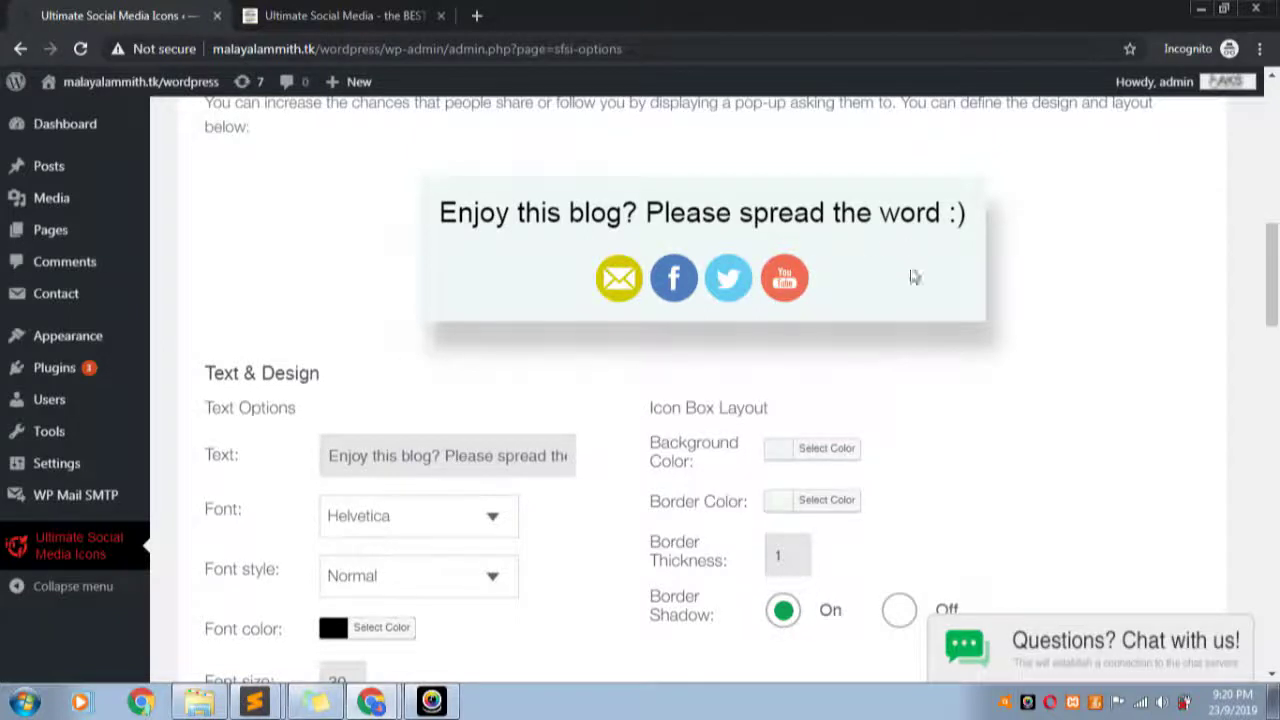
pyautogui.scroll(3, 913, 263)
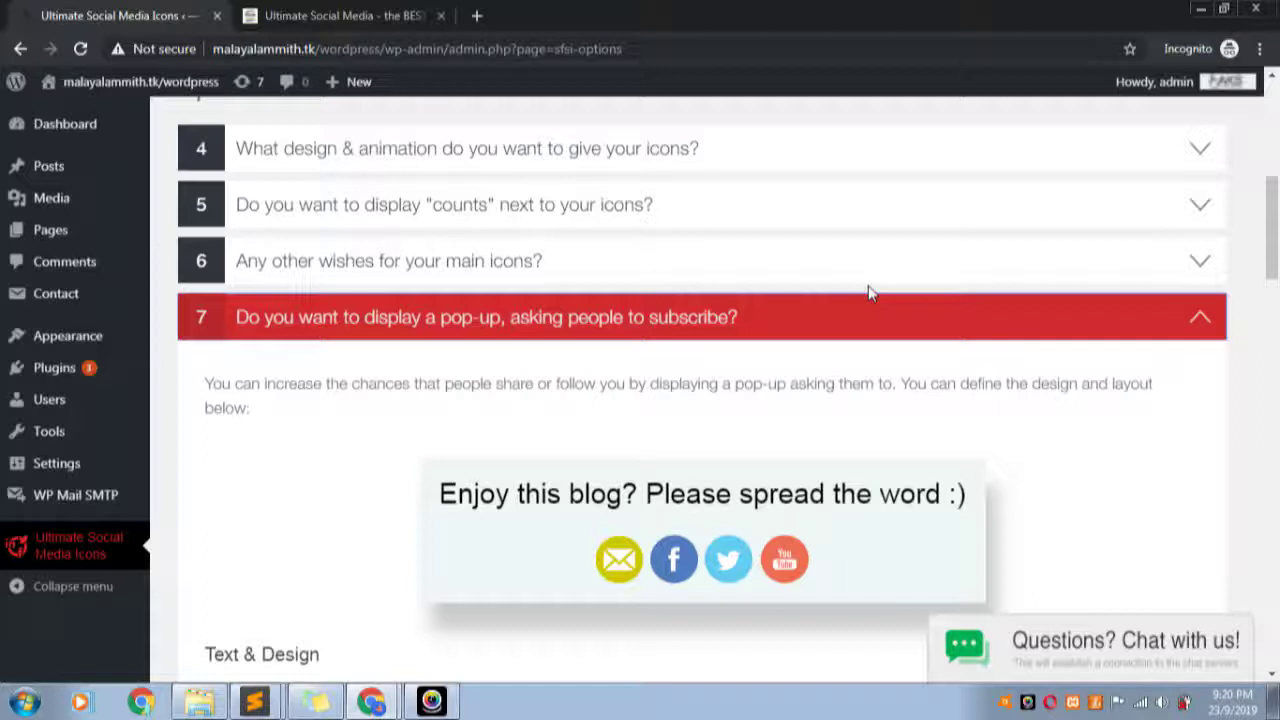
pyautogui.scroll(-2, 480, 465)
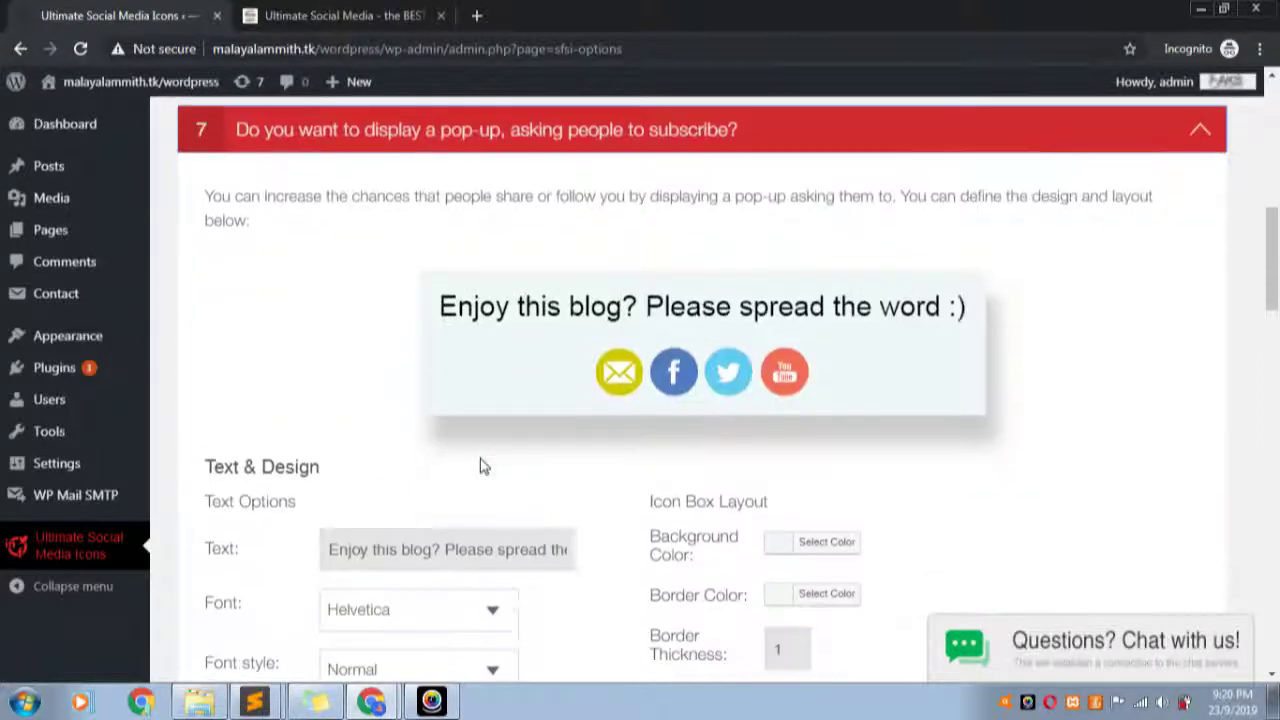
pyautogui.scroll(-2, 486, 466)
pyautogui.scroll(-2, 510, 474)
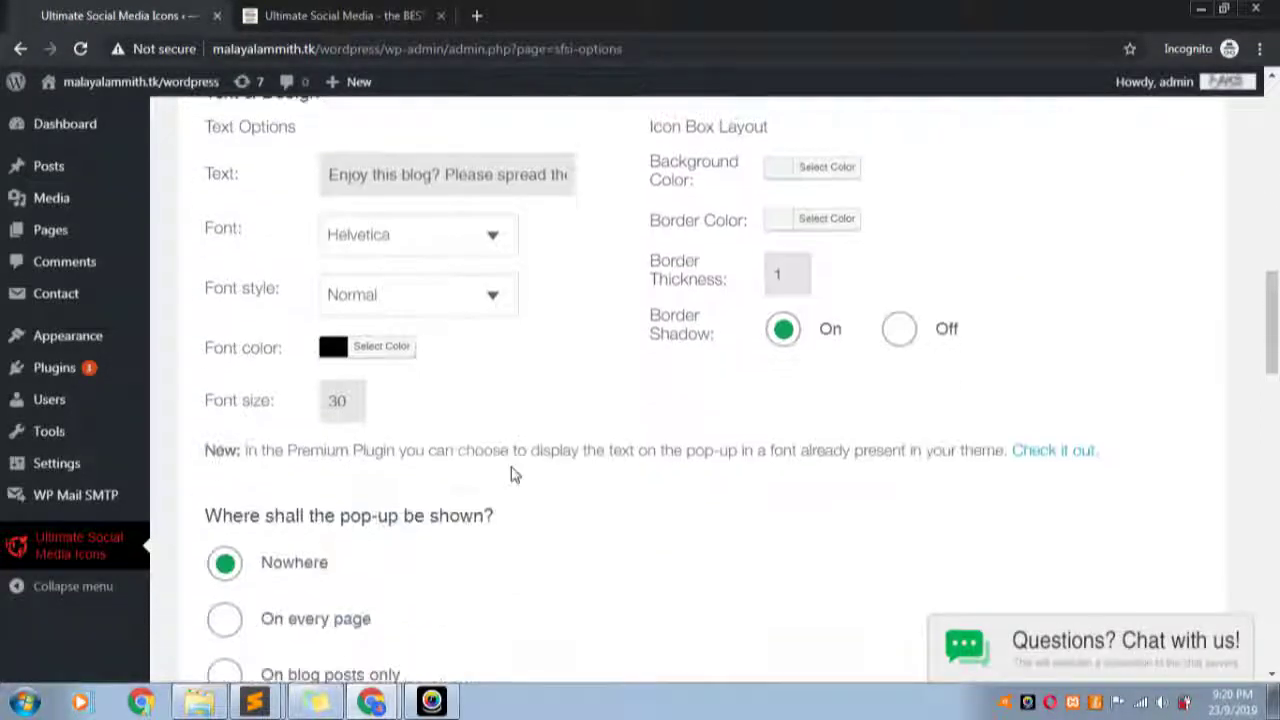
pyautogui.scroll(-3, 512, 472)
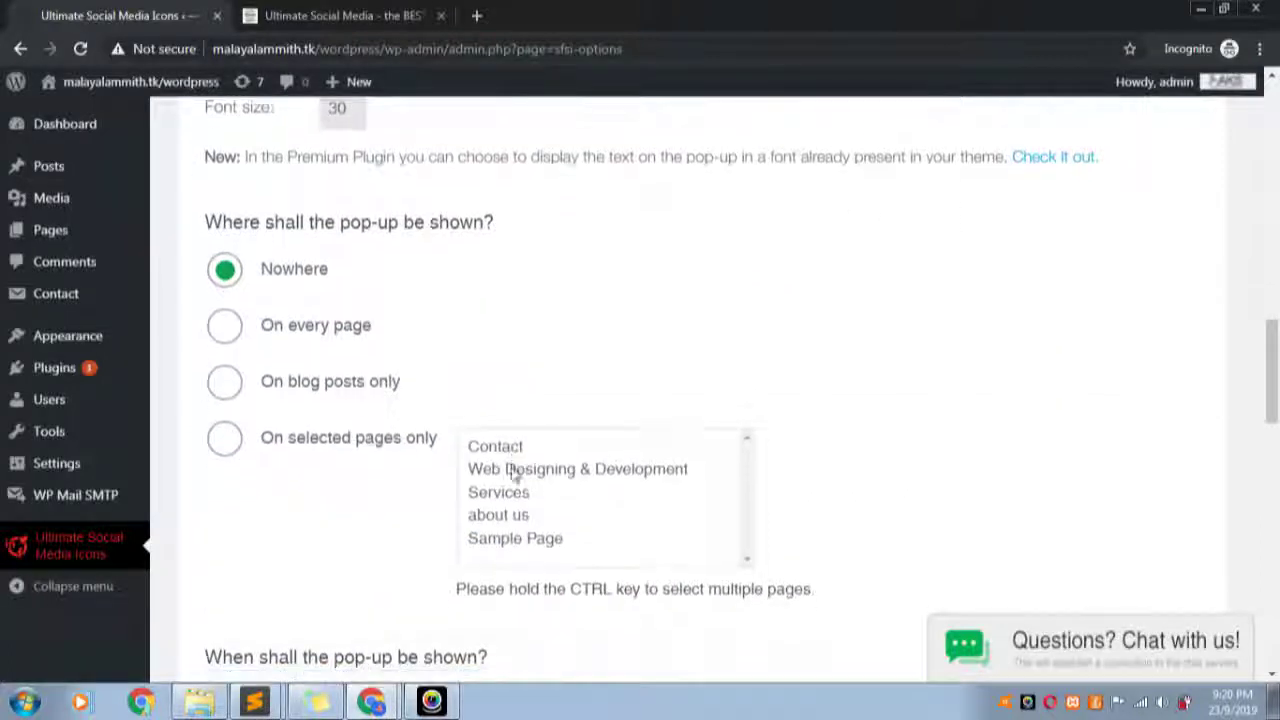
pyautogui.scroll(-6, 512, 470)
pyautogui.scroll(-1, 705, 334)
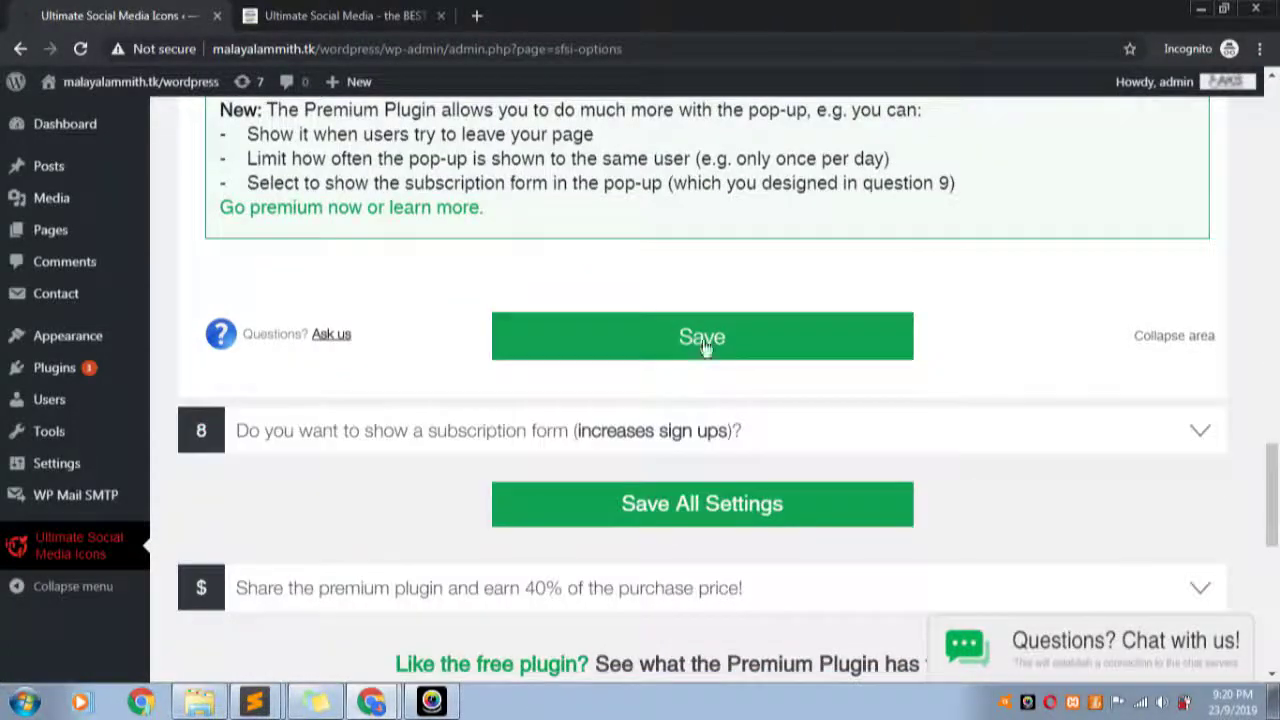
# - Open the question 8 subscription form settings and look through the form preview, placement methods, HTML code and design options
pyautogui.click(290, 450)
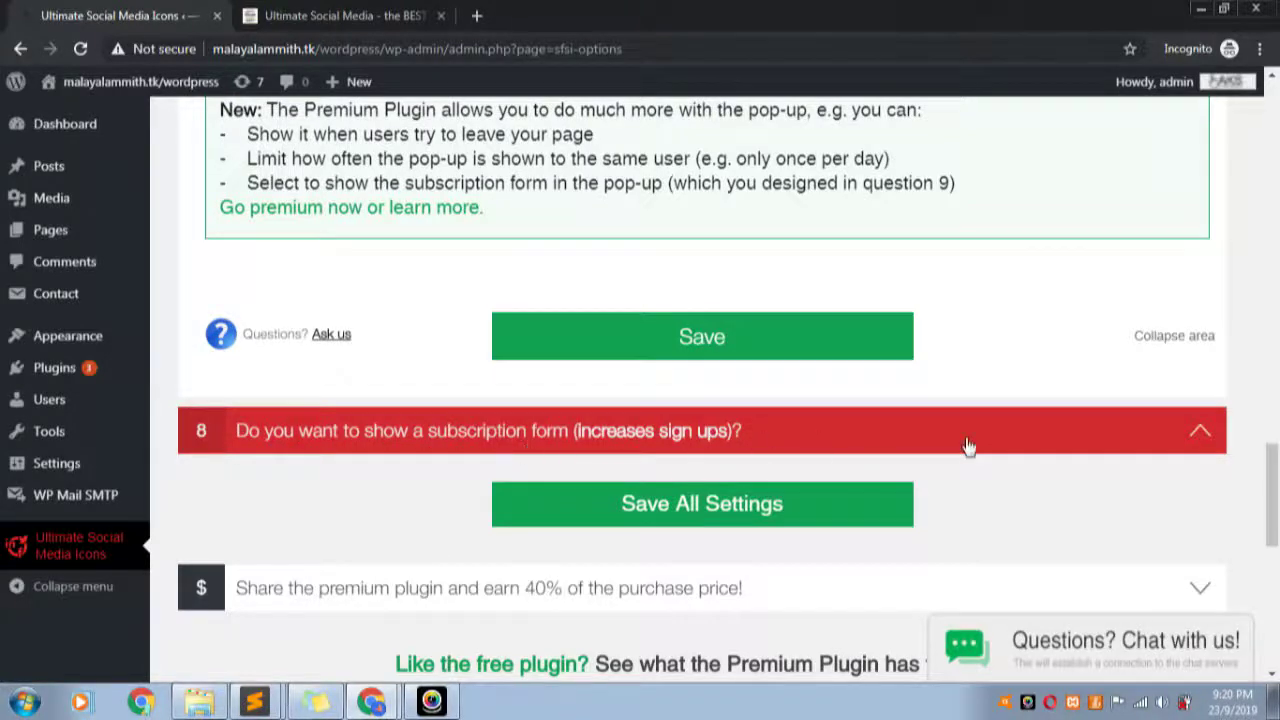
pyautogui.click(1210, 428)
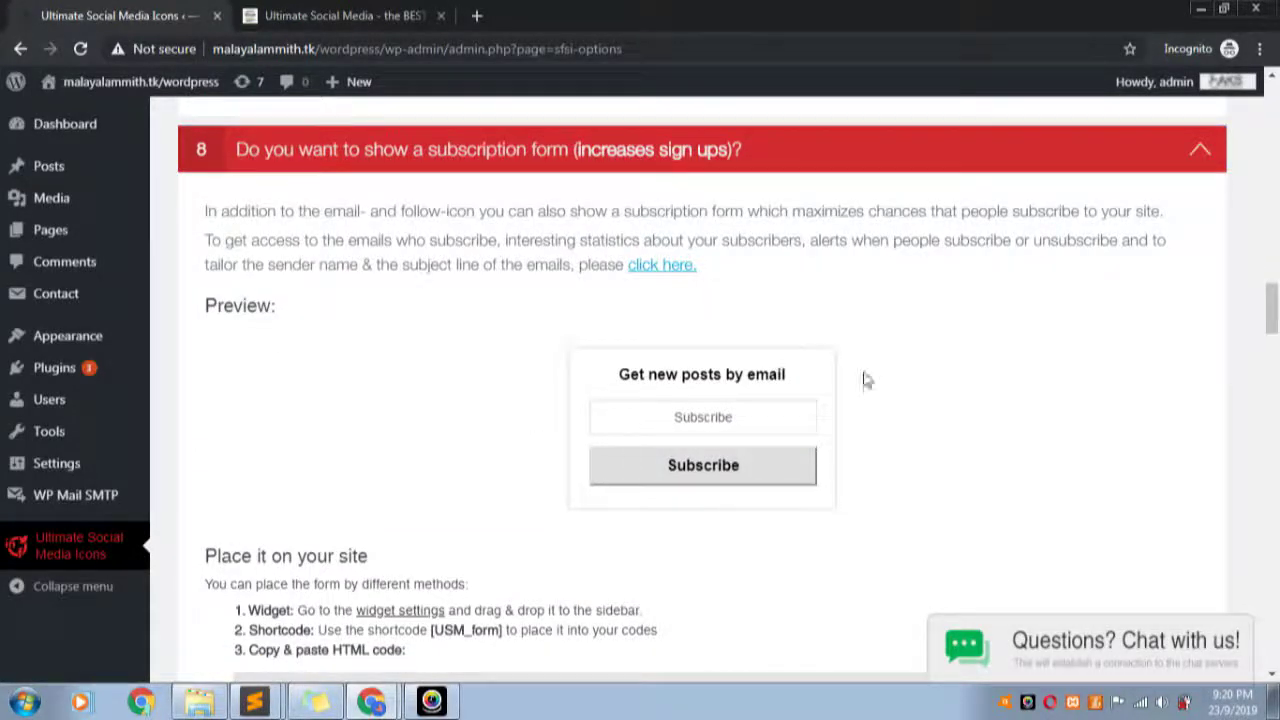
pyautogui.scroll(-10, 590, 425)
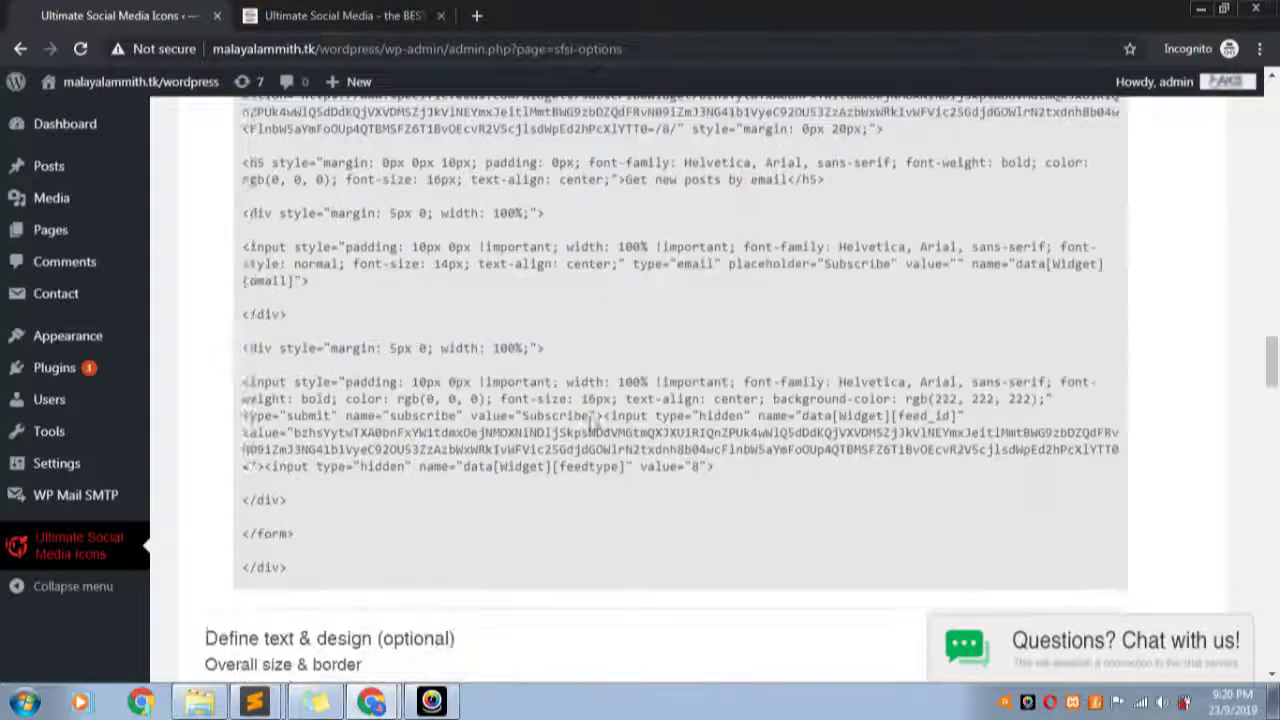
pyautogui.scroll(-7, 465, 394)
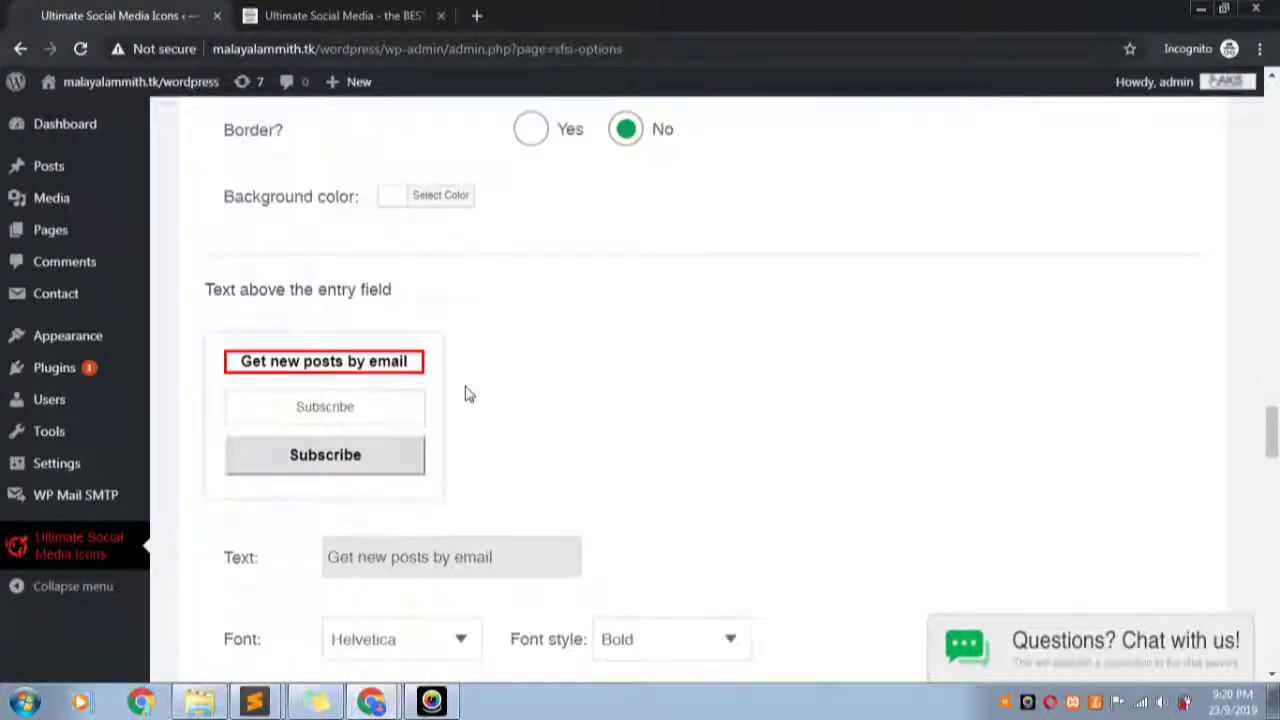
pyautogui.scroll(-6, 465, 394)
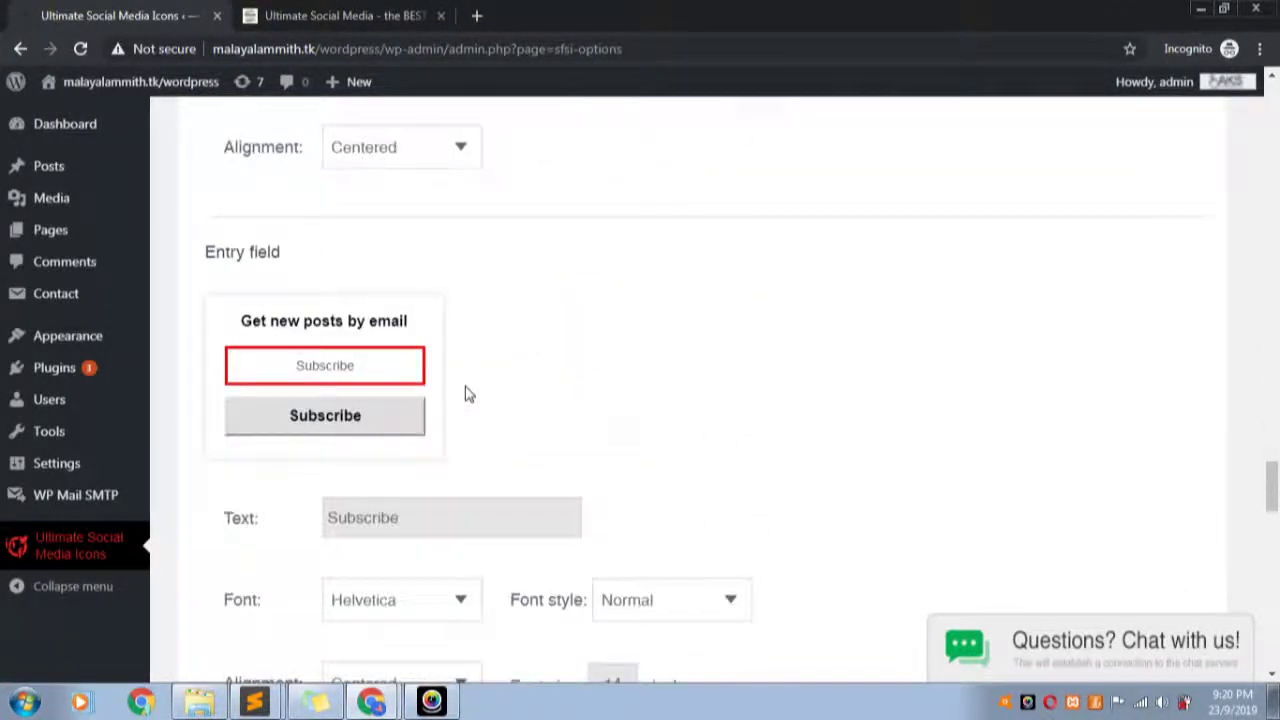
pyautogui.scroll(-7, 465, 394)
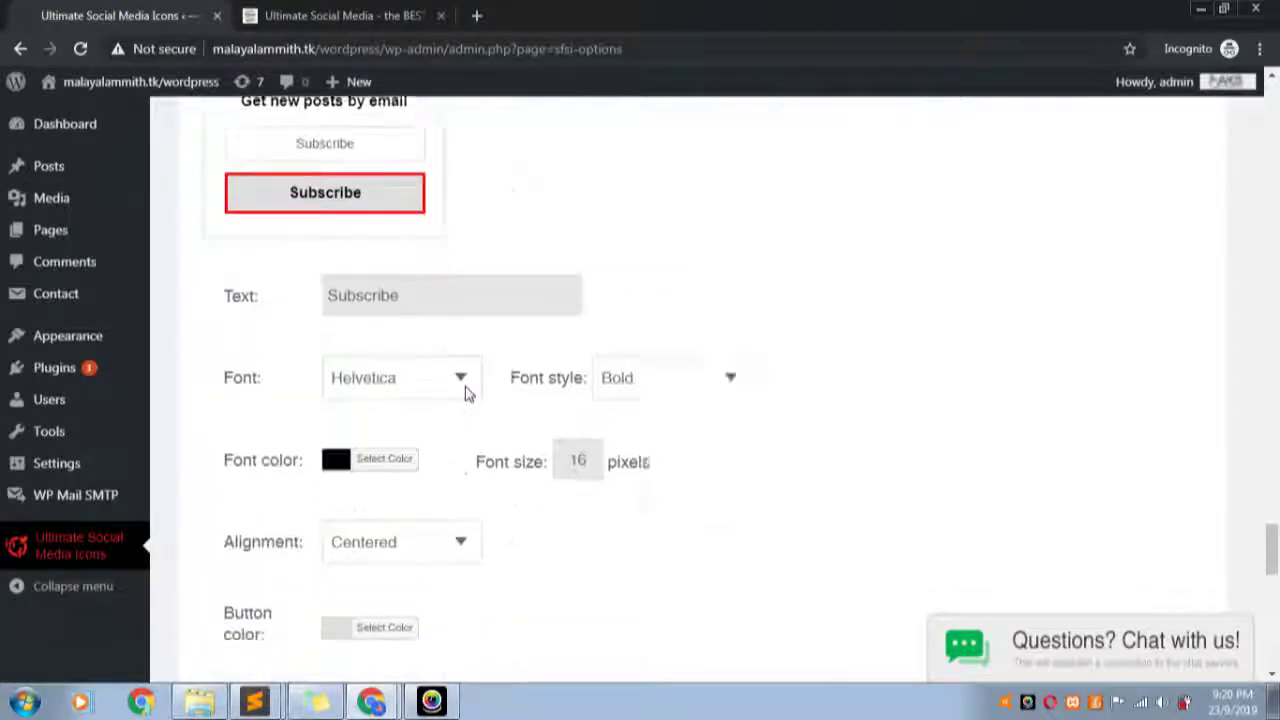
pyautogui.scroll(-2, 465, 394)
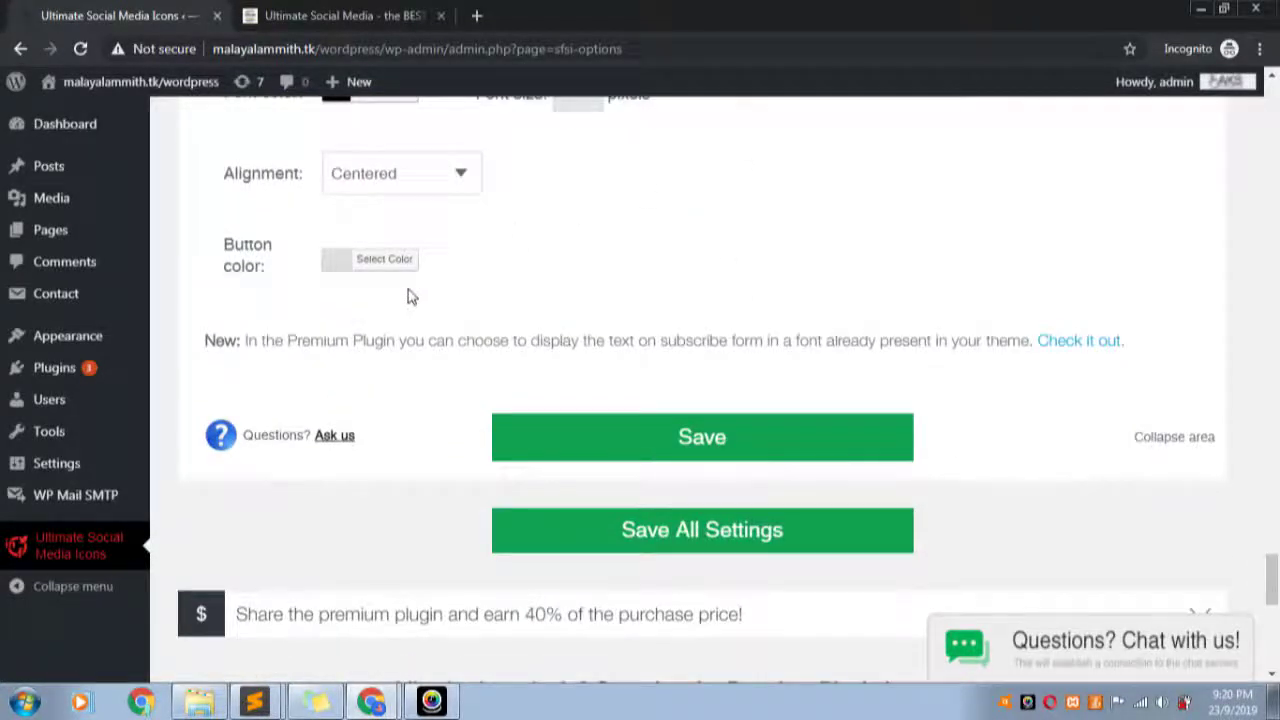
pyautogui.scroll(6, 894, 451)
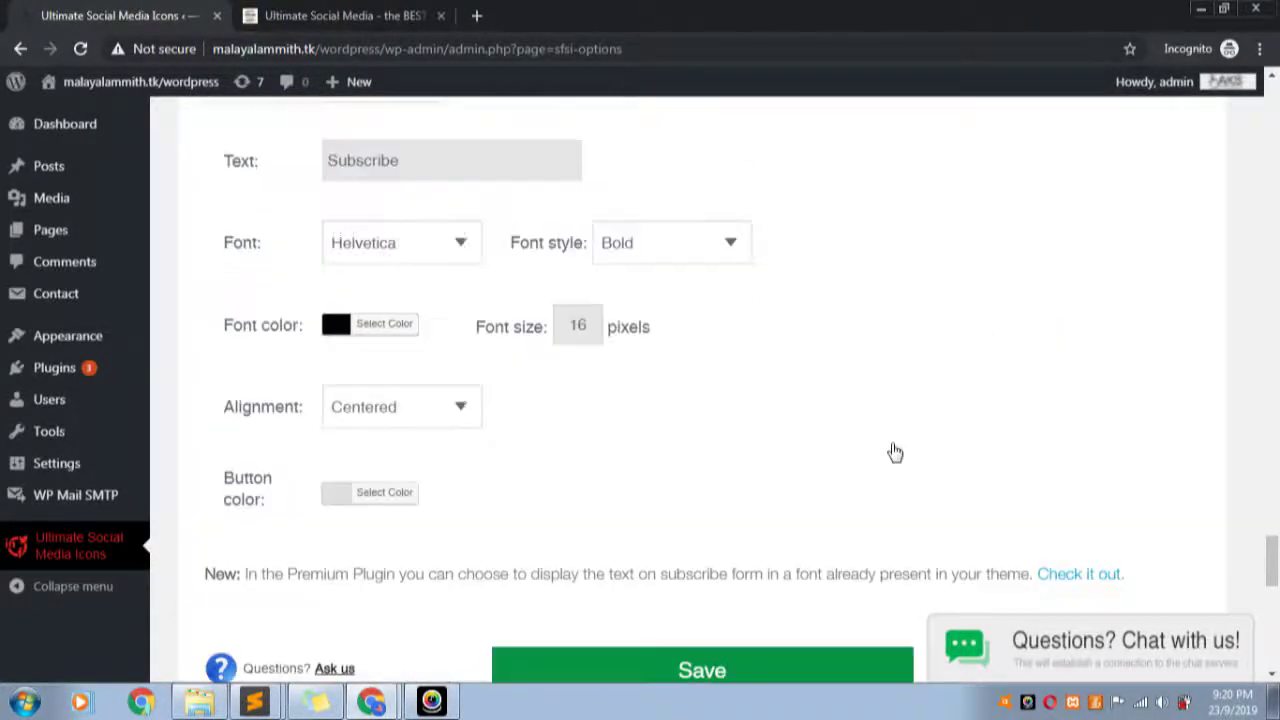
pyautogui.scroll(8, 836, 444)
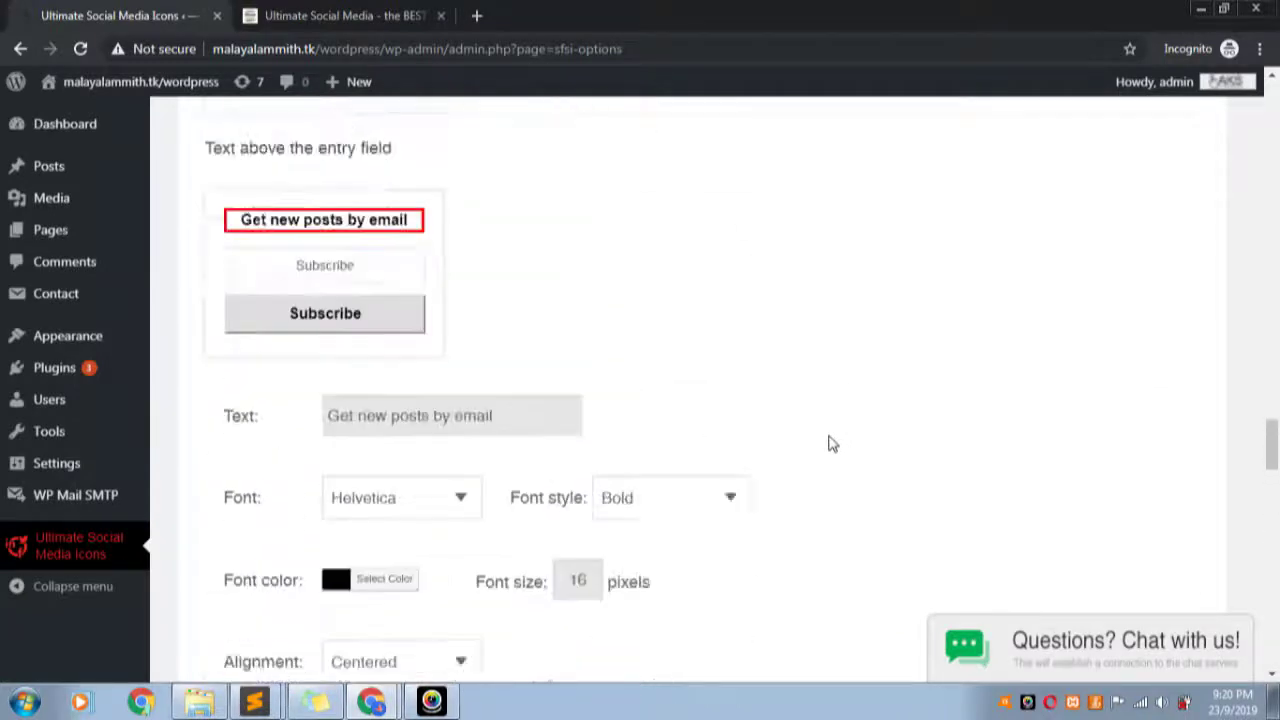
pyautogui.scroll(12, 830, 443)
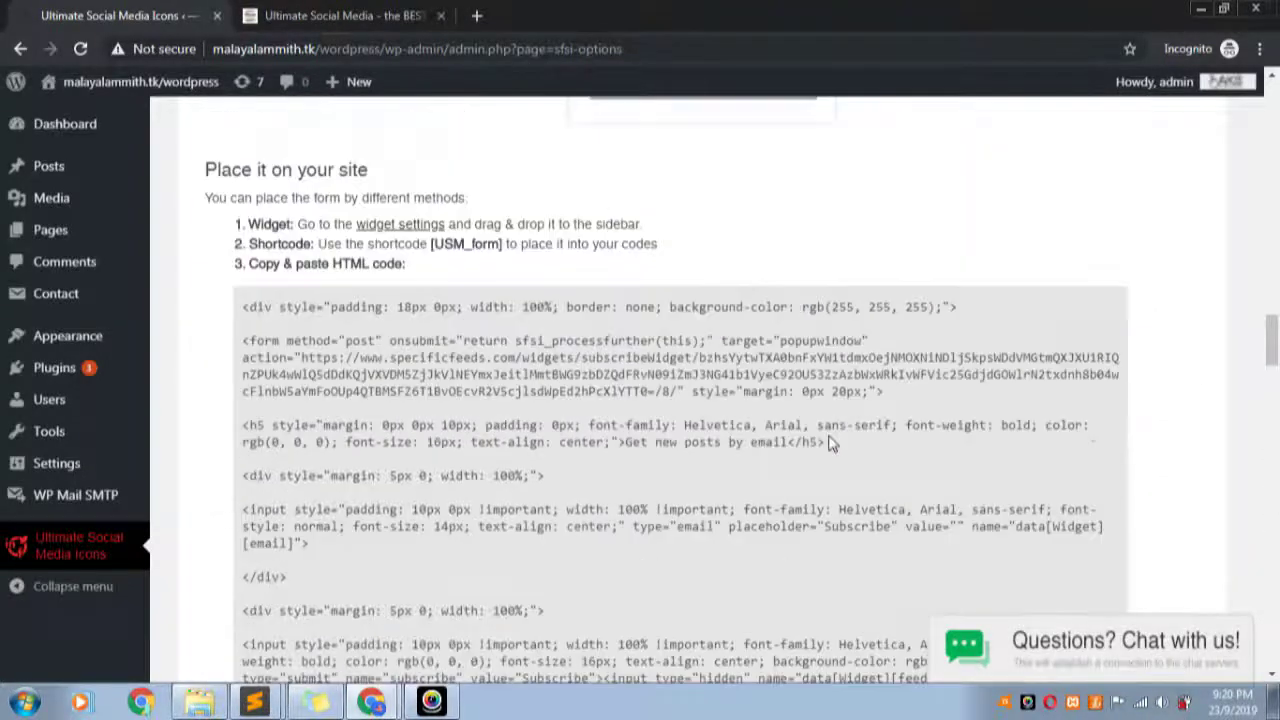
pyautogui.scroll(-2, 1106, 580)
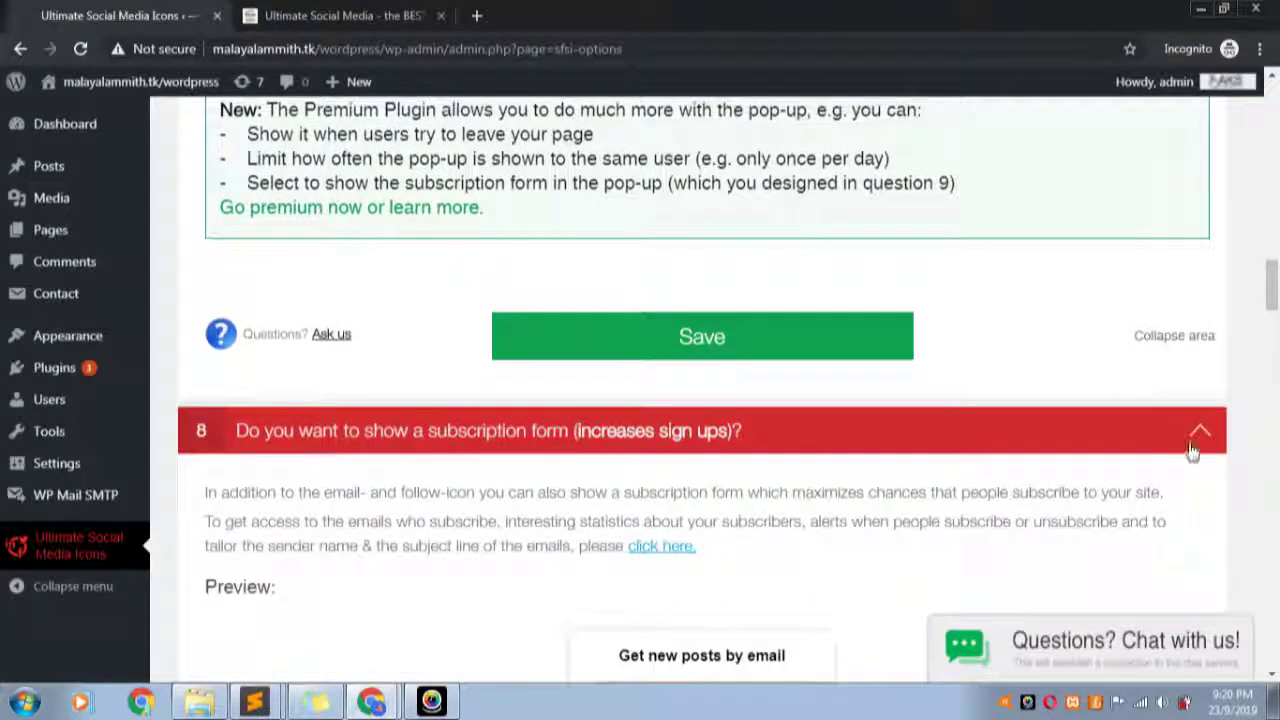
# - Collapse and reopen question 8, and examine the form's size, border, background, heading text, entry field and Subscribe button options
pyautogui.click(1197, 445)
pyautogui.click(1168, 440)
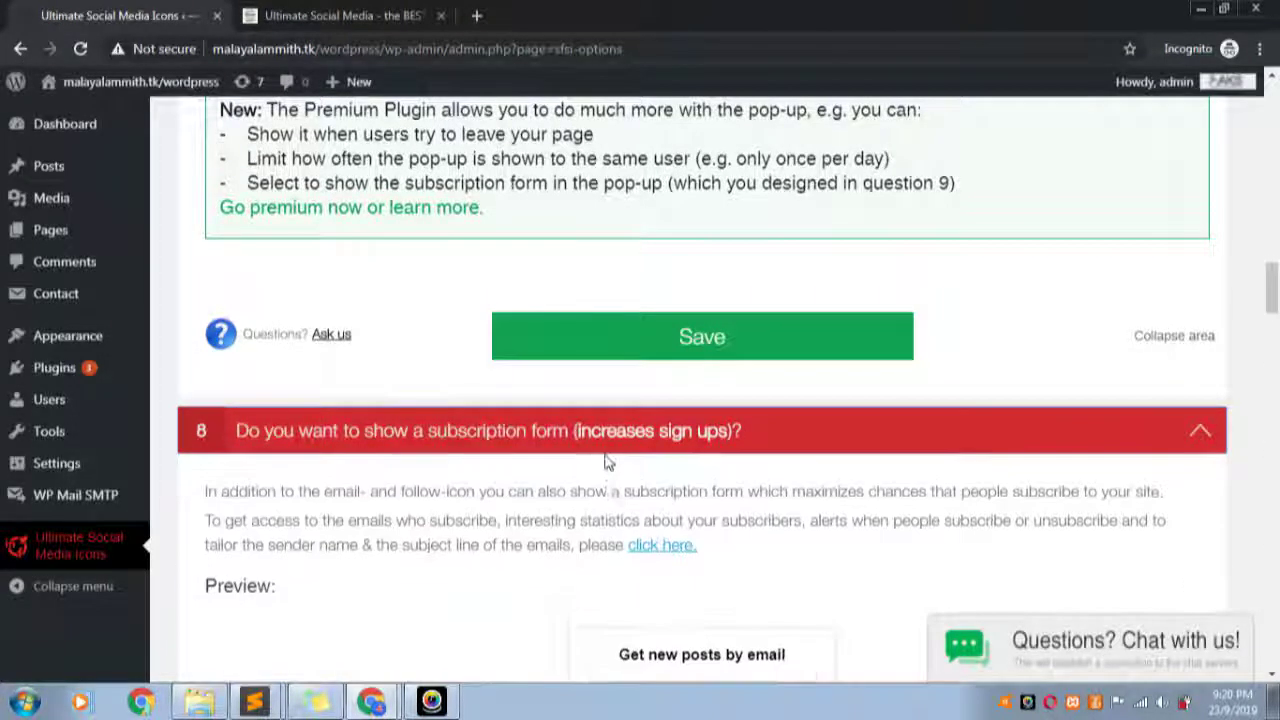
pyautogui.scroll(-3, 604, 461)
pyautogui.scroll(-8, 604, 461)
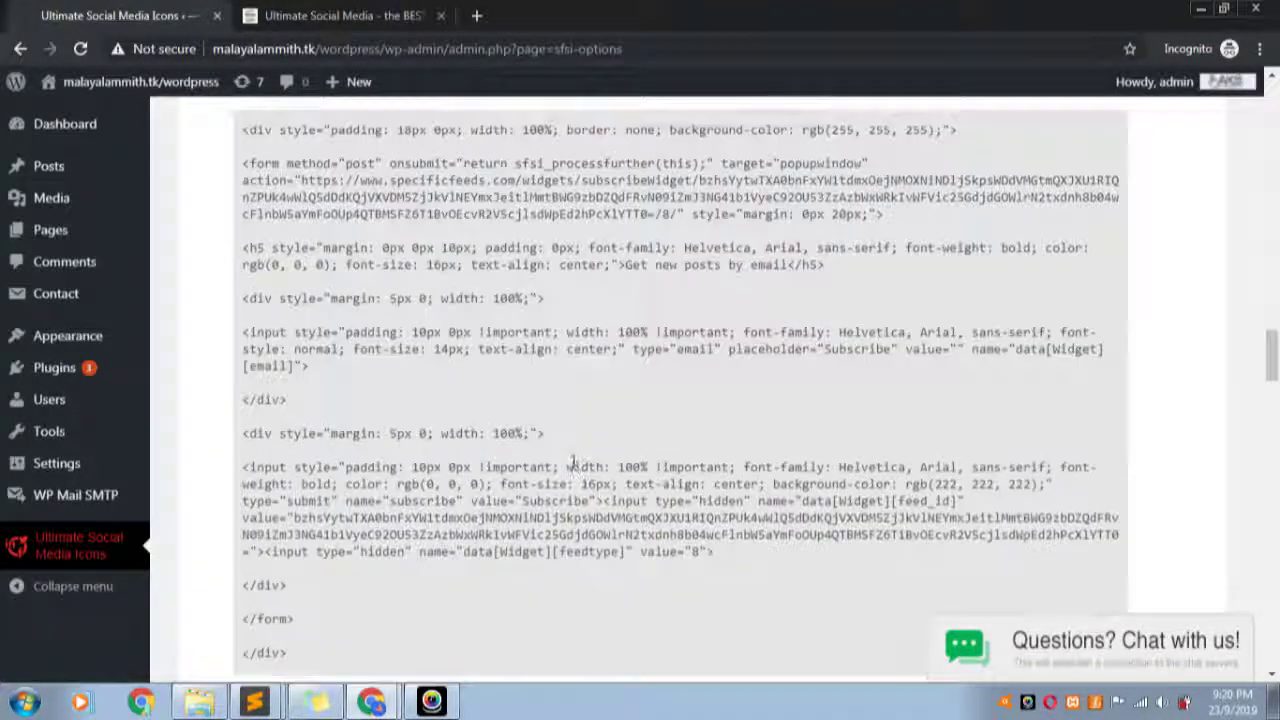
pyautogui.scroll(-2, 575, 470)
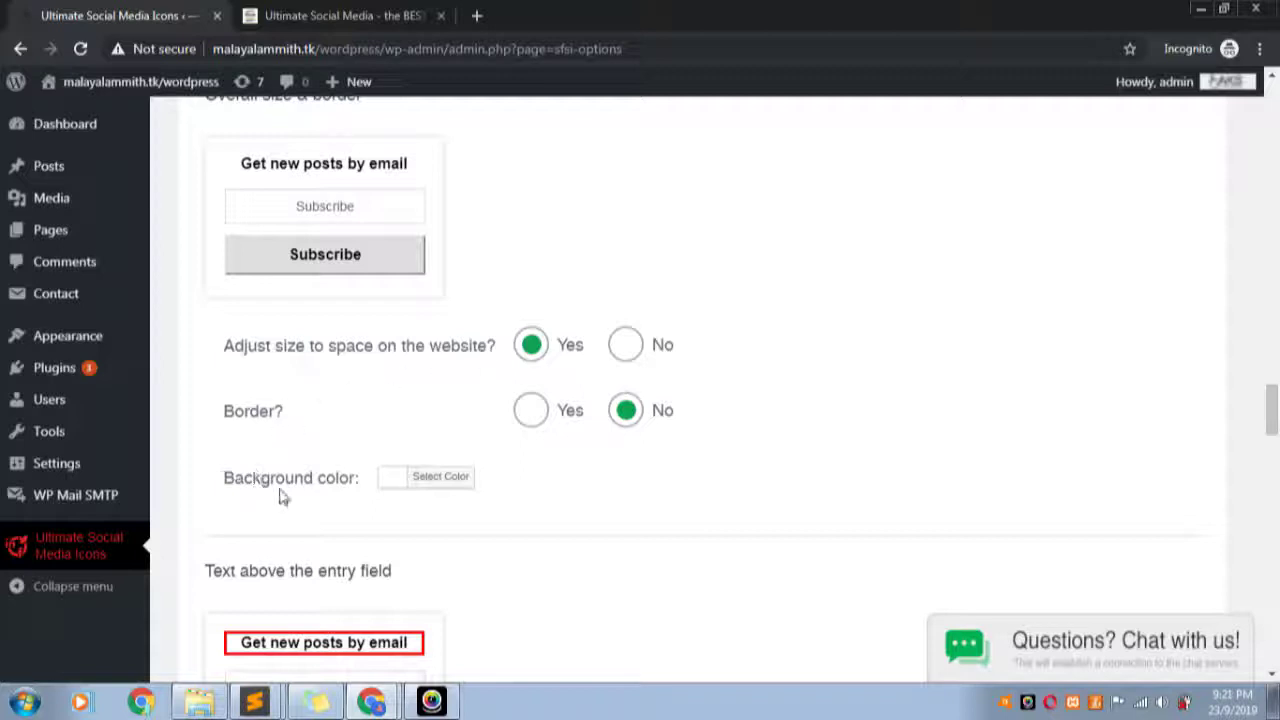
pyautogui.scroll(-3, 340, 485)
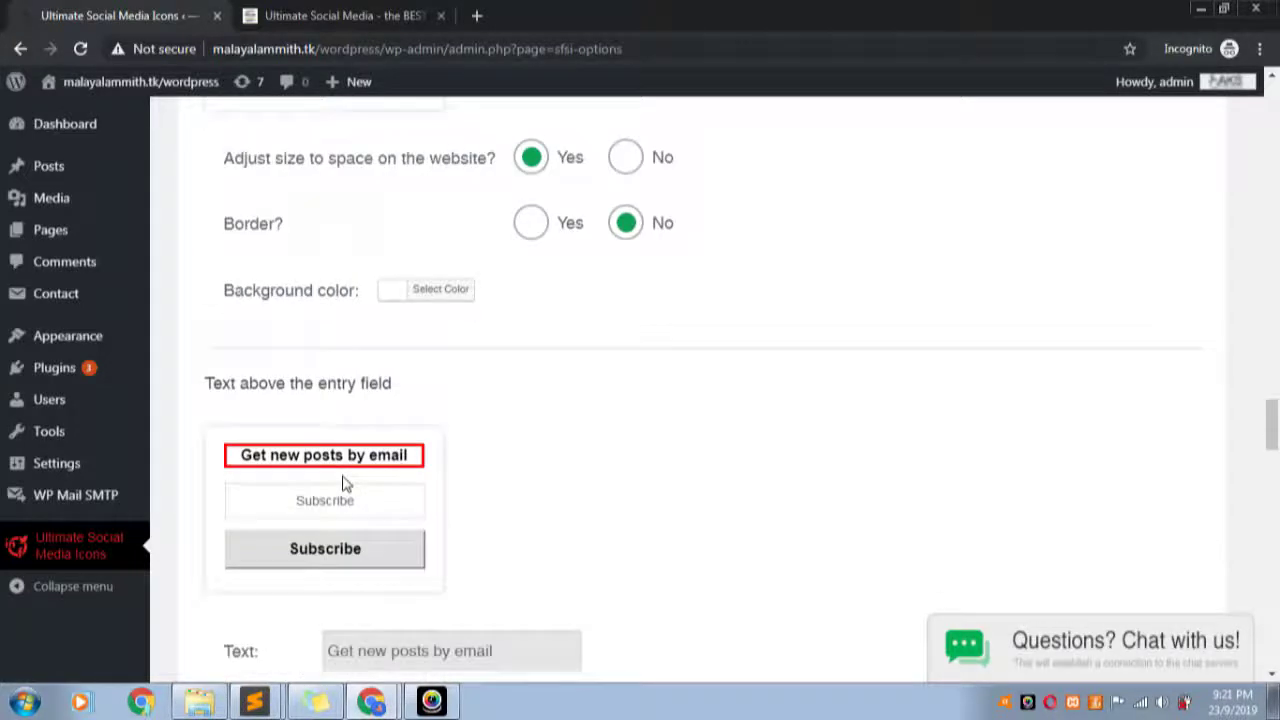
pyautogui.scroll(-3, 391, 412)
pyautogui.scroll(3, 393, 415)
pyautogui.scroll(-1, 708, 500)
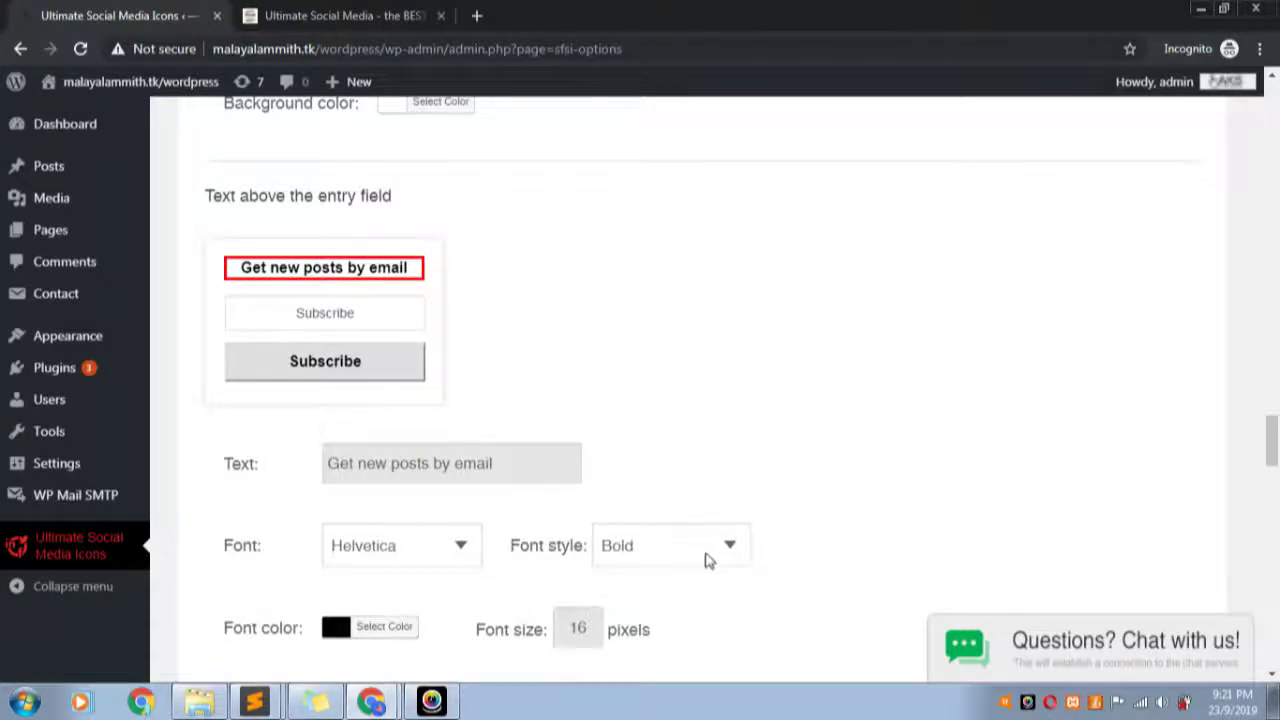
pyautogui.scroll(-5, 606, 549)
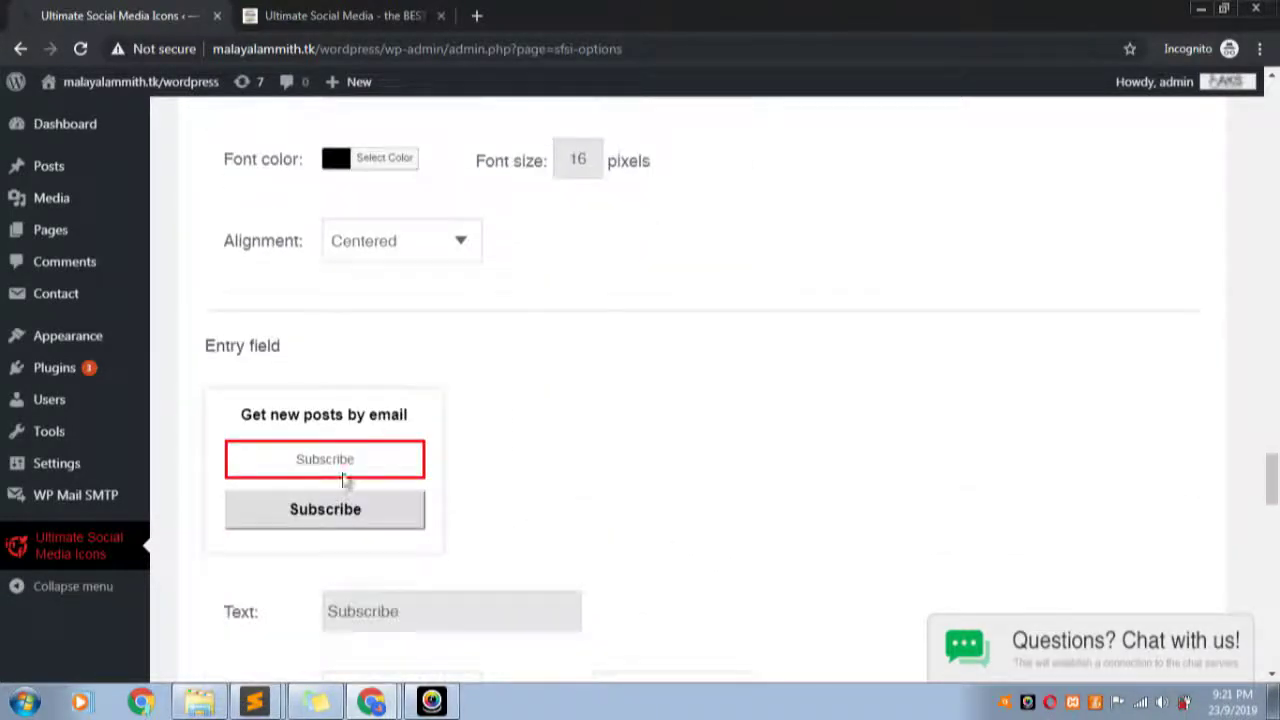
pyautogui.scroll(-5, 470, 594)
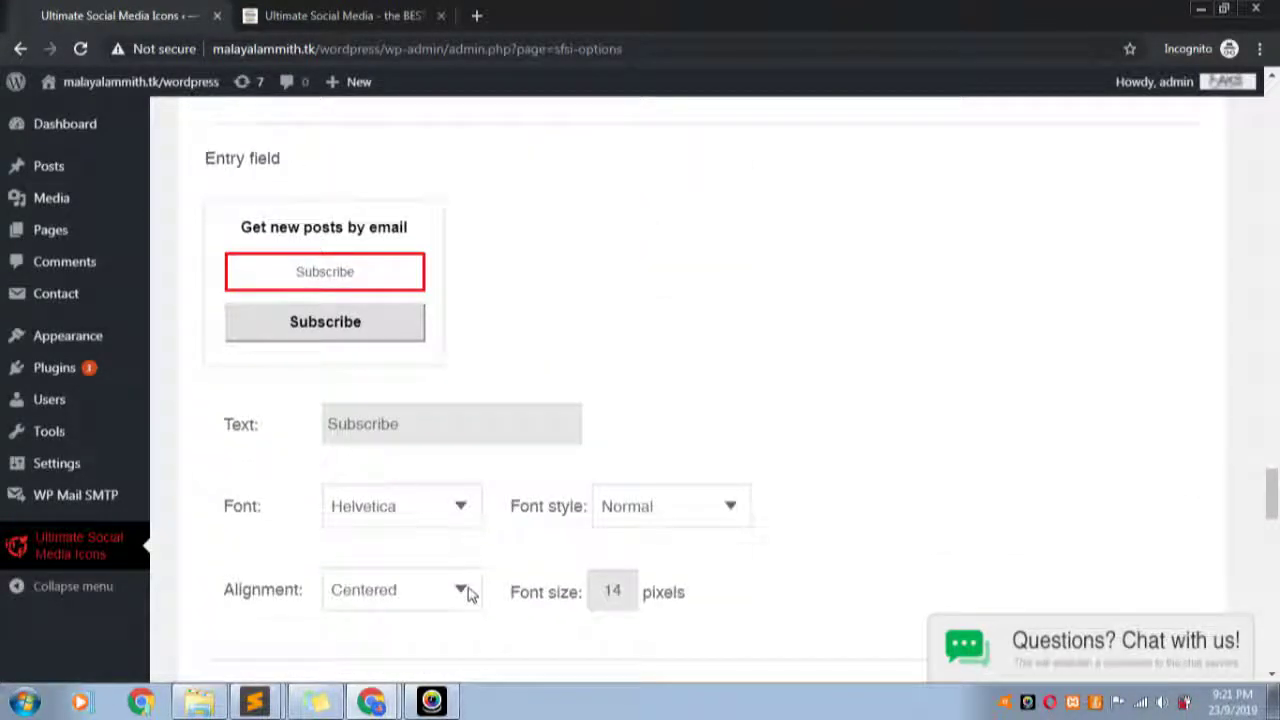
pyautogui.scroll(-5, 470, 592)
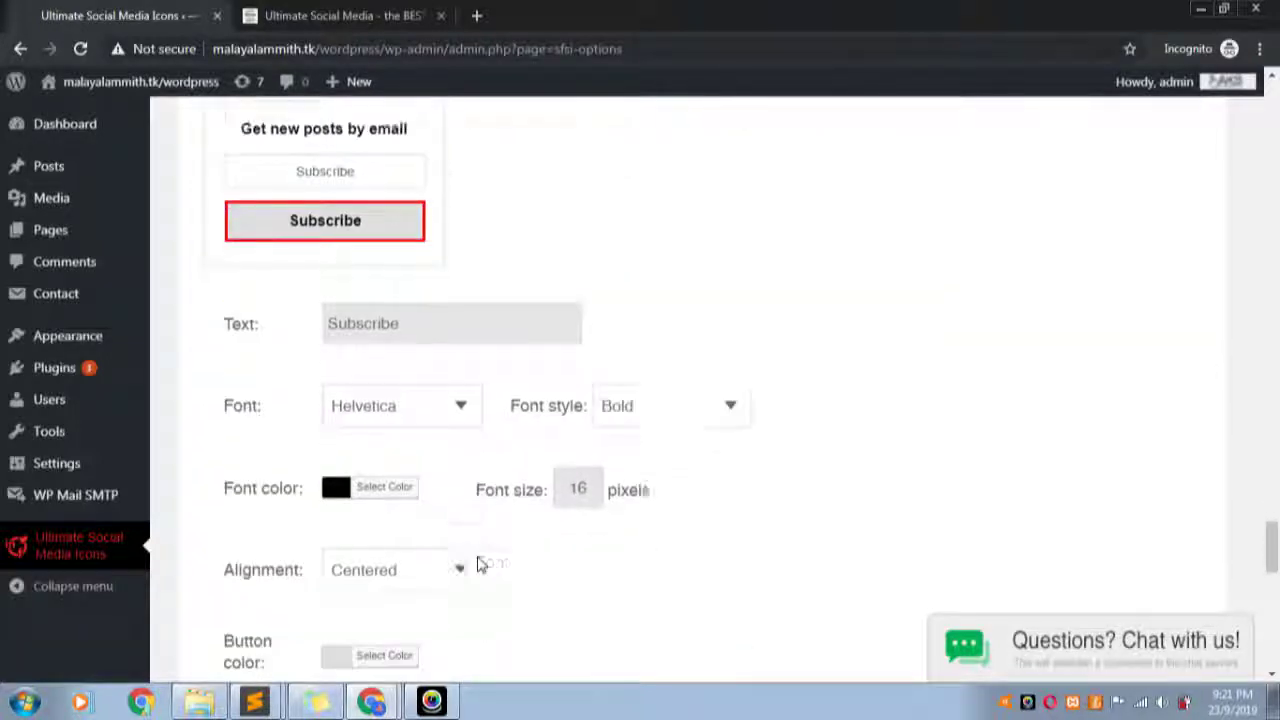
pyautogui.scroll(-3, 480, 545)
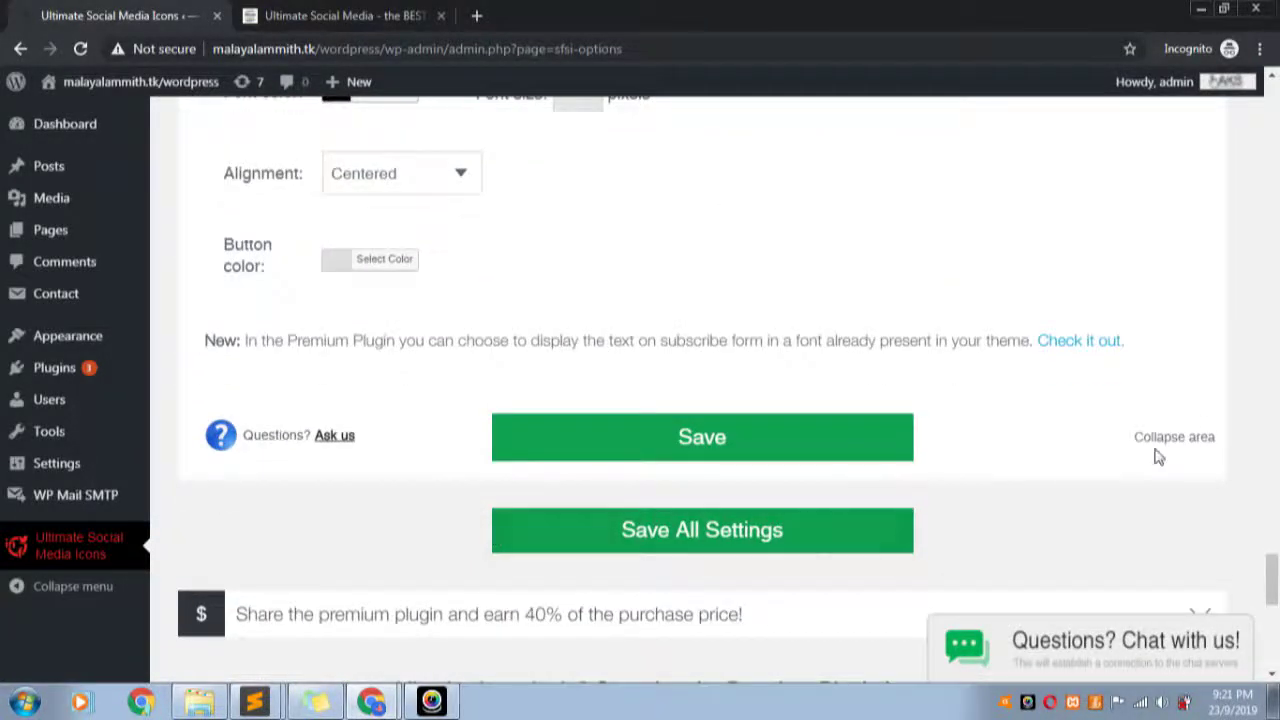
# - Collapse the question 8 subscription form section and save all plugin settings
pyautogui.scroll(6, 1229, 427)
pyautogui.scroll(15, 1229, 427)
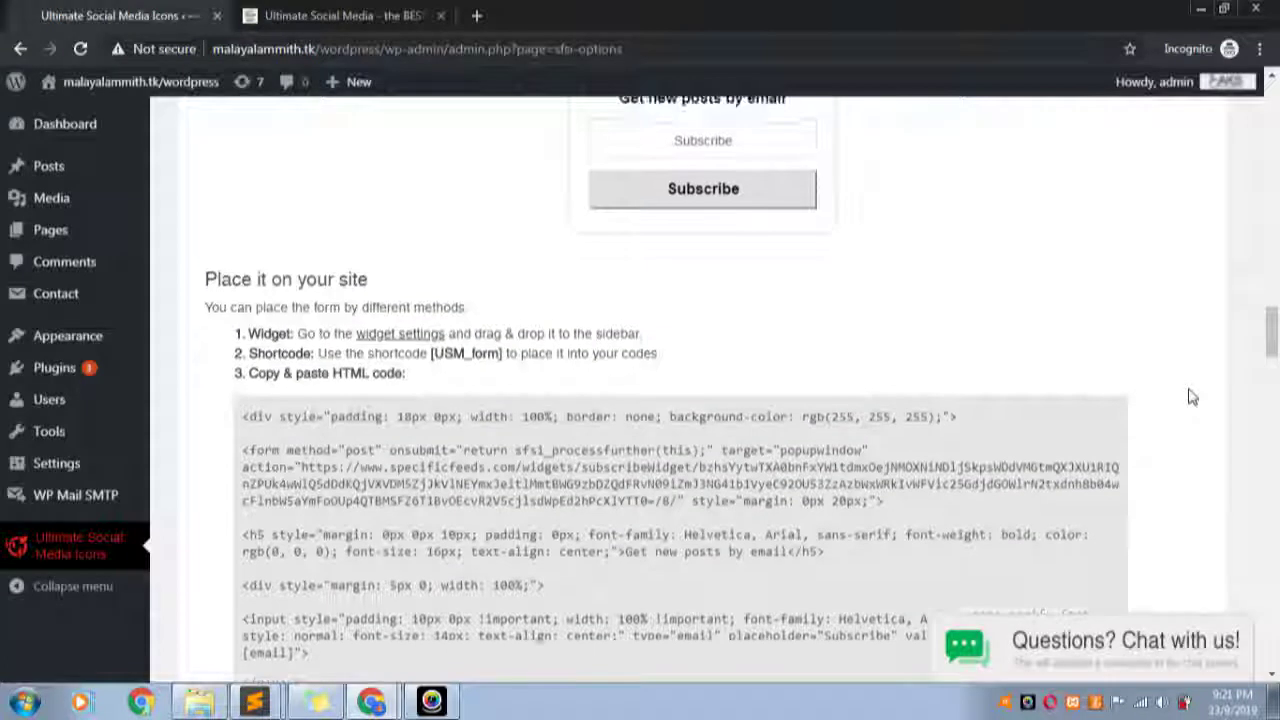
pyautogui.scroll(5, 1191, 397)
pyautogui.click(1200, 356)
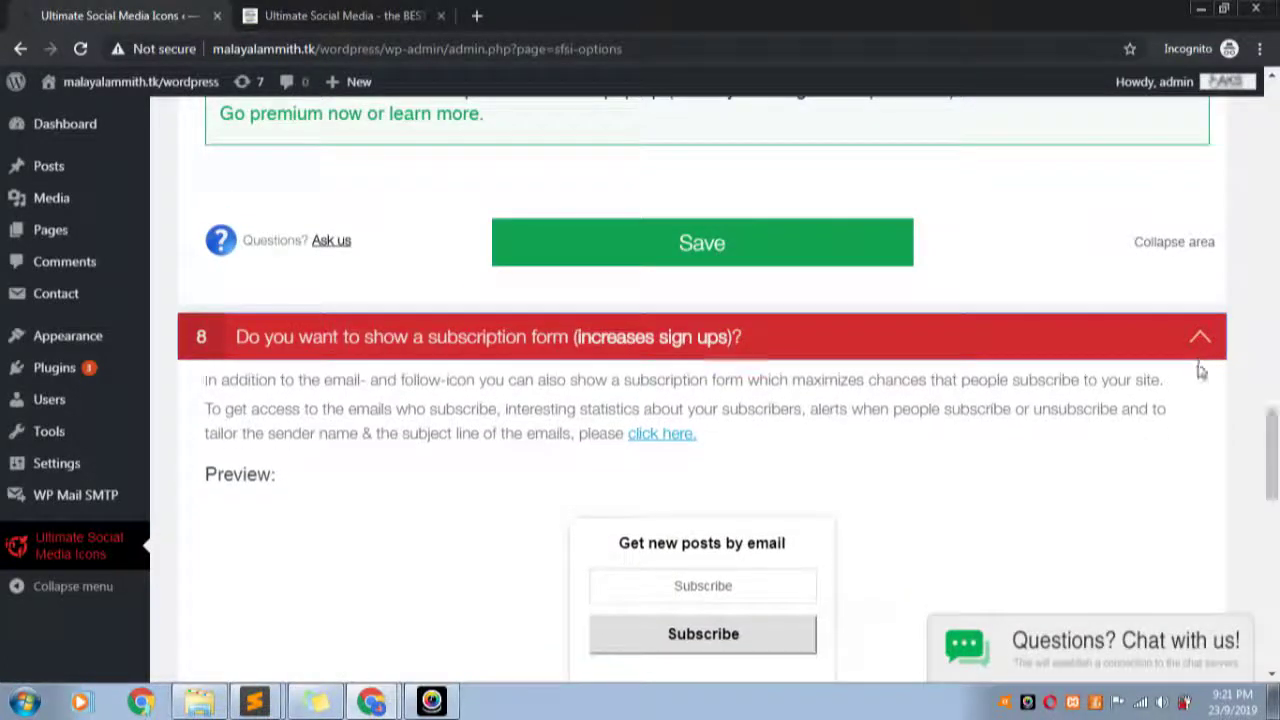
pyautogui.scroll(-3, 1204, 382)
pyautogui.scroll(1, 714, 210)
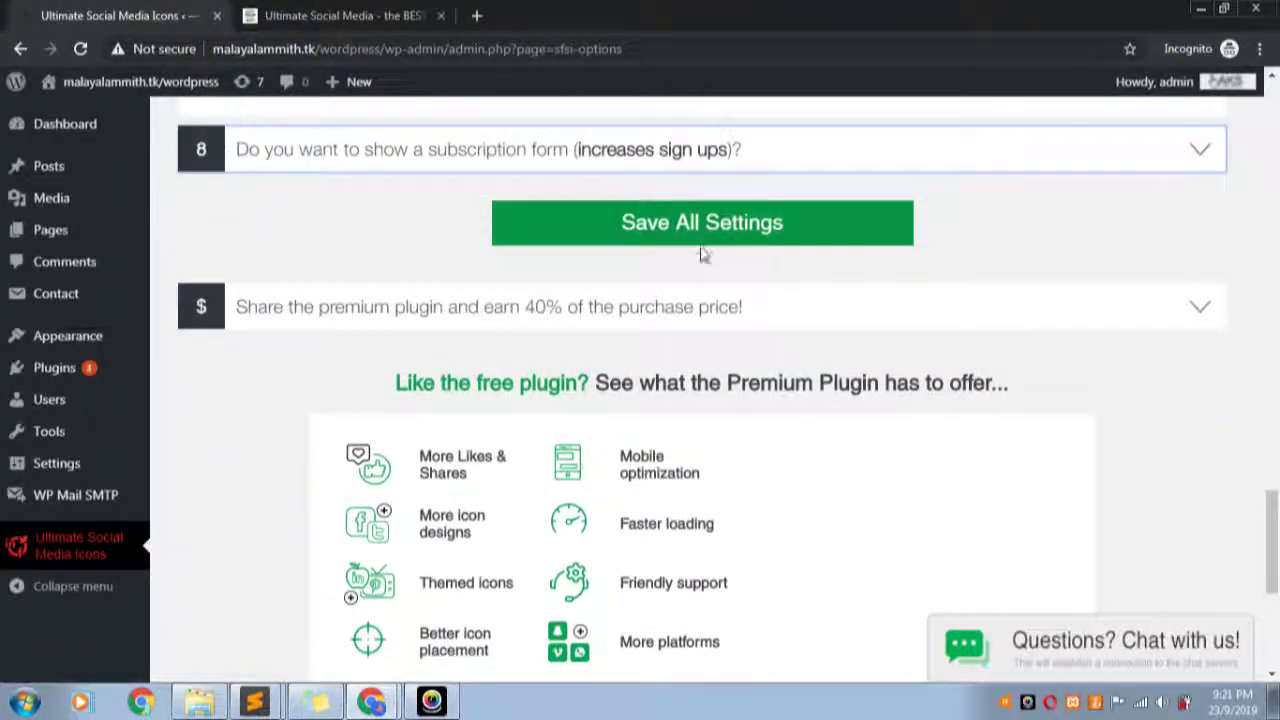
pyautogui.click(715, 234)
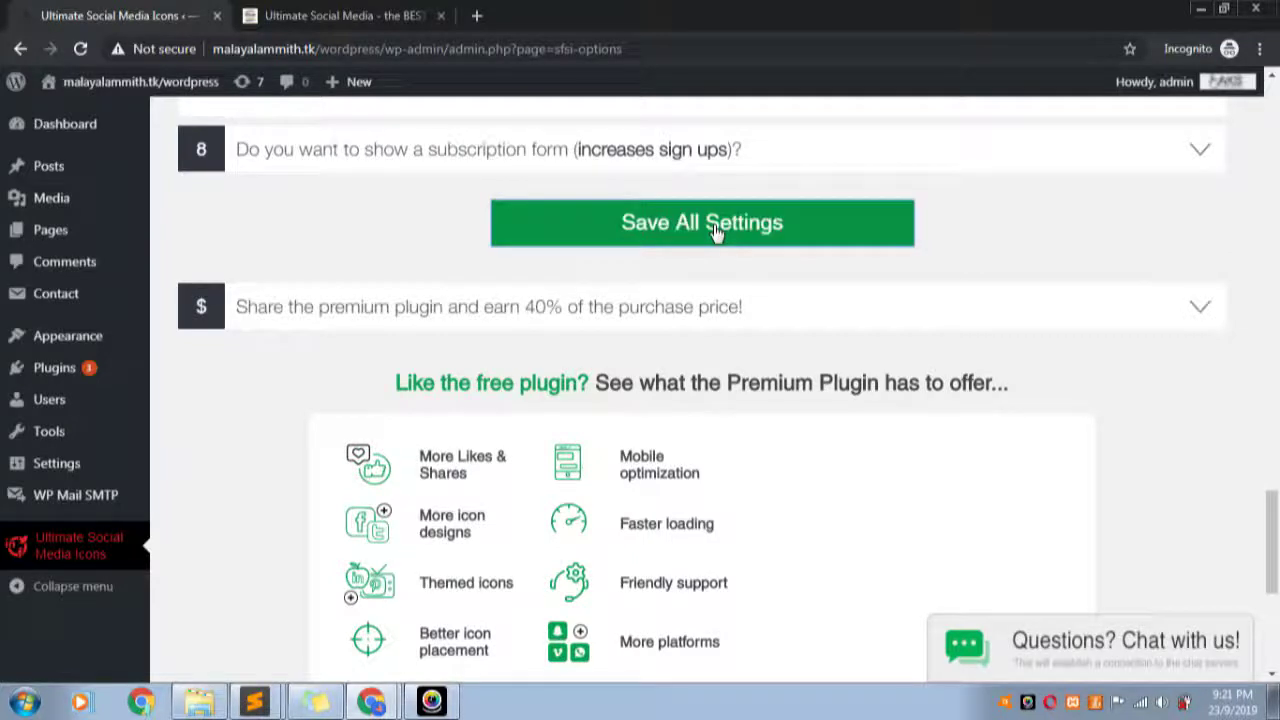
pyautogui.scroll(-2, 600, 450)
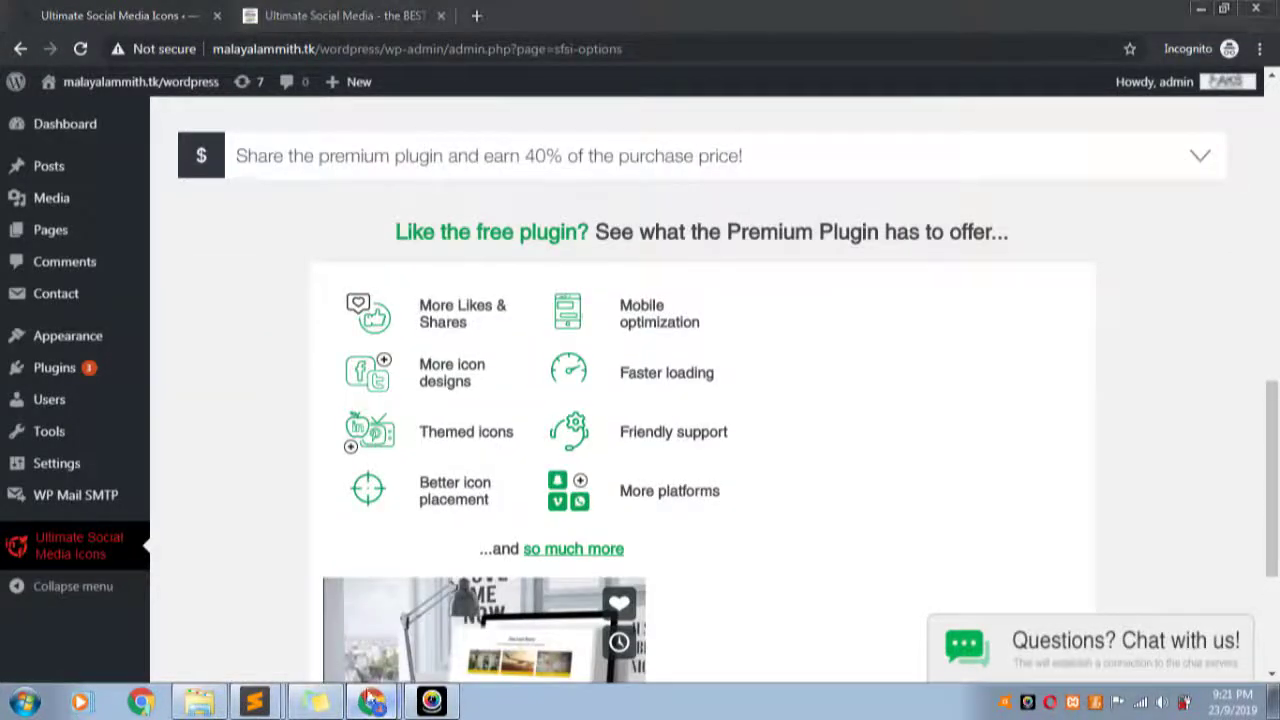
# - Switch to the window with the site's home page and check the social media icons' placement, stickiness and mouseover sharing options
pyautogui.hotkey('alt', 'Tab')
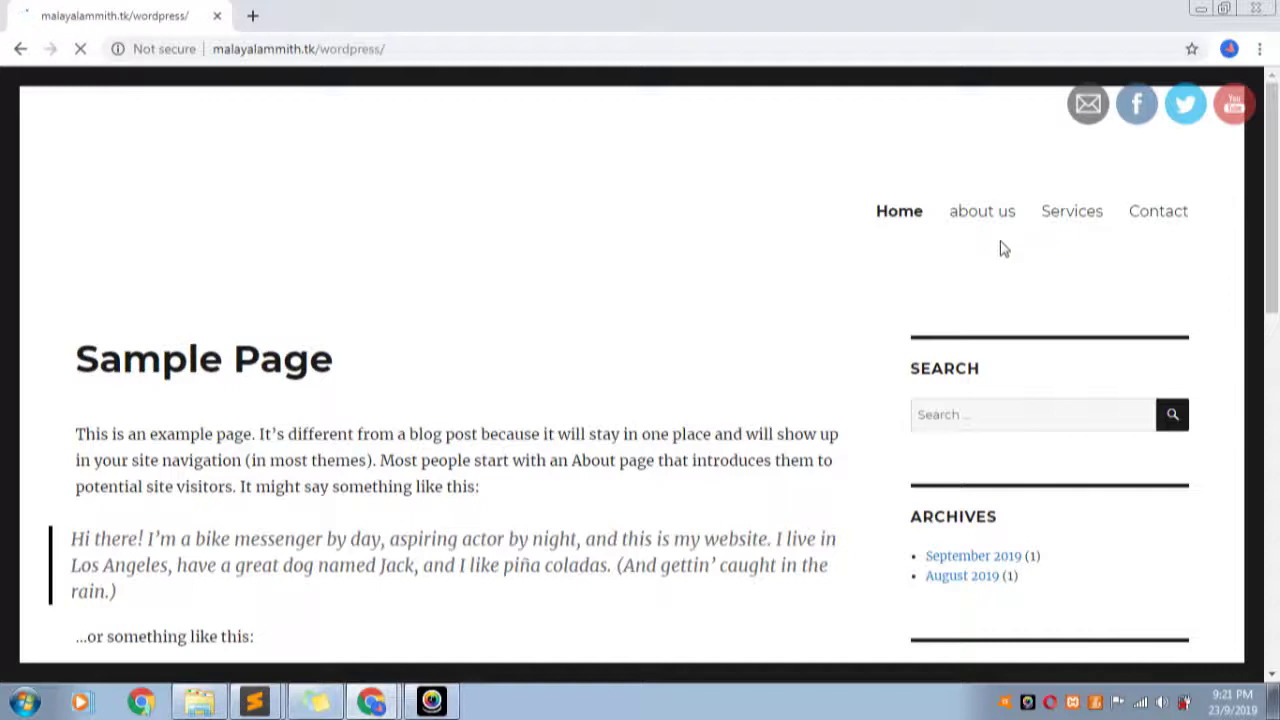
pyautogui.scroll(-2, 1004, 249)
pyautogui.scroll(2, 1004, 249)
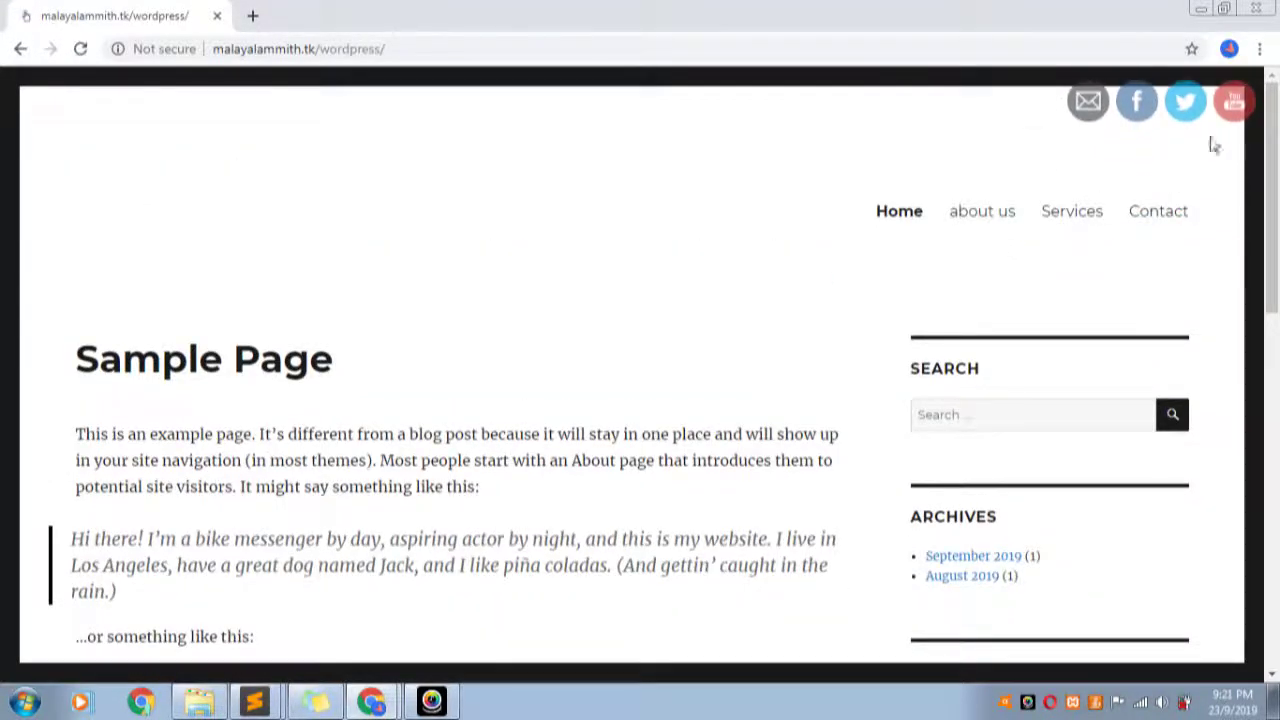
pyautogui.moveTo(1122, 113)
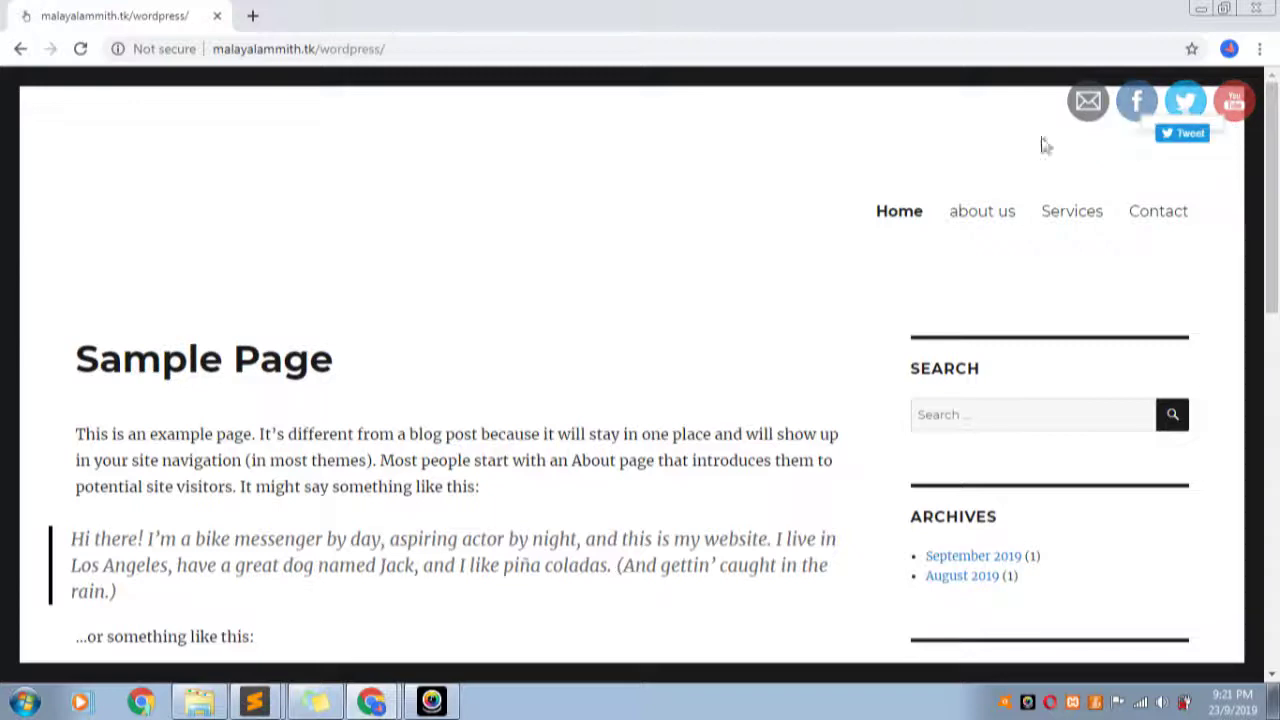
# - Return to the plugin settings window, set the floating icons' right margin to 20 pixels under question 3, and save the section
pyautogui.click(371, 701)
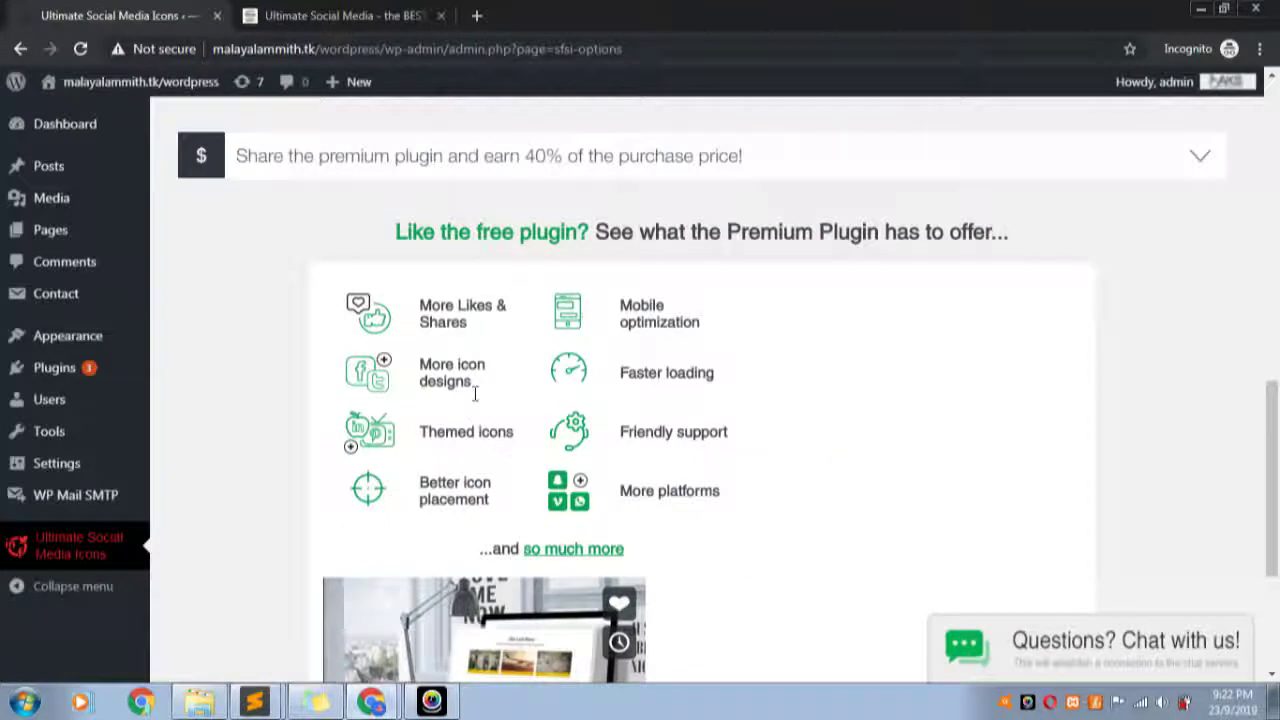
pyautogui.scroll(10, 510, 388)
pyautogui.scroll(-3, 510, 388)
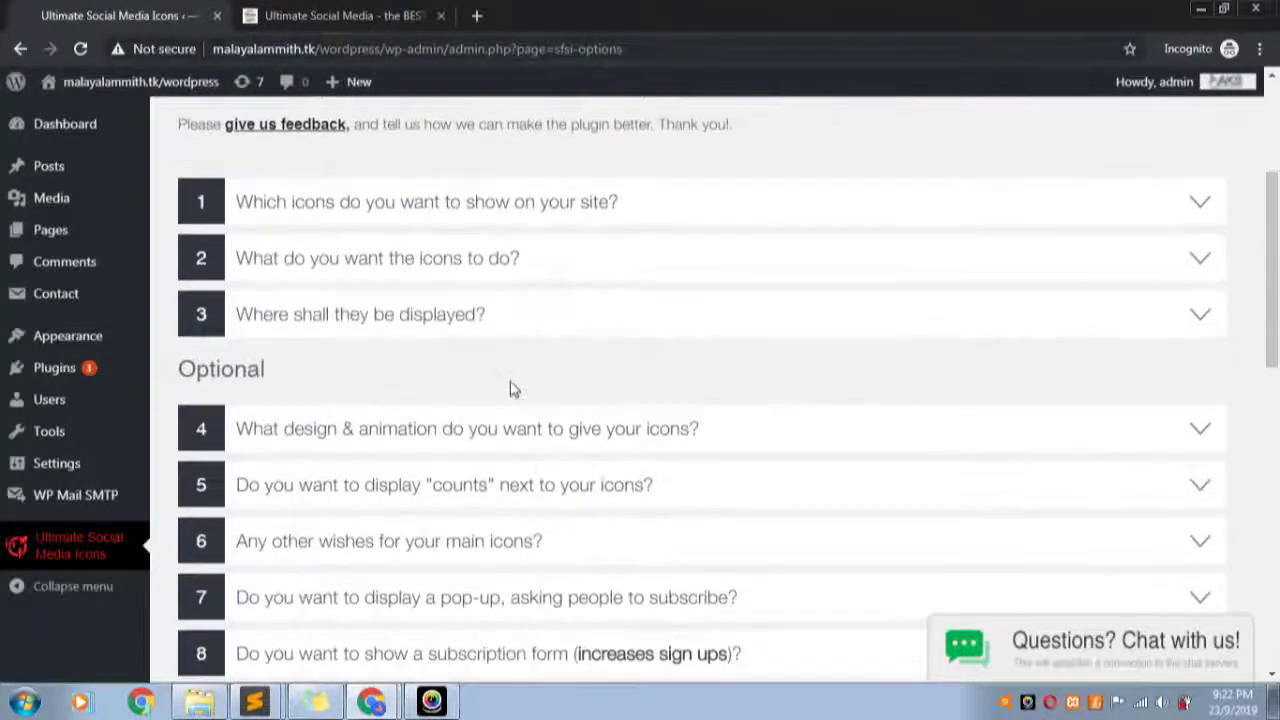
pyautogui.click(490, 322)
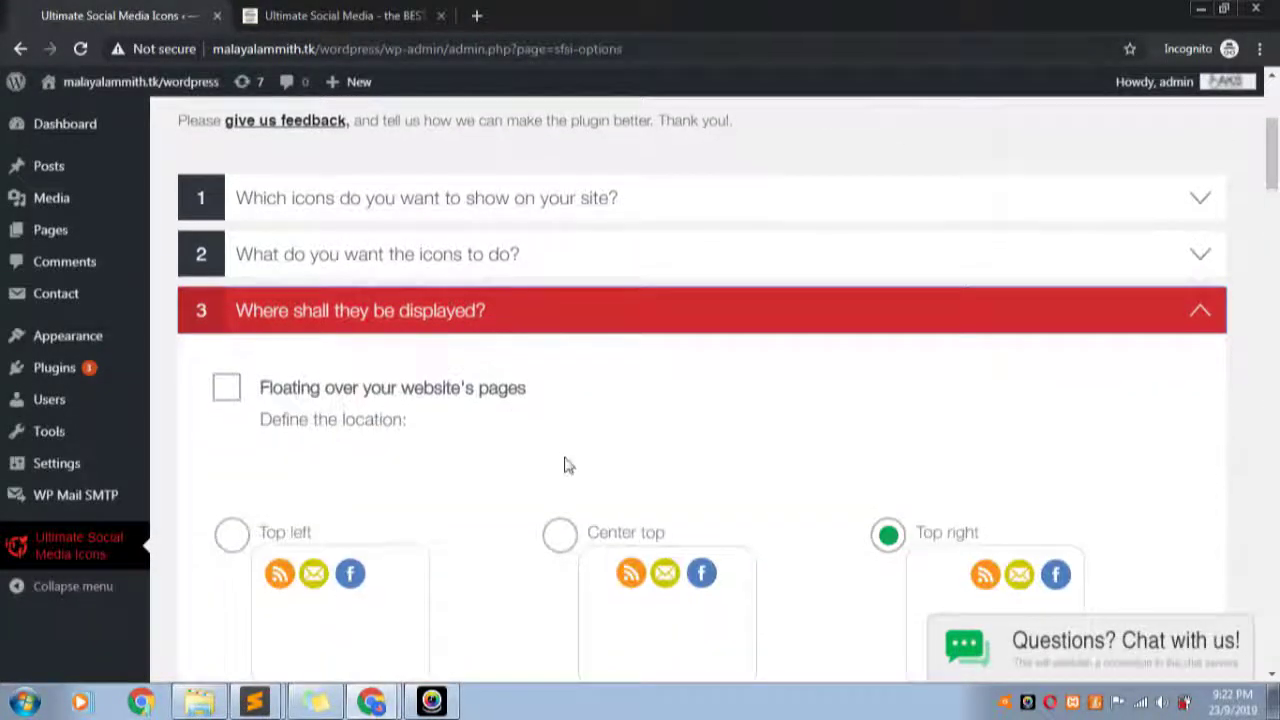
pyautogui.scroll(-8, 563, 466)
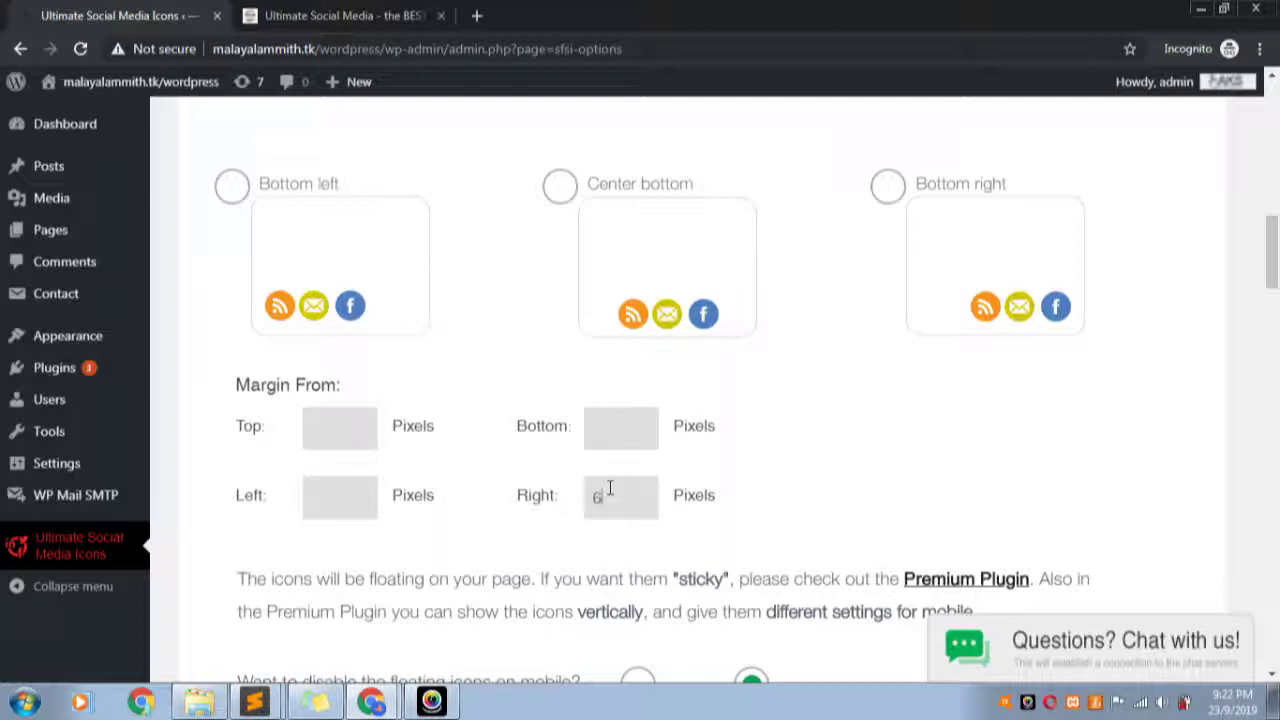
pyautogui.scroll(-6, 614, 505)
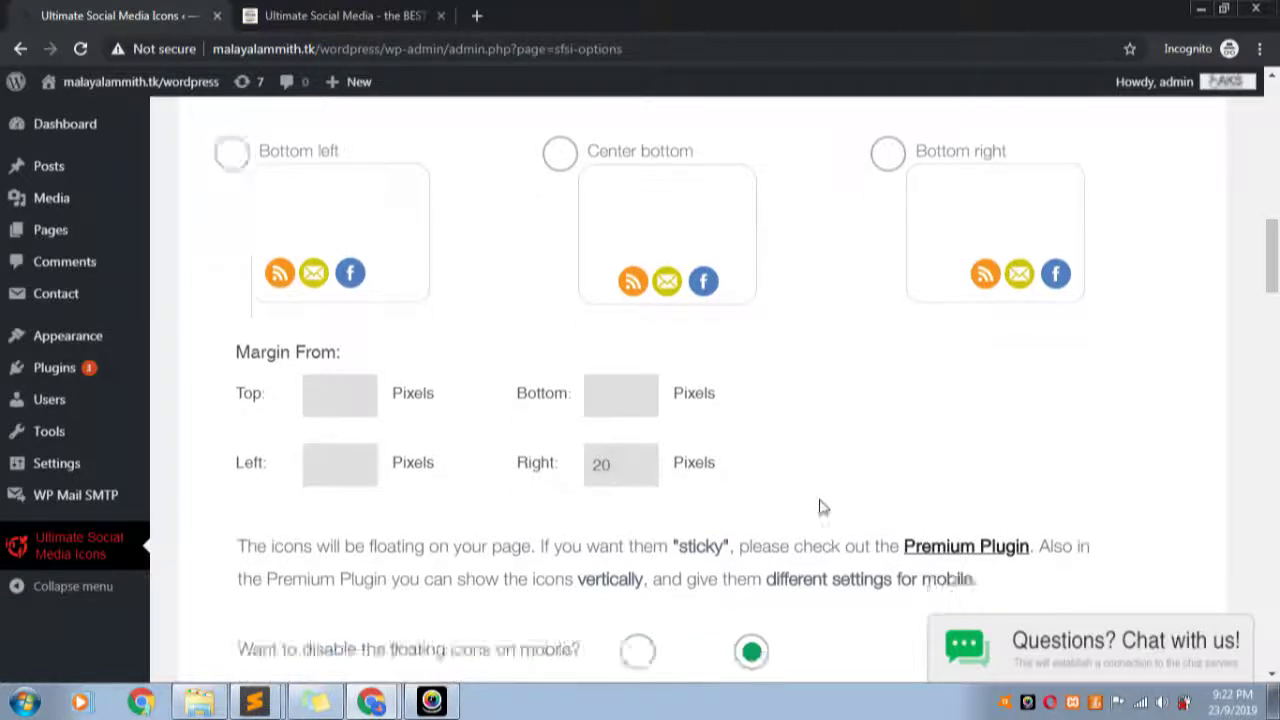
pyautogui.scroll(-15, 630, 545)
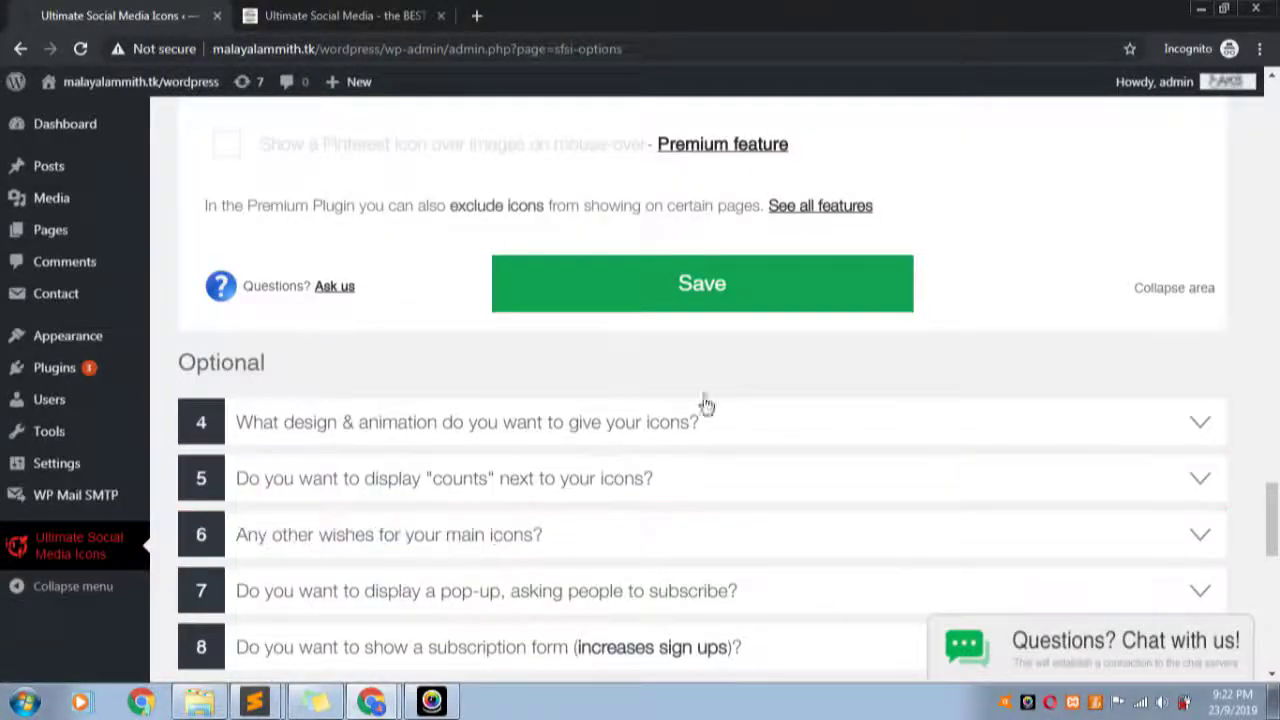
pyautogui.click(722, 288)
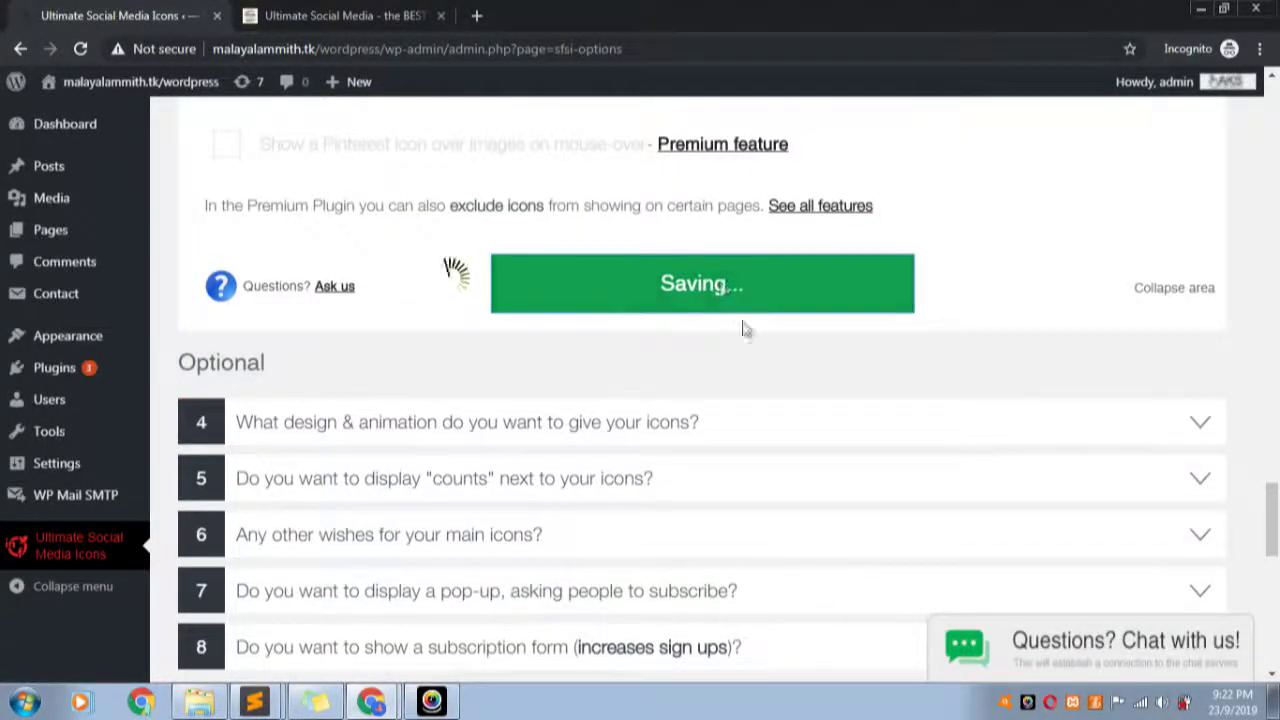
# - Switch to the window with the site's home page, reload it and check whether the social media icons are displayed
pyautogui.scroll(-10, 903, 440)
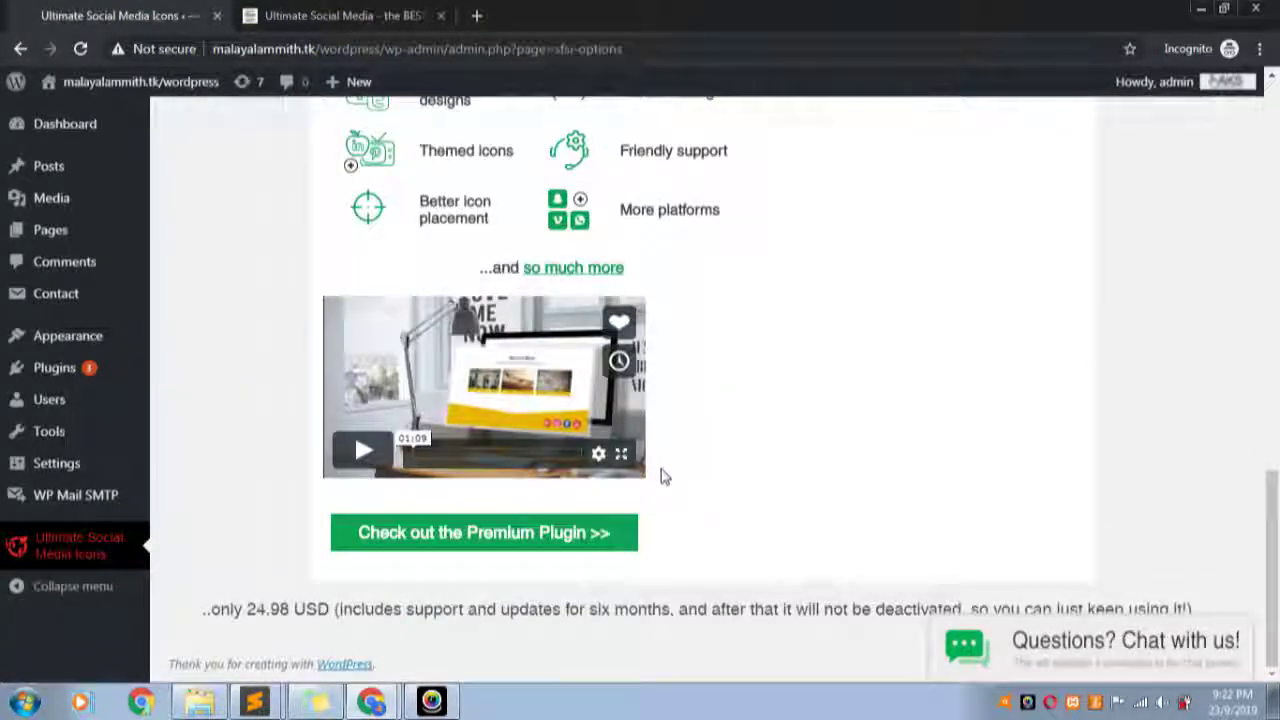
pyautogui.scroll(4, 675, 470)
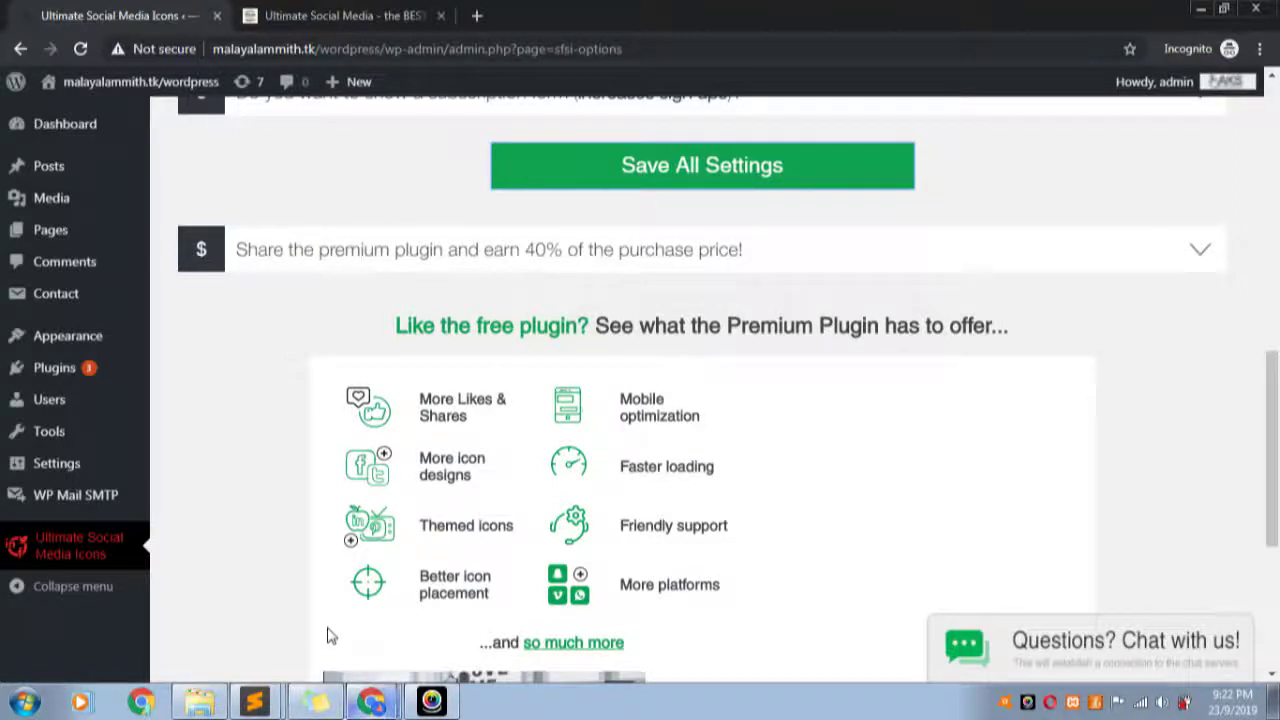
pyautogui.click(371, 702)
pyautogui.click(84, 52)
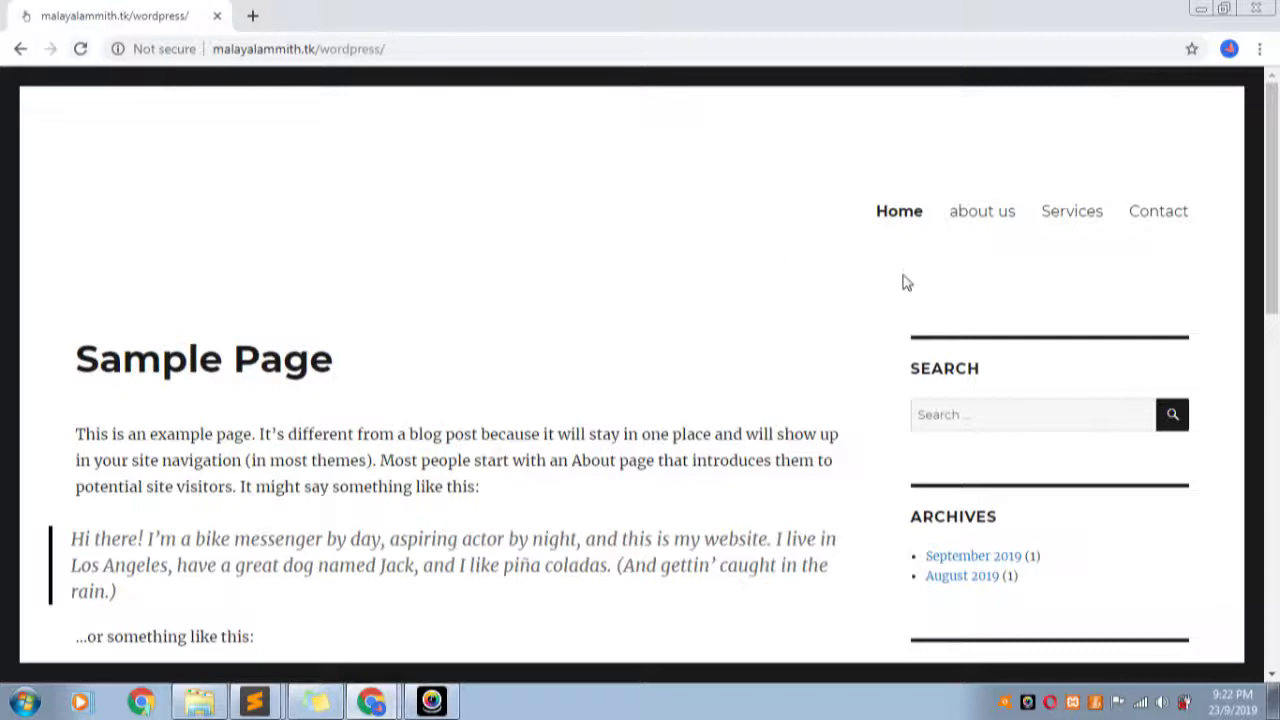
pyautogui.scroll(-2, 903, 280)
pyautogui.scroll(2, 866, 277)
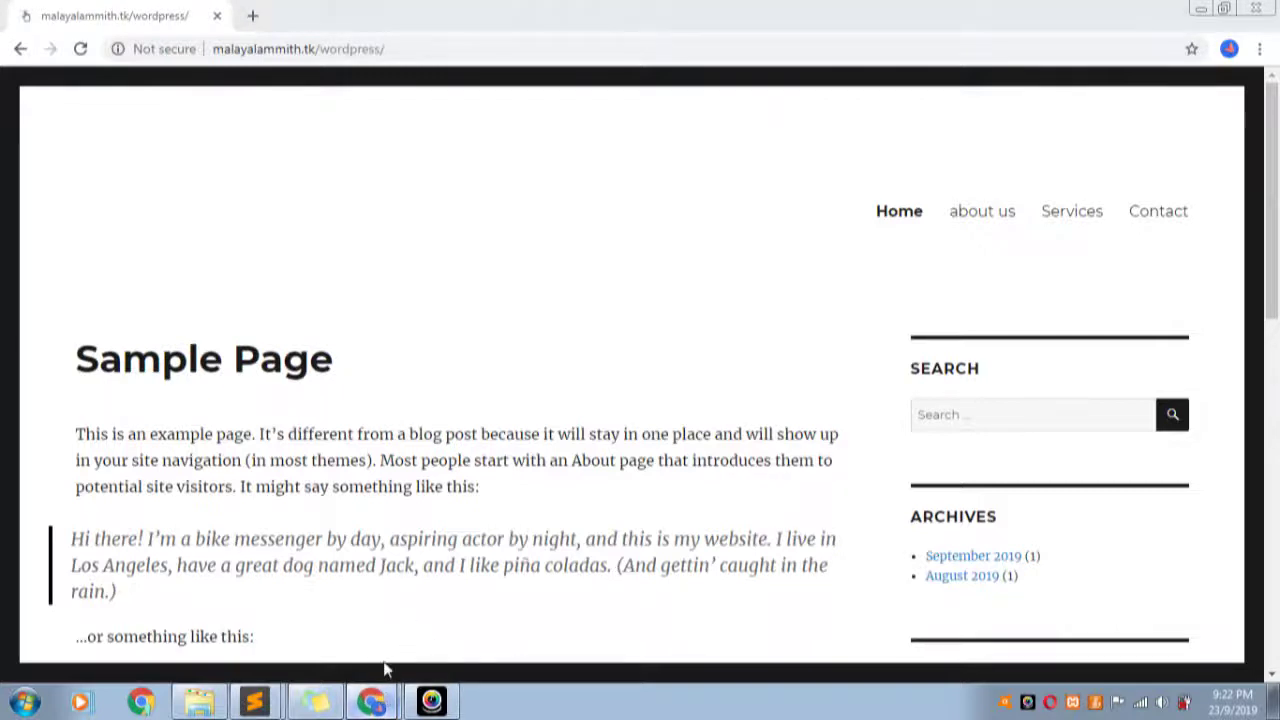
# - Open question 2 in the plugin settings, review the email, Twitter and Youtube icon actions, and save the section
pyautogui.click(385, 697)
pyautogui.scroll(10, 730, 407)
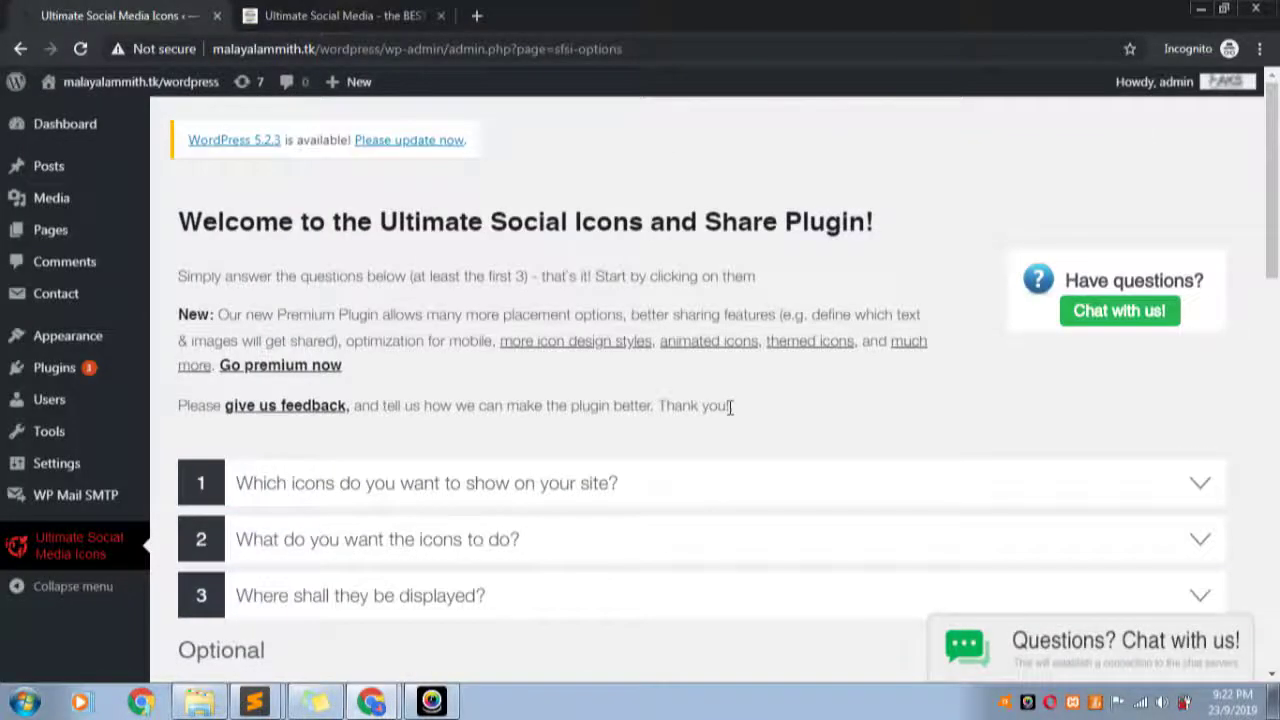
pyautogui.scroll(-2, 730, 407)
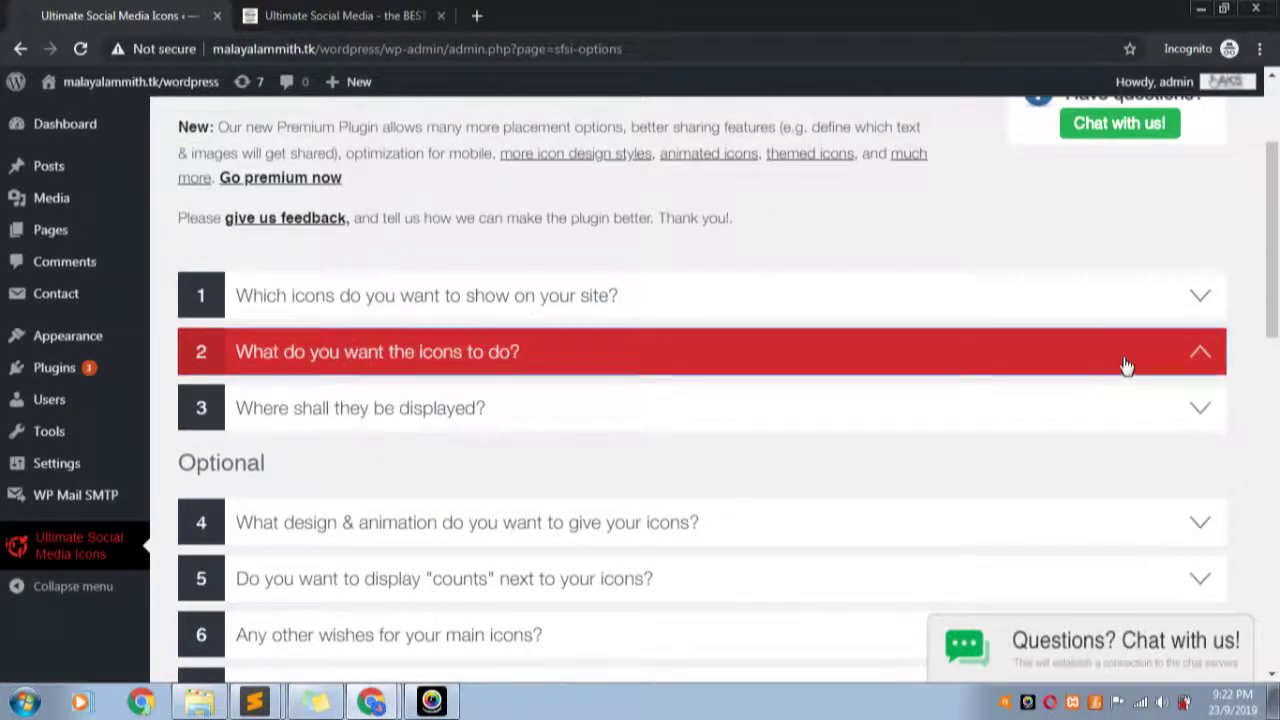
pyautogui.click(1123, 363)
pyautogui.scroll(-3, 490, 422)
pyautogui.scroll(-10, 490, 422)
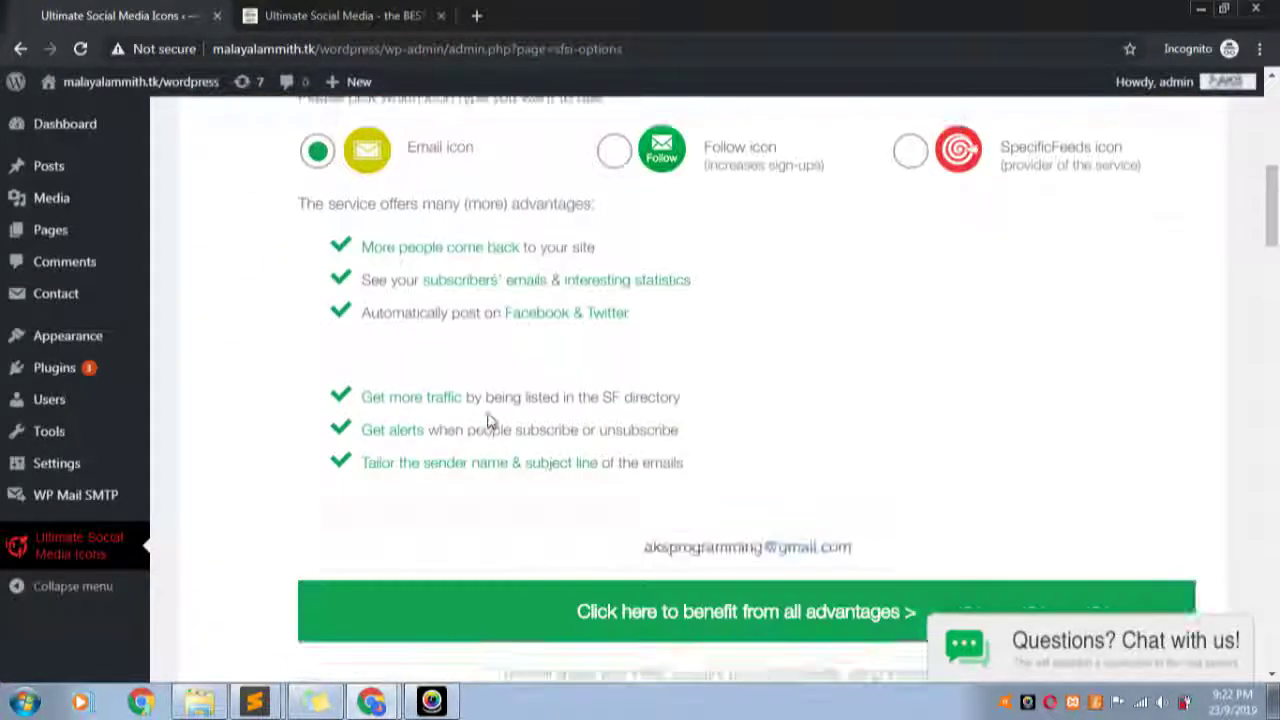
pyautogui.scroll(-6, 490, 420)
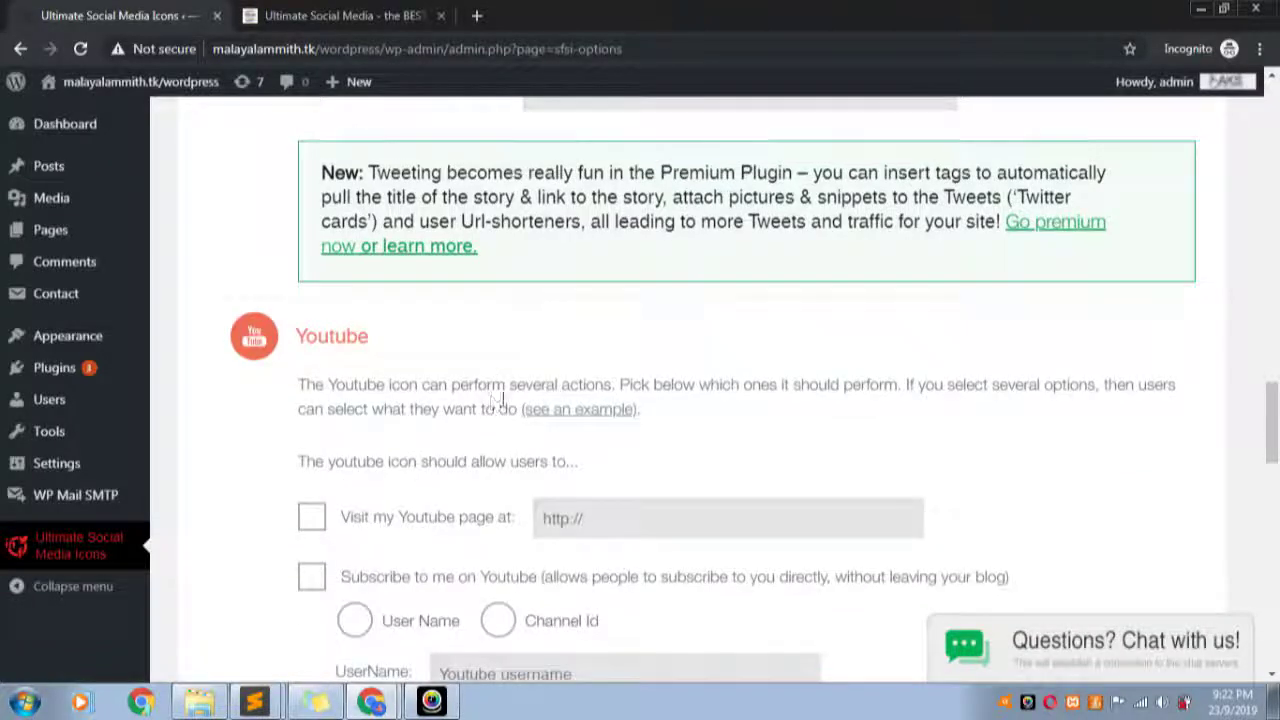
pyautogui.scroll(-4, 507, 381)
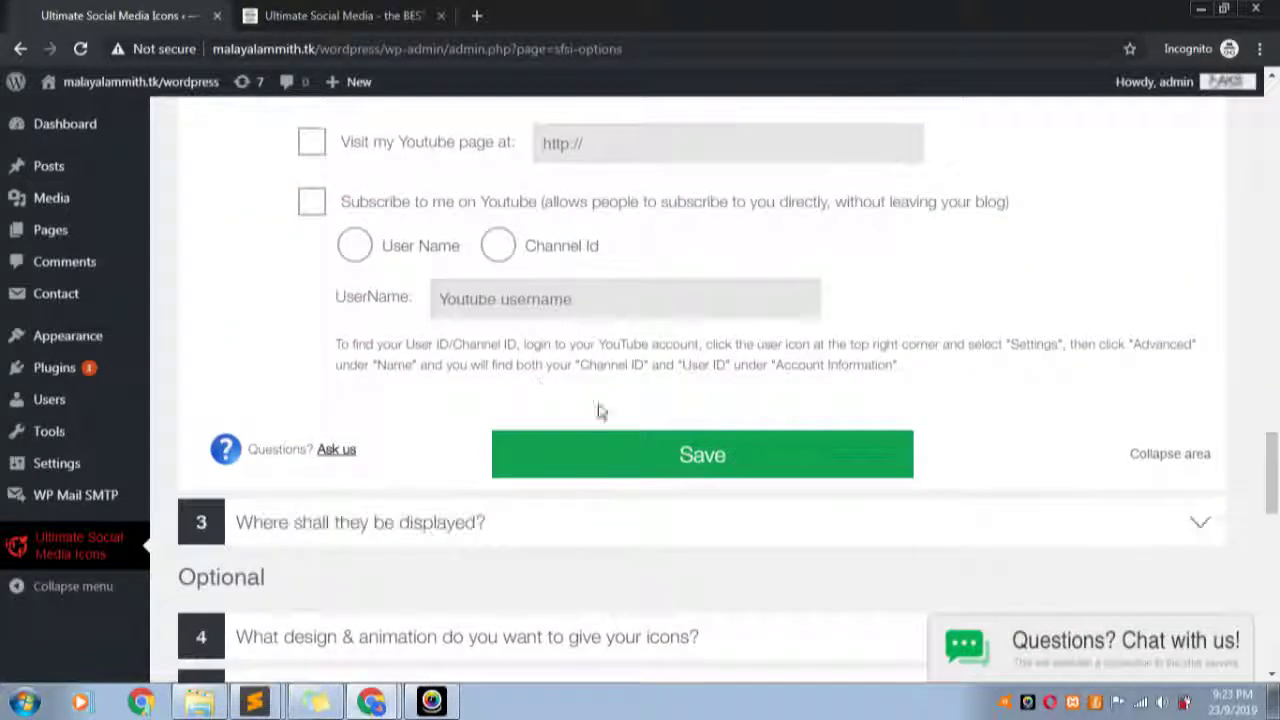
pyautogui.click(688, 452)
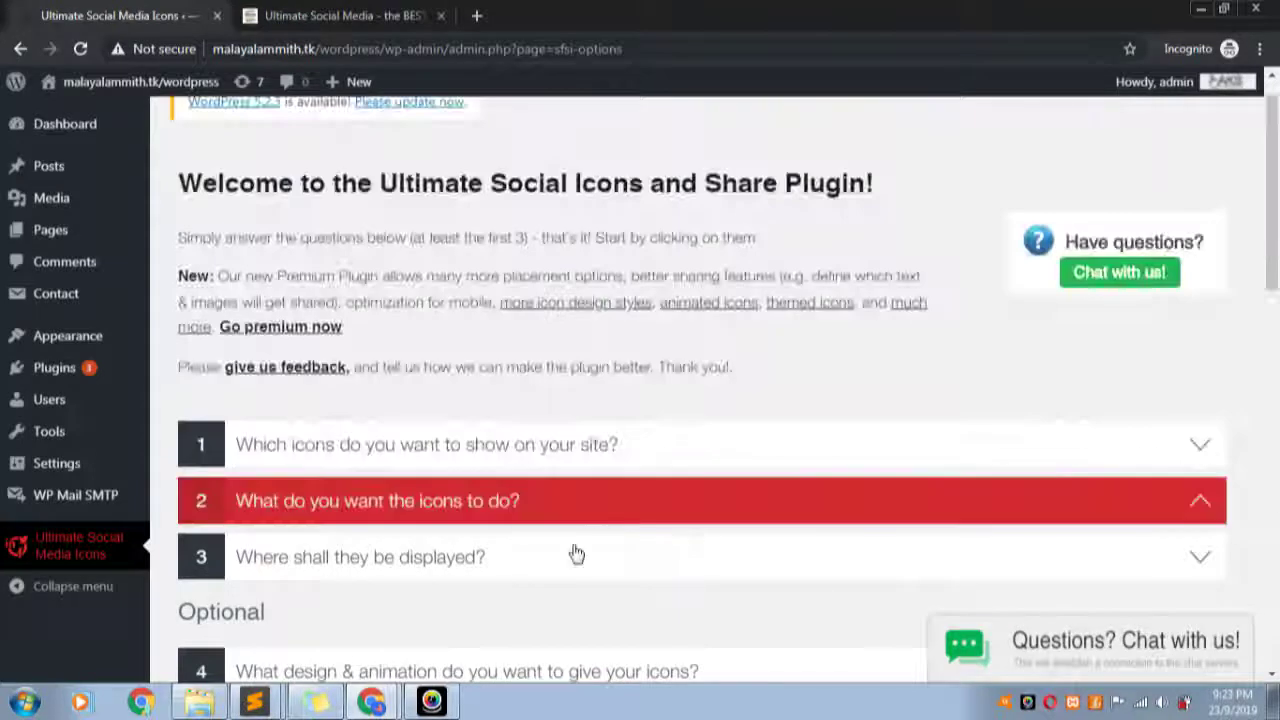
# - Open question 3 and examine the floating location, margin, end-of-post display, design and share count options
pyautogui.click(576, 556)
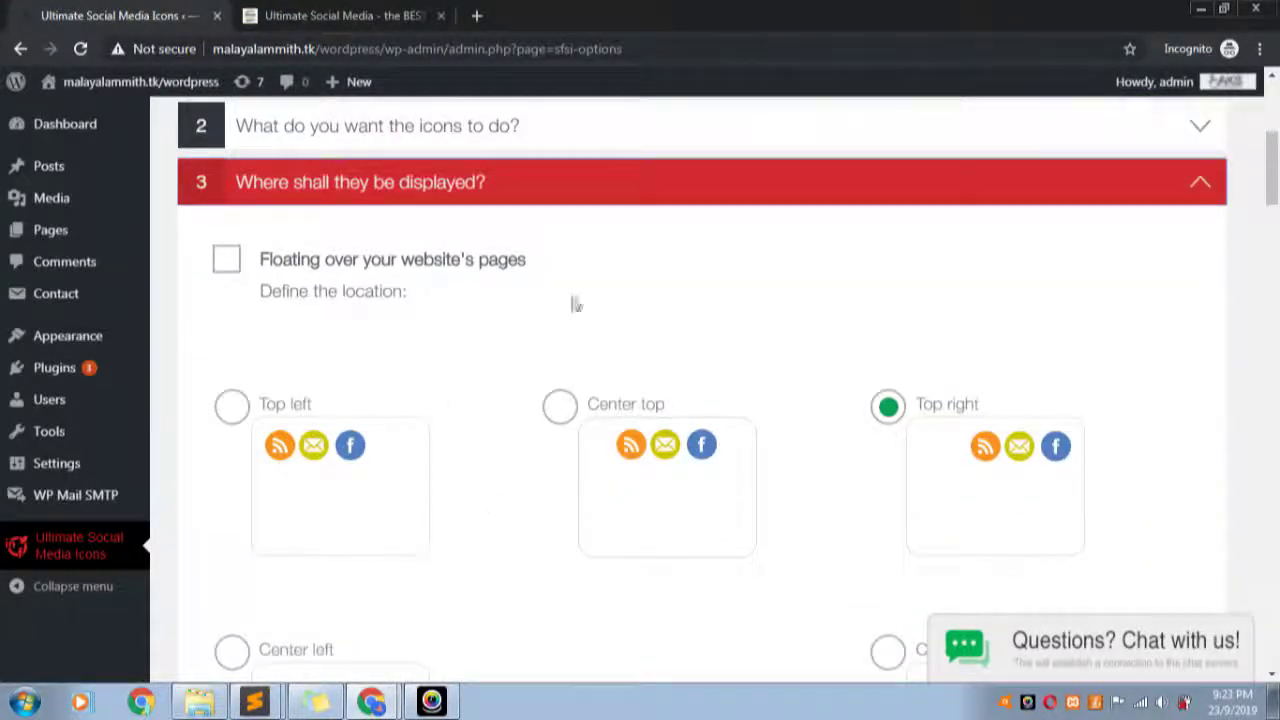
pyautogui.scroll(-2, 600, 300)
pyautogui.scroll(-8, 911, 369)
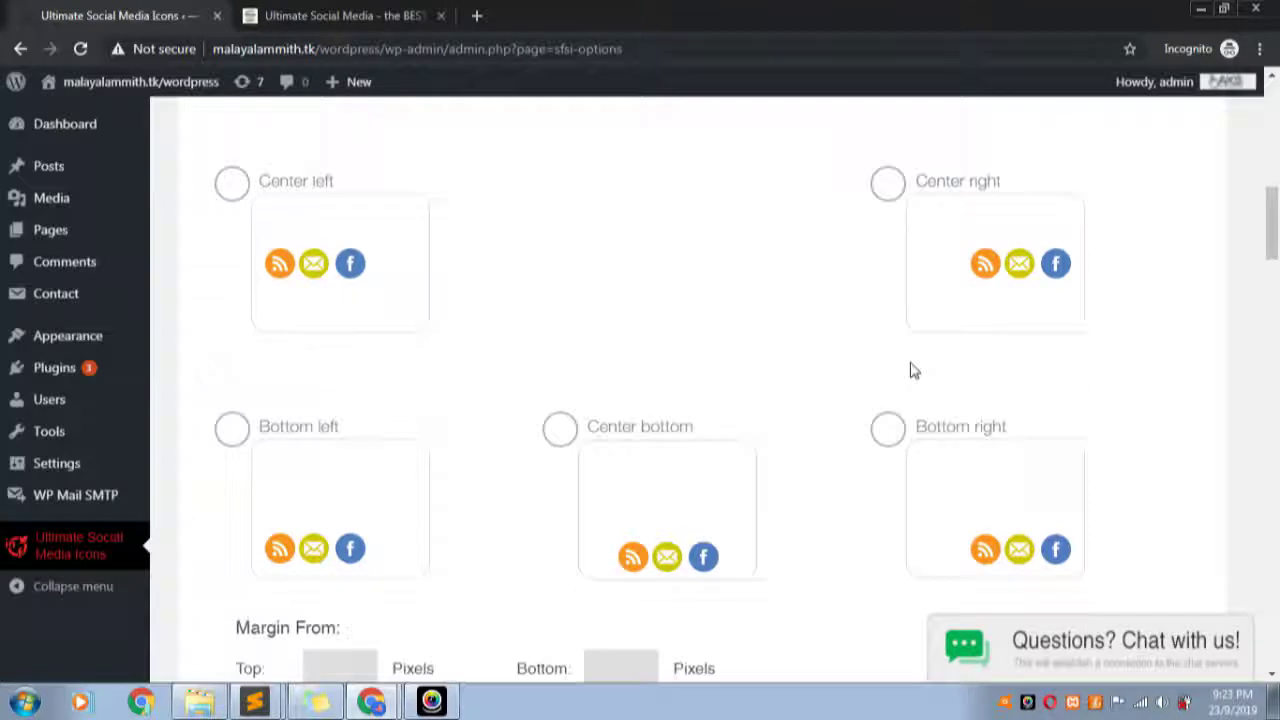
pyautogui.scroll(-10, 760, 420)
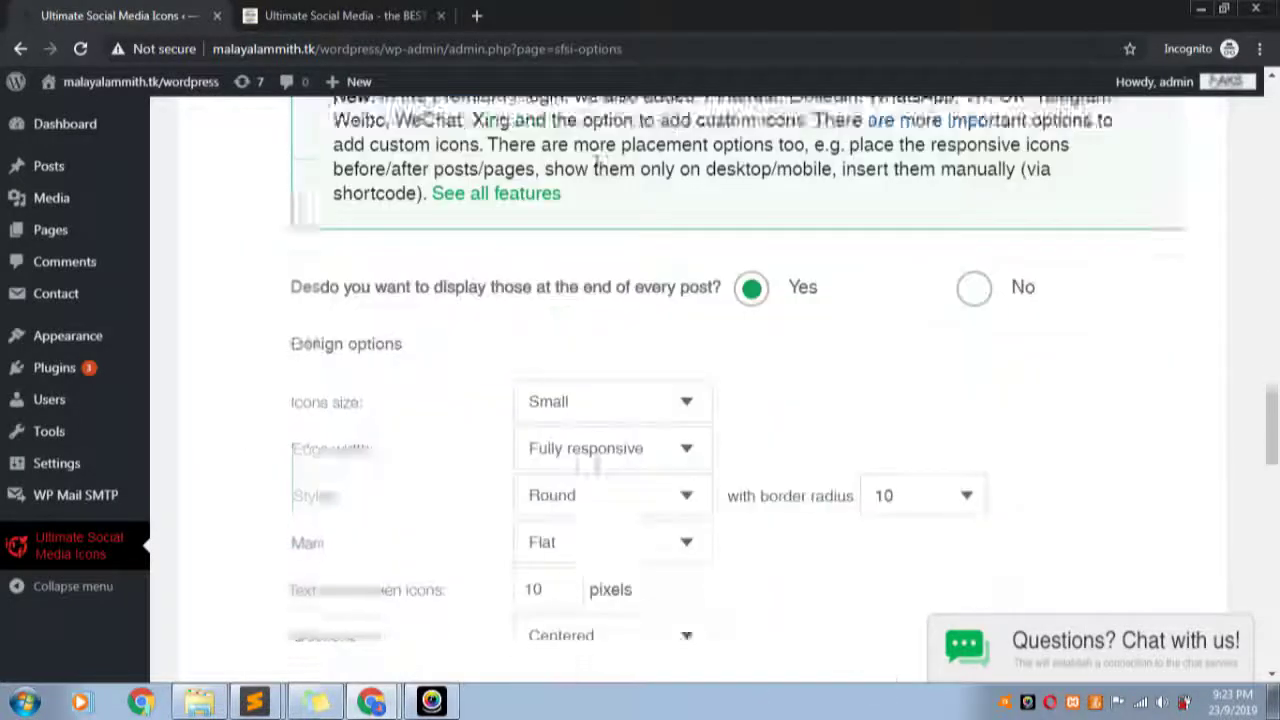
pyautogui.scroll(-4, 597, 470)
pyautogui.scroll(3, 698, 408)
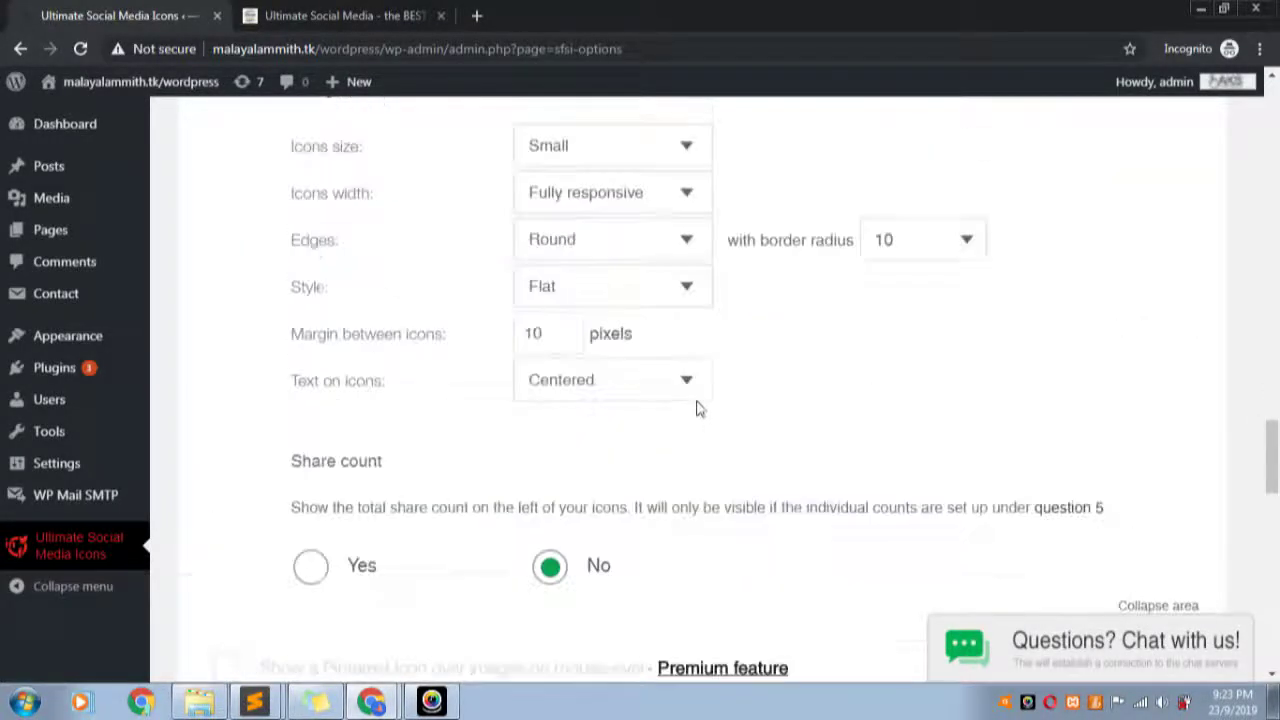
pyautogui.scroll(-3, 698, 408)
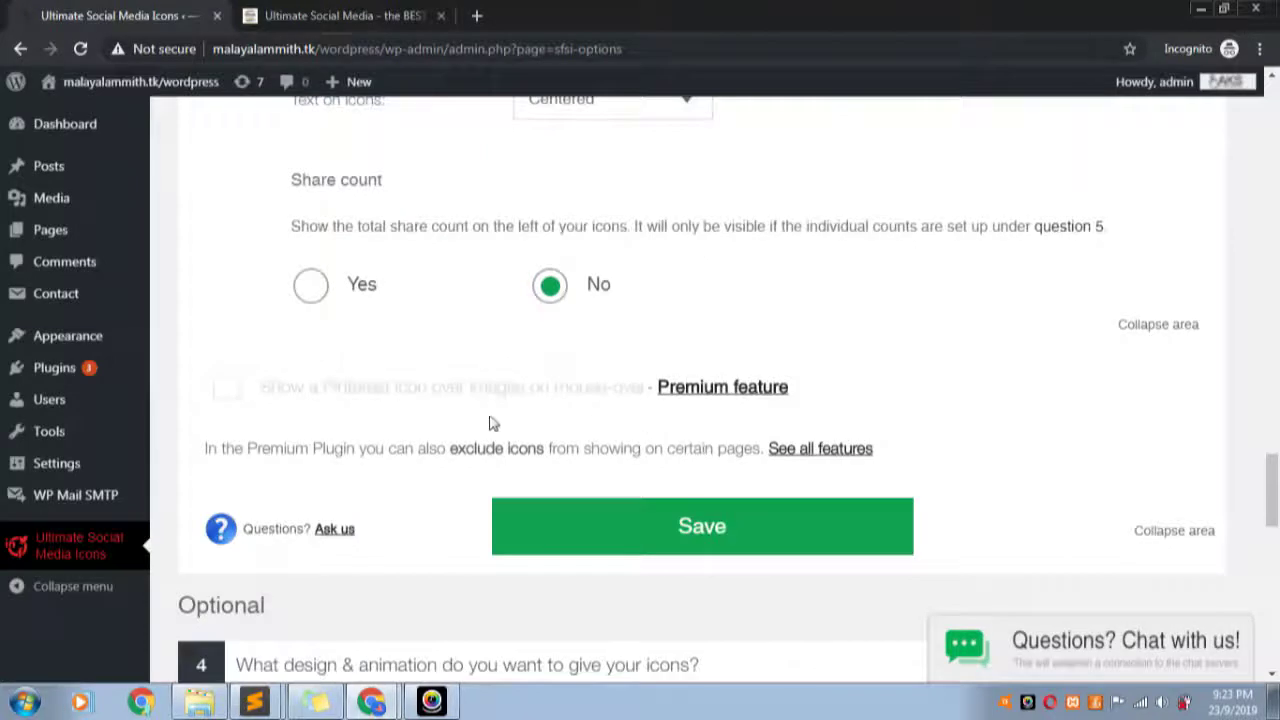
pyautogui.scroll(3, 474, 410)
pyautogui.scroll(8, 604, 342)
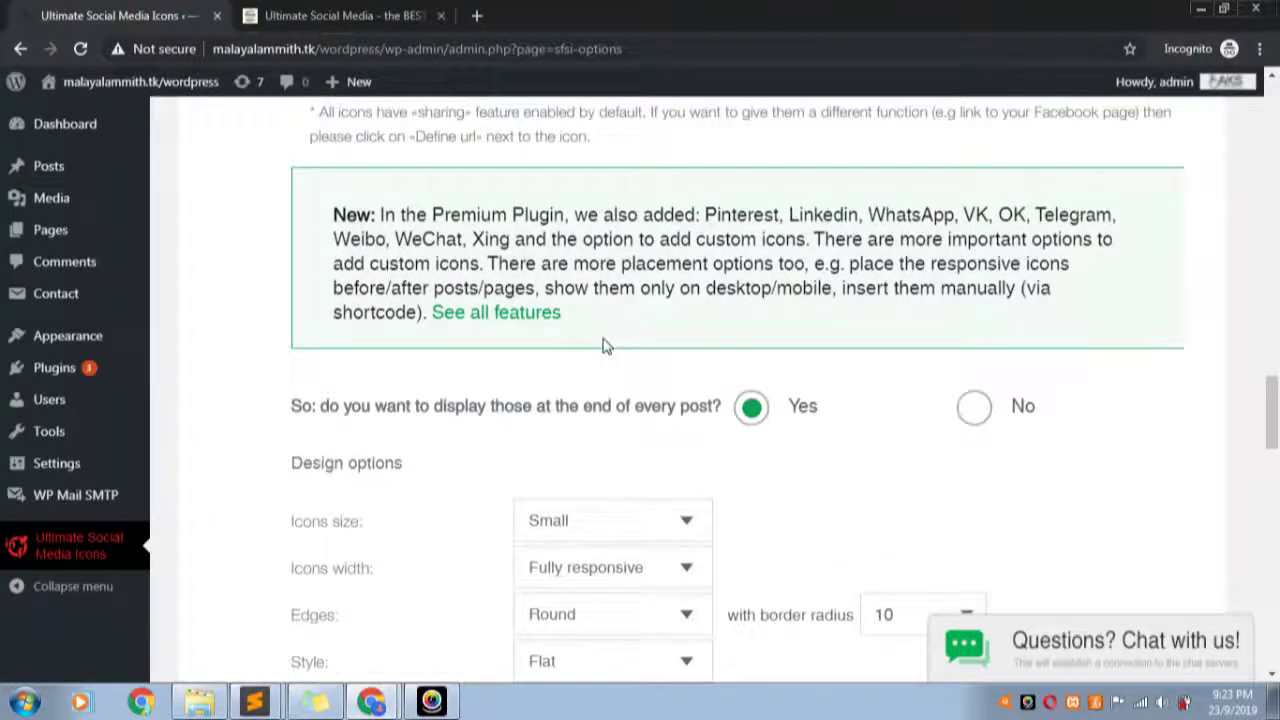
pyautogui.scroll(10, 604, 342)
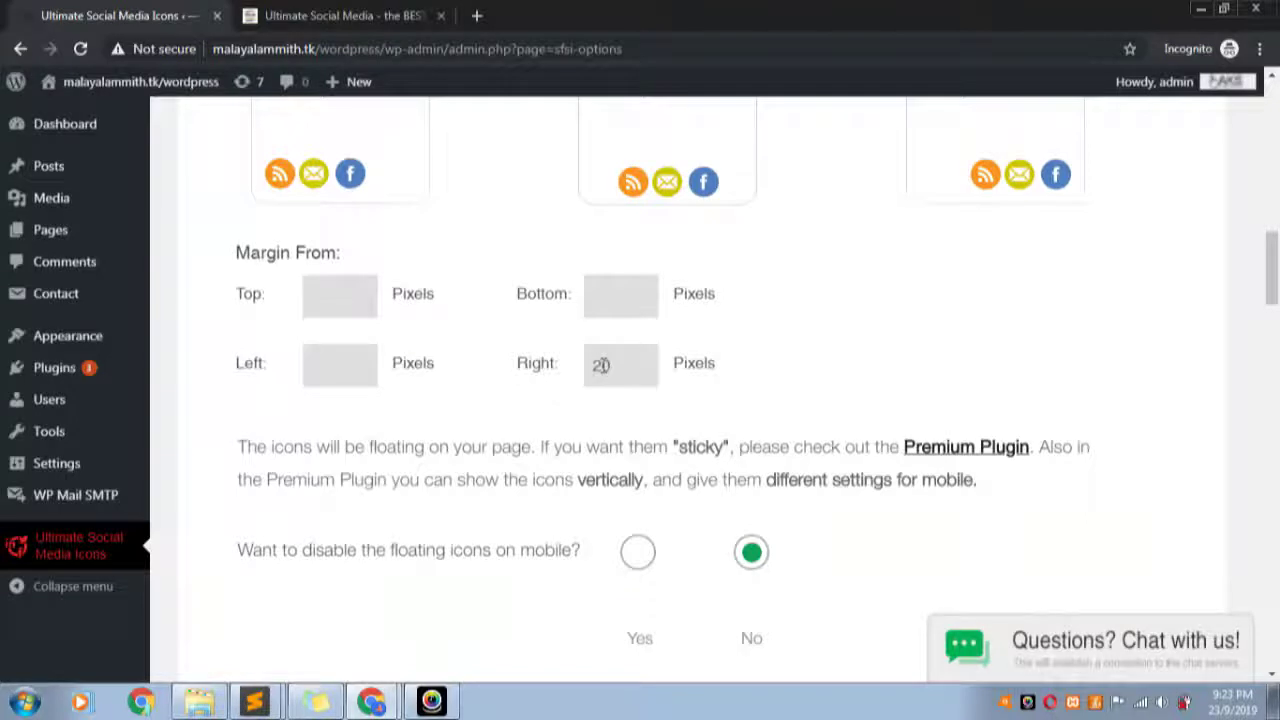
# - Reload the home page in the site window to check the icons again, and return to the question 3 settings
pyautogui.click(371, 700)
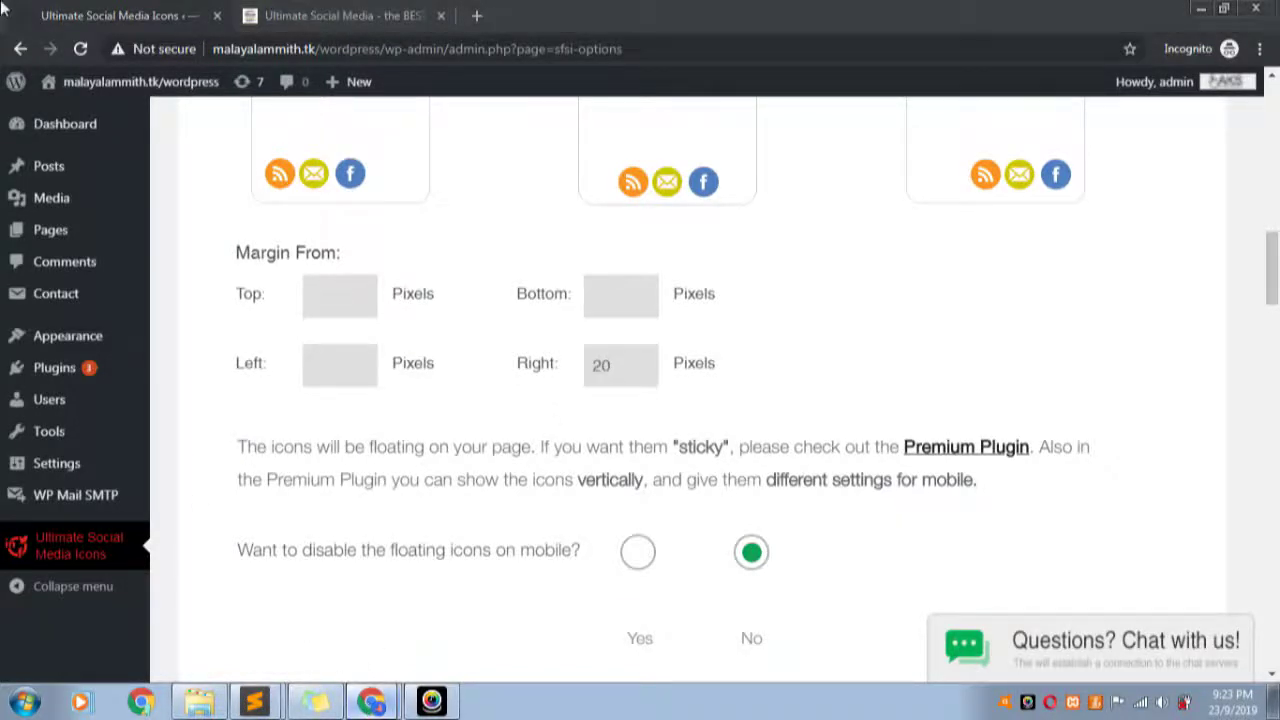
pyautogui.click(285, 621)
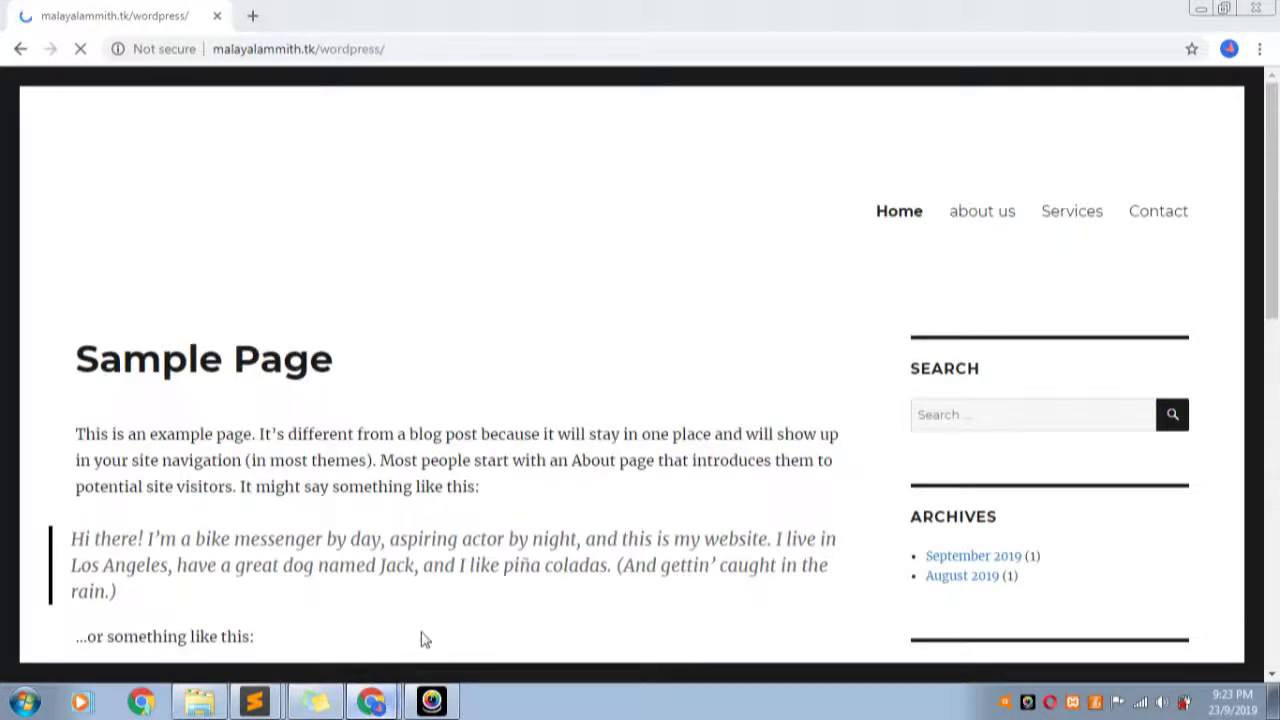
pyautogui.click(380, 667)
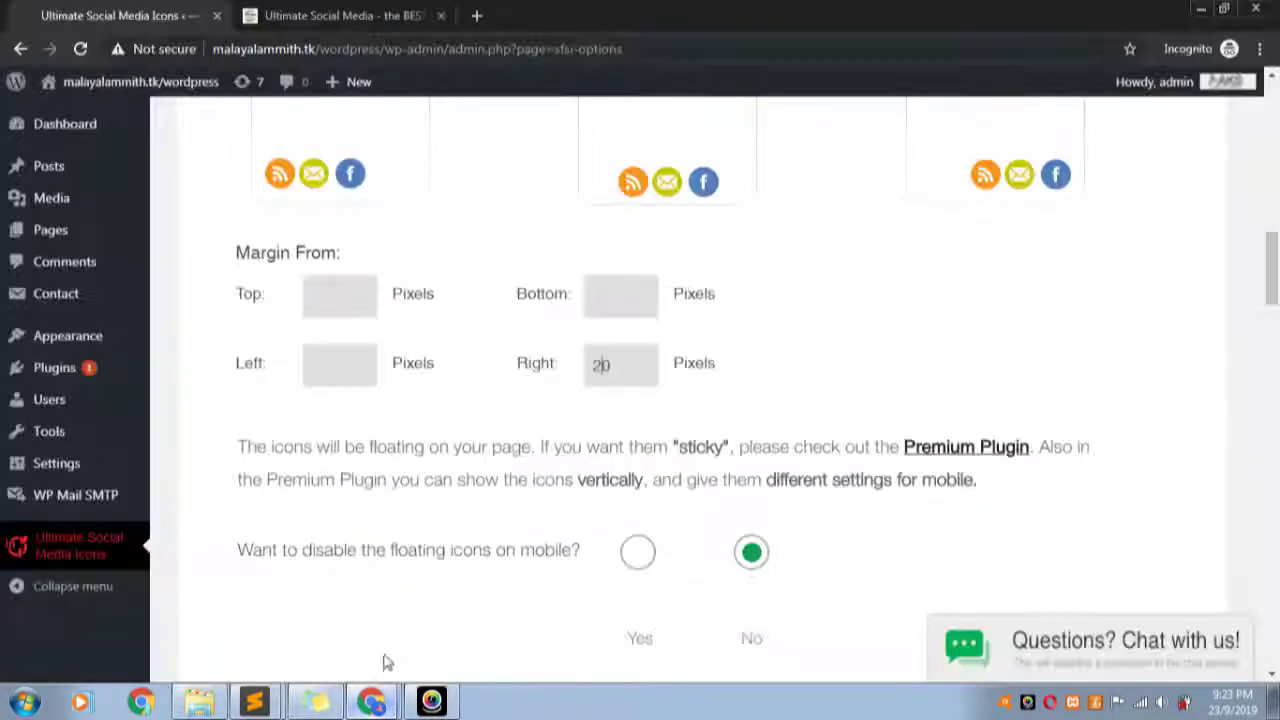
# - Set the floating icons' right margin to 0 pixels under question 3 and save the section
pyautogui.press('BackSpace')
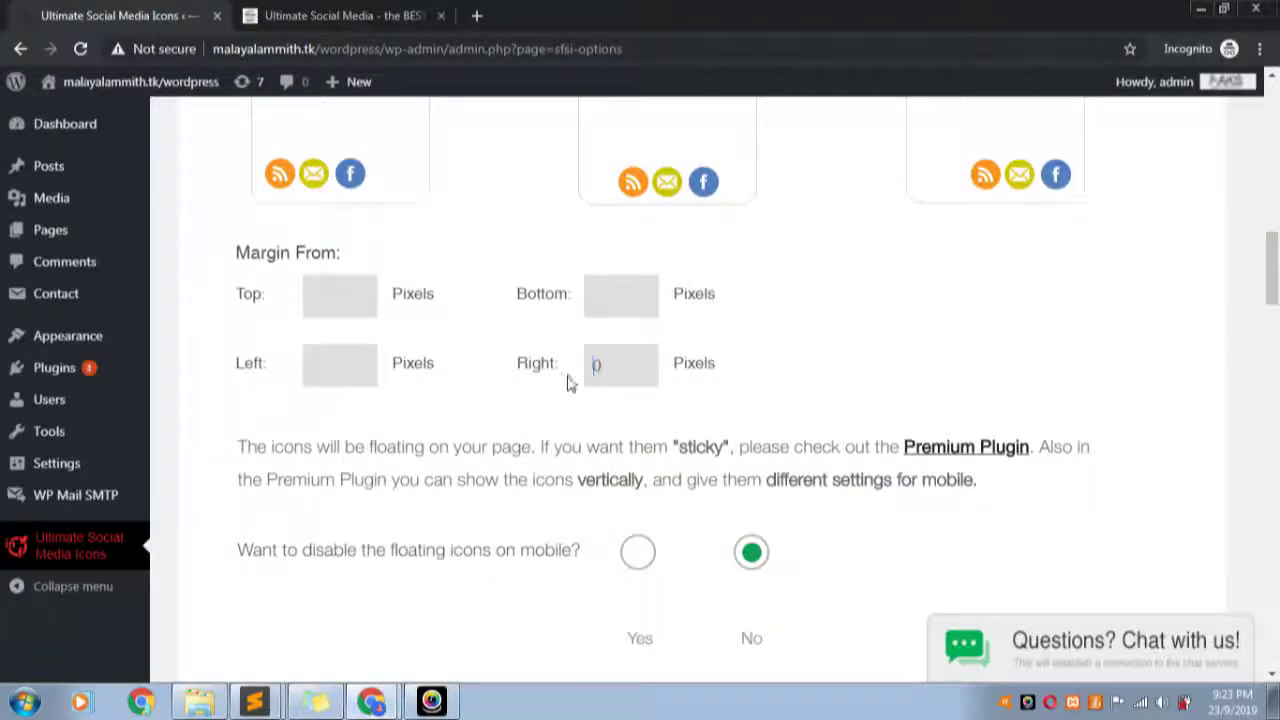
pyautogui.scroll(-5, 760, 440)
pyautogui.scroll(-4, 700, 455)
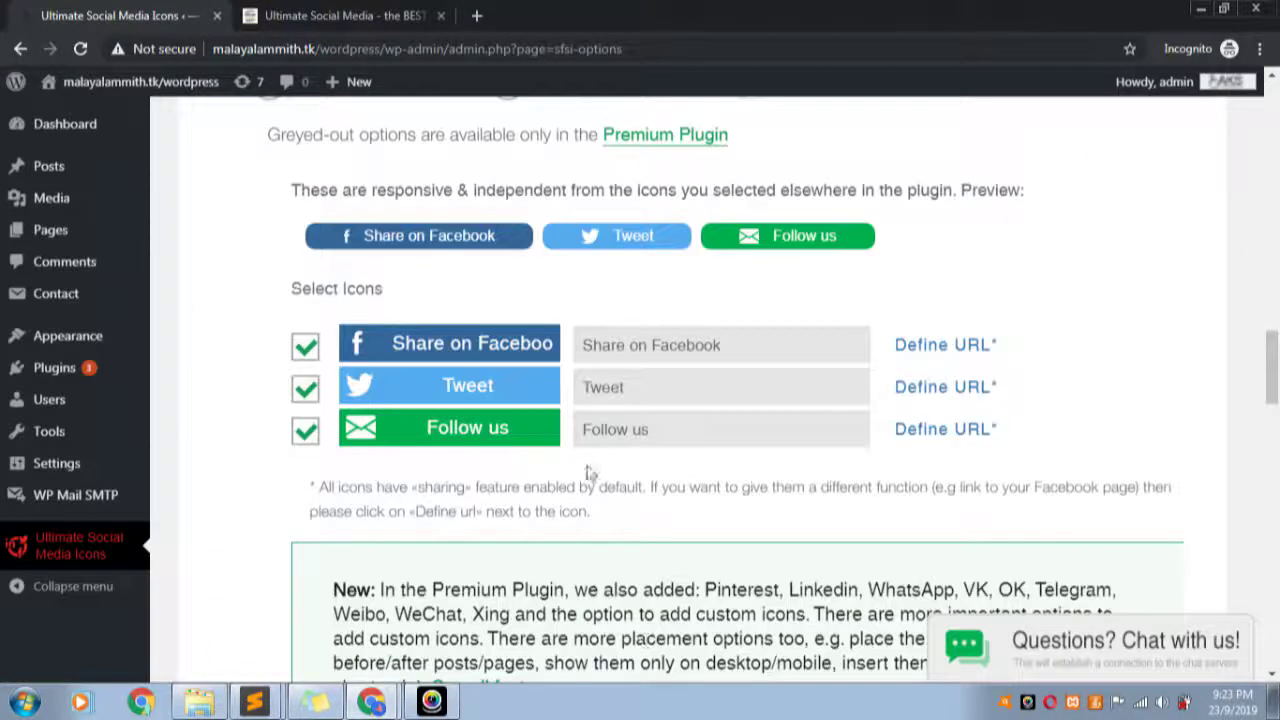
pyautogui.scroll(-10, 590, 473)
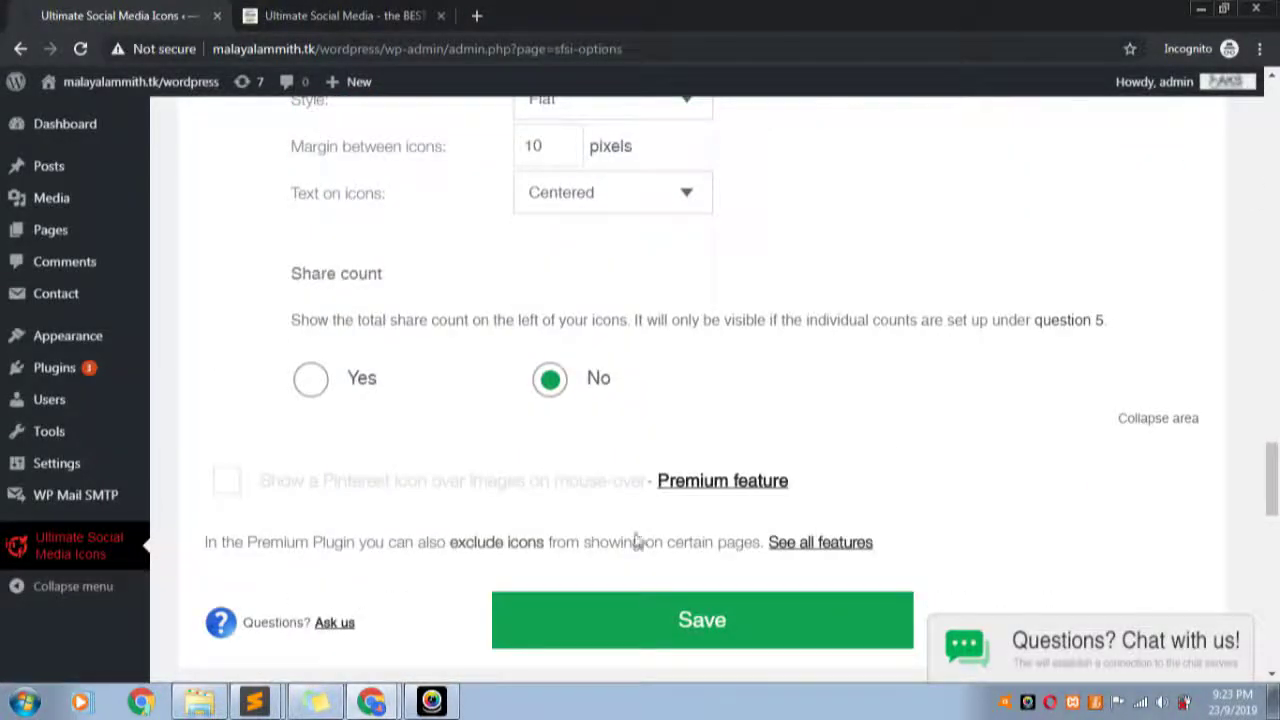
pyautogui.click(690, 636)
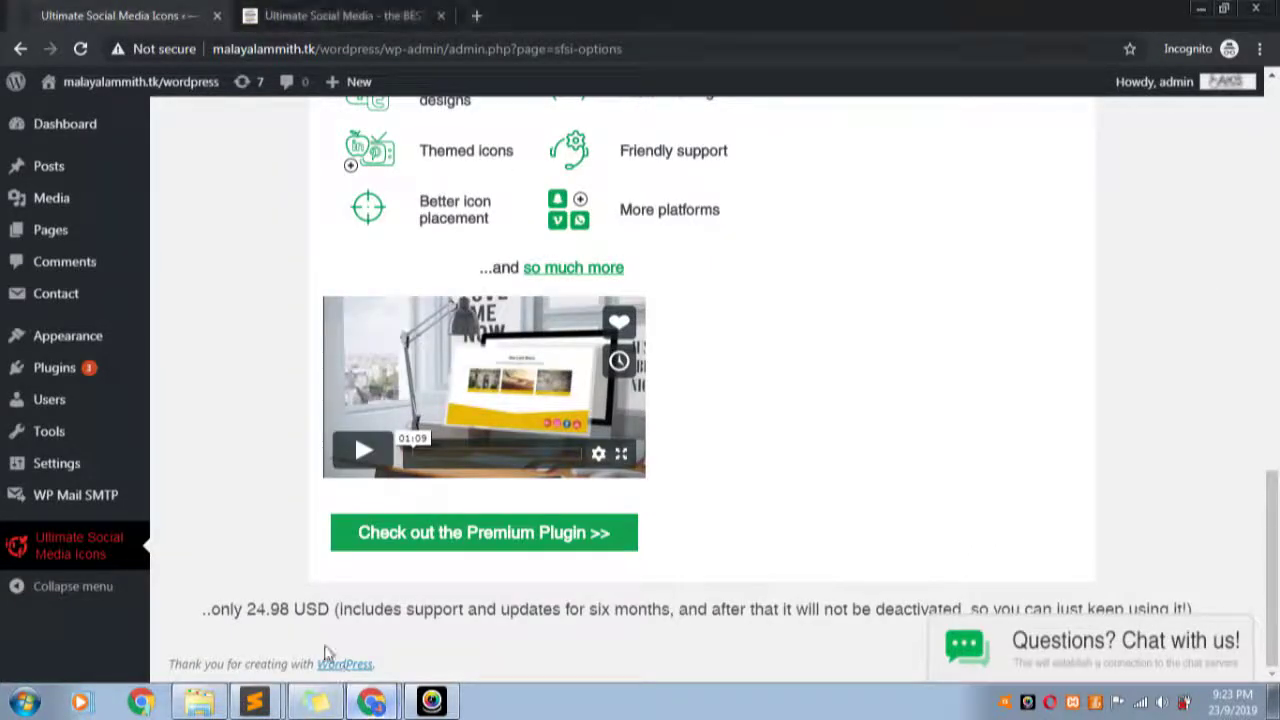
# - Reload the home page in the site window to check the icon position, and return to the plugin settings
pyautogui.click(371, 700)
pyautogui.click(337, 634)
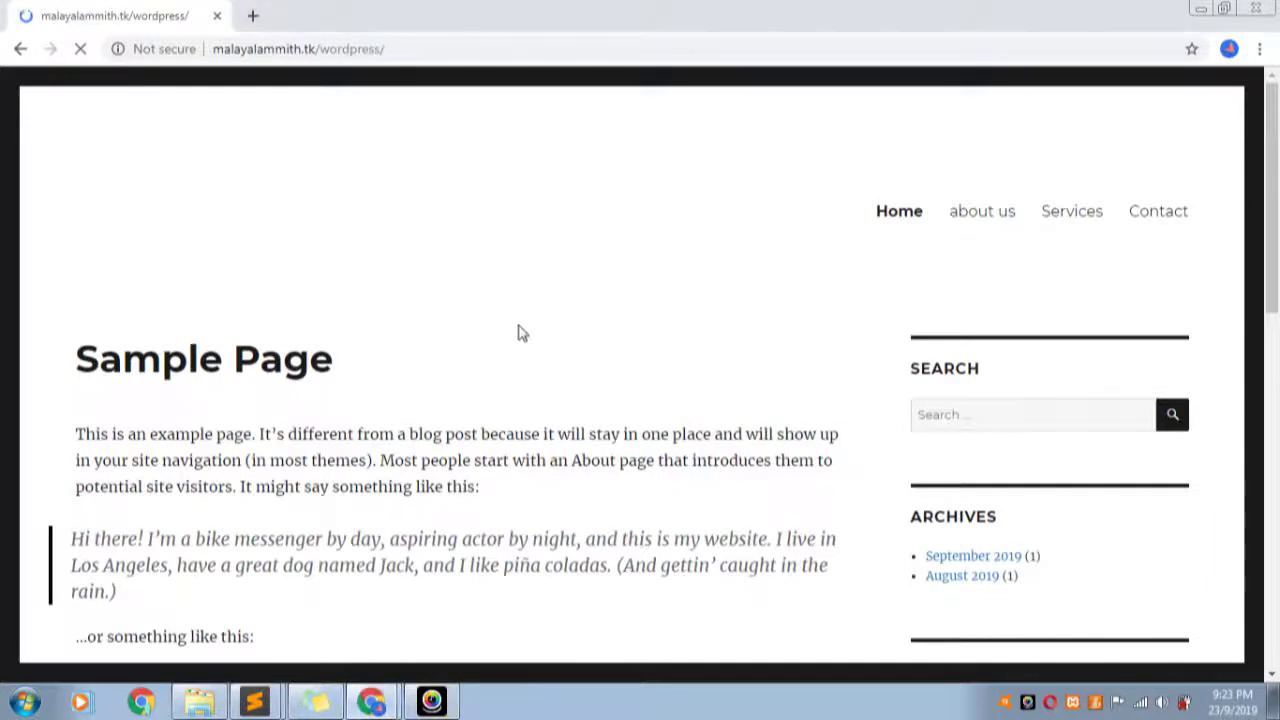
pyautogui.click(390, 695)
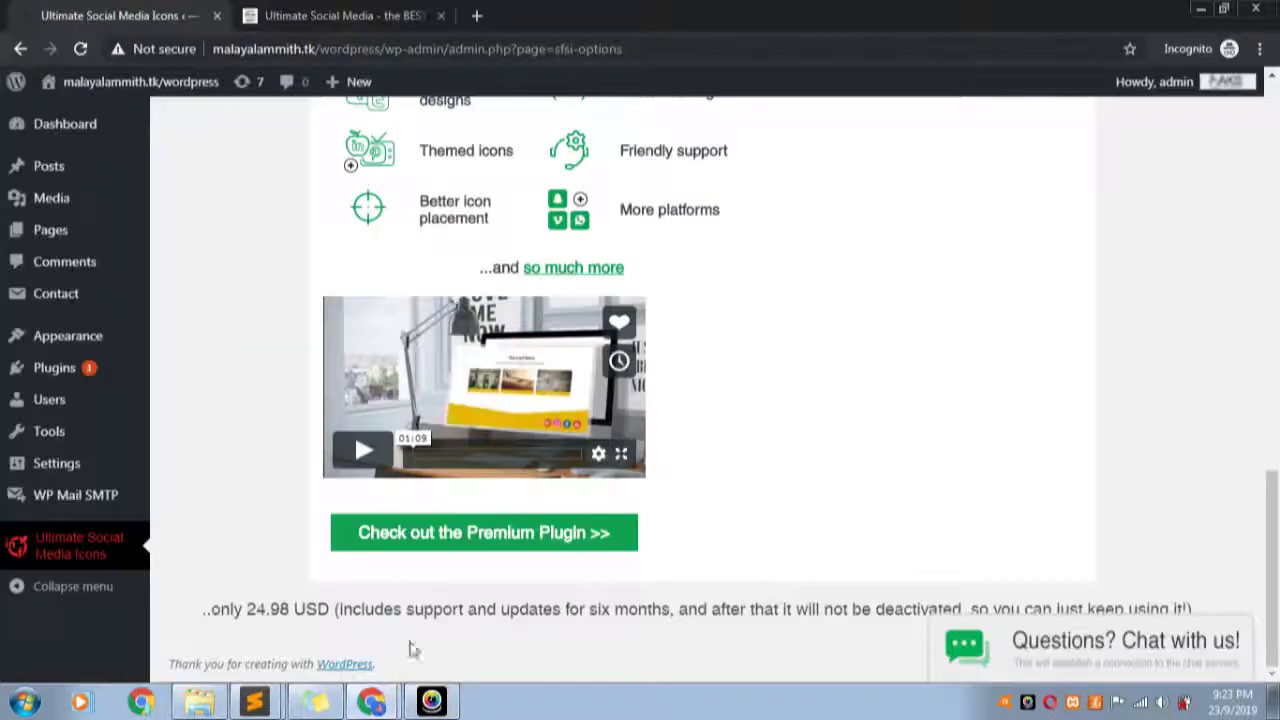
# - Open question 3, "Where shall they be displayed?", and clear the floating icons' right margin
pyautogui.scroll(15, 754, 337)
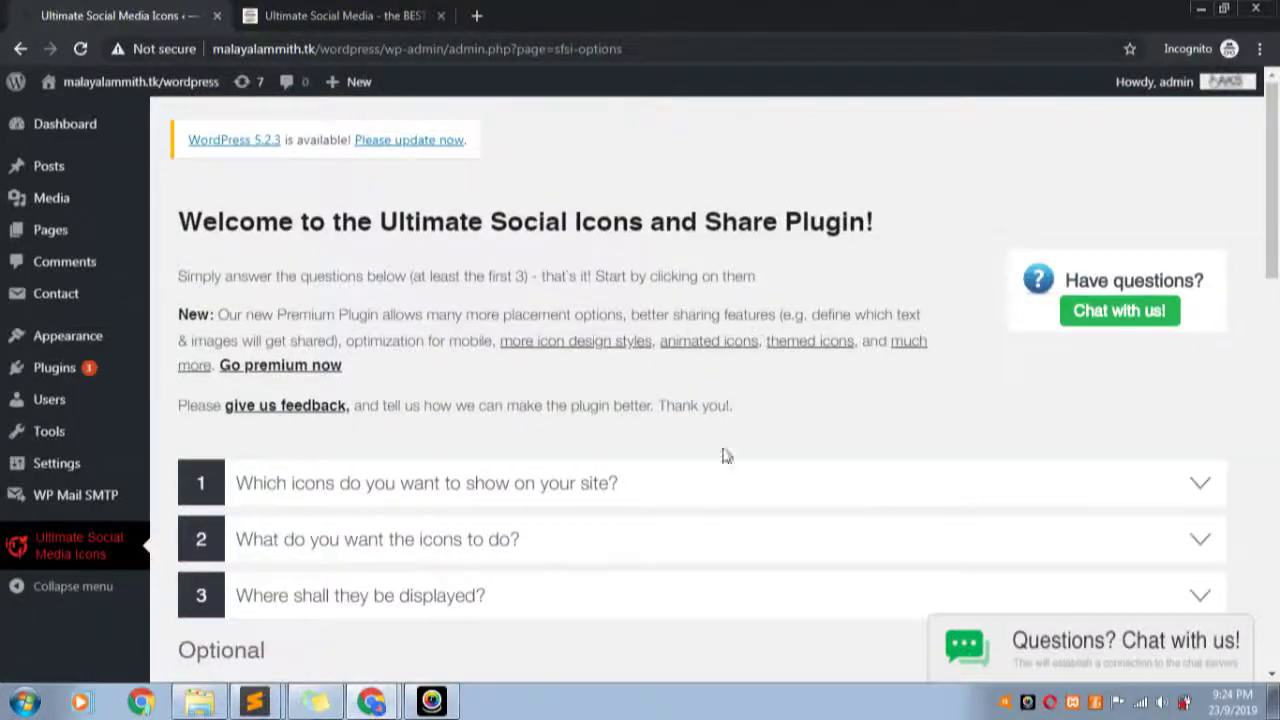
pyautogui.scroll(-2, 631, 437)
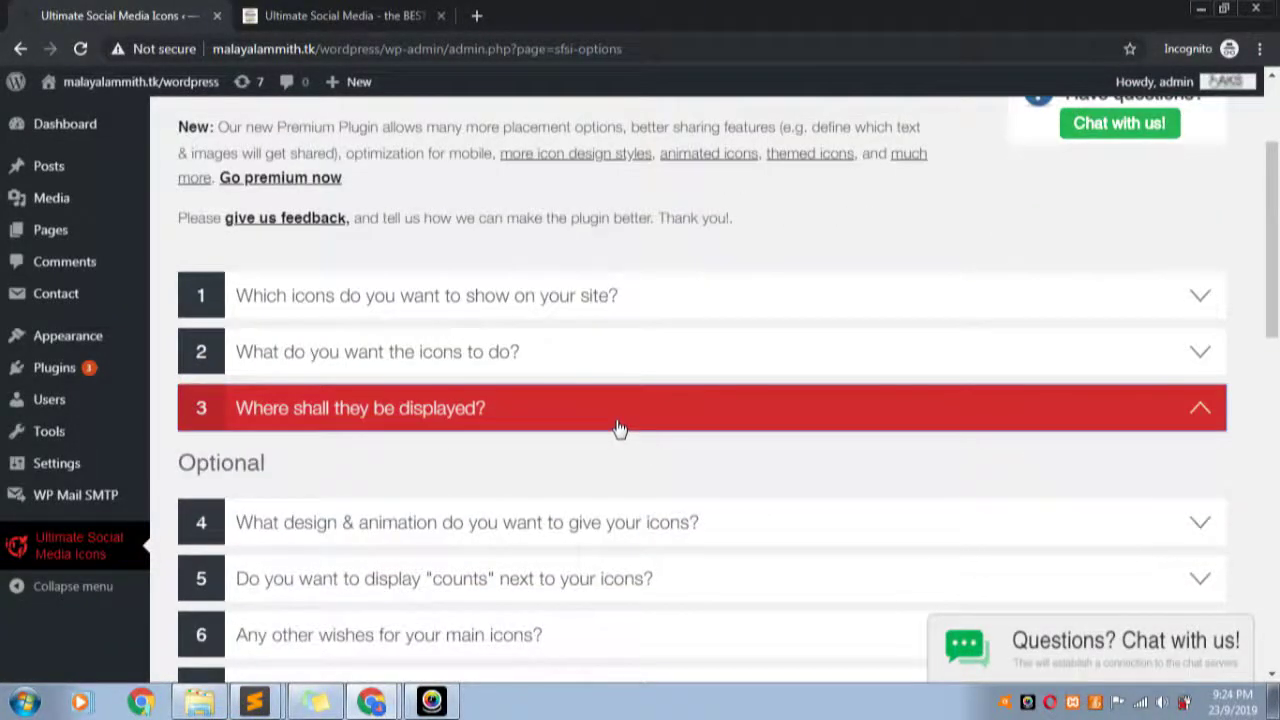
pyautogui.click(620, 427)
pyautogui.scroll(-7, 1000, 429)
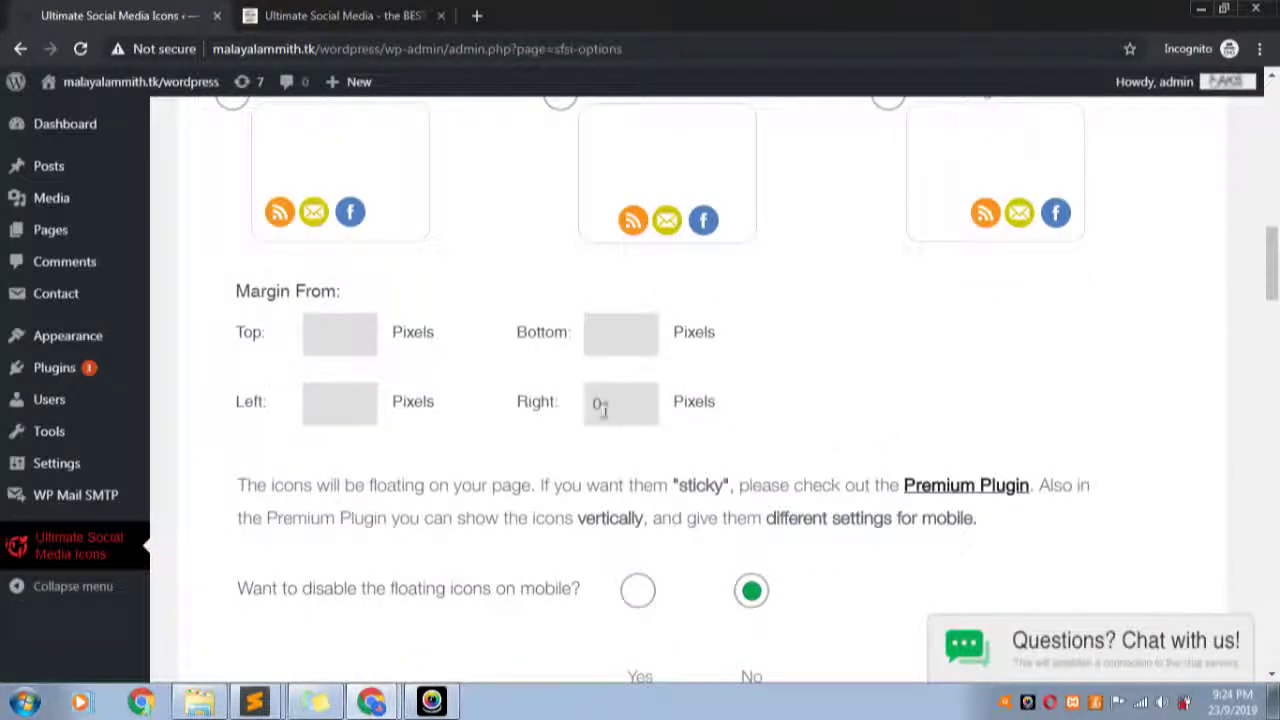
pyautogui.press('BackSpace')
# - Examine the floating location, mobile, widget, shortcode, after-post and design options under question 3
pyautogui.scroll(-4, 852, 432)
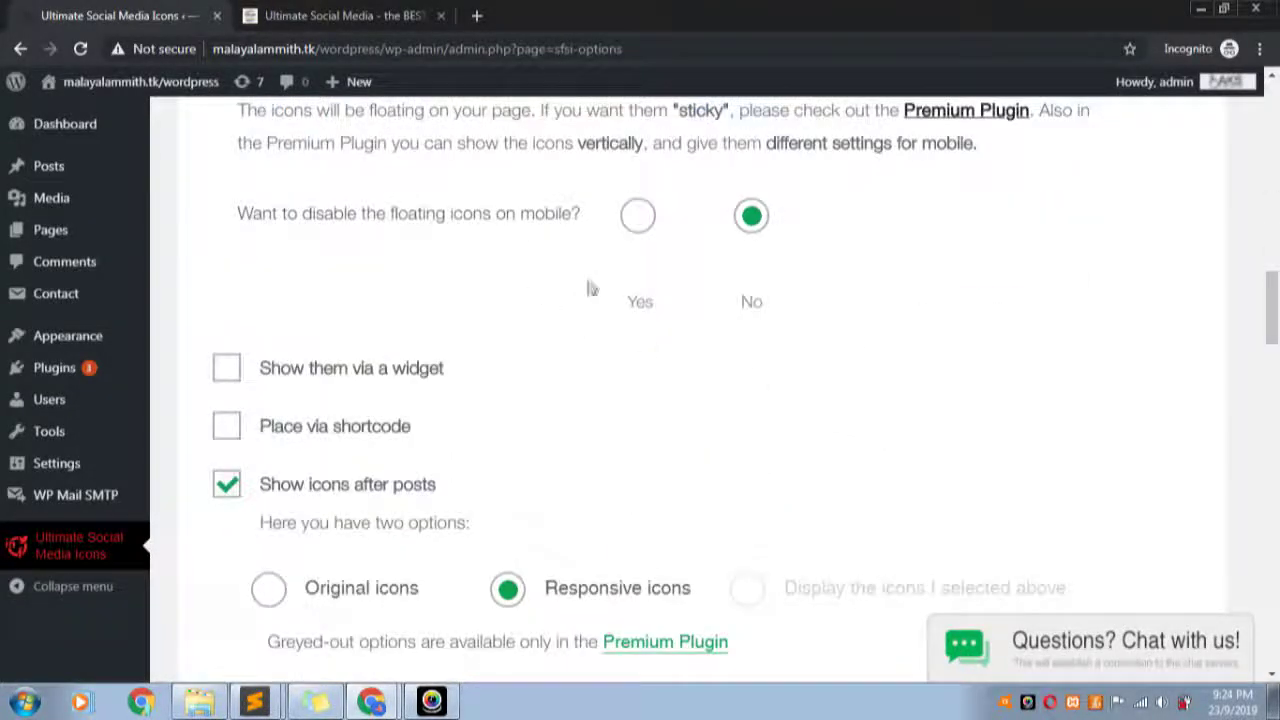
pyautogui.scroll(-1, 613, 285)
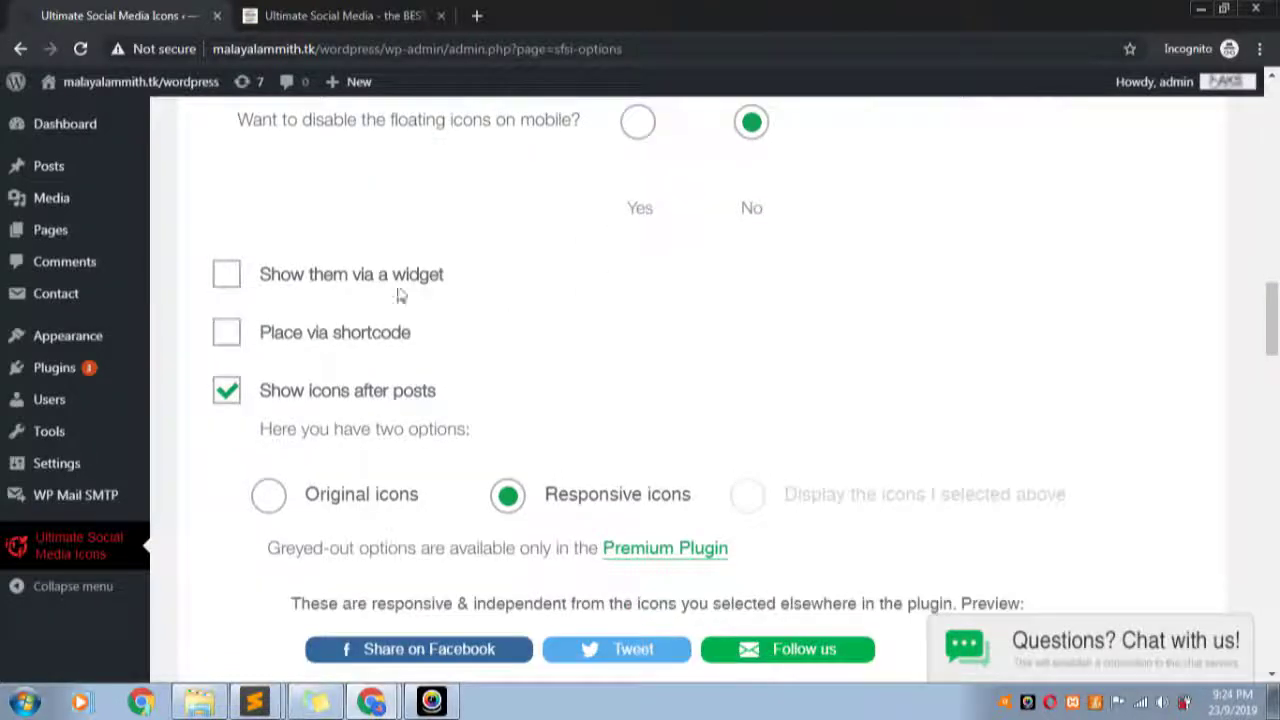
pyautogui.scroll(6, 340, 292)
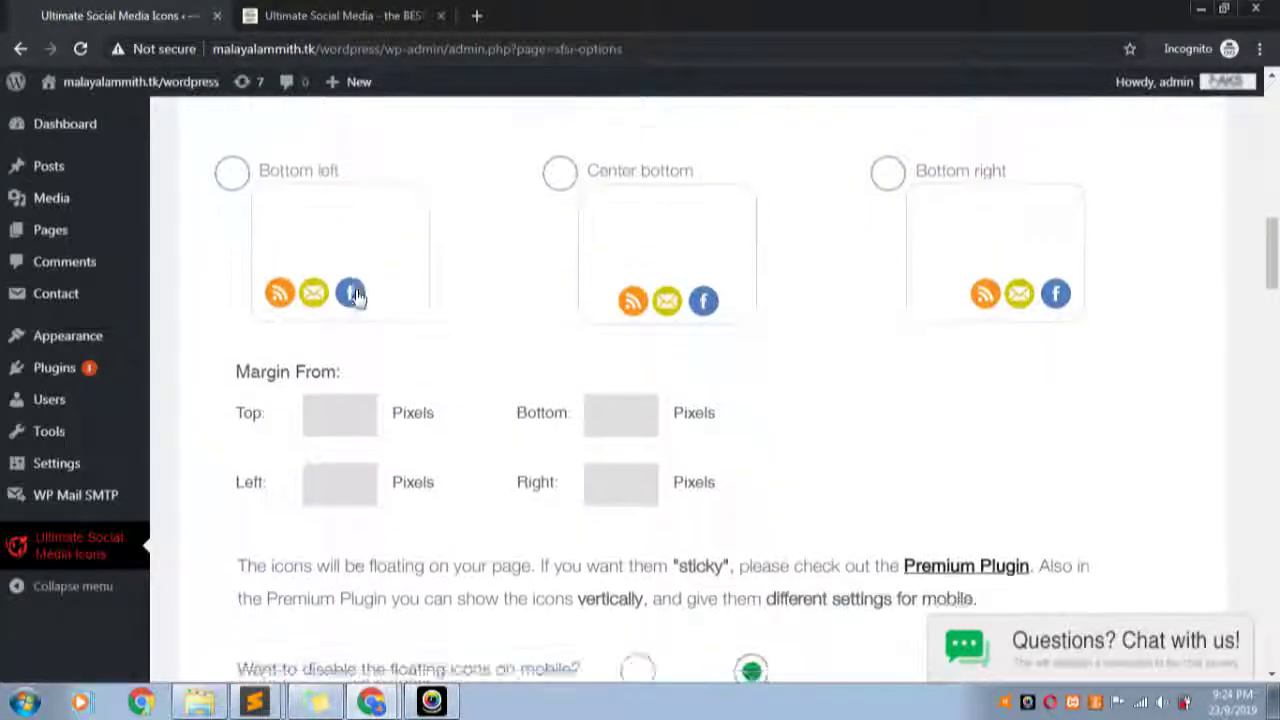
pyautogui.scroll(-3, 357, 294)
pyautogui.scroll(8, 366, 434)
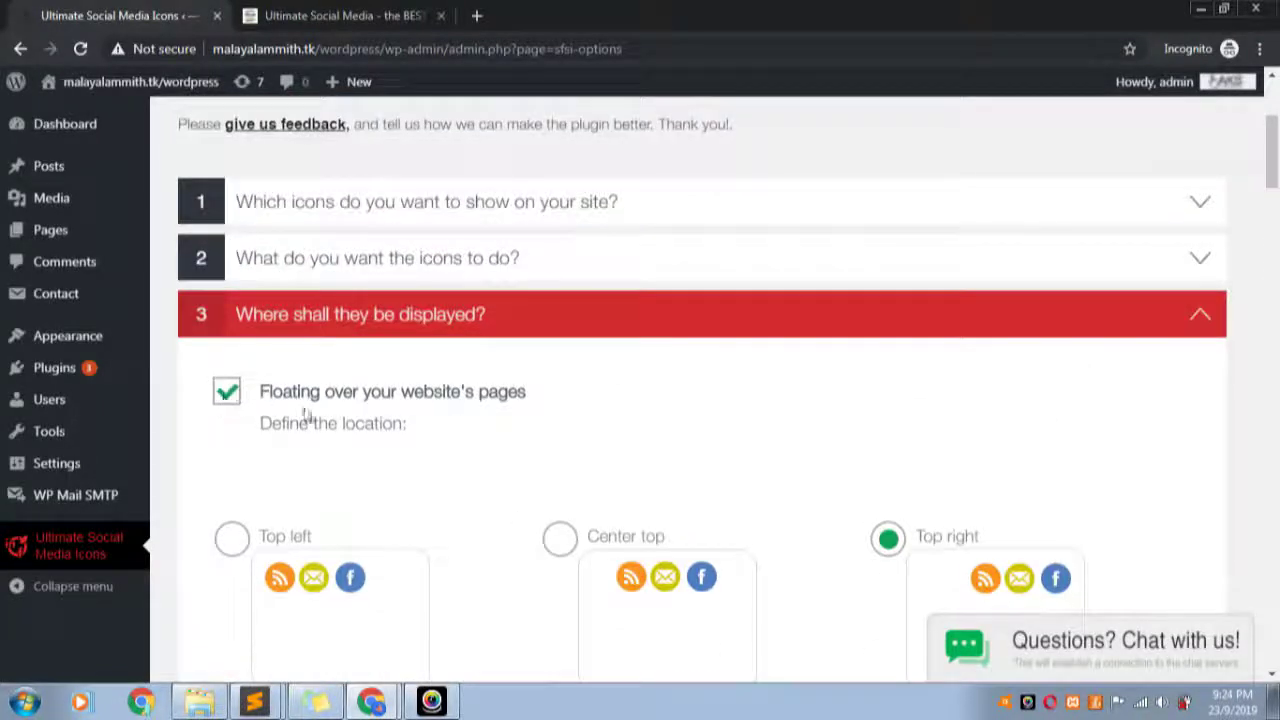
pyautogui.scroll(-5, 606, 426)
pyautogui.scroll(5, 434, 354)
pyautogui.scroll(-14, 534, 409)
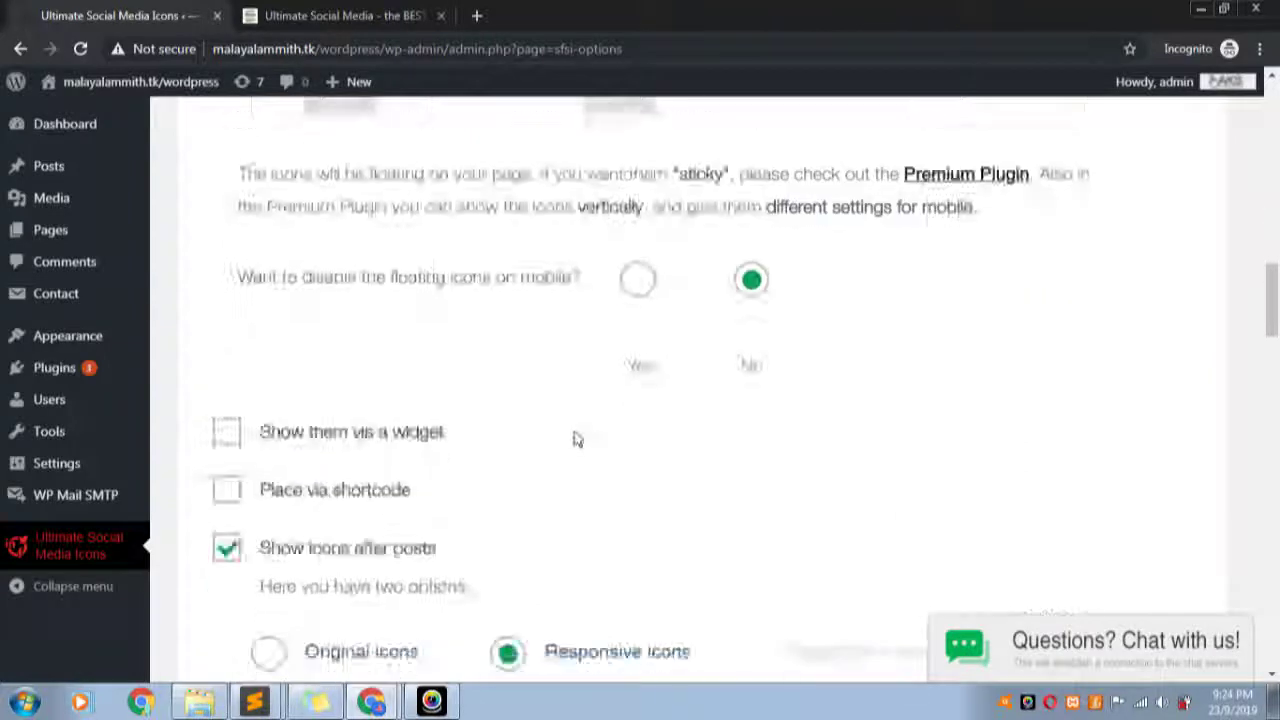
pyautogui.scroll(-10, 643, 424)
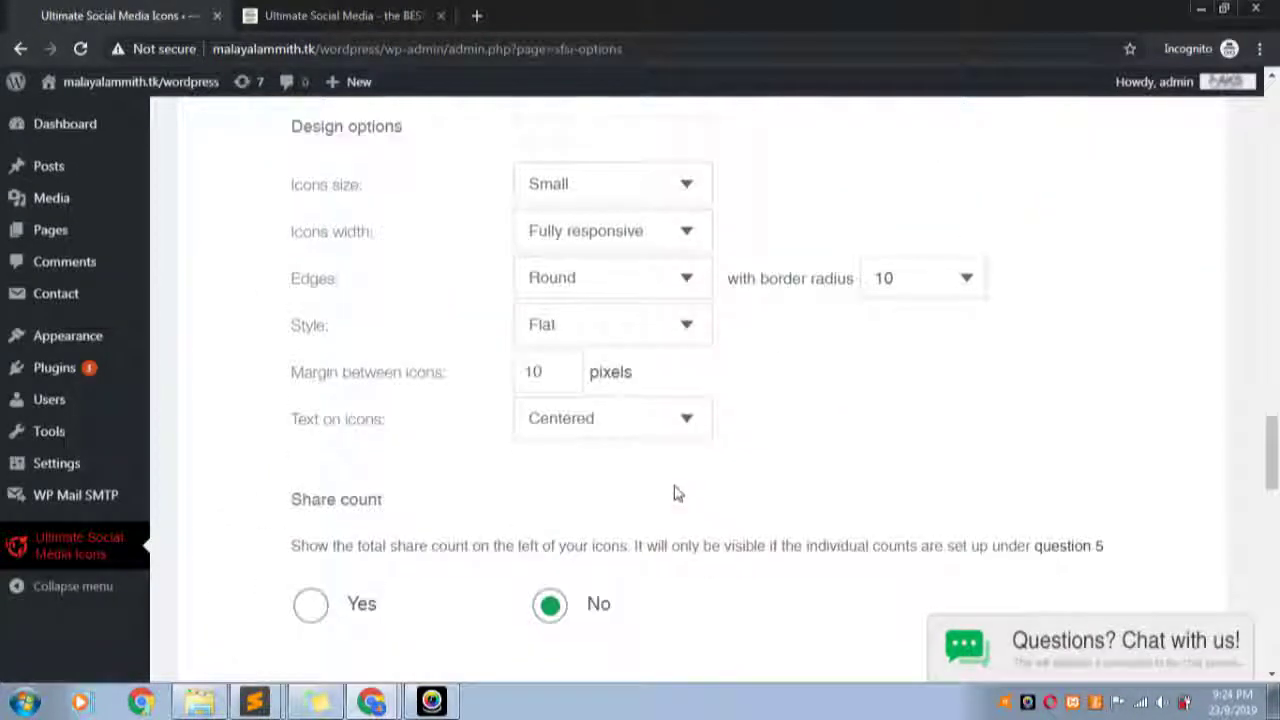
pyautogui.scroll(12, 630, 340)
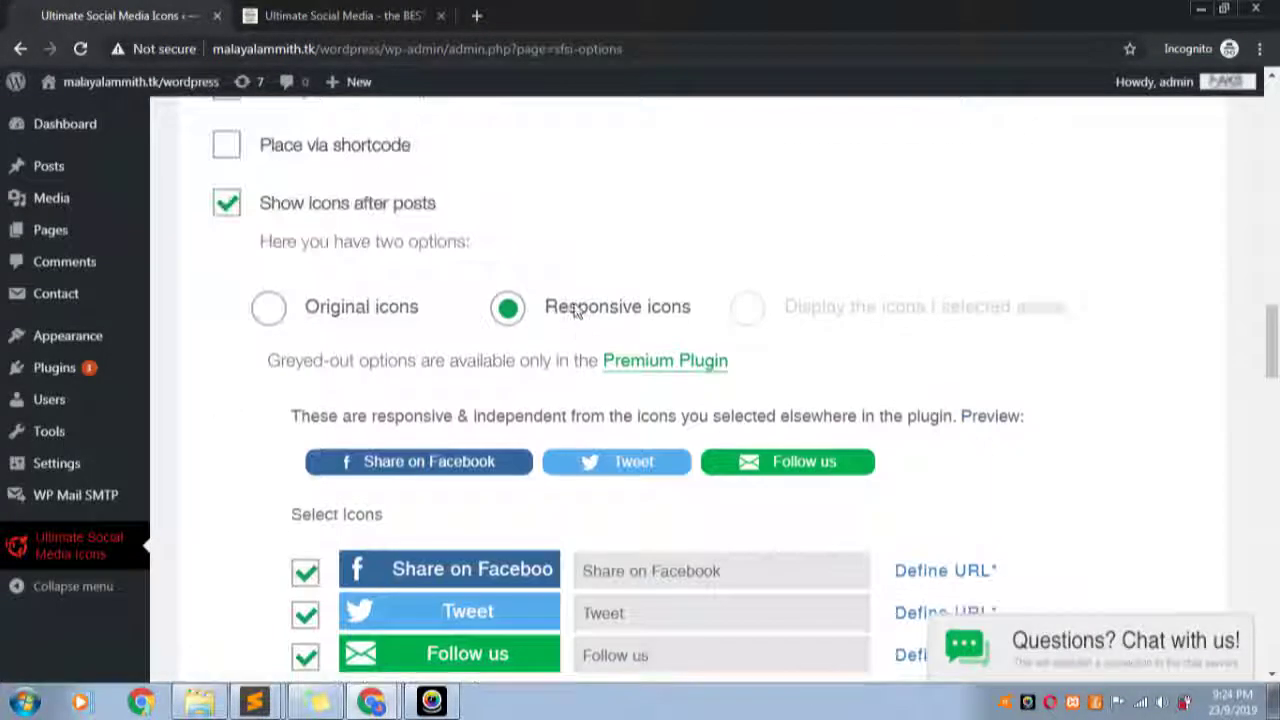
# - Set the floating icons' right margin to 20 pixels and save the question 3 section
pyautogui.scroll(4, 558, 328)
pyautogui.scroll(4, 620, 320)
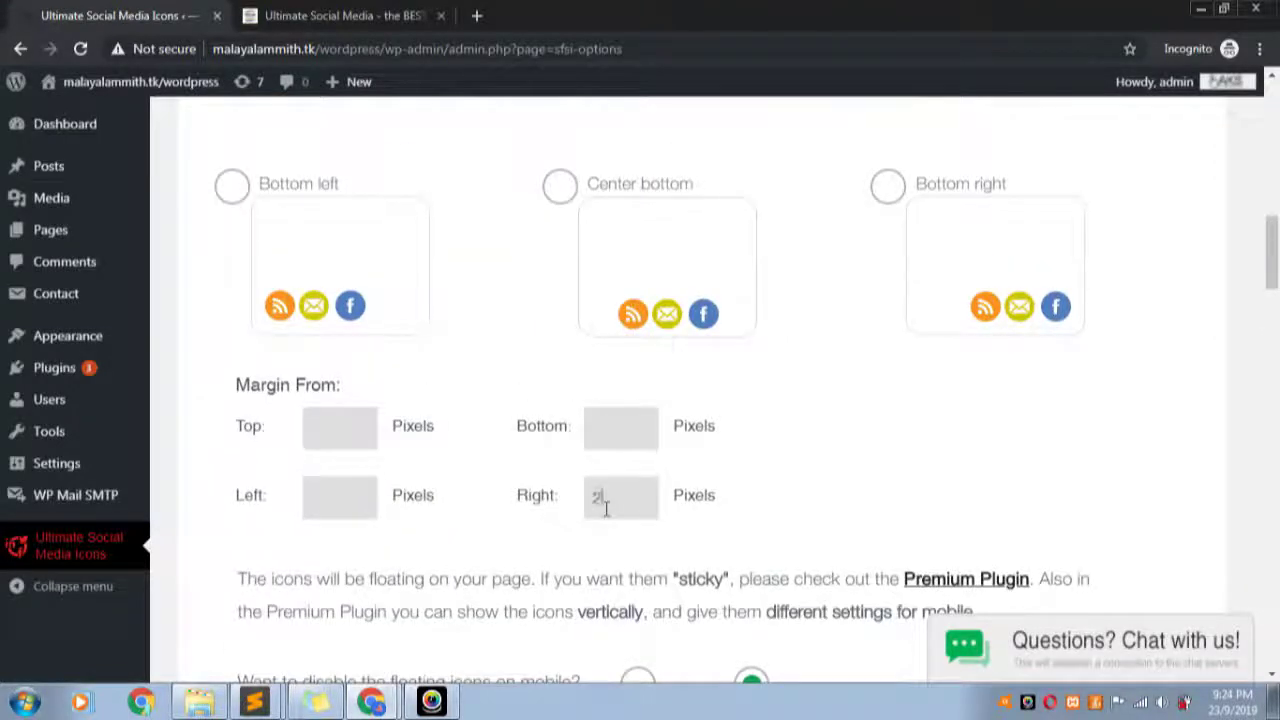
pyautogui.scroll(8, 380, 309)
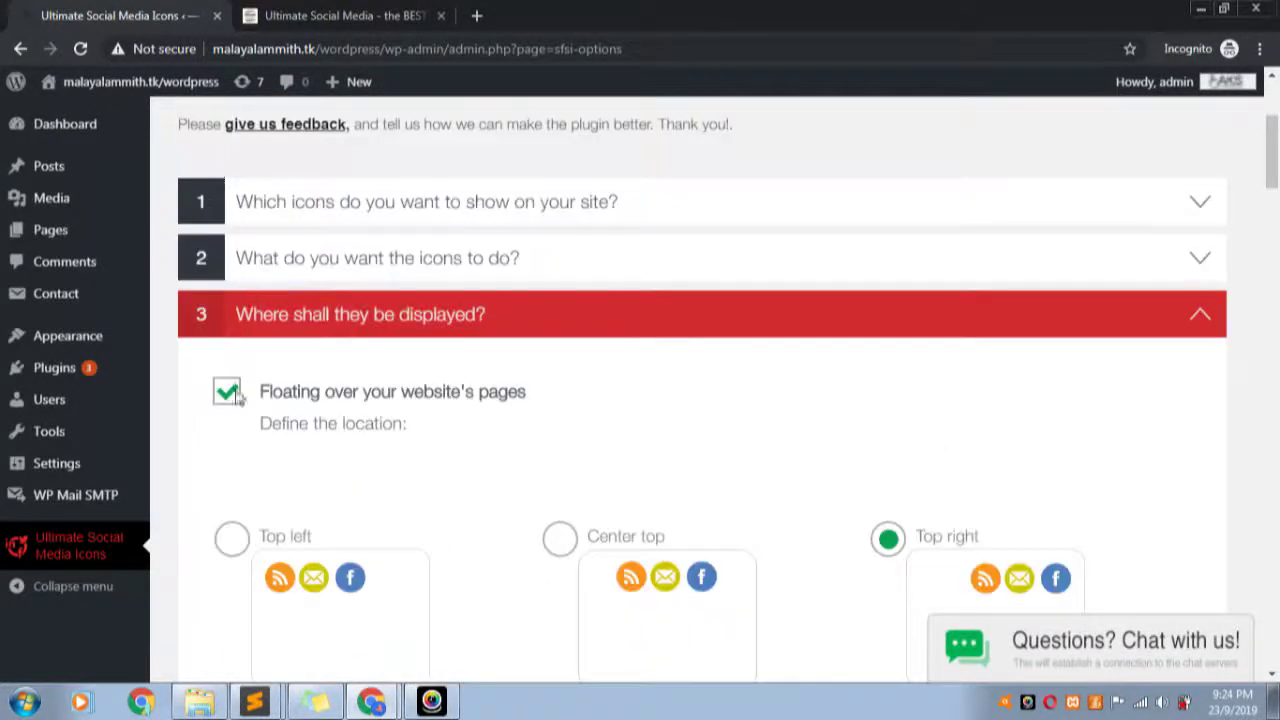
pyautogui.scroll(-15, 1140, 491)
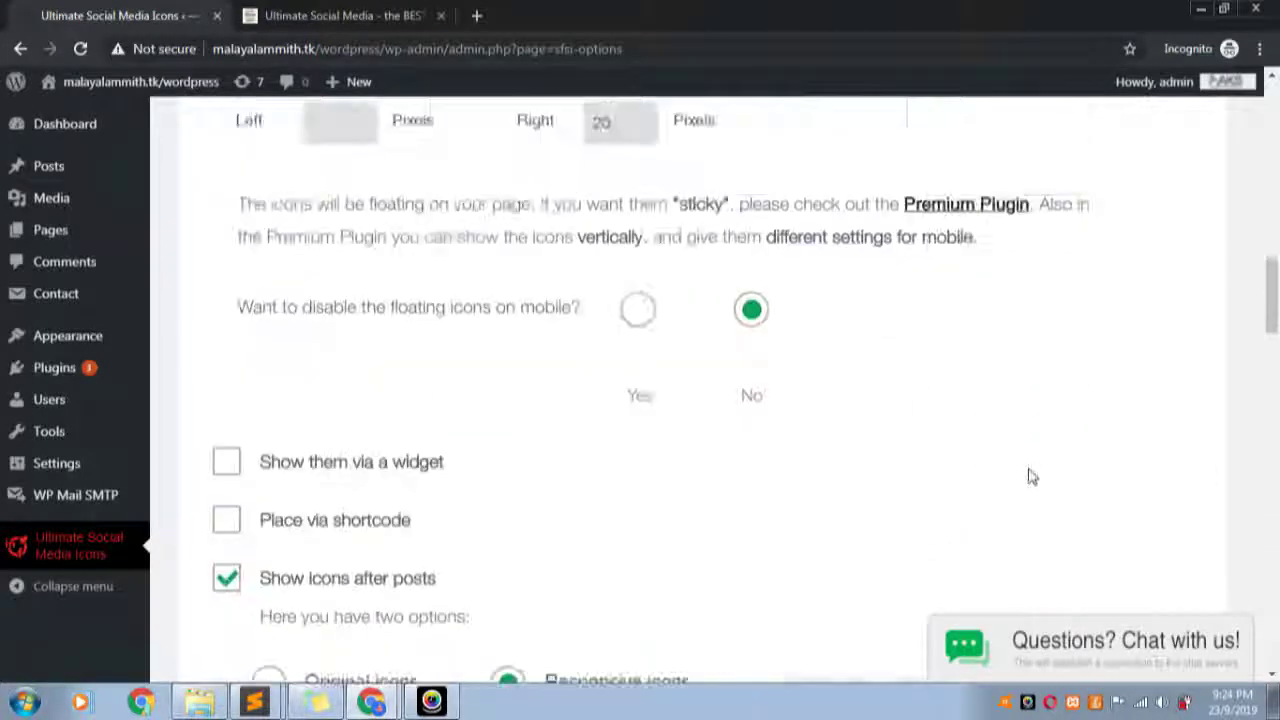
pyautogui.scroll(-9, 672, 578)
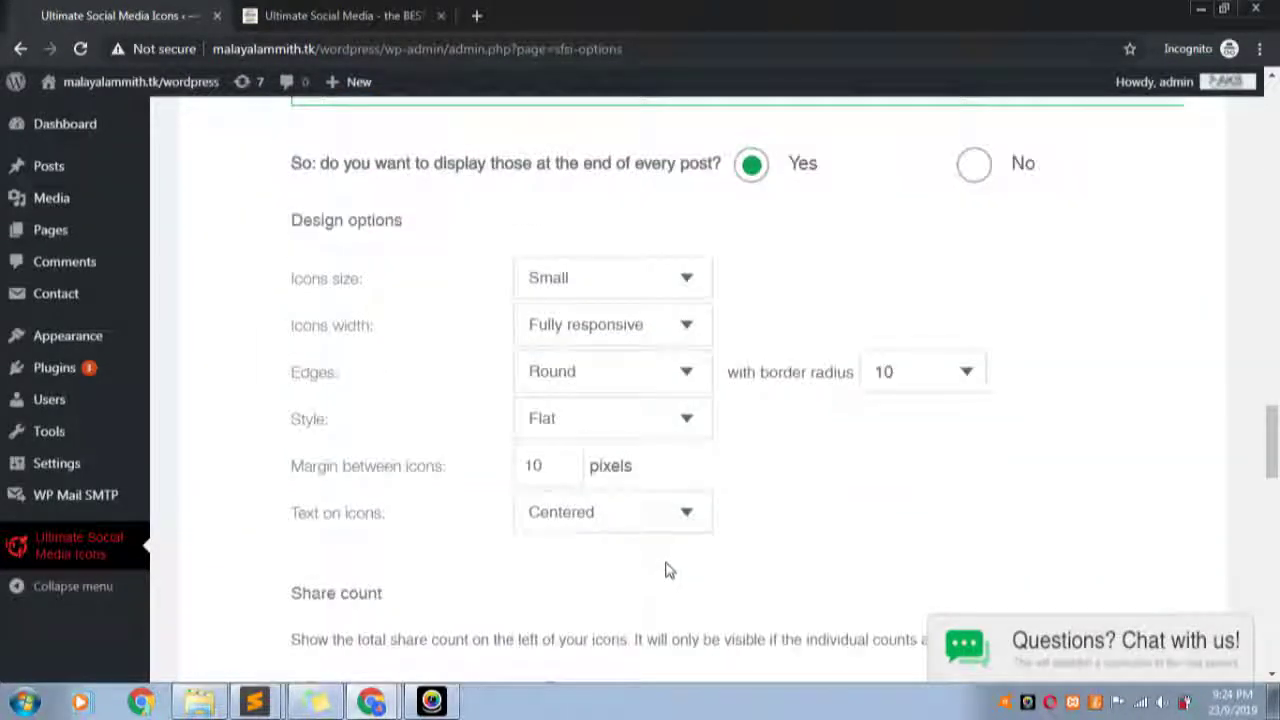
pyautogui.scroll(-2, 660, 611)
pyautogui.click(662, 488)
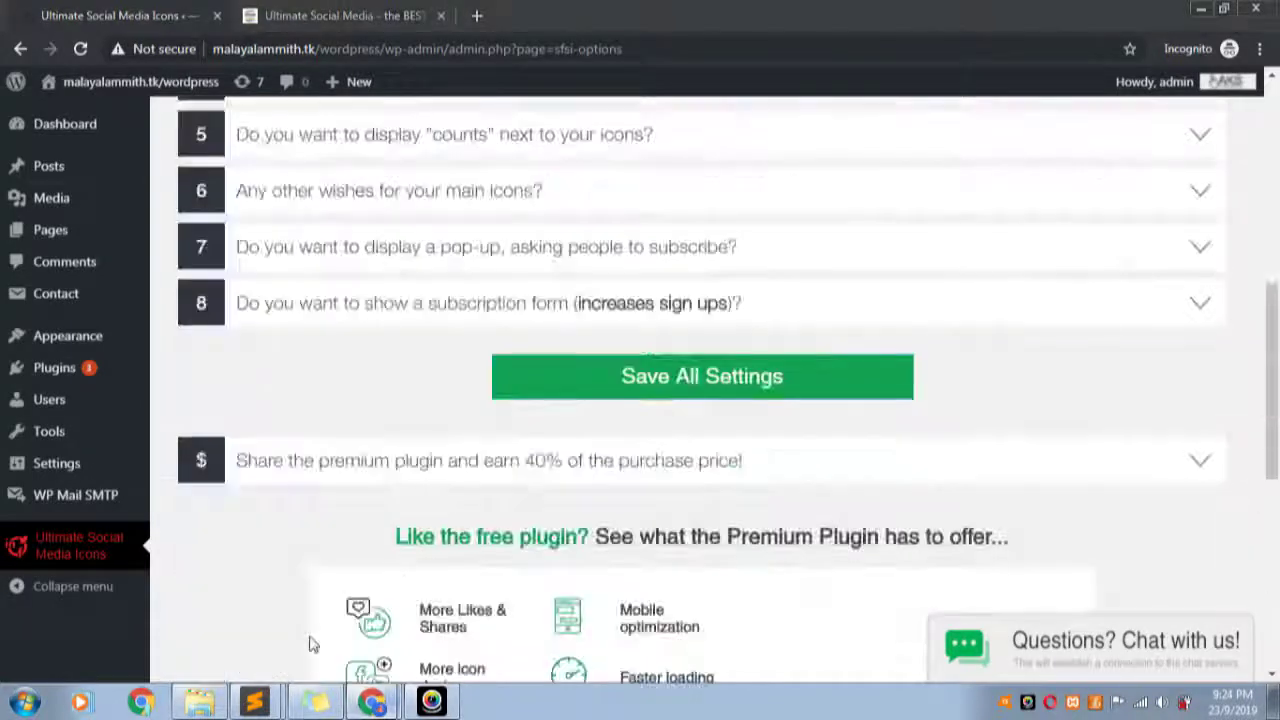
# - Reload the site's home page to check the floating icons with the new right margin, and go back to the plugin settings
pyautogui.hotkey('alt', 'Tab')
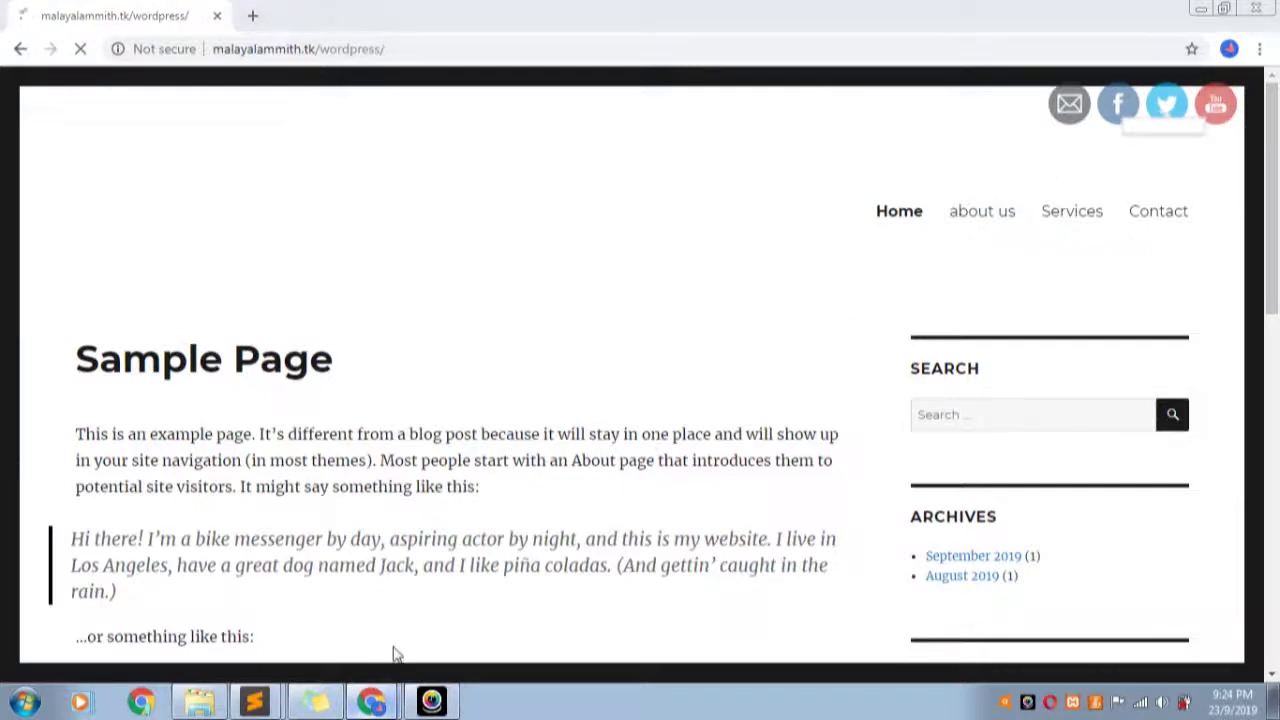
pyautogui.hotkey('alt', 'Tab')
pyautogui.scroll(7, 605, 371)
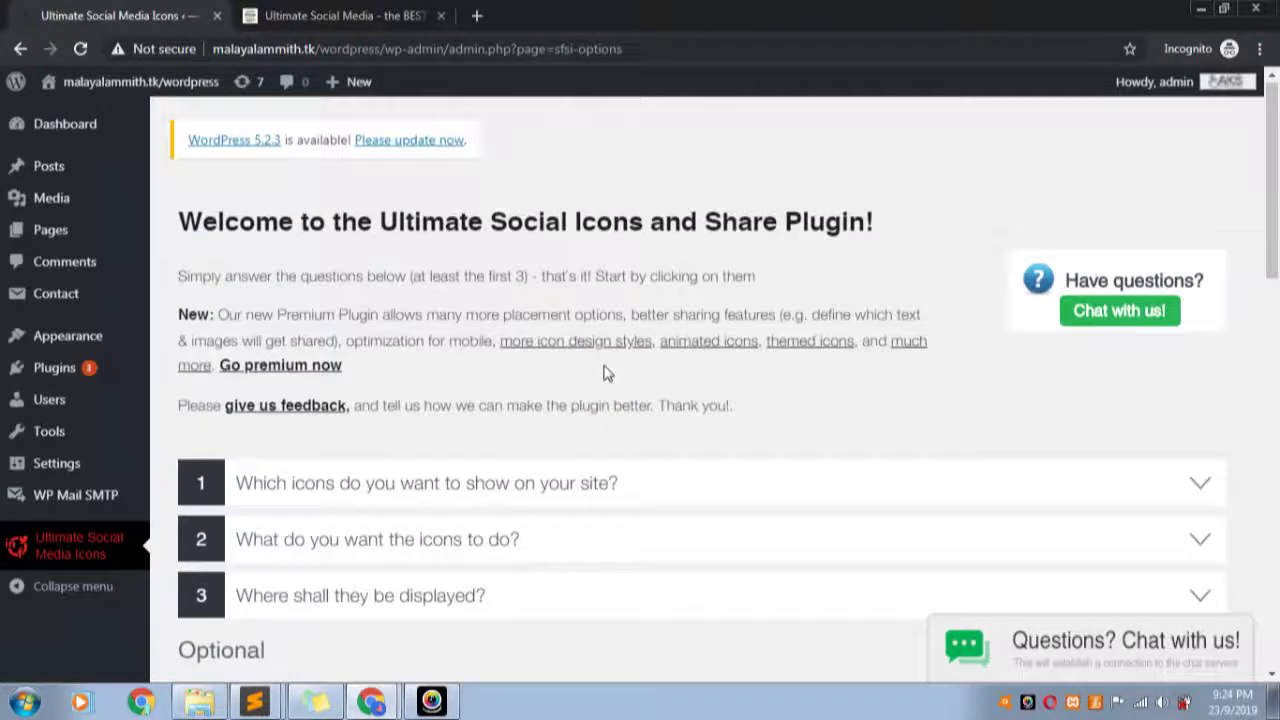
# - Reopen question 3, set the floating icons' top margin, and save the section
pyautogui.scroll(-3, 512, 422)
pyautogui.click(502, 327)
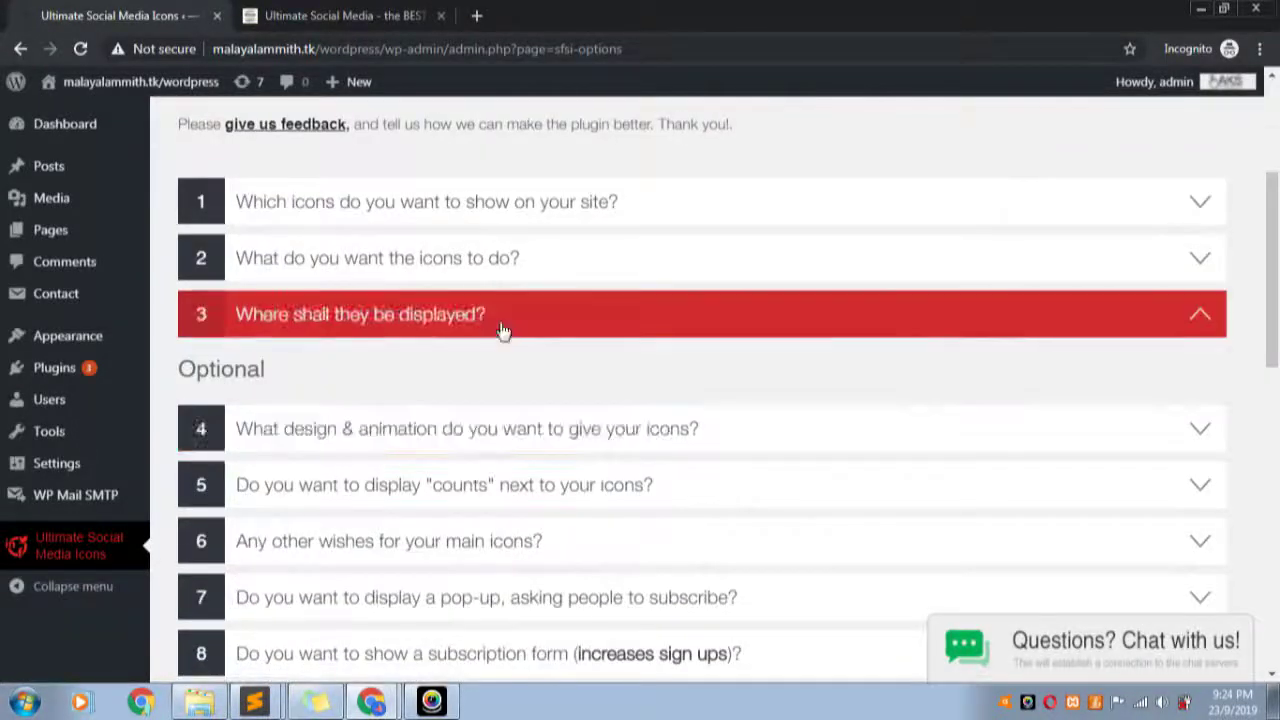
pyautogui.scroll(-6, 363, 491)
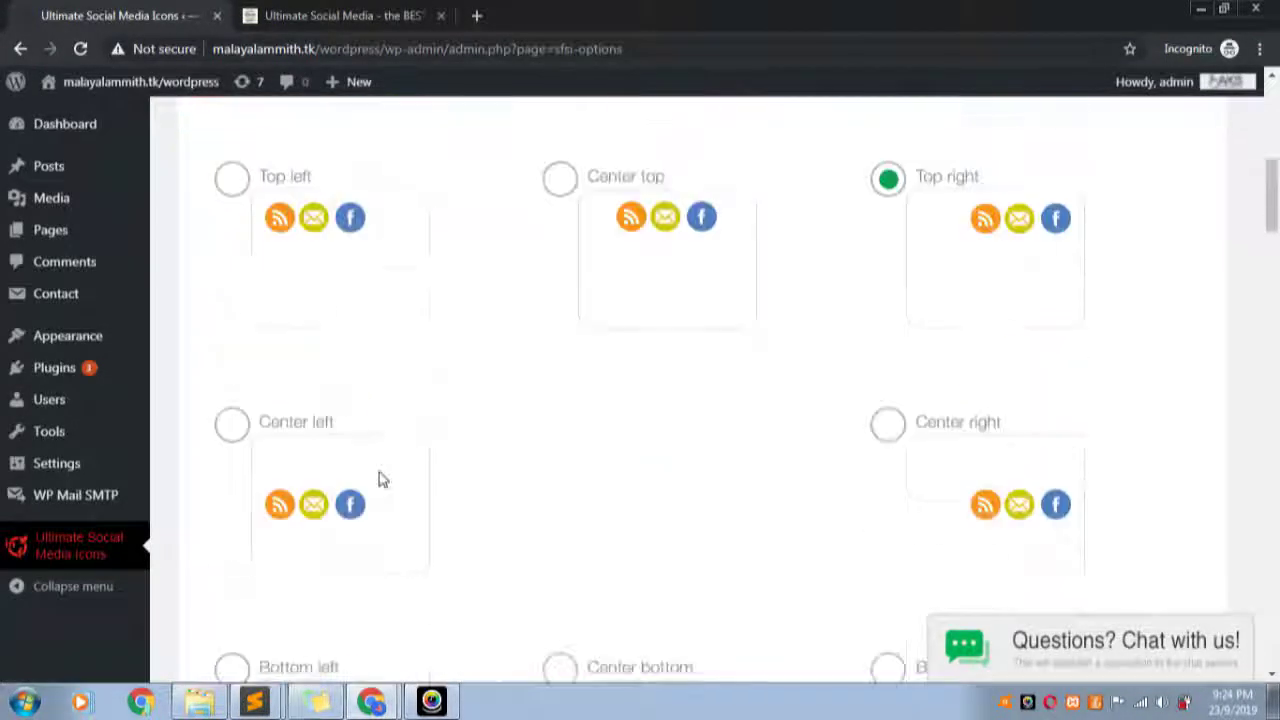
pyautogui.scroll(-4, 390, 479)
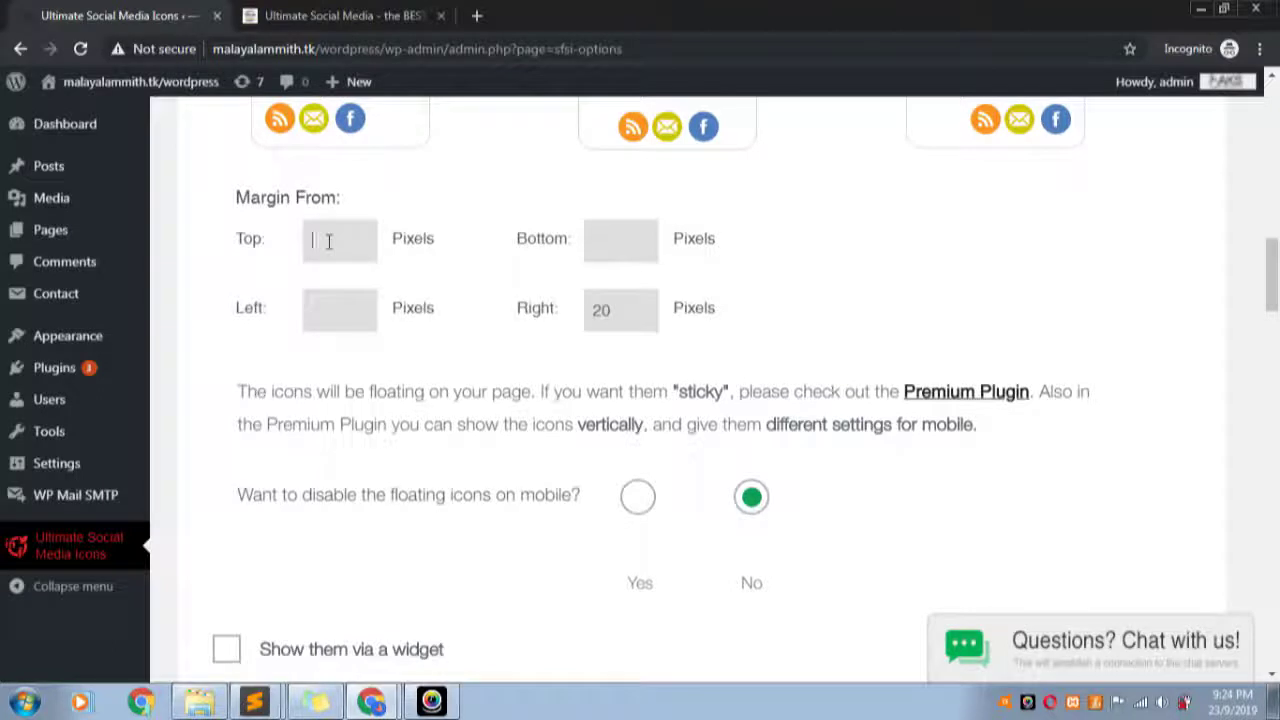
pyautogui.scroll(-15, 711, 346)
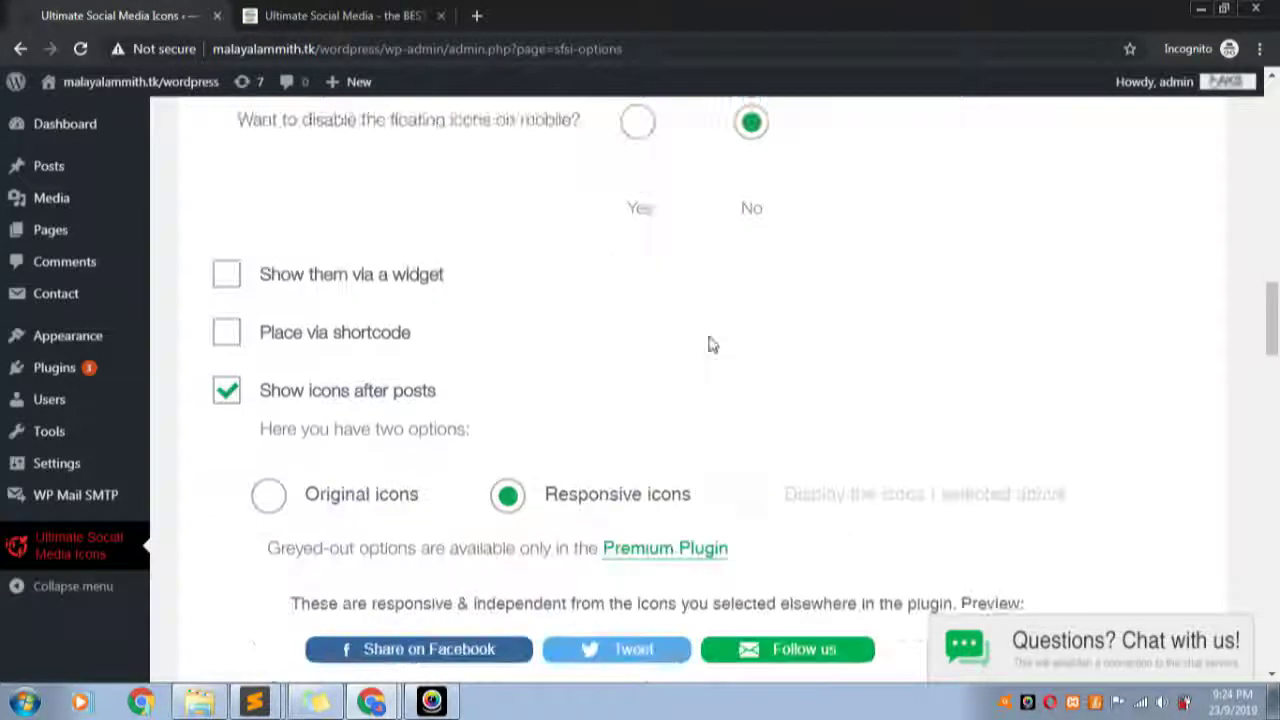
pyautogui.scroll(-7, 654, 580)
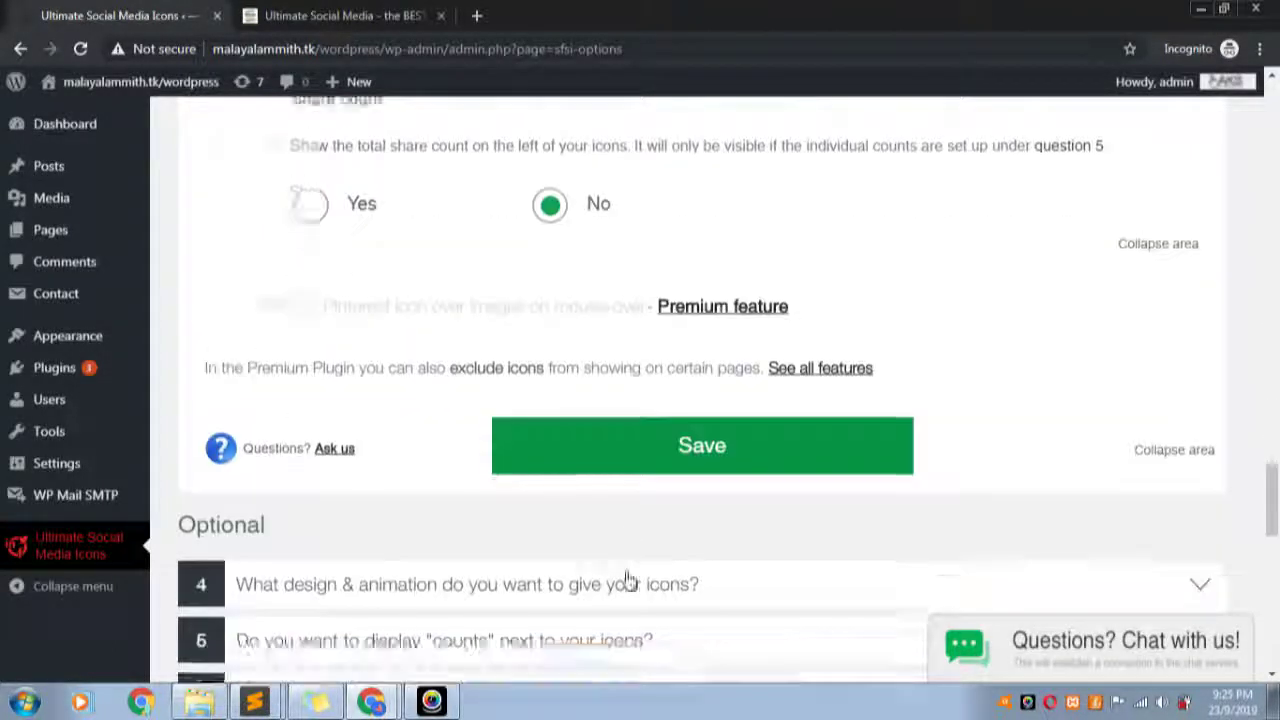
pyautogui.click(686, 305)
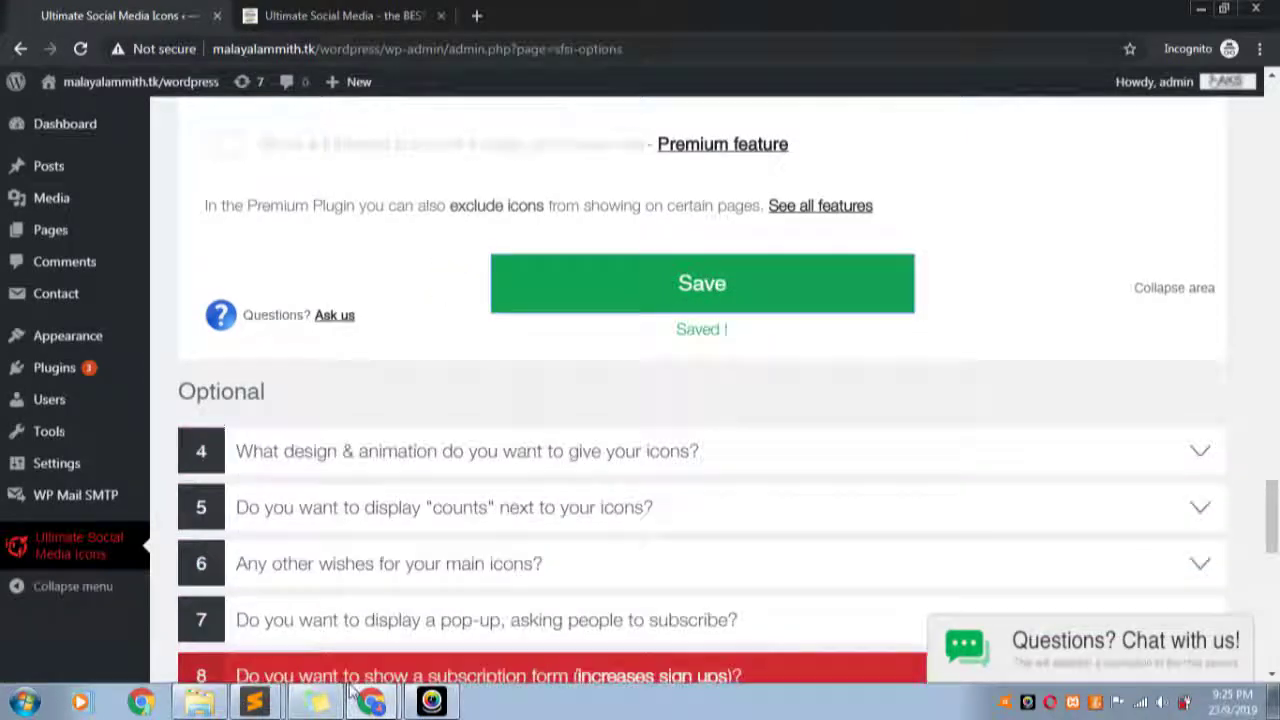
pyautogui.scroll(-8, 465, 575)
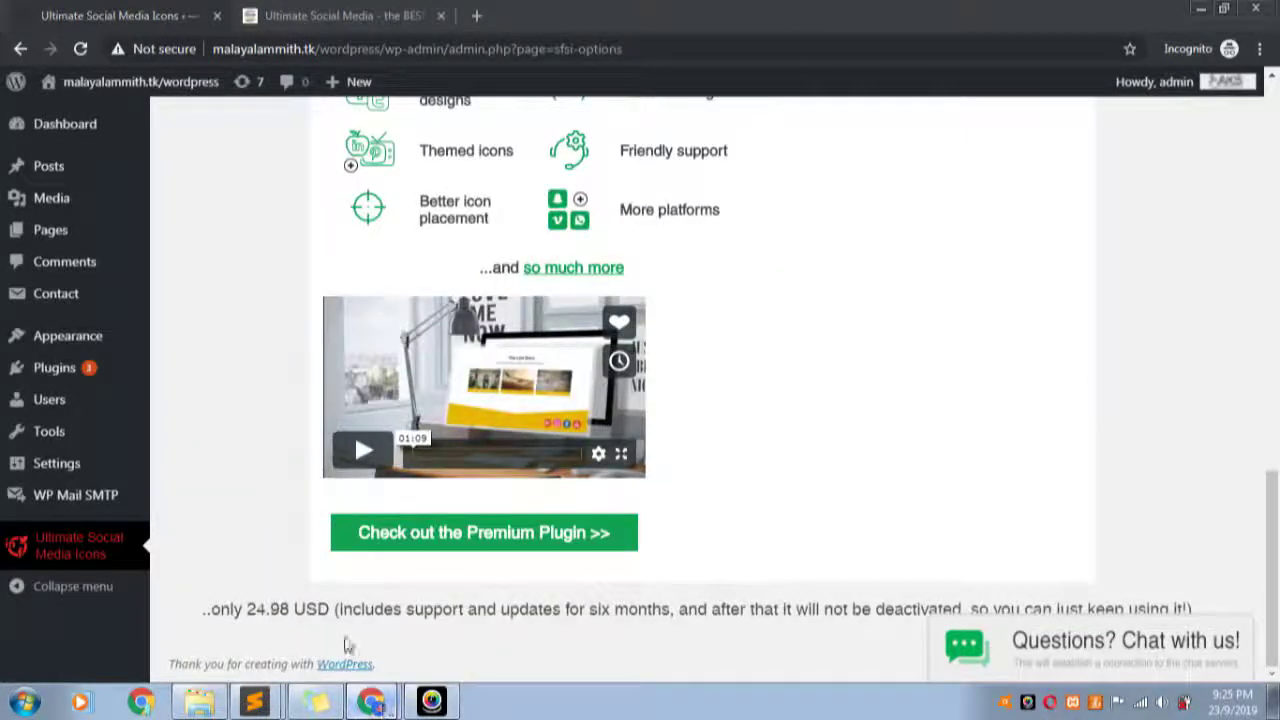
# - Reload the site's home page and examine the floating icons and the share buttons below the content along the whole page
pyautogui.hotkey('alt', 'Tab')
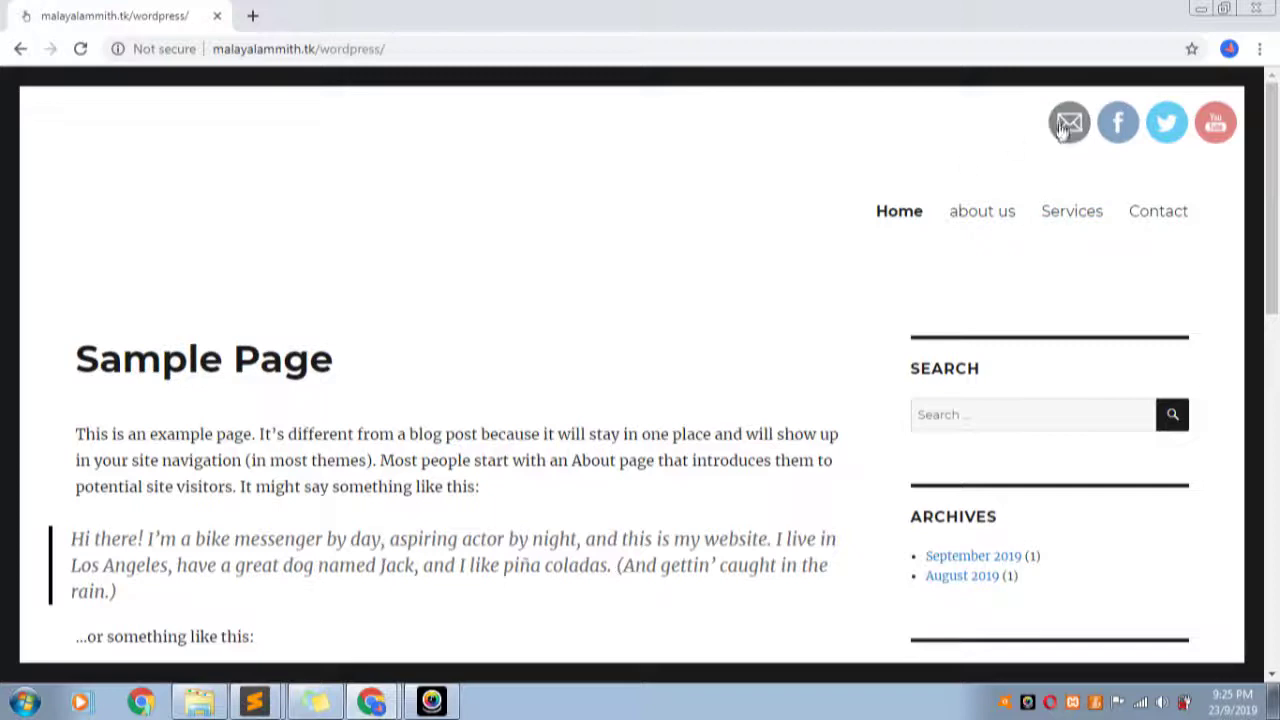
pyautogui.scroll(-2, 434, 191)
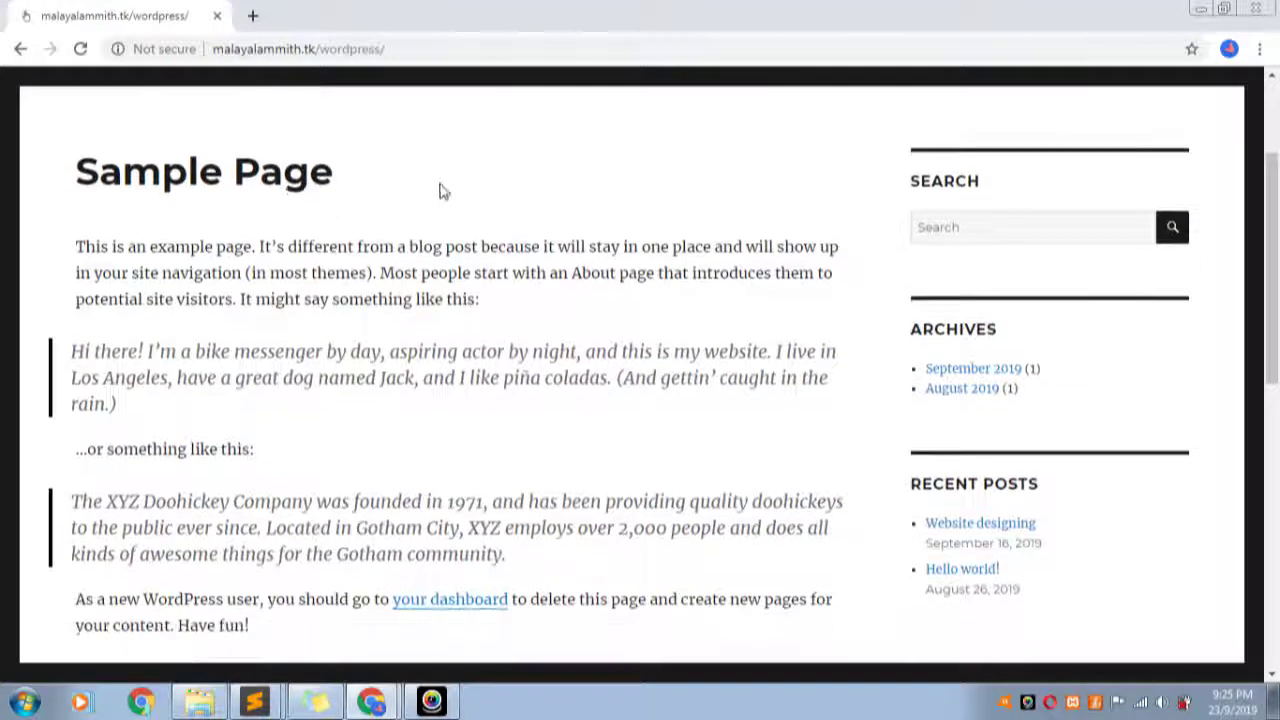
pyautogui.scroll(2, 684, 357)
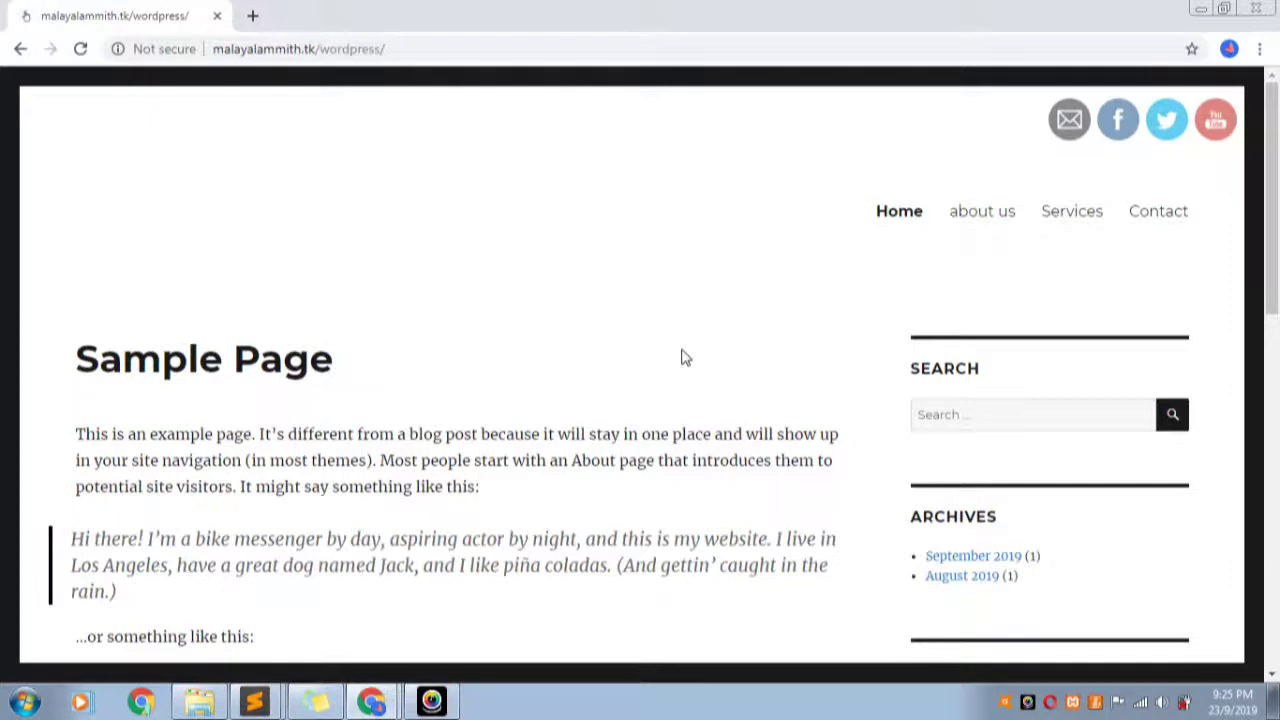
pyautogui.scroll(-1, 907, 176)
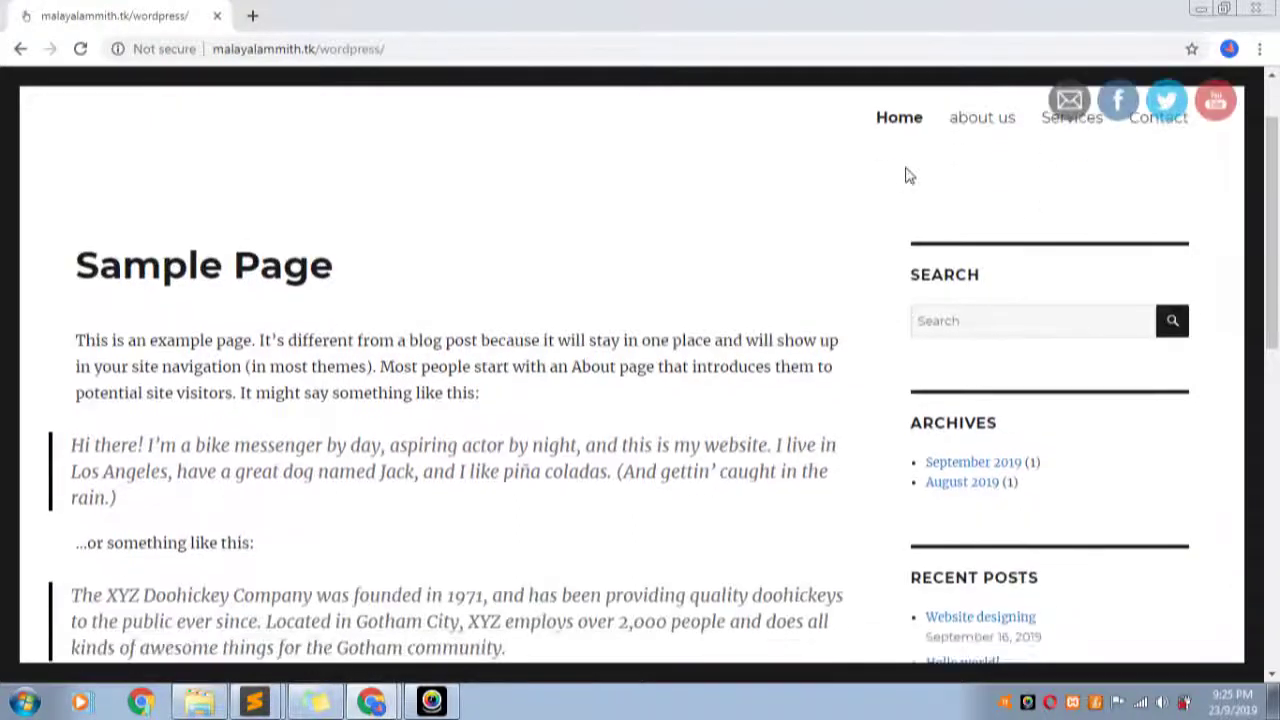
pyautogui.scroll(-2, 905, 178)
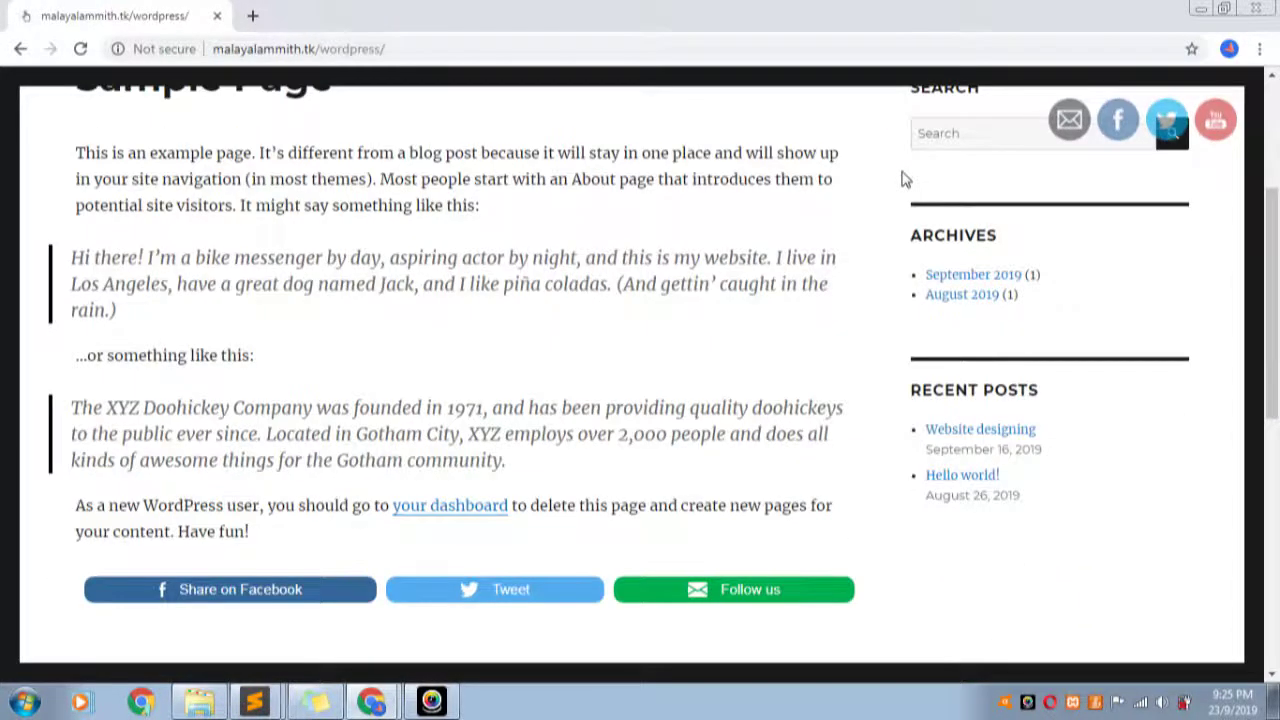
pyautogui.scroll(-2, 904, 200)
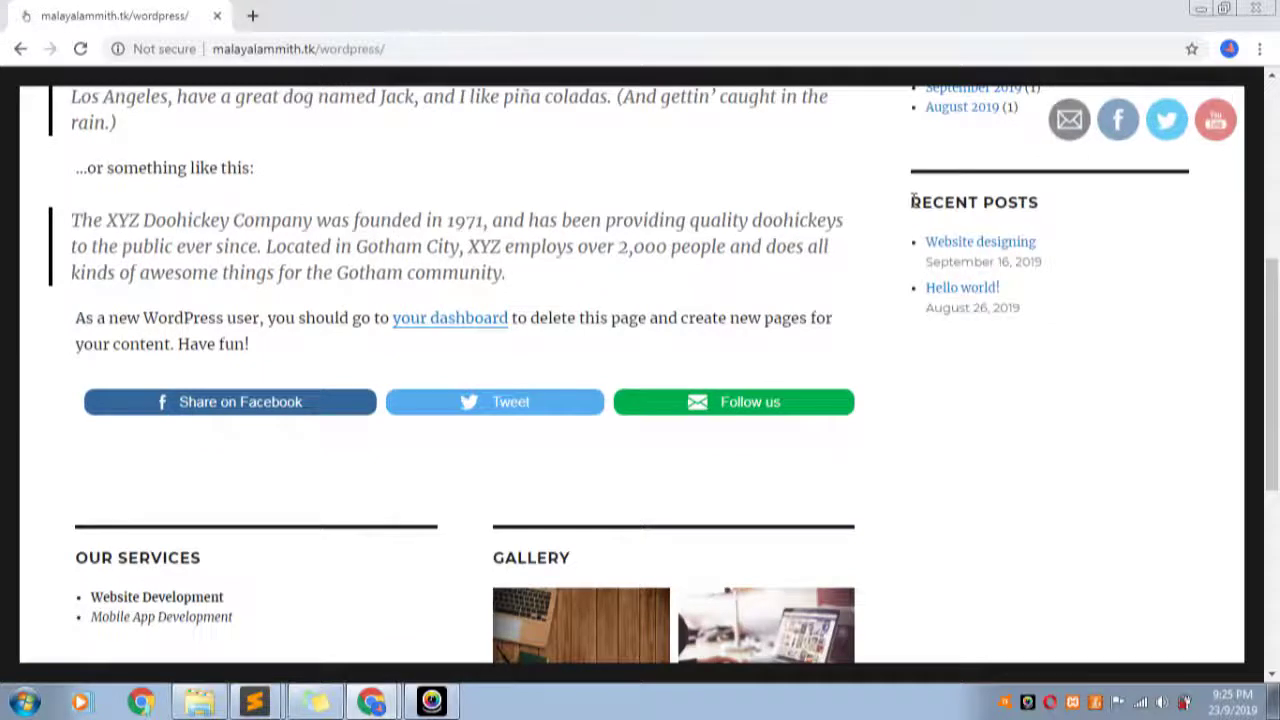
pyautogui.scroll(-3, 845, 172)
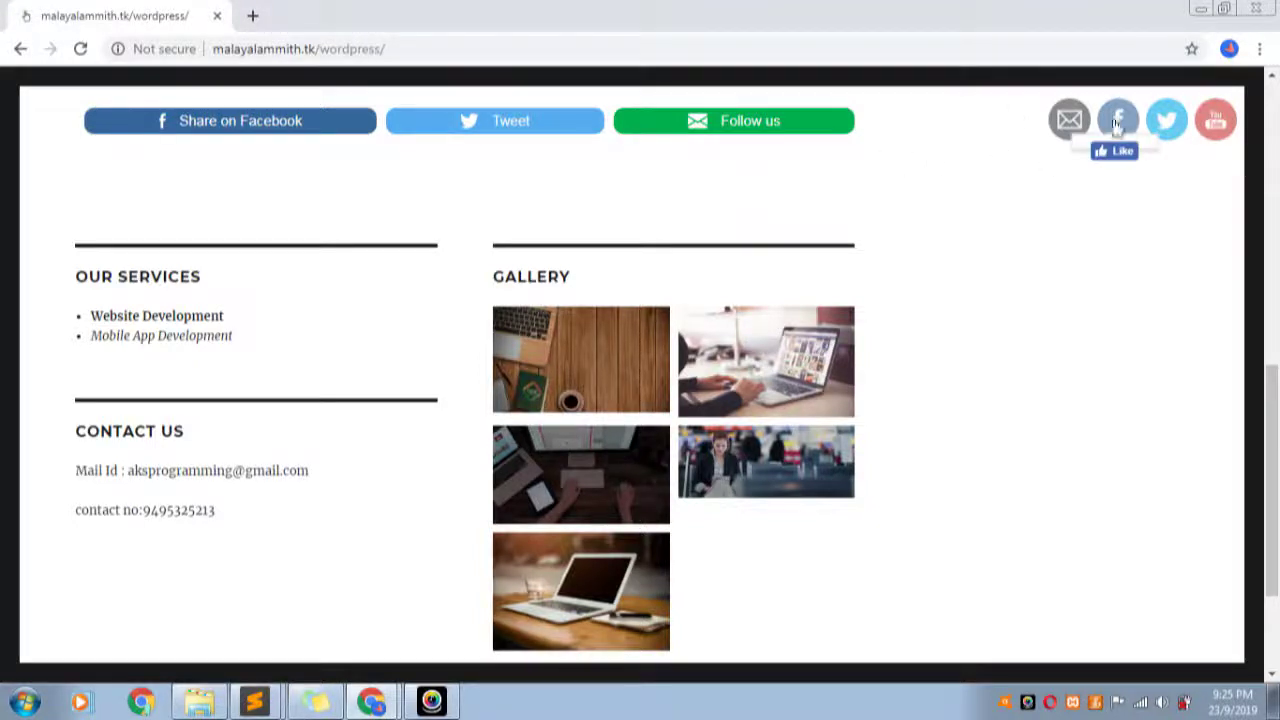
pyautogui.scroll(-1, 837, 177)
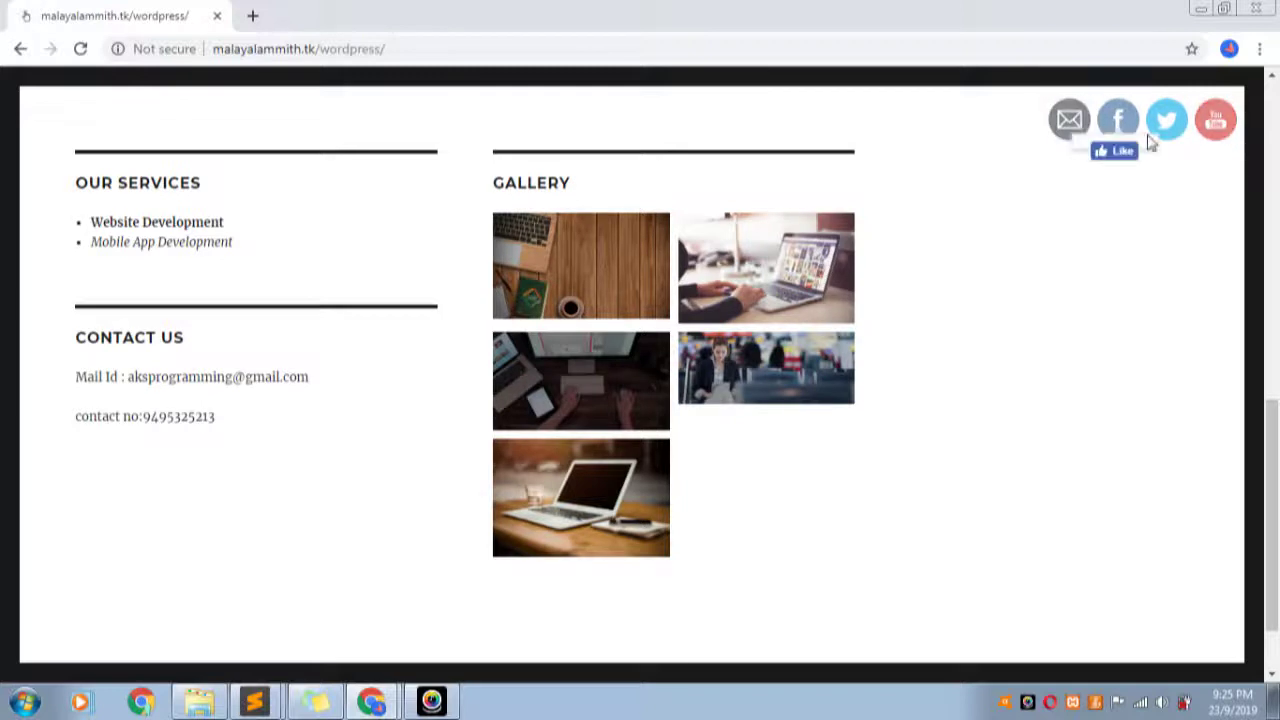
pyautogui.scroll(-1, 928, 158)
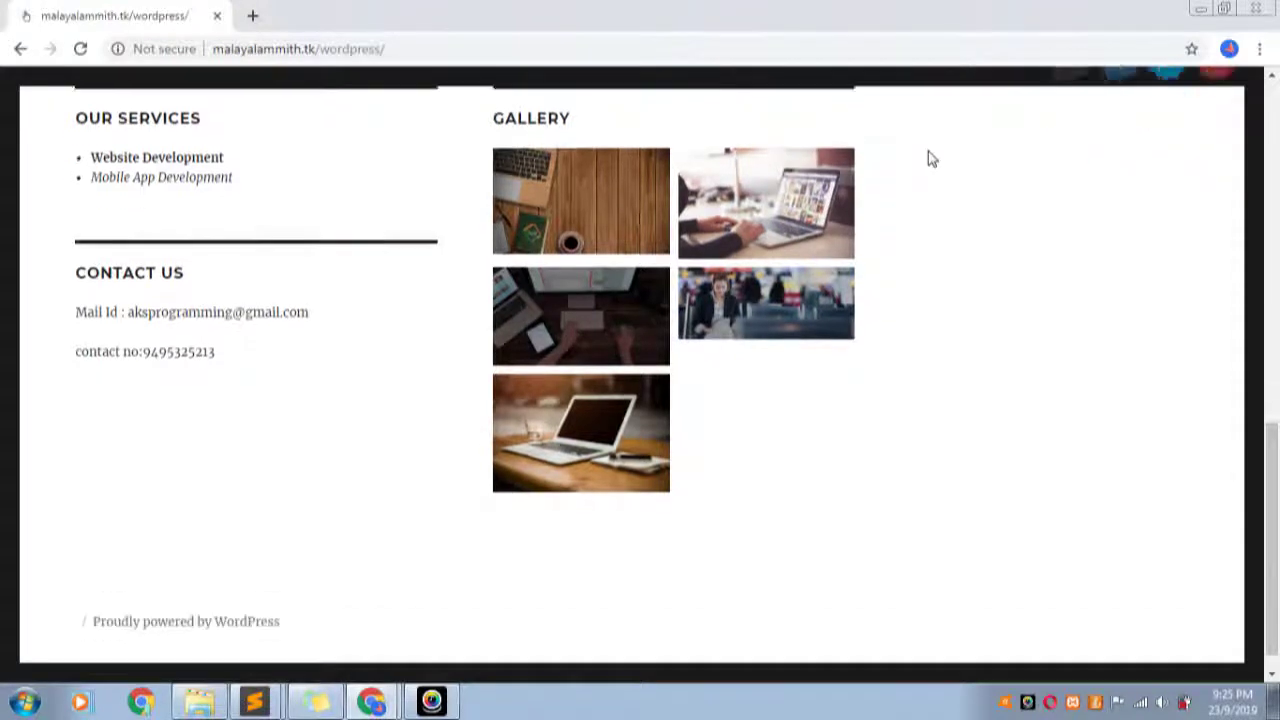
pyautogui.scroll(4, 280, 450)
pyautogui.scroll(5, 291, 443)
# - Return to the plugin settings and review the optional questions 4 to 8 and the premium plugin offer
pyautogui.click(371, 703)
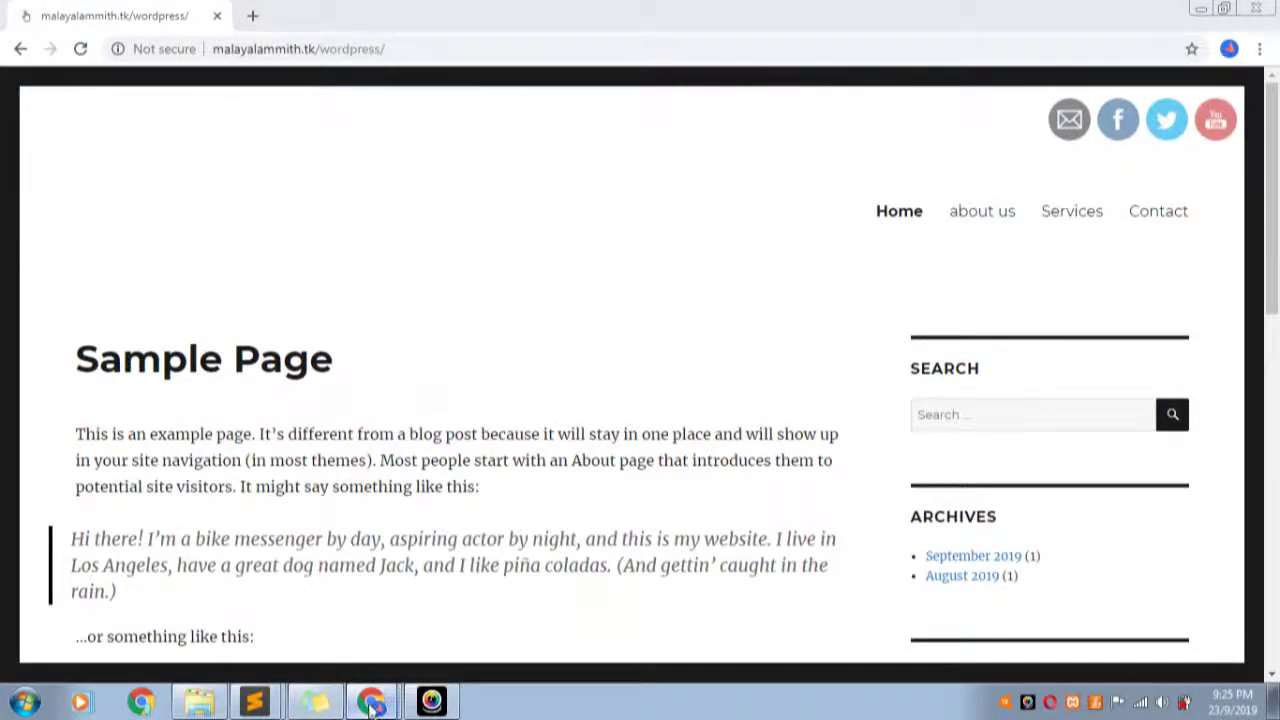
pyautogui.click(371, 703)
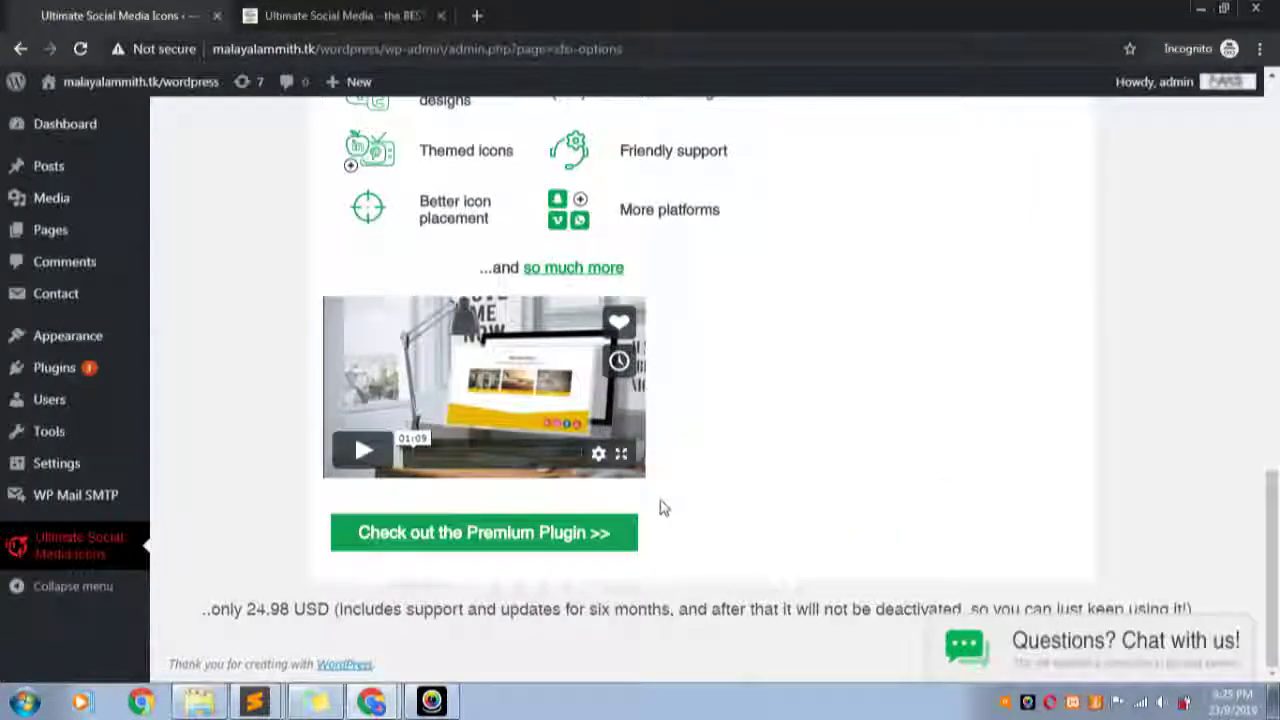
pyautogui.scroll(10, 677, 494)
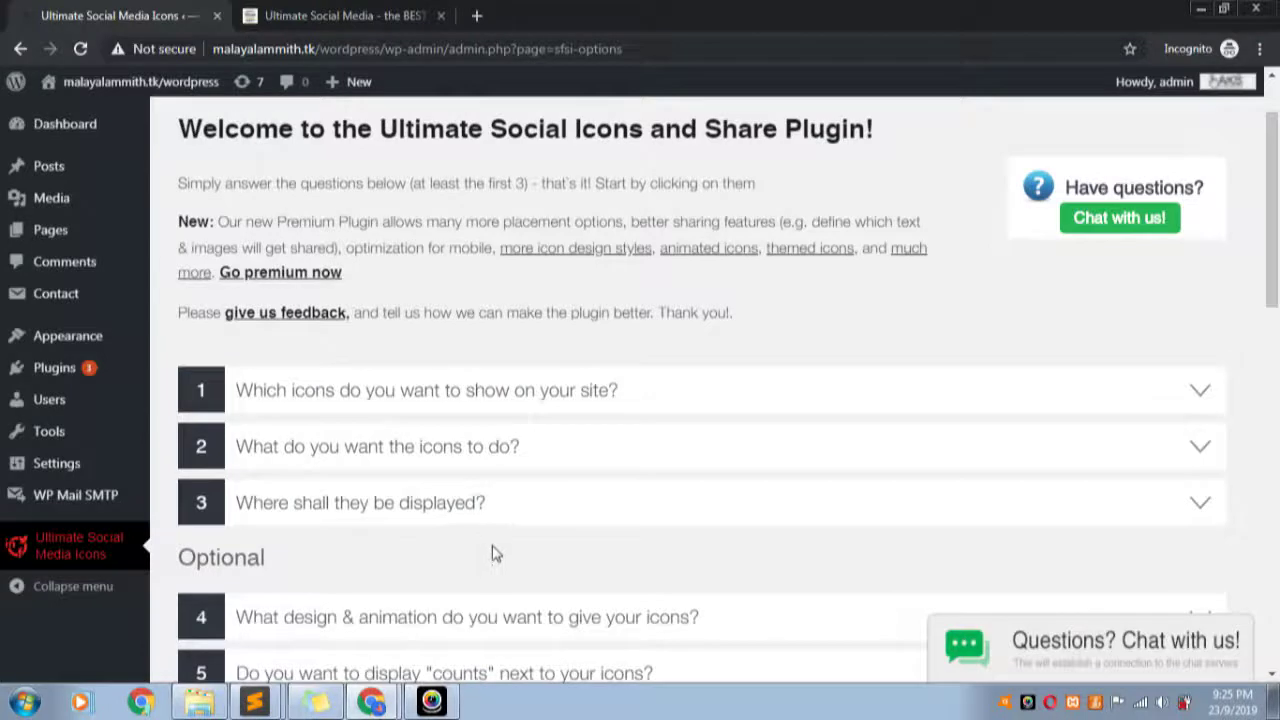
pyautogui.scroll(-4, 776, 420)
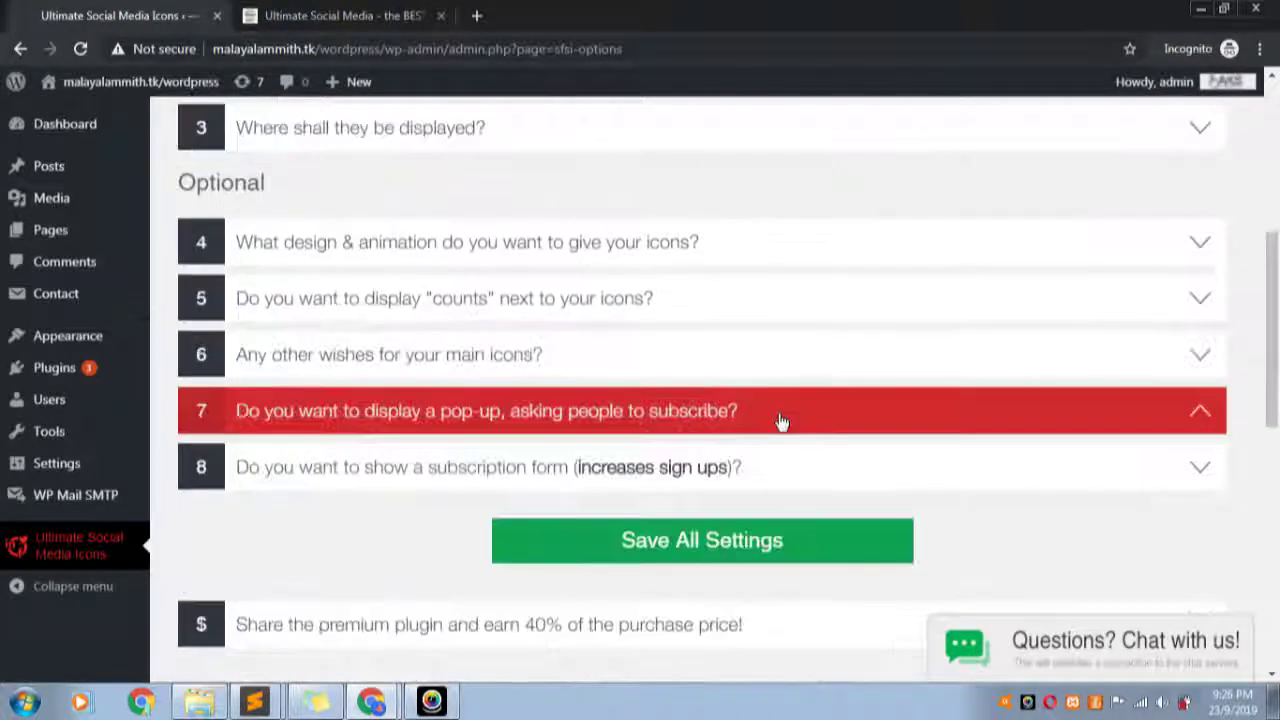
pyautogui.scroll(-3, 1047, 466)
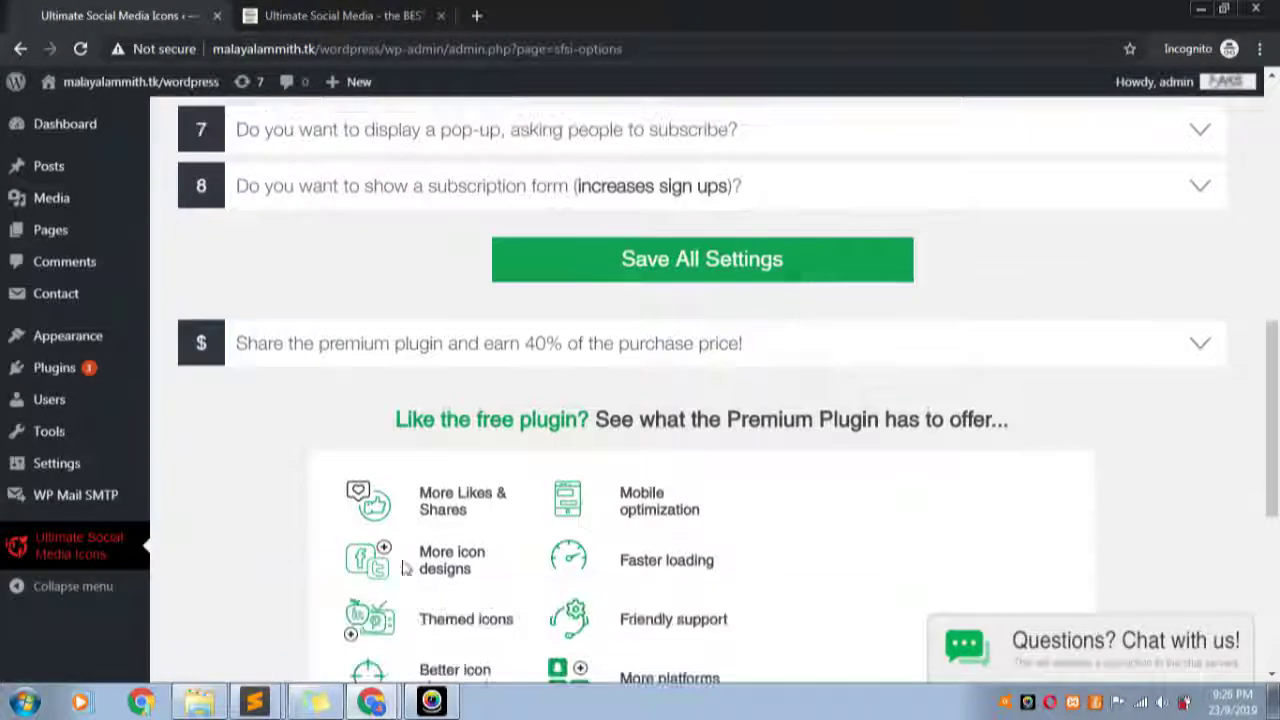